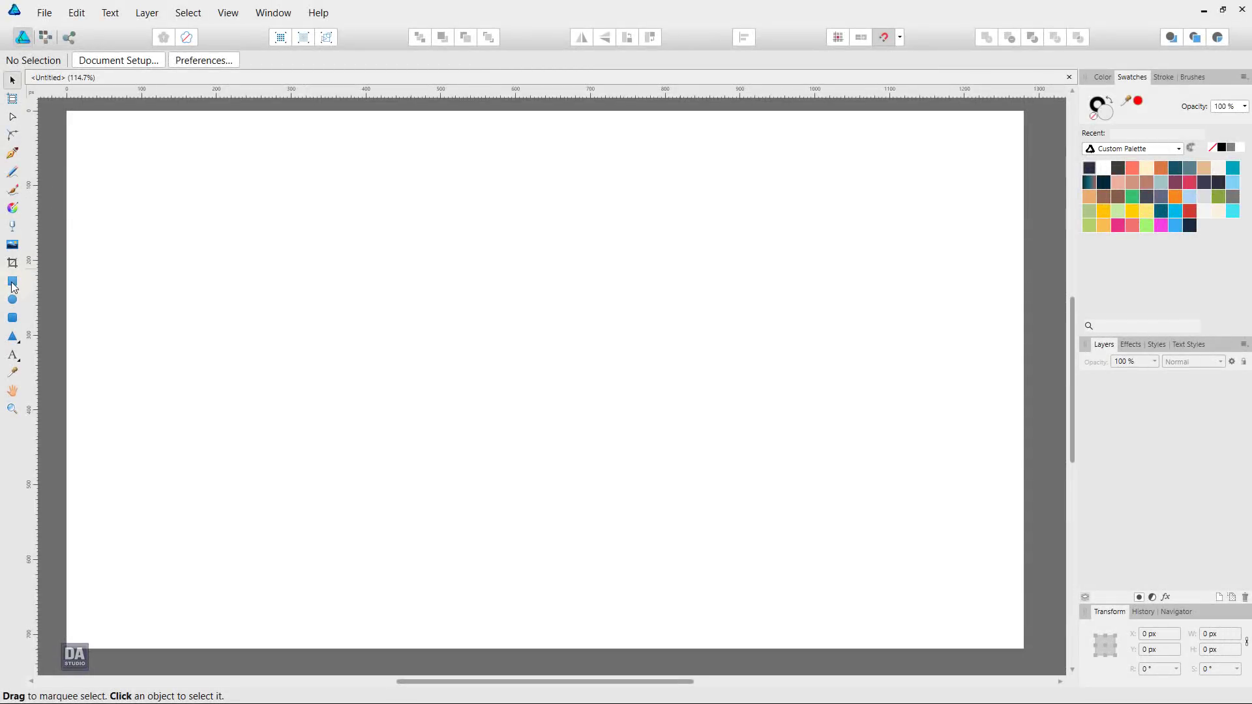
Draw a tall light grey rectangle and shear it into a right-leaning parallelogram of about -23.4°
{"action": "left_click", "coordinate": [12, 284]}
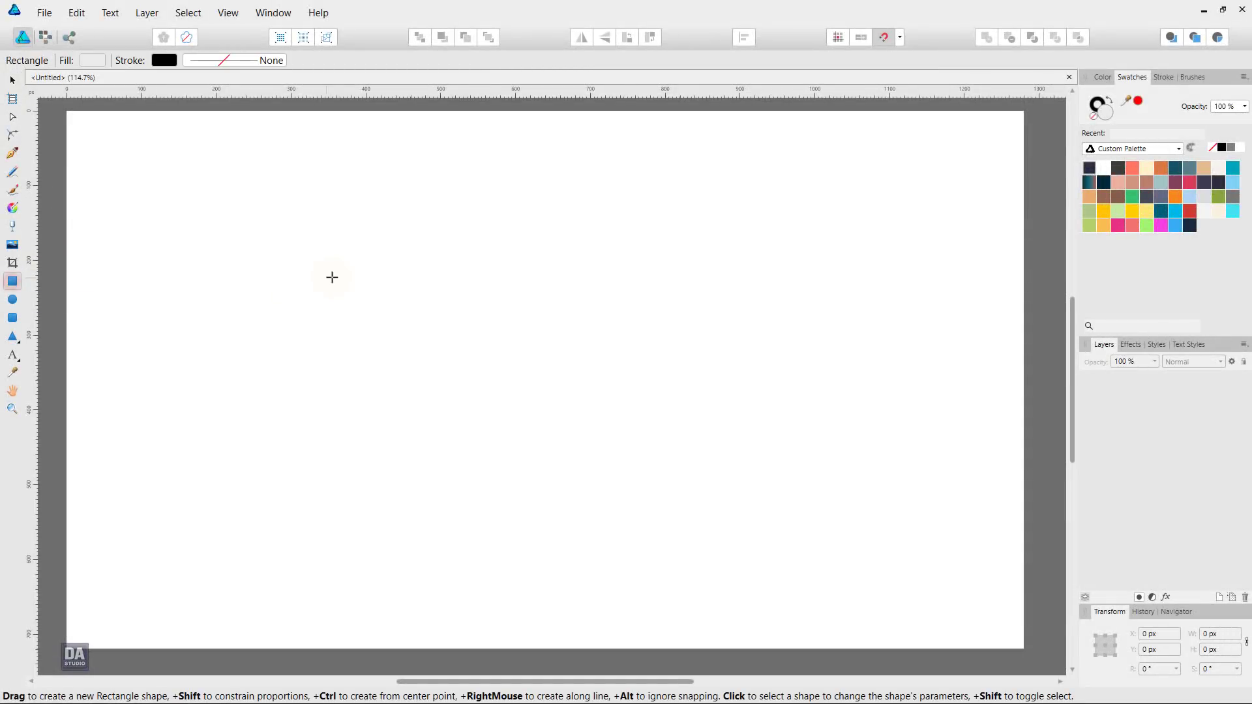
{"action": "left_click_drag", "start_coordinate": [341, 269], "coordinate": [419, 523]}
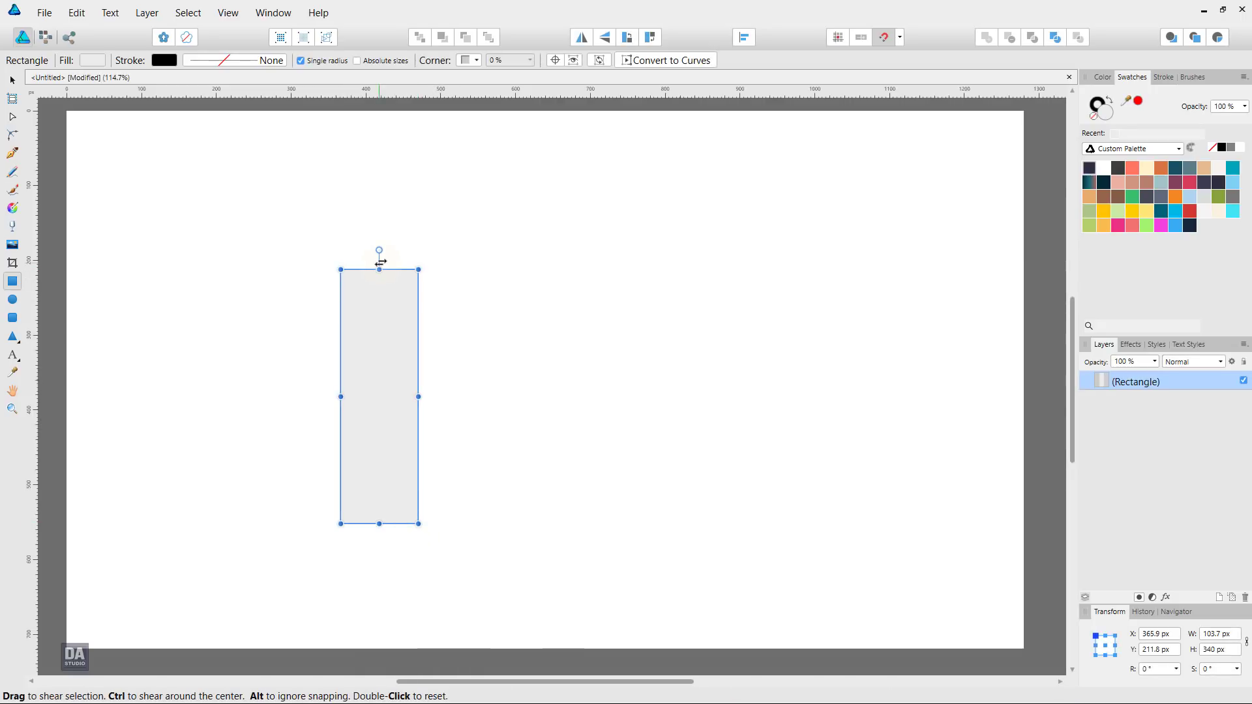
{"action": "left_click_drag", "start_coordinate": [380, 262], "coordinate": [474, 272]}
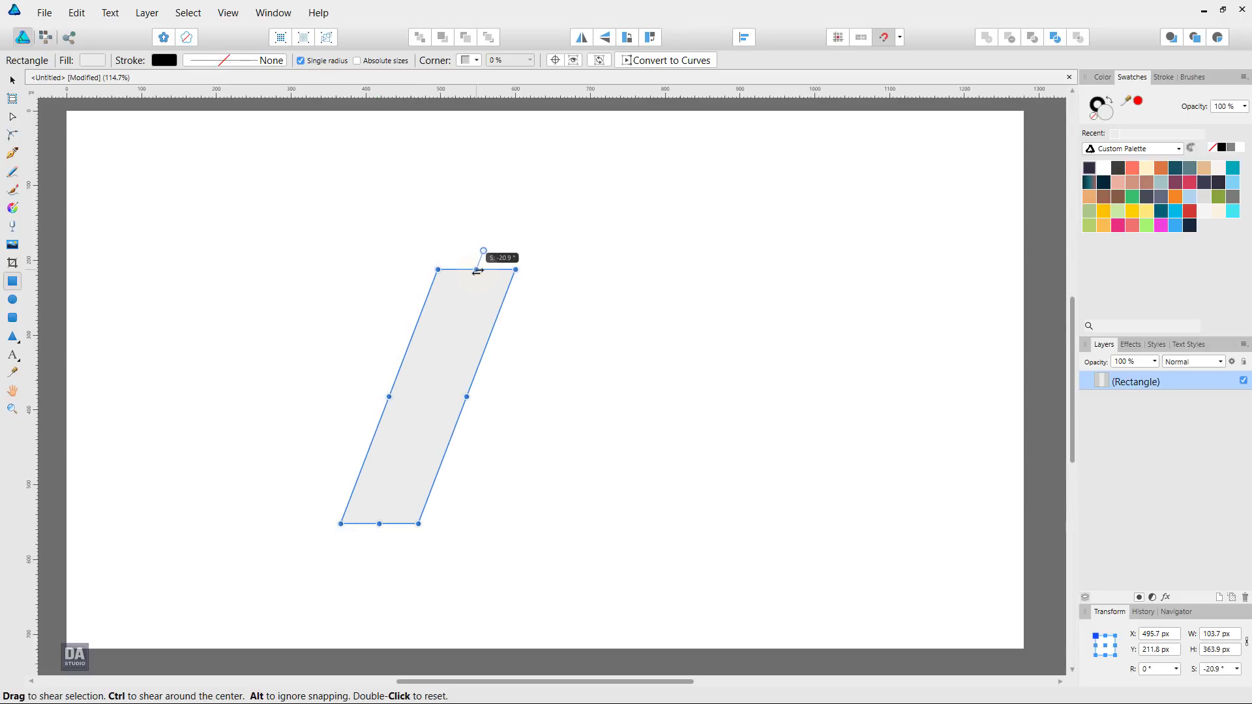
{"action": "mouse_move", "coordinate": [474, 271]}
{"action": "left_mouse_down"}
{"action": "mouse_move", "coordinate": [459, 270]}
{"action": "mouse_move", "coordinate": [490, 270]}
{"action": "mouse_move", "coordinate": [475, 290]}
{"action": "left_mouse_up"}
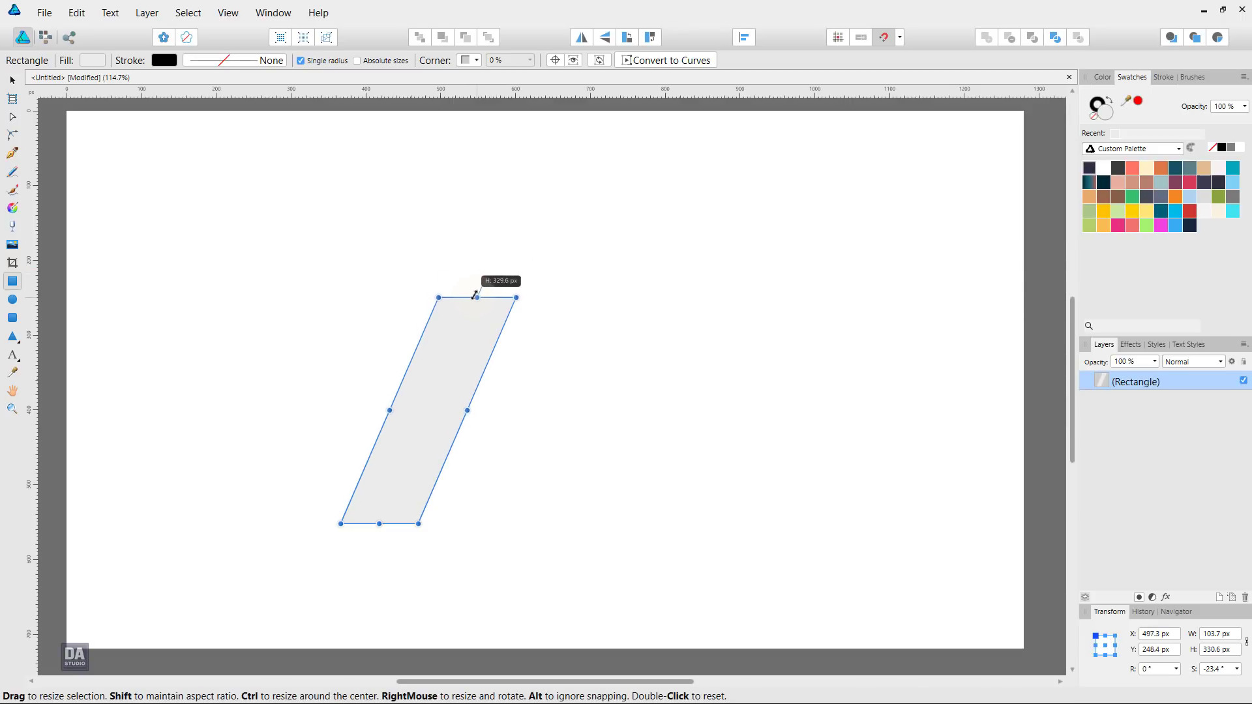
{"action": "left_click_drag", "start_coordinate": [474, 290], "coordinate": [474, 293]}
Undo an accidental extra rectangle and move the parallelogram slightly up
{"action": "left_click_drag", "start_coordinate": [451, 398], "coordinate": [381, 410]}
{"action": "key", "text": "ctrl+z"}
{"action": "key", "text": "v"}
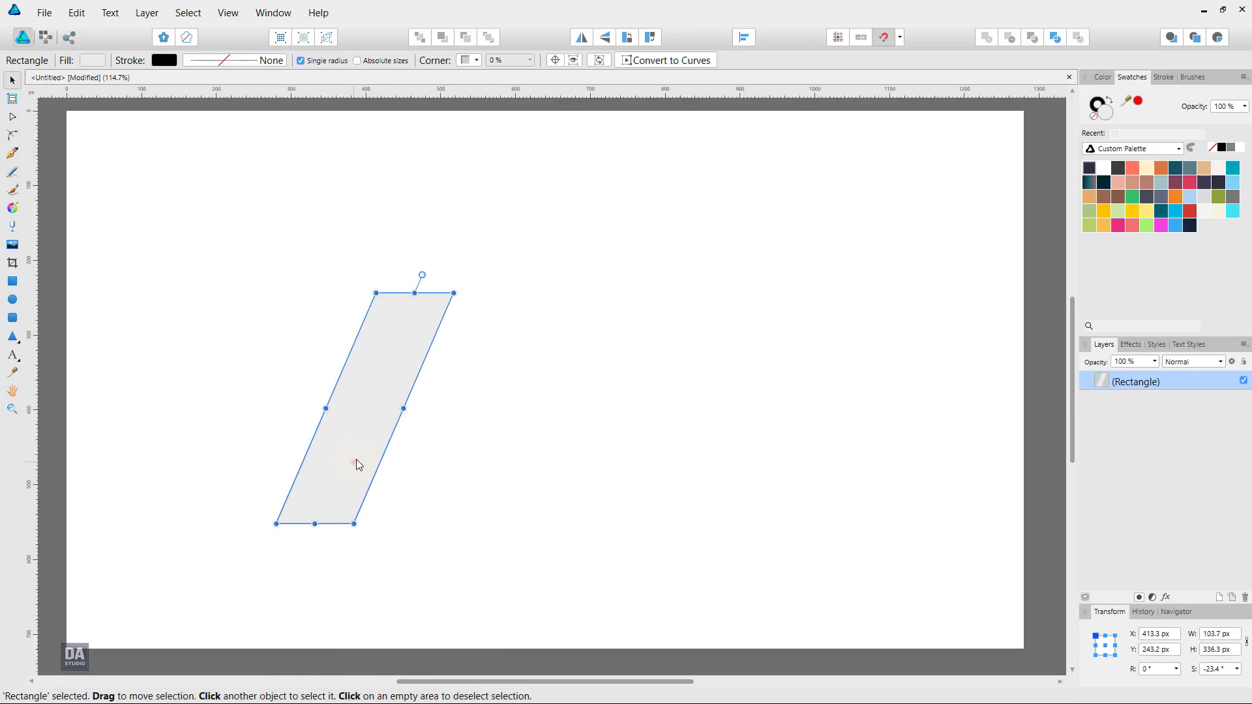
{"action": "mouse_move", "coordinate": [356, 459]}
{"action": "left_mouse_down"}
{"action": "mouse_move", "coordinate": [357, 442]}
{"action": "mouse_move", "coordinate": [554, 446]}
{"action": "left_mouse_up"}
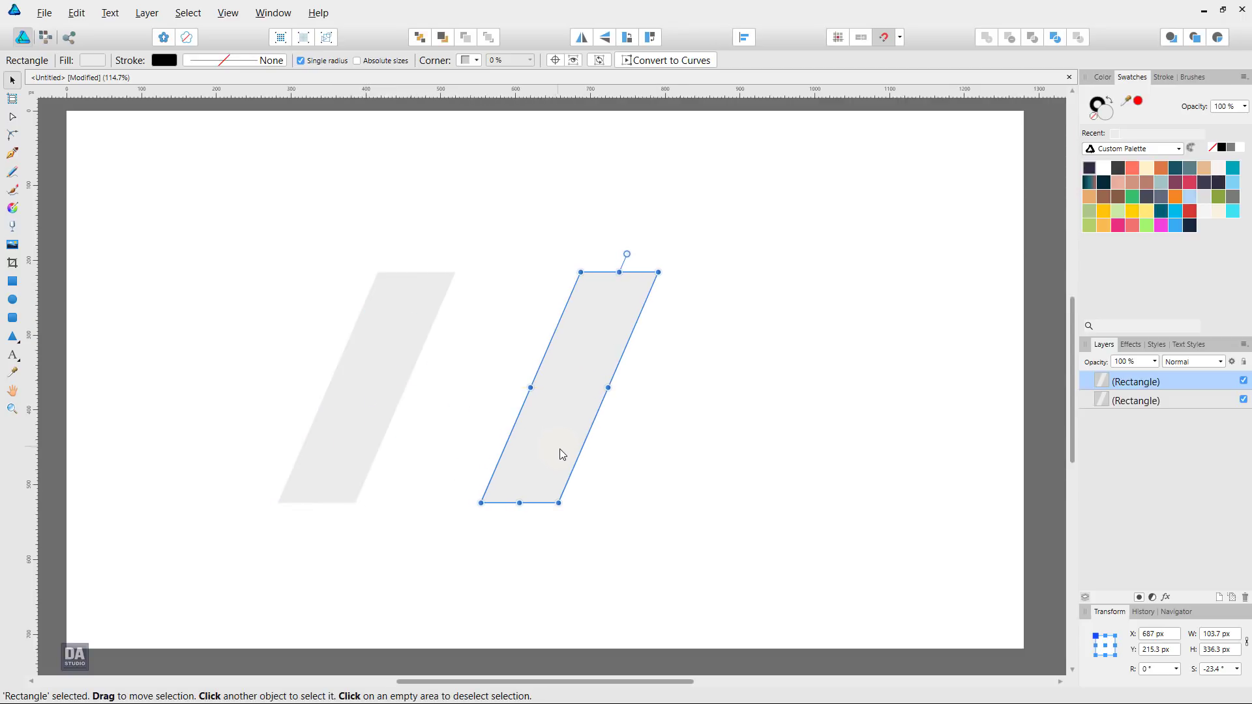
Flip the copied parallelogram horizontally
{"action": "right_click", "coordinate": [559, 449]}
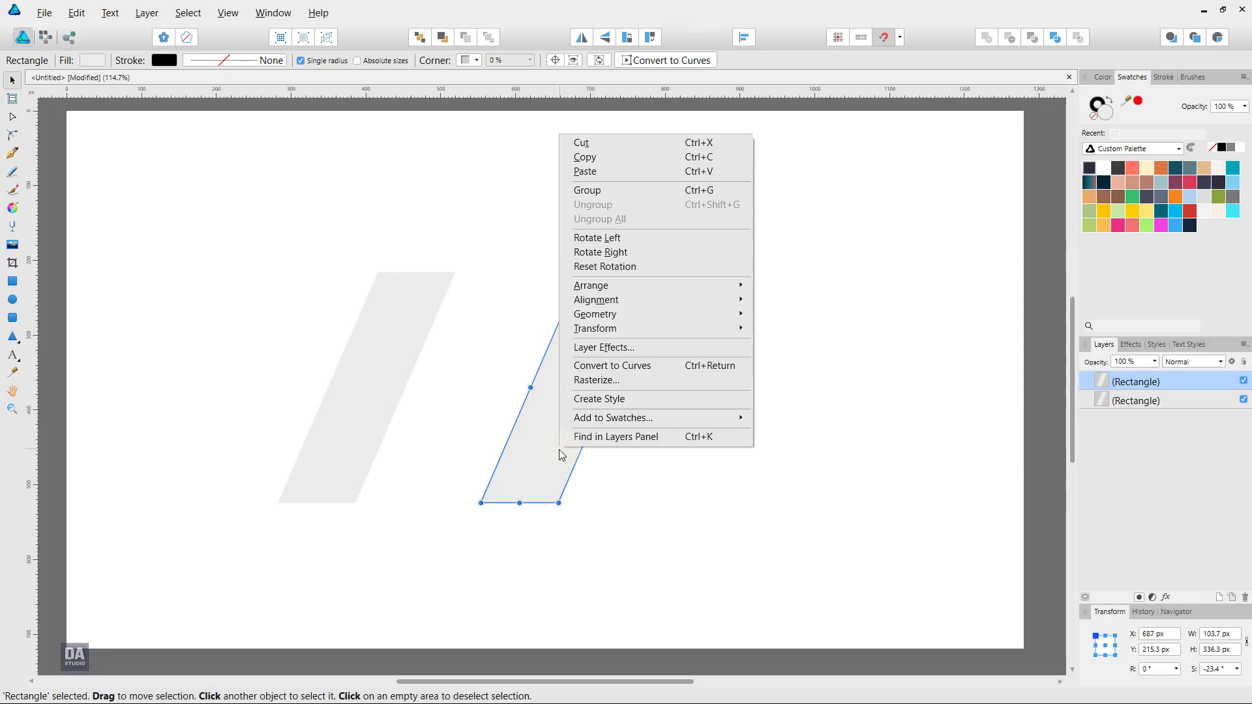
{"action": "left_click", "coordinate": [523, 450]}
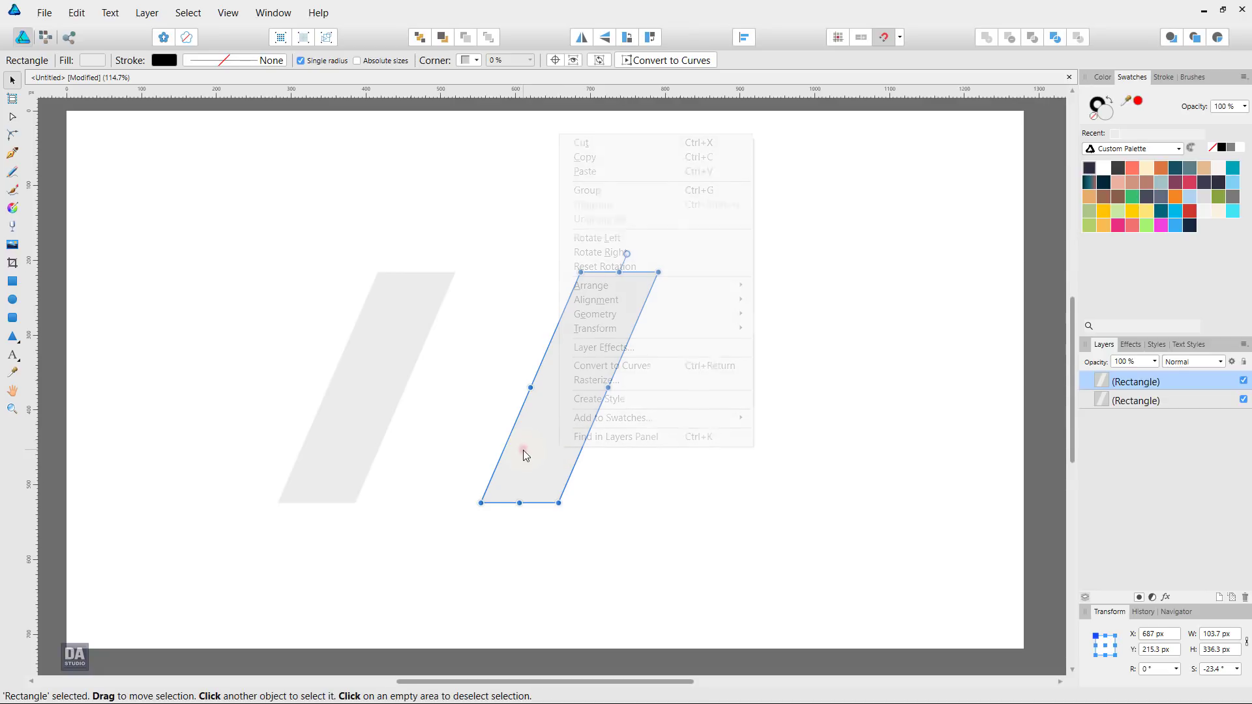
{"action": "right_click", "coordinate": [562, 452]}
{"action": "mouse_move", "coordinate": [599, 330]}
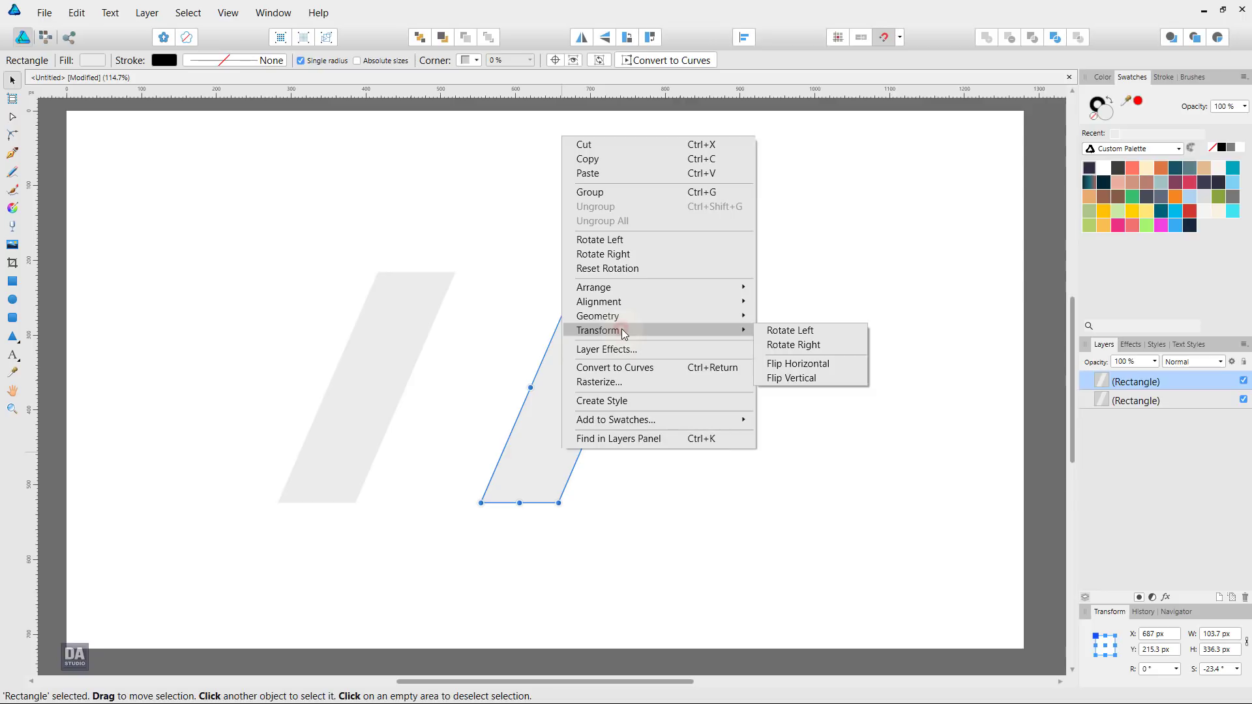
{"action": "left_click", "coordinate": [796, 364]}
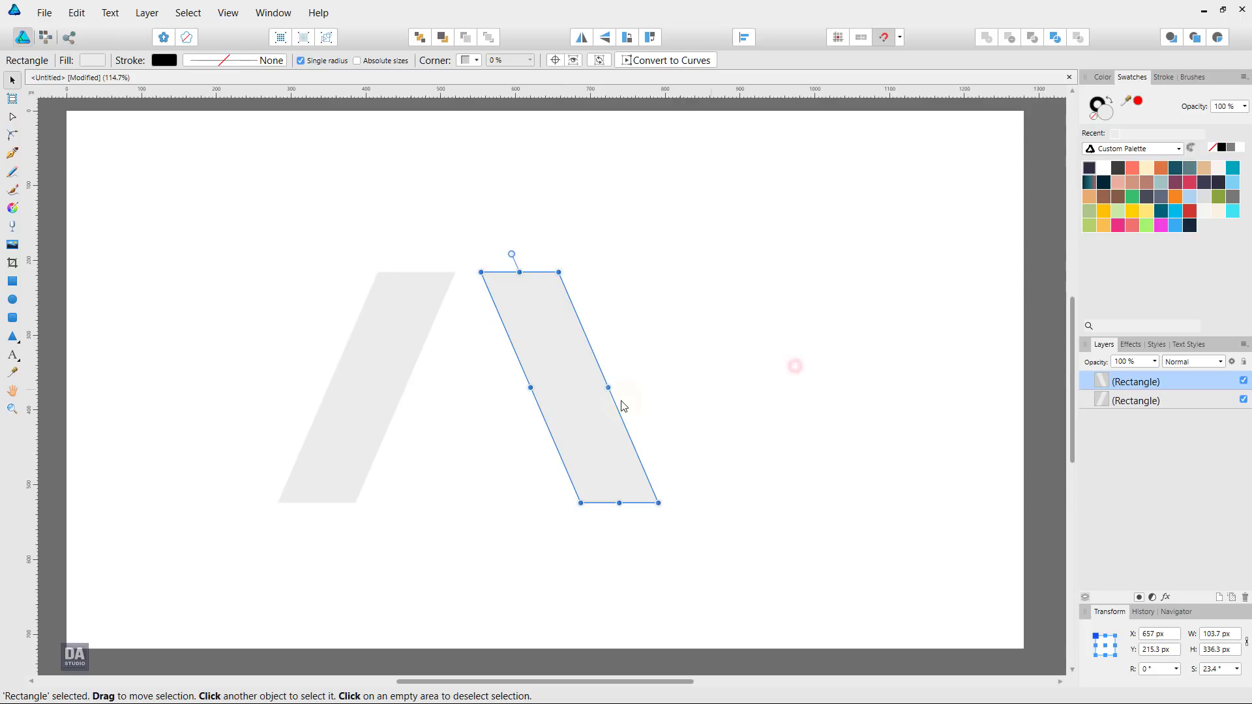
Snap the flipped copy against the first to form the A's peak, with the left stroke in front
{"action": "left_click_drag", "start_coordinate": [551, 415], "coordinate": [499, 419]}
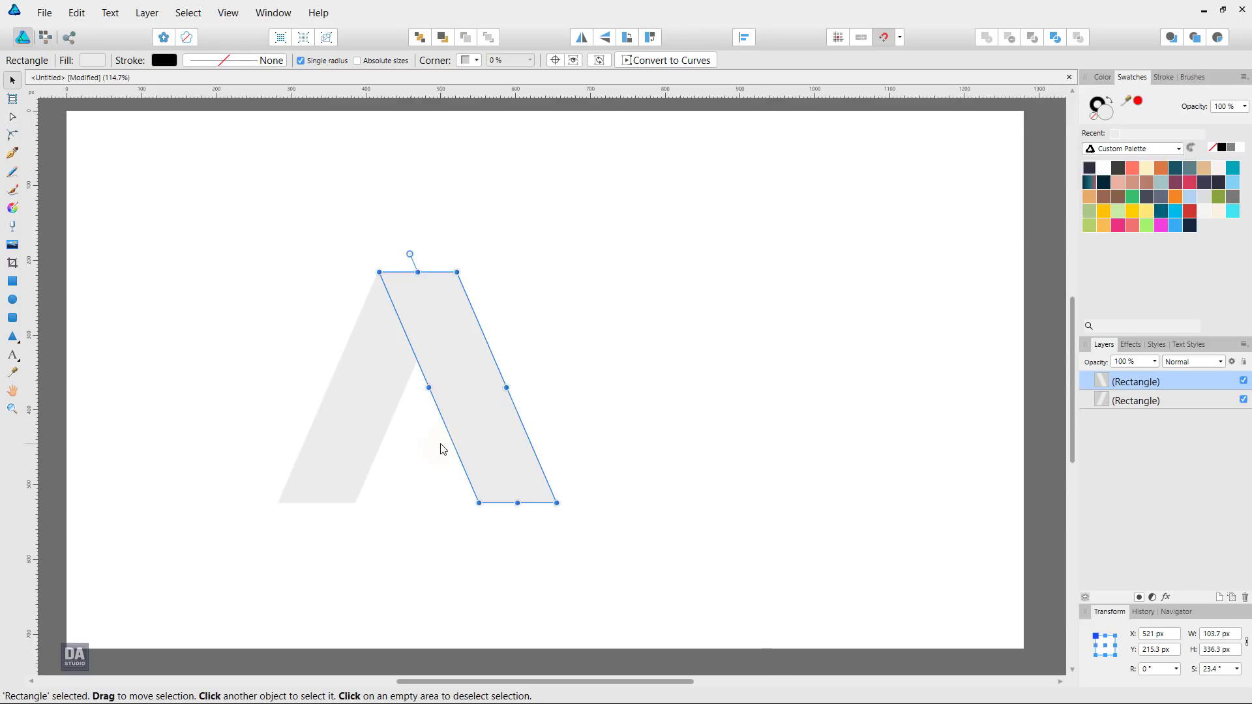
{"action": "left_click_drag", "start_coordinate": [1164, 401], "coordinate": [1156, 381]}
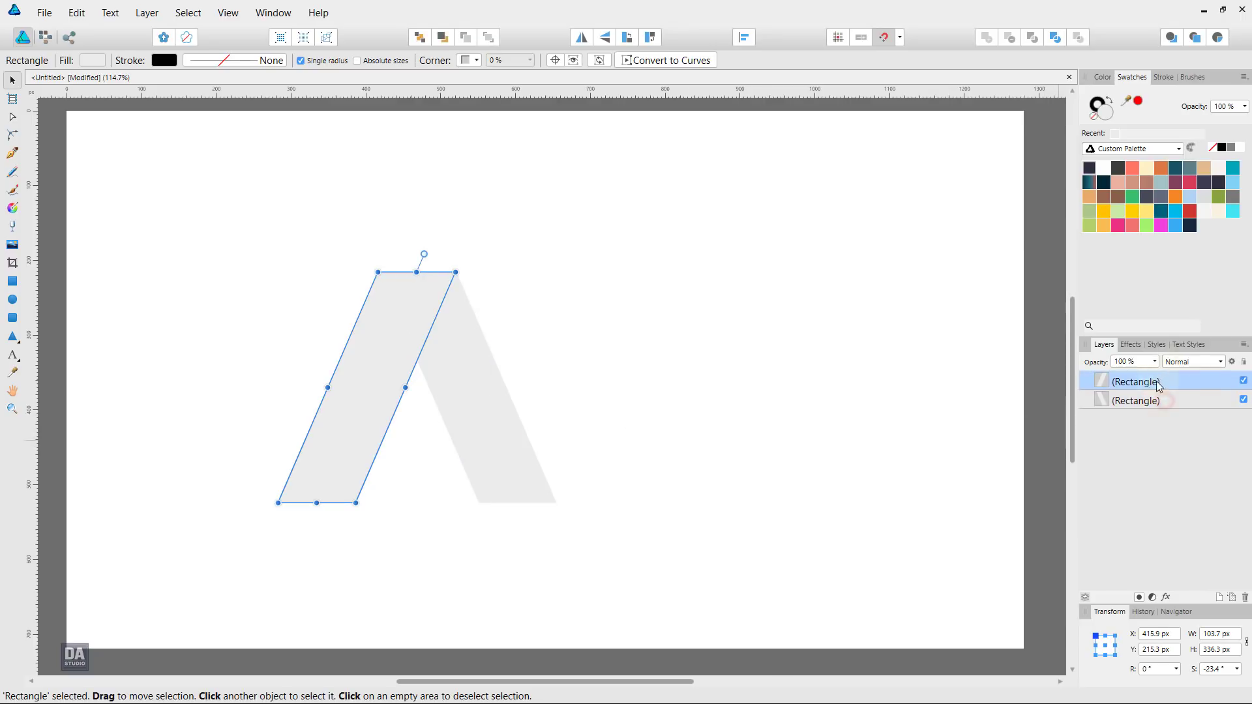
{"action": "left_click", "coordinate": [725, 419]}
{"action": "left_click", "coordinate": [479, 441]}
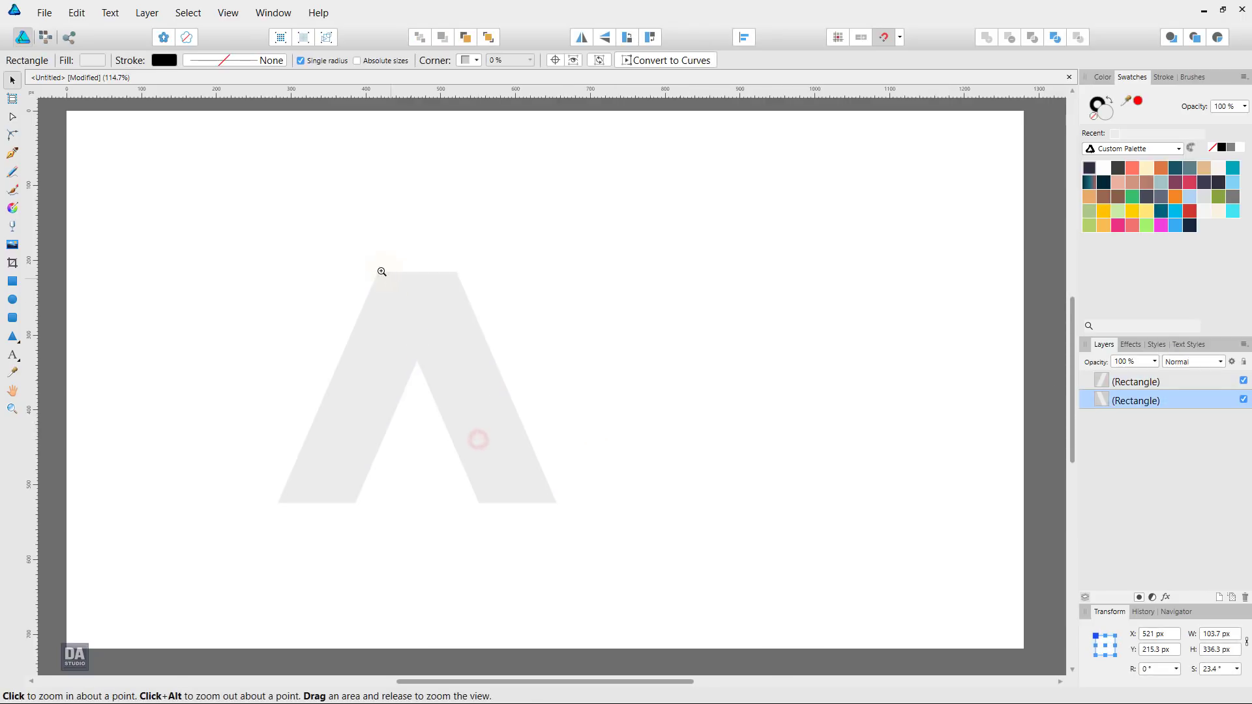
Snap the right stroke onto the A's peak and recentre the view on the A
{"action": "left_click_drag", "start_coordinate": [384, 262], "coordinate": [848, 291]}
{"action": "left_click_drag", "start_coordinate": [696, 464], "coordinate": [671, 476]}
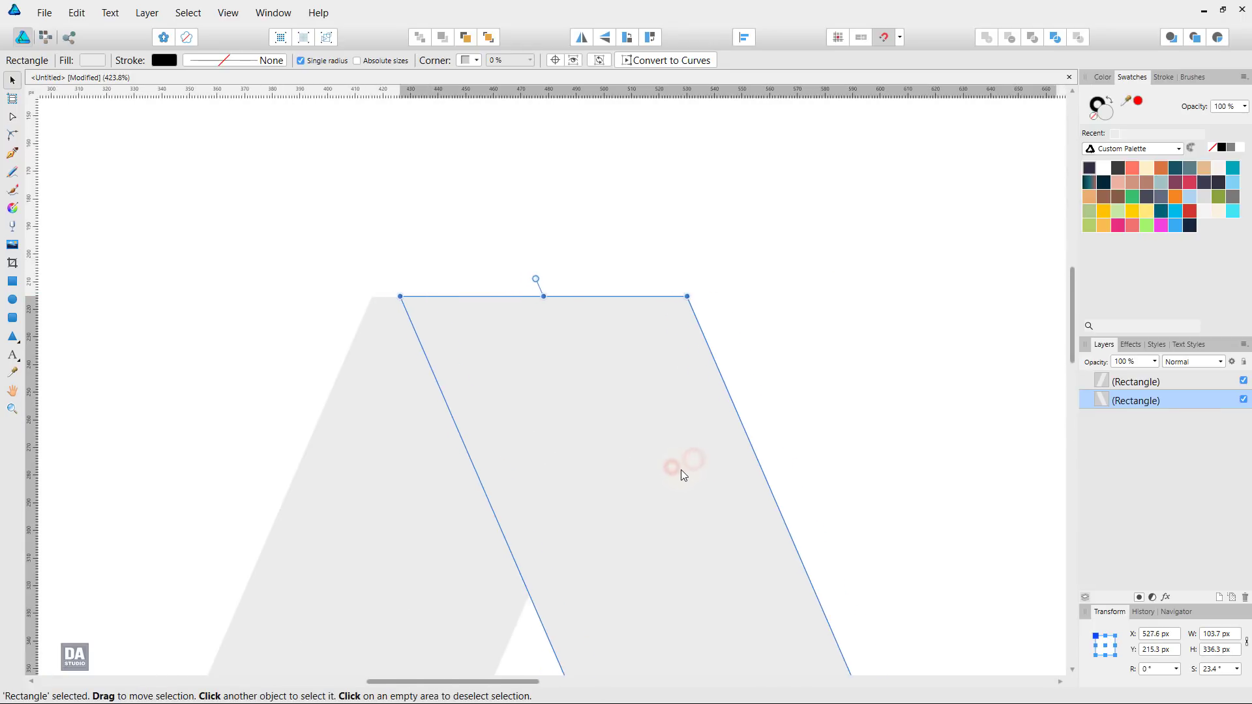
{"action": "left_click", "coordinate": [846, 428]}
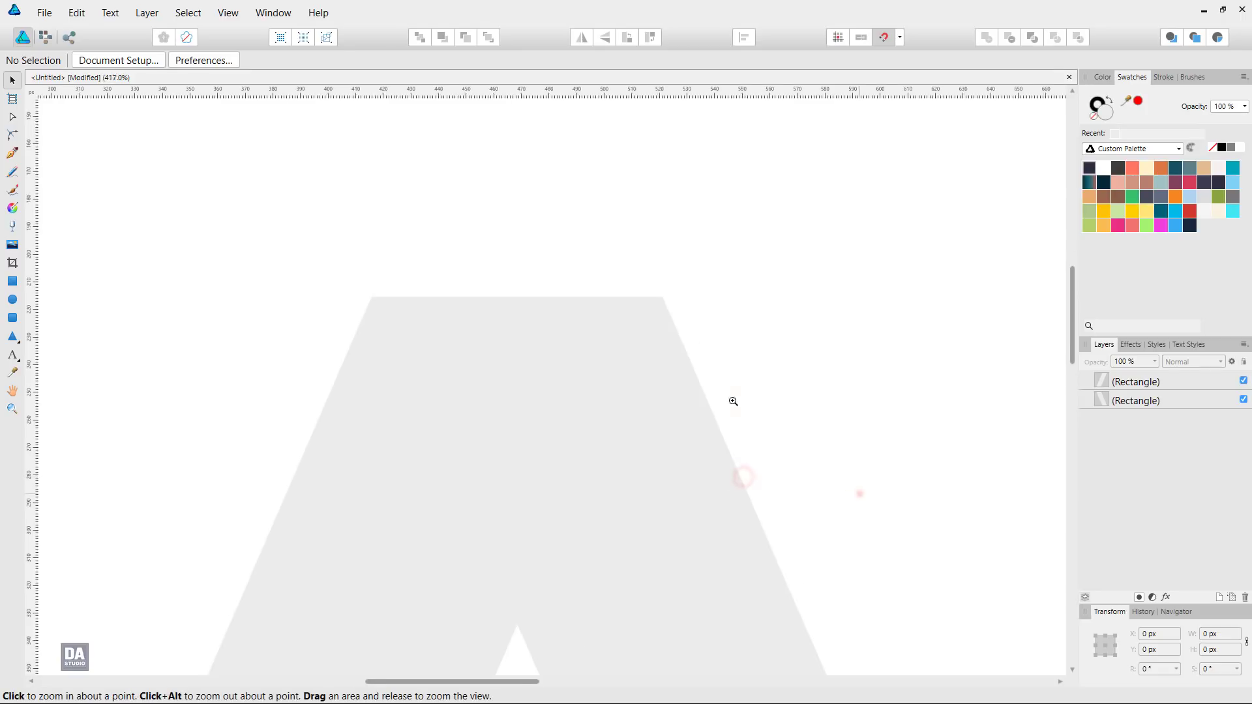
{"action": "left_click", "coordinate": [800, 453], "text": "ctrl+alt"}
{"action": "mouse_move", "coordinate": [813, 477]}
{"action": "left_mouse_down"}
{"action": "mouse_move", "coordinate": [704, 363]}
{"action": "mouse_move", "coordinate": [582, 439]}
{"action": "left_mouse_up"}
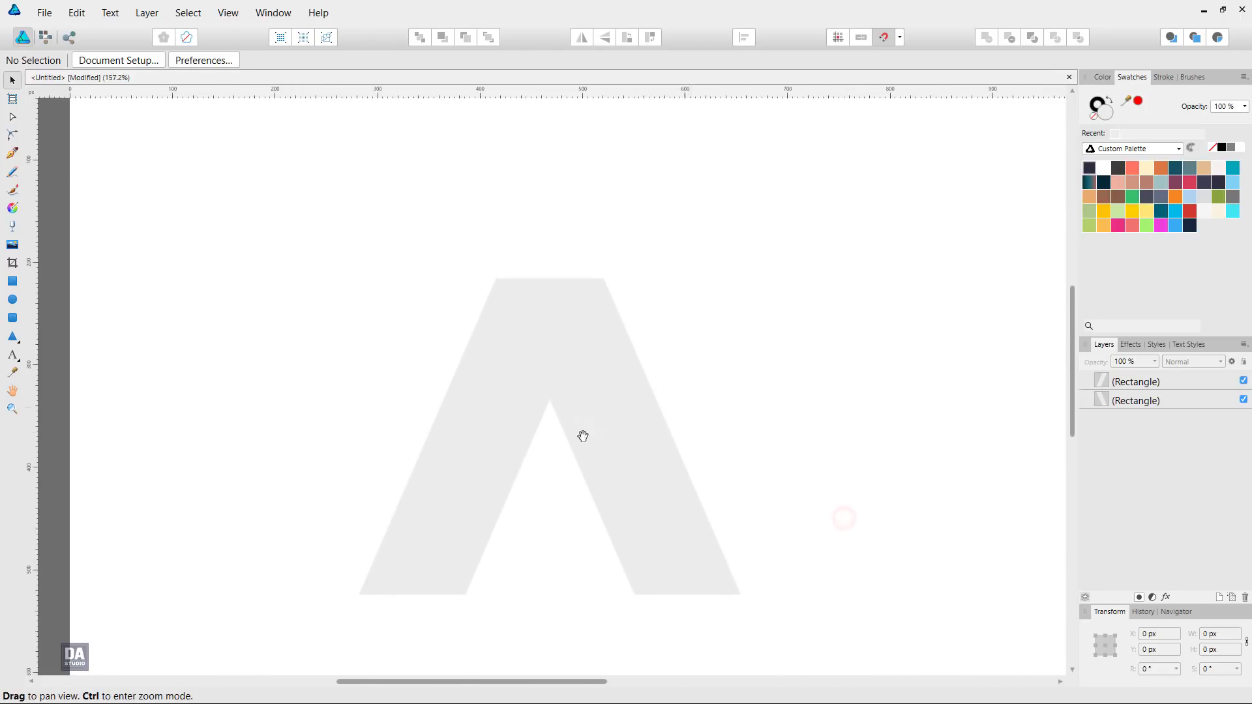
Fill the left stroke dark teal and the right stroke tan
{"action": "left_click", "coordinate": [437, 467]}
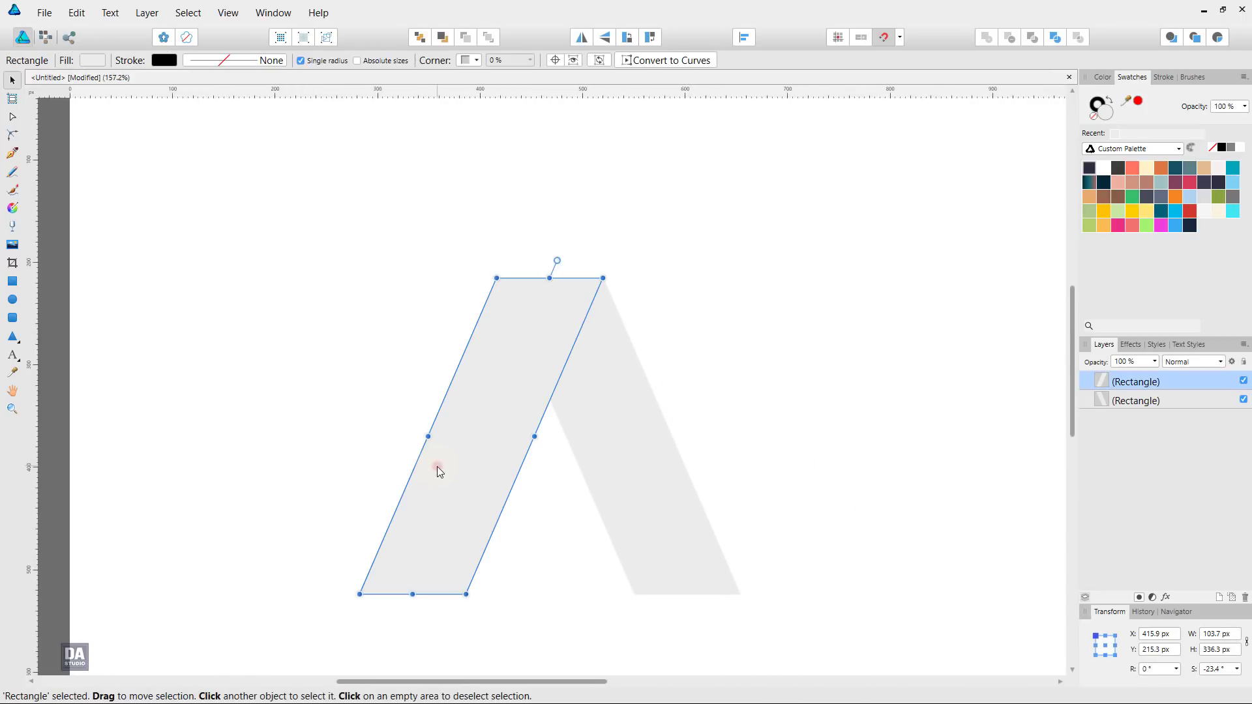
{"action": "left_click", "coordinate": [1180, 170]}
{"action": "left_click", "coordinate": [670, 401]}
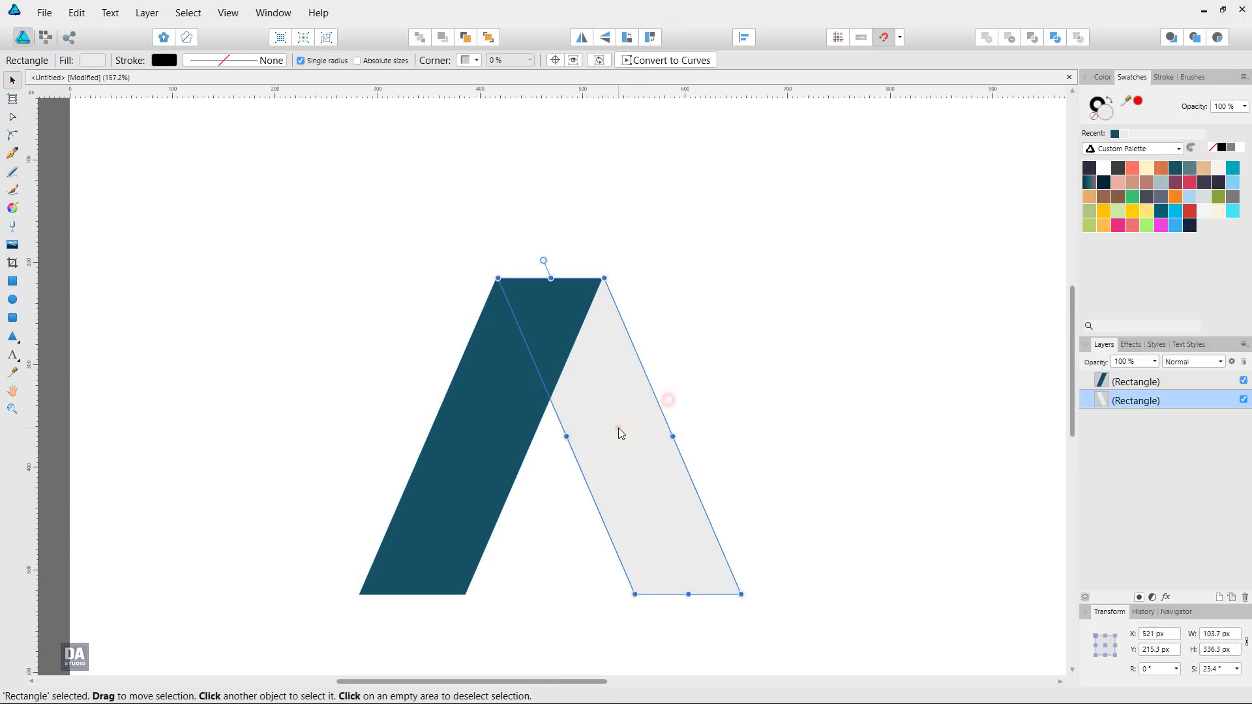
{"action": "left_click", "coordinate": [1206, 169]}
{"action": "left_click", "coordinate": [822, 274]}
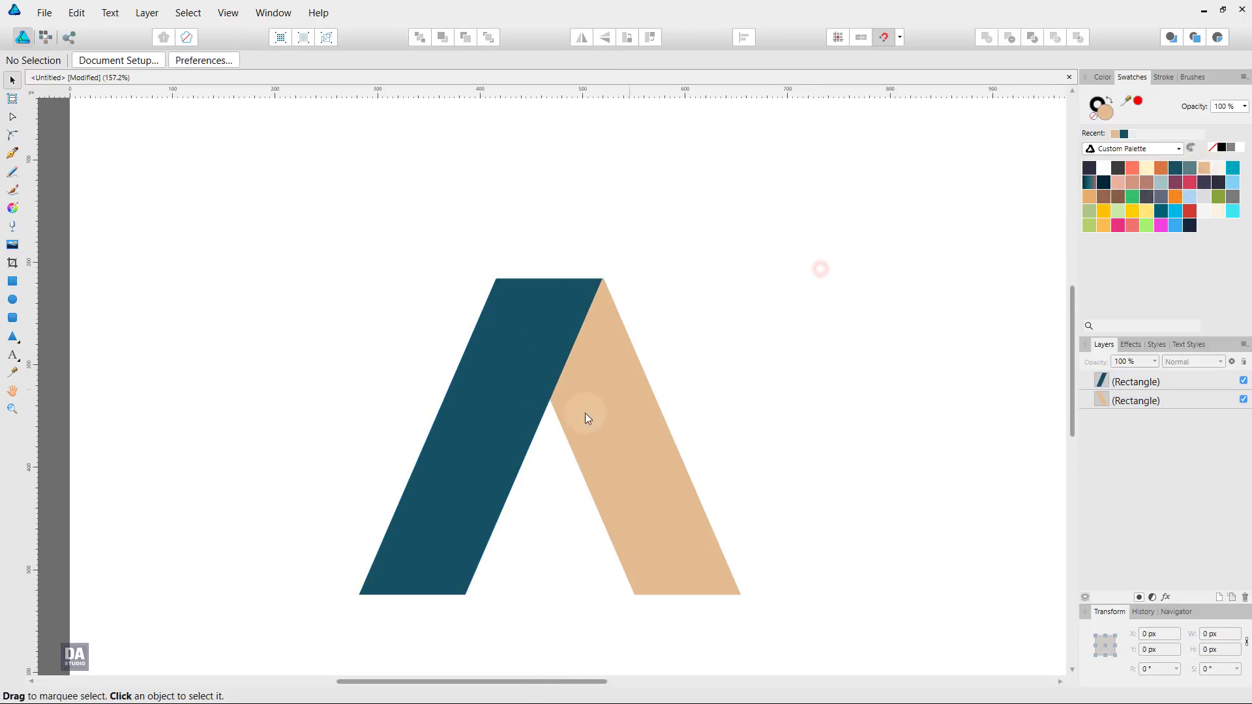
{"action": "left_click", "coordinate": [492, 442]}
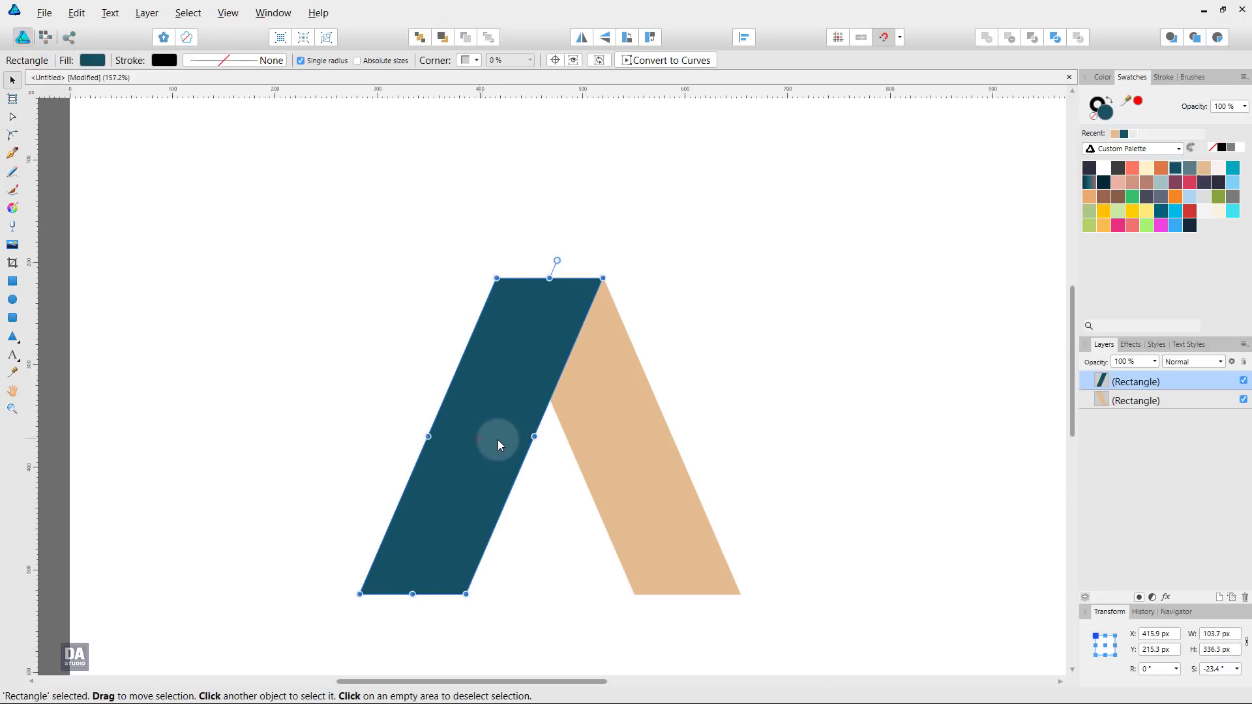
Place a copy of the teal stroke on the right side of the tan shape
{"action": "left_click_drag", "start_coordinate": [484, 437], "coordinate": [753, 439]}
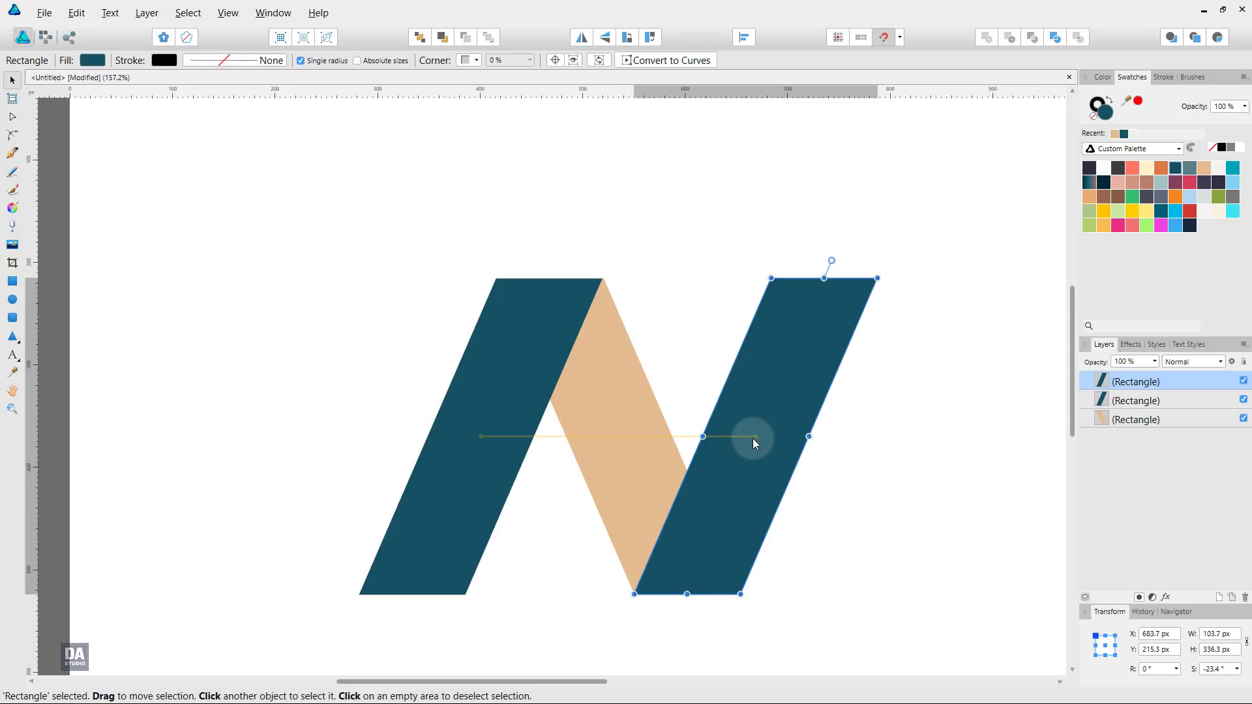
{"action": "left_click", "coordinate": [796, 571]}
{"action": "key", "text": "z"}
{"action": "left_click", "coordinate": [751, 603]}
{"action": "left_click", "coordinate": [639, 572]}
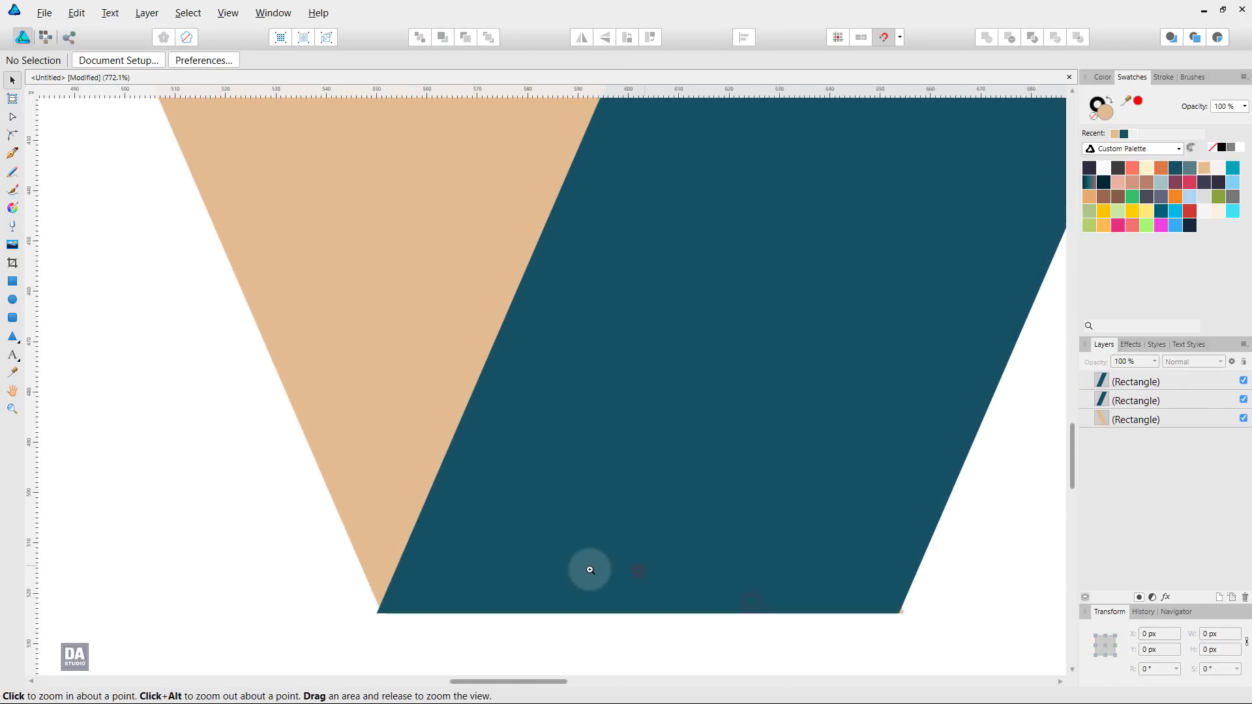
Snap the right teal stroke's bottom flush with the tan shape, completing the N
{"action": "key", "text": "v"}
{"action": "left_click", "coordinate": [484, 568]}
{"action": "left_click_drag", "start_coordinate": [472, 576], "coordinate": [468, 576]}
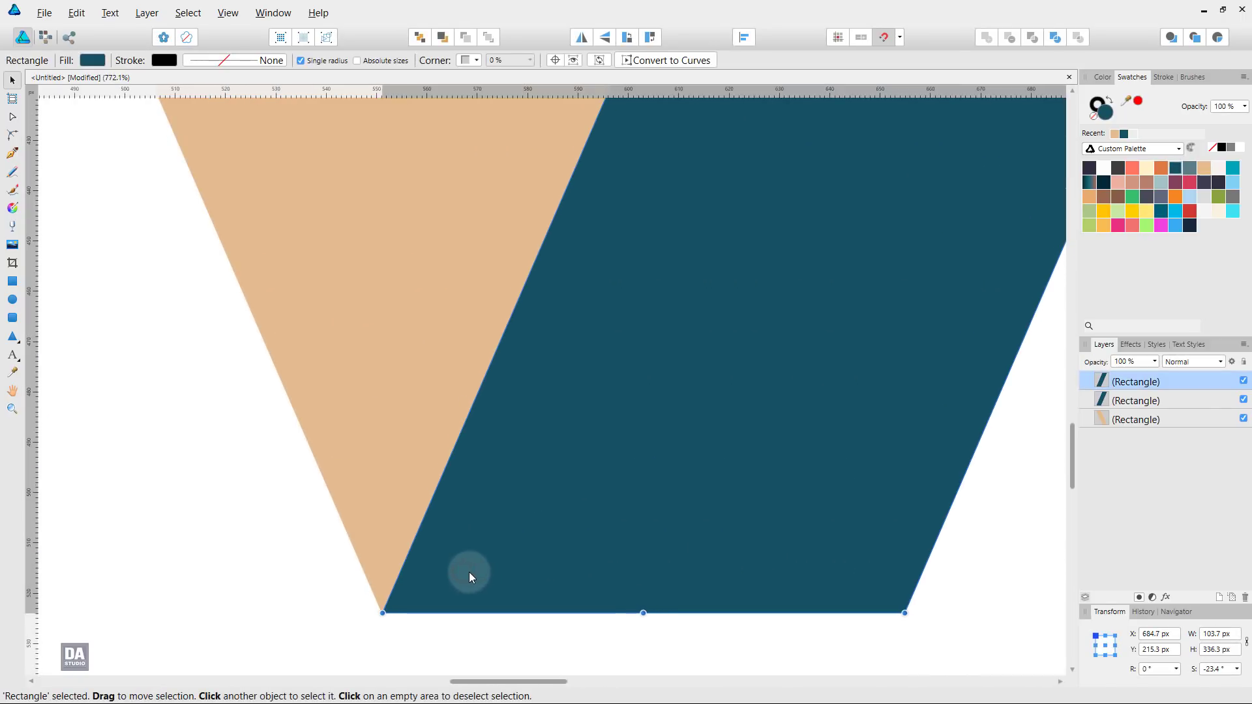
{"action": "left_click", "coordinate": [271, 582]}
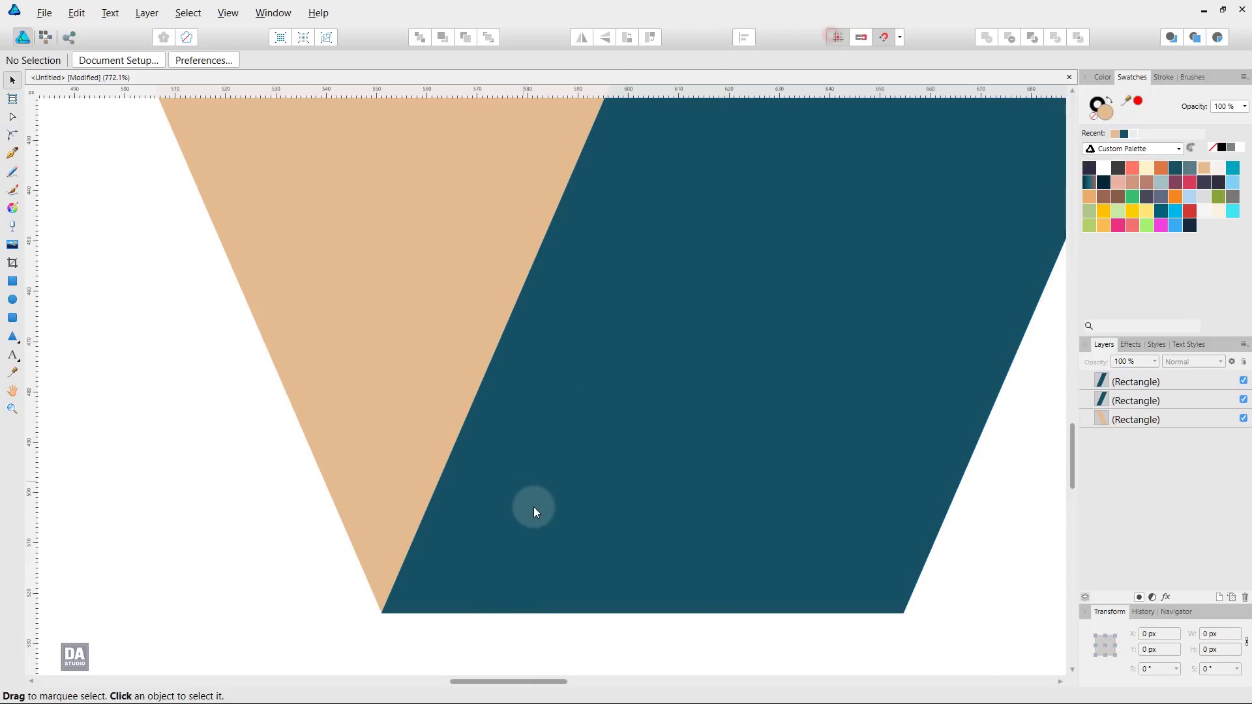
{"action": "left_click_drag", "start_coordinate": [524, 525], "coordinate": [525, 525]}
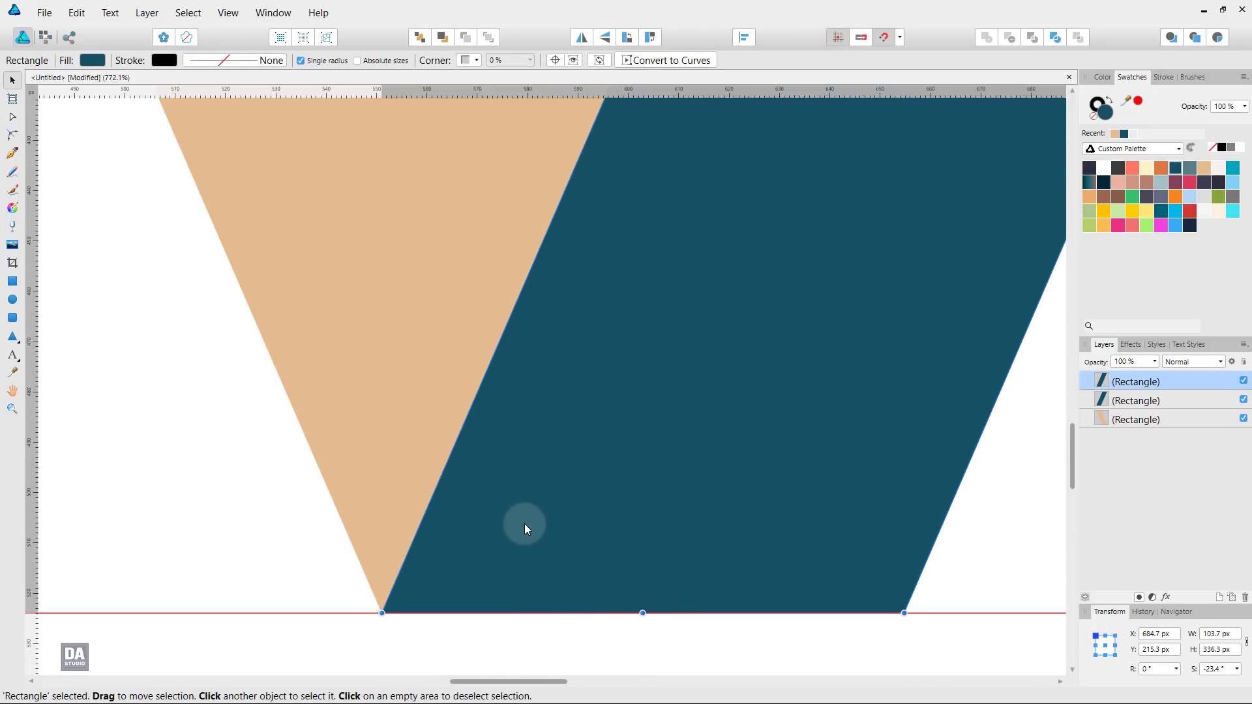
{"action": "left_click", "coordinate": [271, 585]}
{"action": "key", "text": "z"}
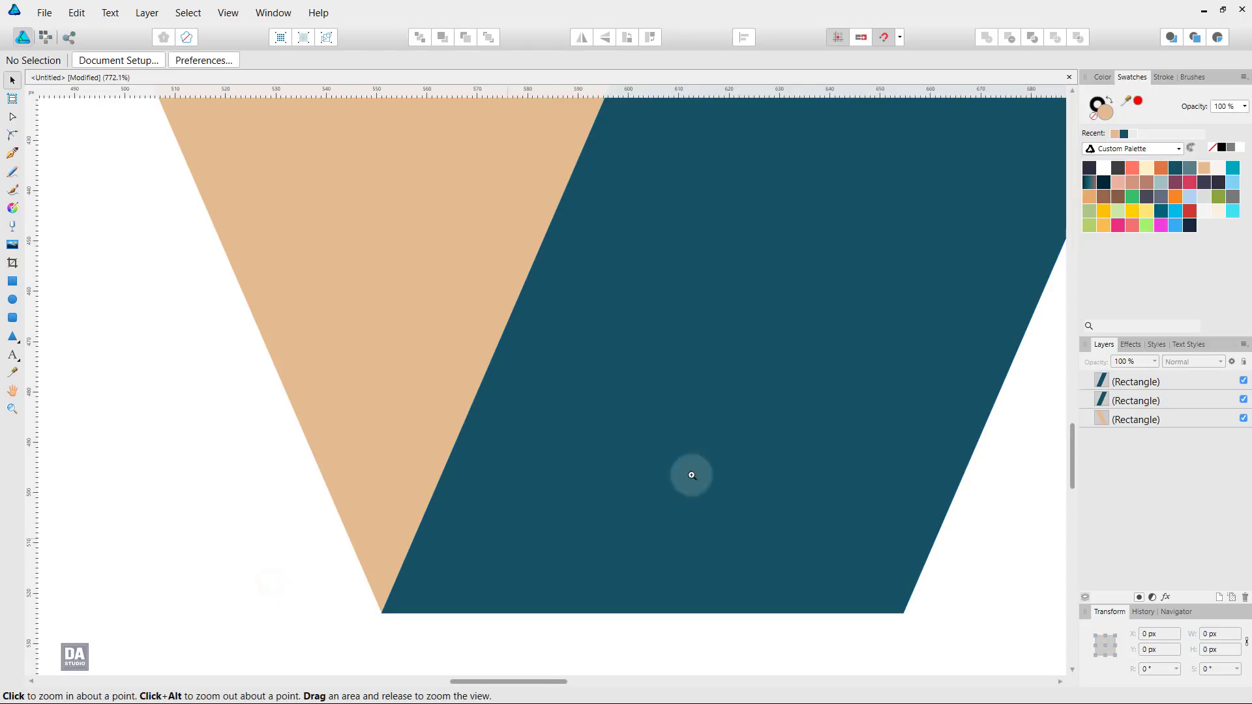
{"action": "left_click", "coordinate": [674, 398], "text": "alt"}
{"action": "left_click", "coordinate": [414, 344], "text": "alt"}
{"action": "left_click", "coordinate": [461, 290], "text": "alt"}
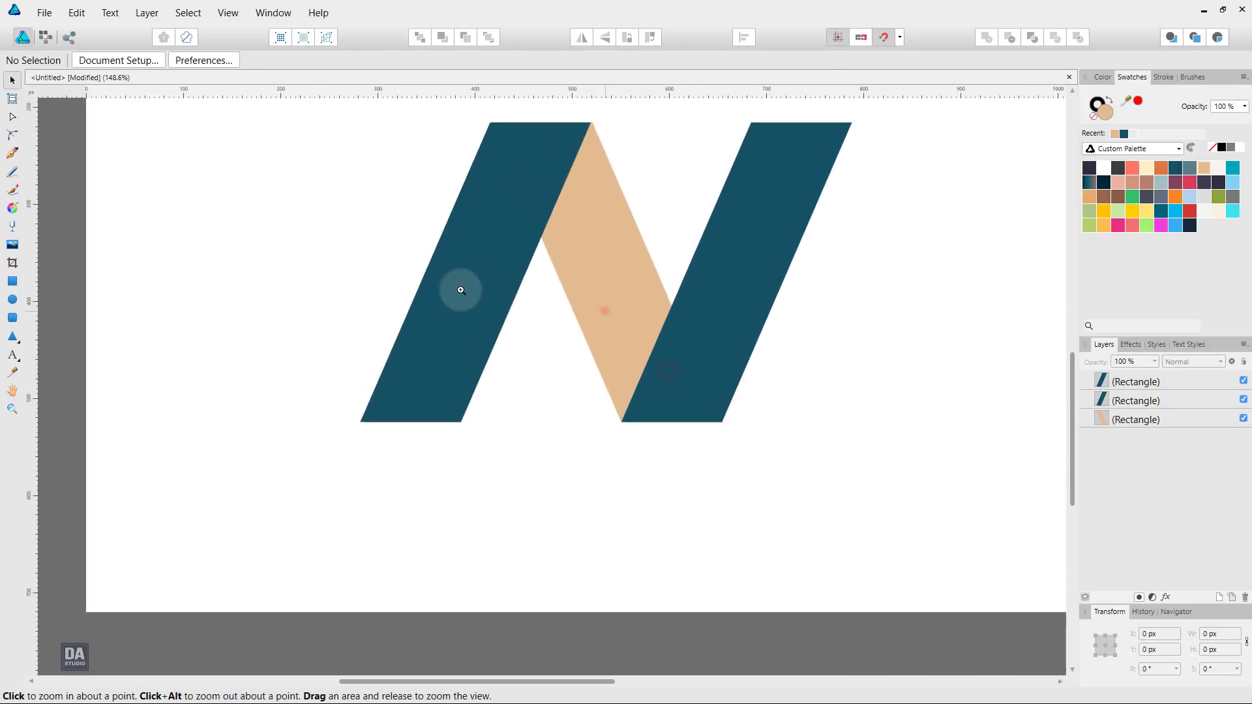
Move the left teal stroke so its top corner lands exactly on the tan peak
{"action": "left_click_drag", "start_coordinate": [592, 122], "coordinate": [845, 184]}
{"action": "key", "text": "v"}
{"action": "left_click", "coordinate": [551, 180]}
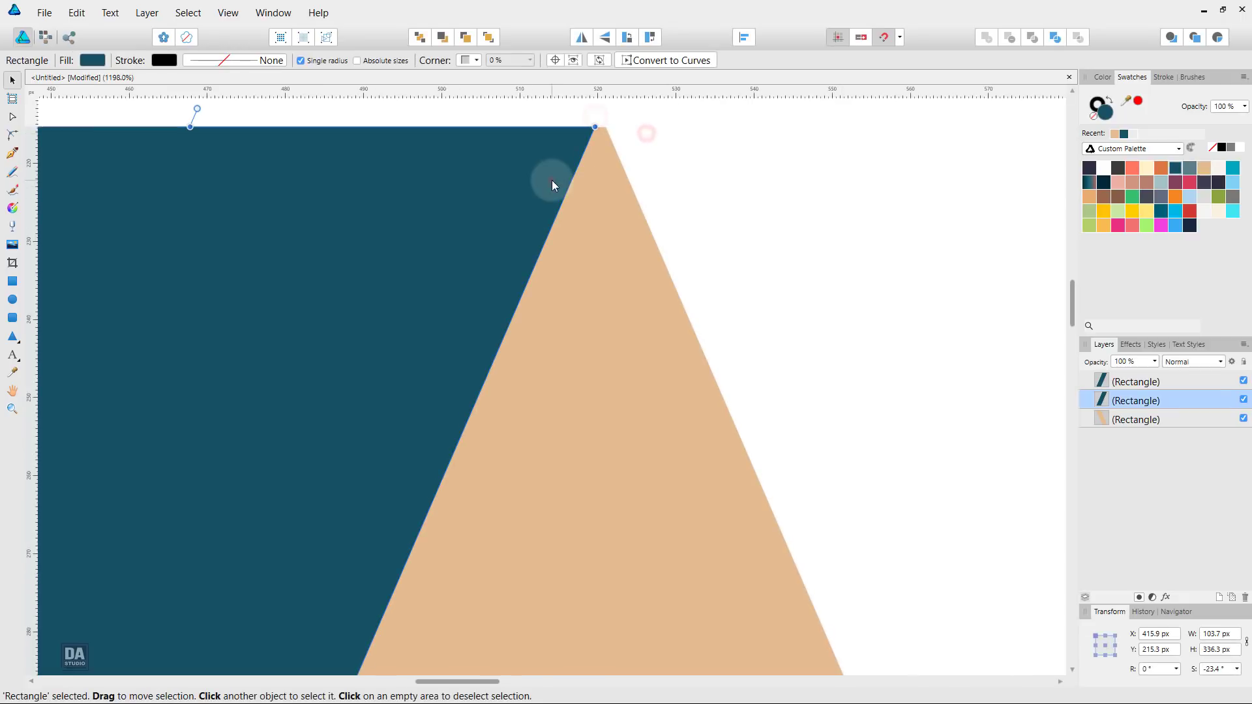
{"action": "left_click_drag", "start_coordinate": [504, 198], "coordinate": [510, 199]}
{"action": "left_click", "coordinate": [796, 219]}
{"action": "key", "text": "z"}
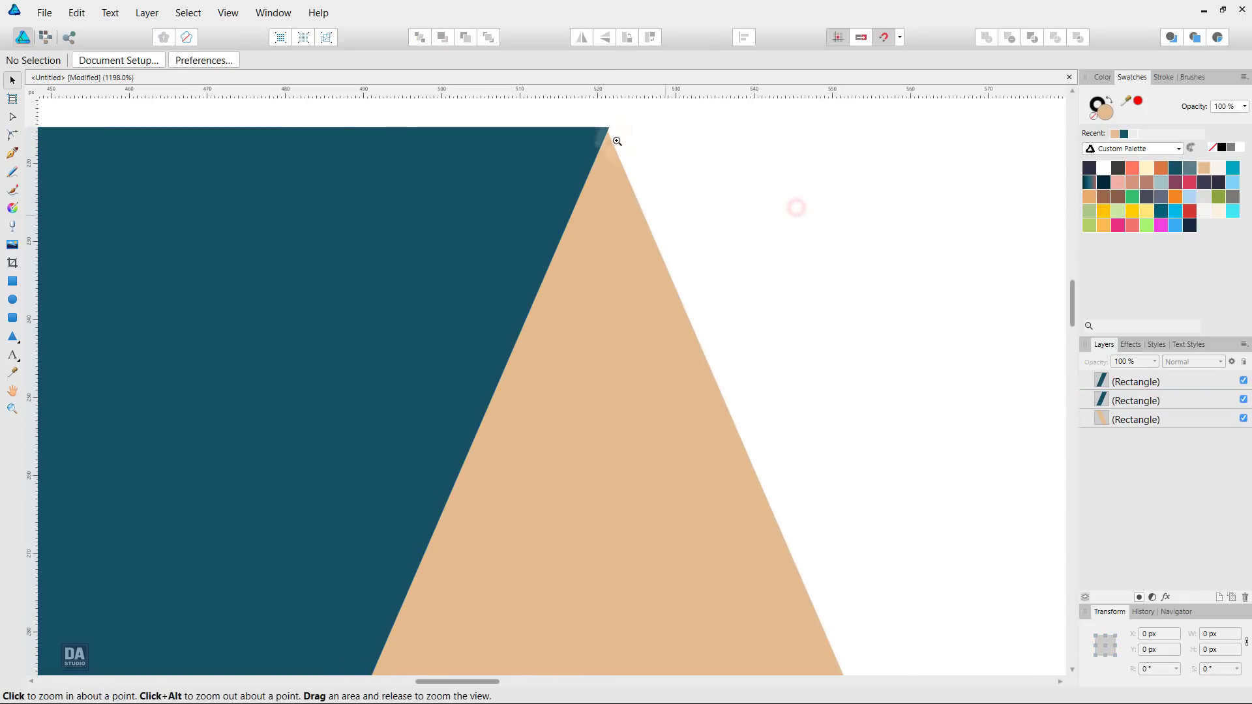
{"action": "left_click_drag", "start_coordinate": [662, 131], "coordinate": [712, 156]}
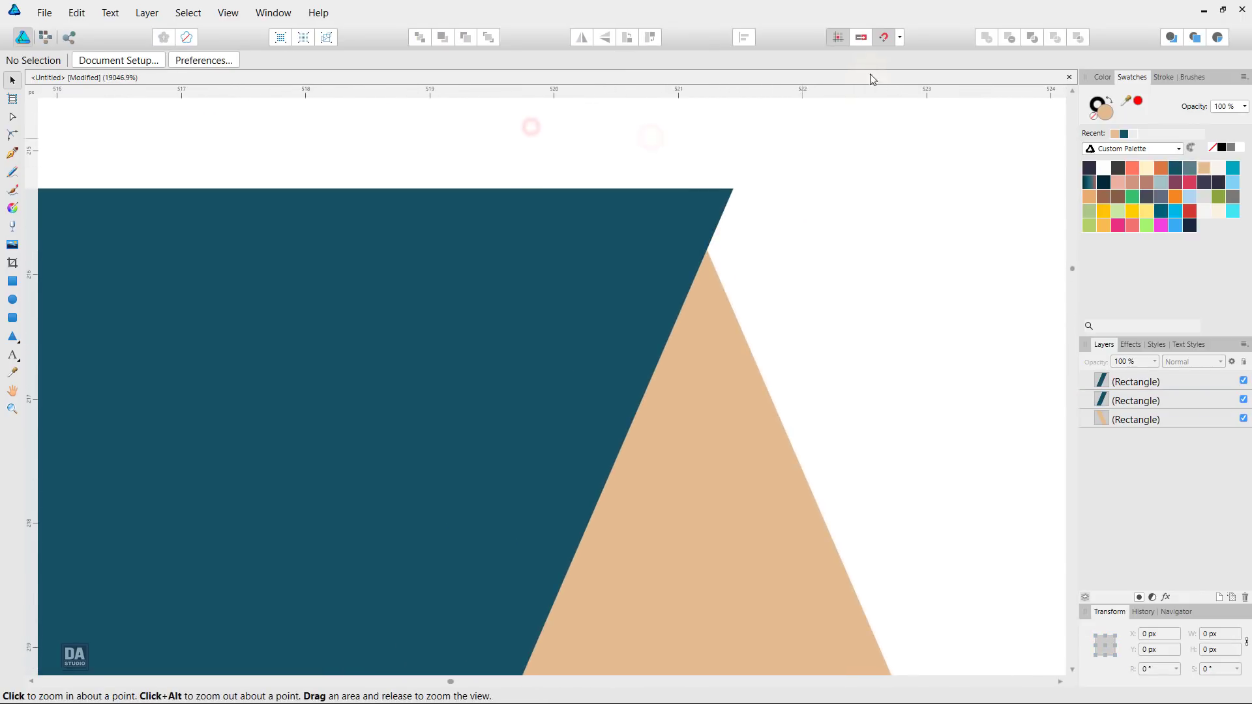
{"action": "key", "text": "v"}
{"action": "left_click", "coordinate": [618, 219]}
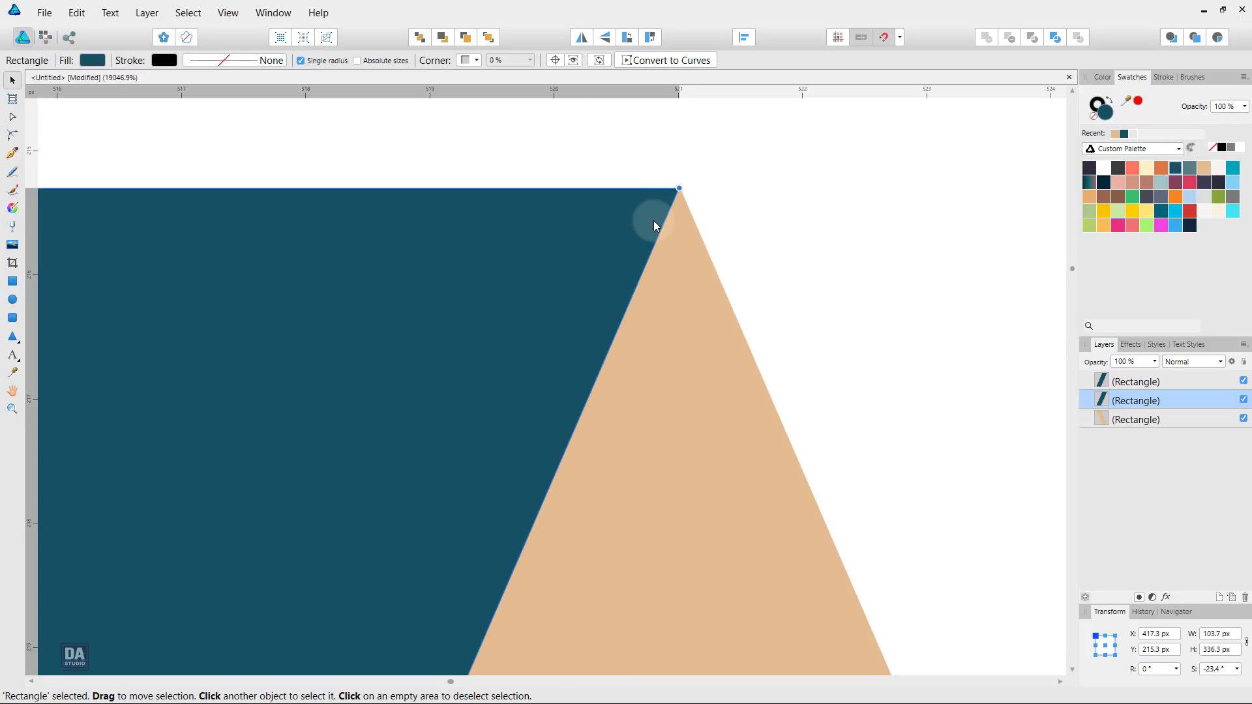
{"action": "left_click_drag", "start_coordinate": [619, 219], "coordinate": [662, 220]}
{"action": "left_click", "coordinate": [757, 226]}
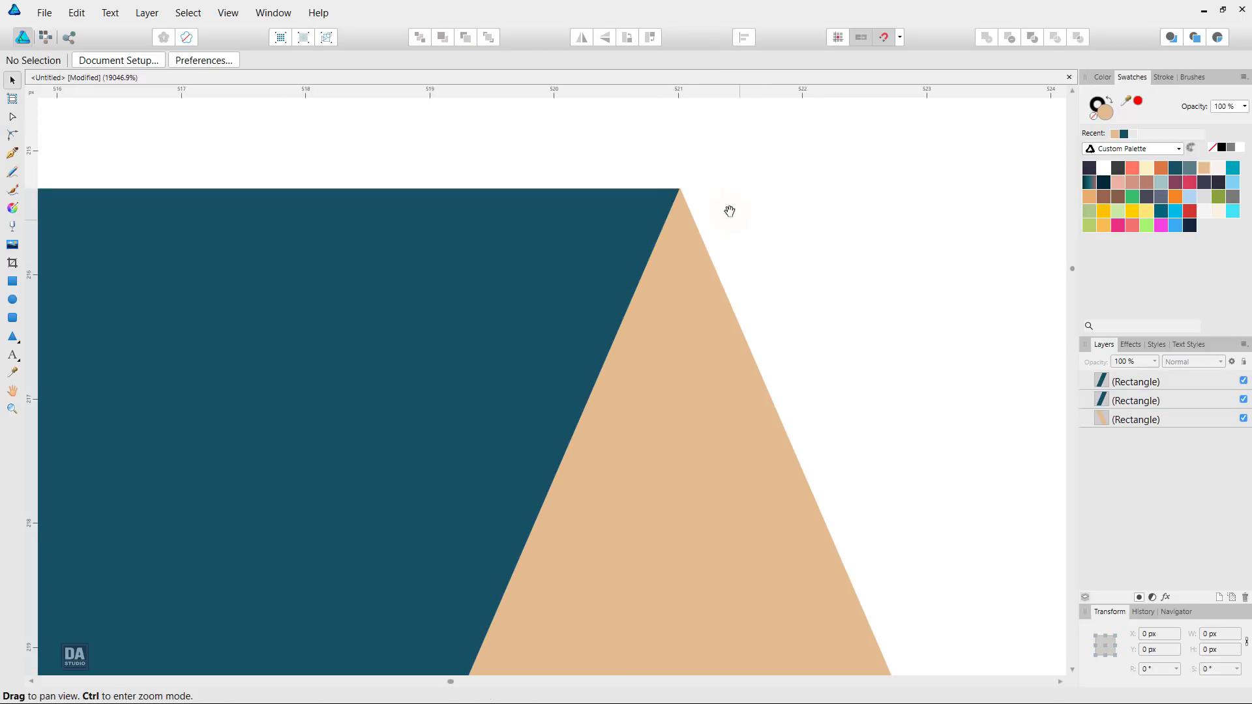
Verify the dark bar's corner at the peak, then frame the complete N in view
{"action": "left_click_drag", "start_coordinate": [677, 157], "coordinate": [981, 268]}
{"action": "left_click", "coordinate": [577, 313]}
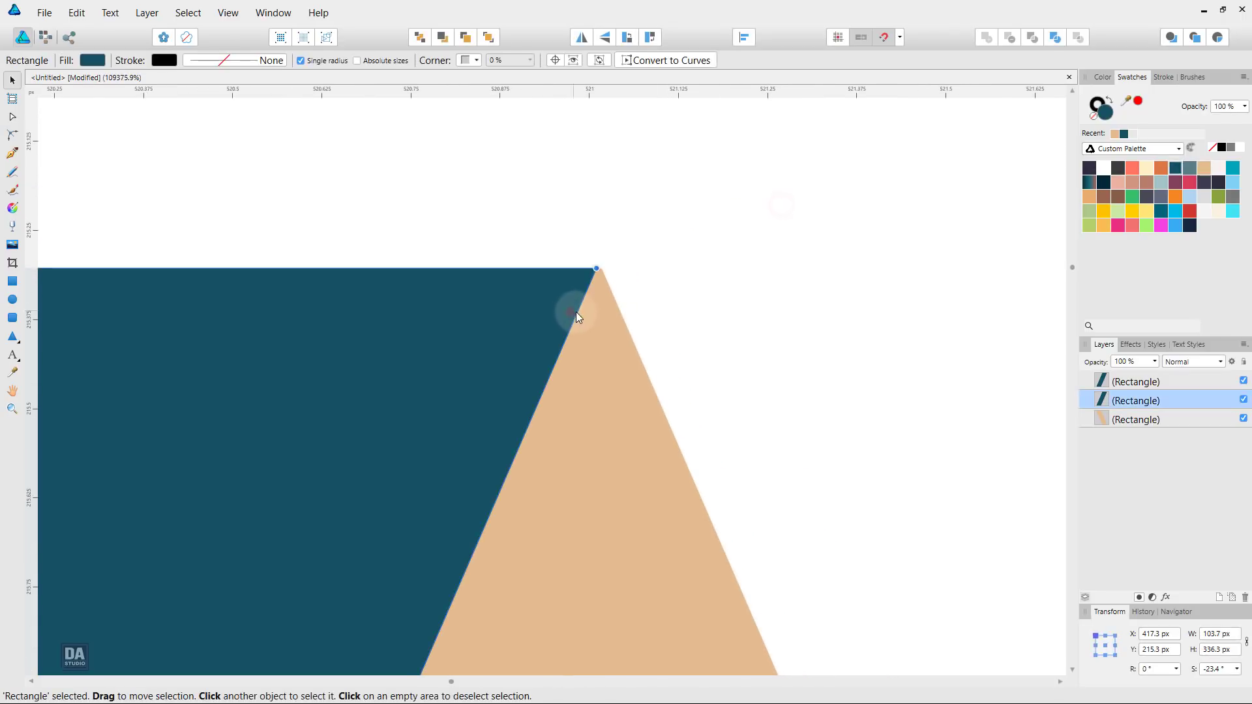
{"action": "left_click", "coordinate": [764, 272]}
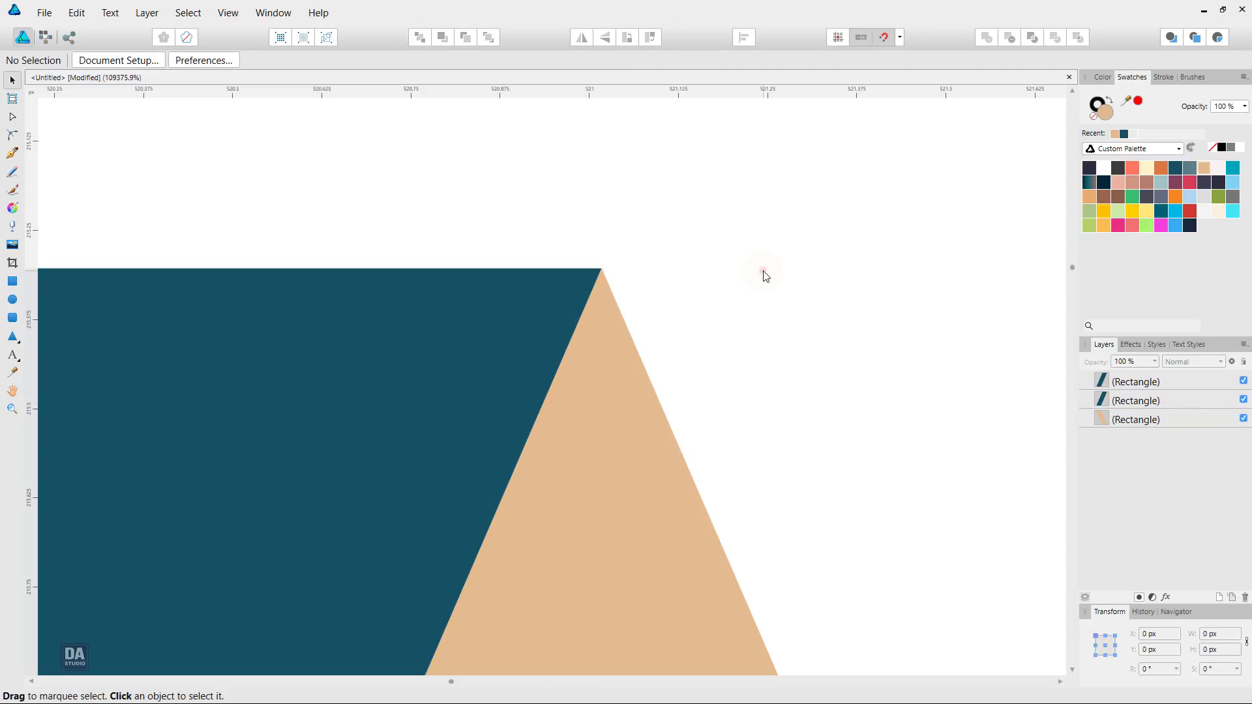
{"action": "left_click", "coordinate": [825, 299], "text": "ctrl+alt"}
{"action": "left_click", "coordinate": [820, 319], "text": "alt"}
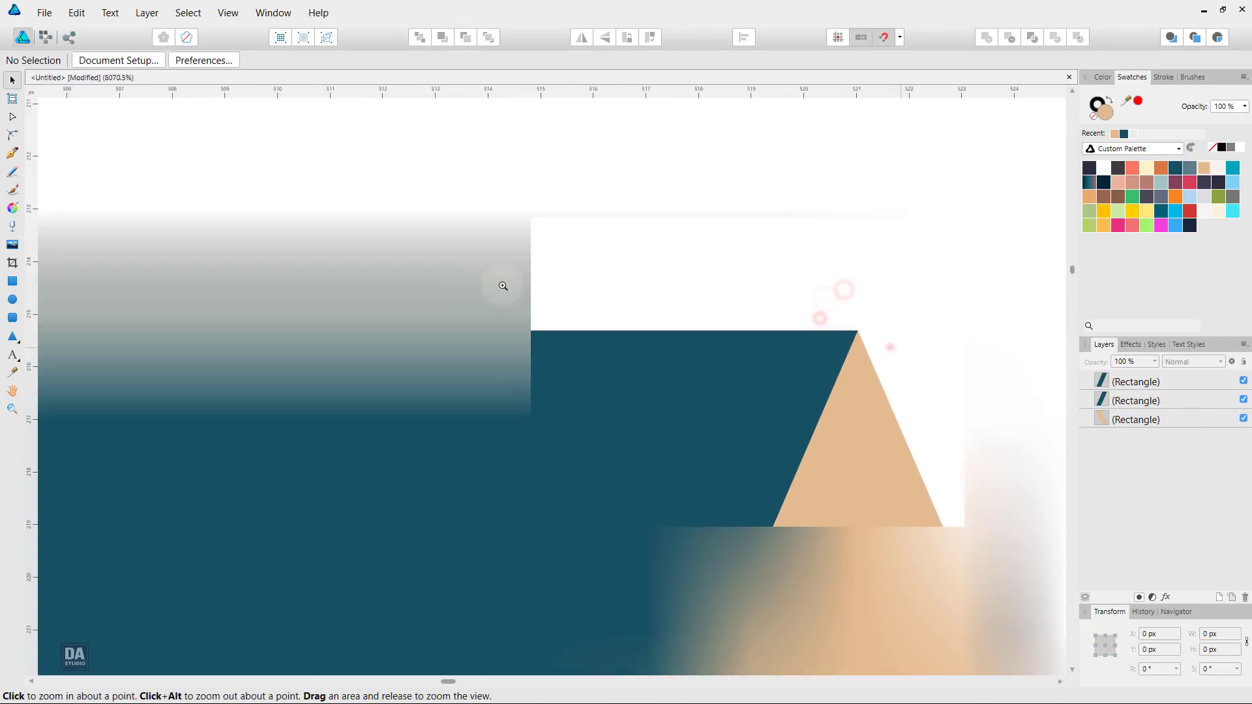
{"action": "left_click", "coordinate": [890, 347], "text": "alt"}
{"action": "left_click", "coordinate": [795, 598], "text": "alt"}
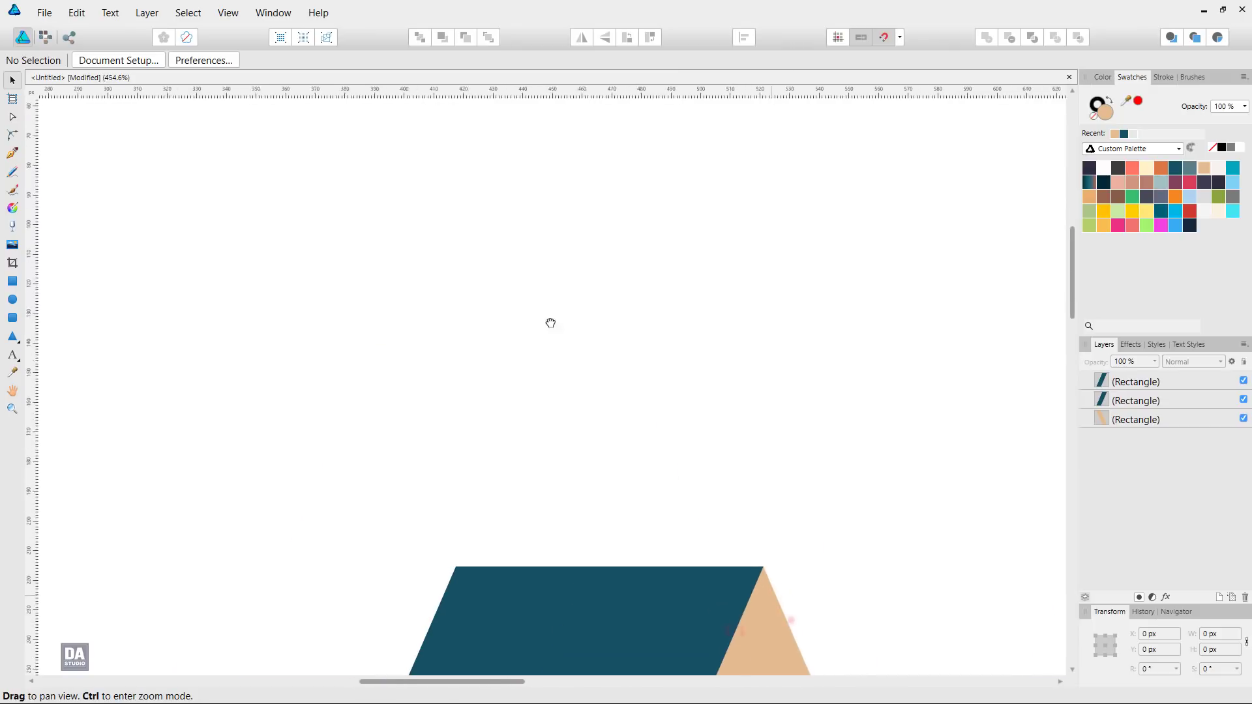
{"action": "left_click", "coordinate": [791, 509], "text": "alt"}
{"action": "mouse_move", "coordinate": [767, 510]}
{"action": "left_mouse_down"}
{"action": "mouse_move", "coordinate": [617, 481]}
{"action": "mouse_move", "coordinate": [671, 518]}
{"action": "left_mouse_up"}
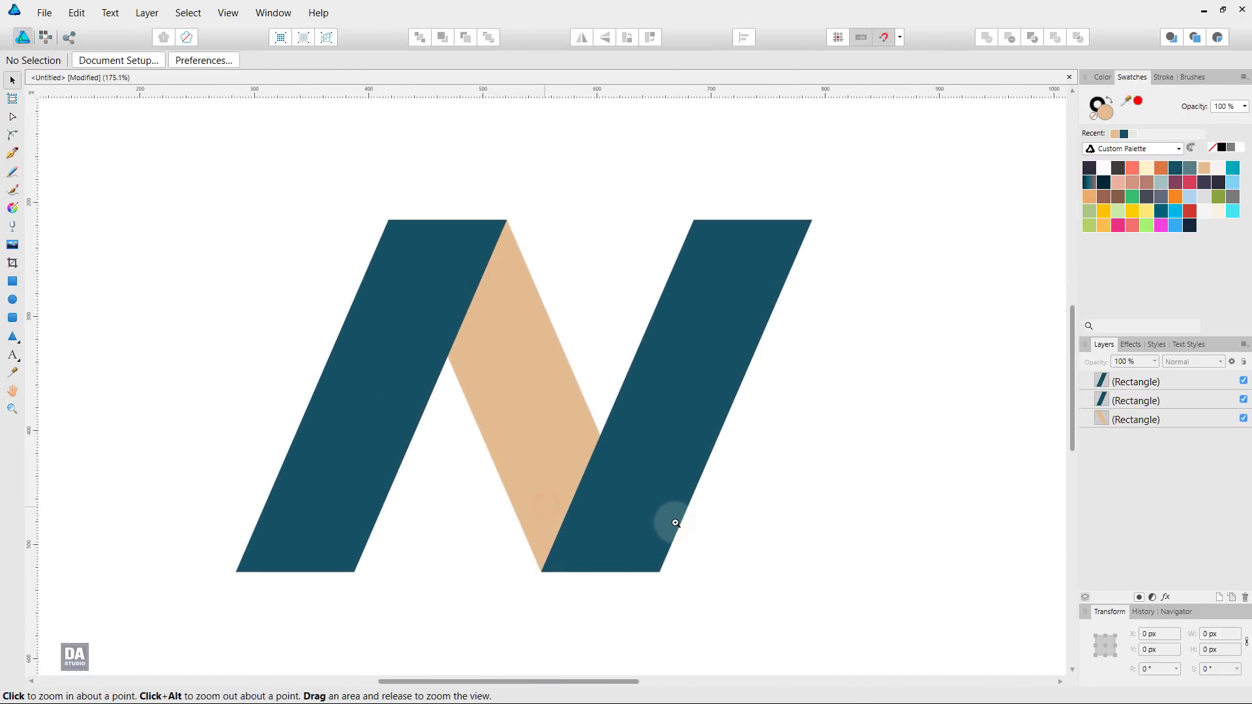
Draw a tan donut about 308 px square right of the N, matching its height
{"action": "mouse_move", "coordinate": [739, 483]}
{"action": "left_mouse_down"}
{"action": "mouse_move", "coordinate": [646, 482]}
{"action": "mouse_move", "coordinate": [632, 444]}
{"action": "left_mouse_up"}
{"action": "mouse_move", "coordinate": [721, 440]}
{"action": "left_mouse_down"}
{"action": "mouse_move", "coordinate": [598, 442]}
{"action": "mouse_move", "coordinate": [633, 435]}
{"action": "left_mouse_up"}
{"action": "left_click", "coordinate": [17, 340]}
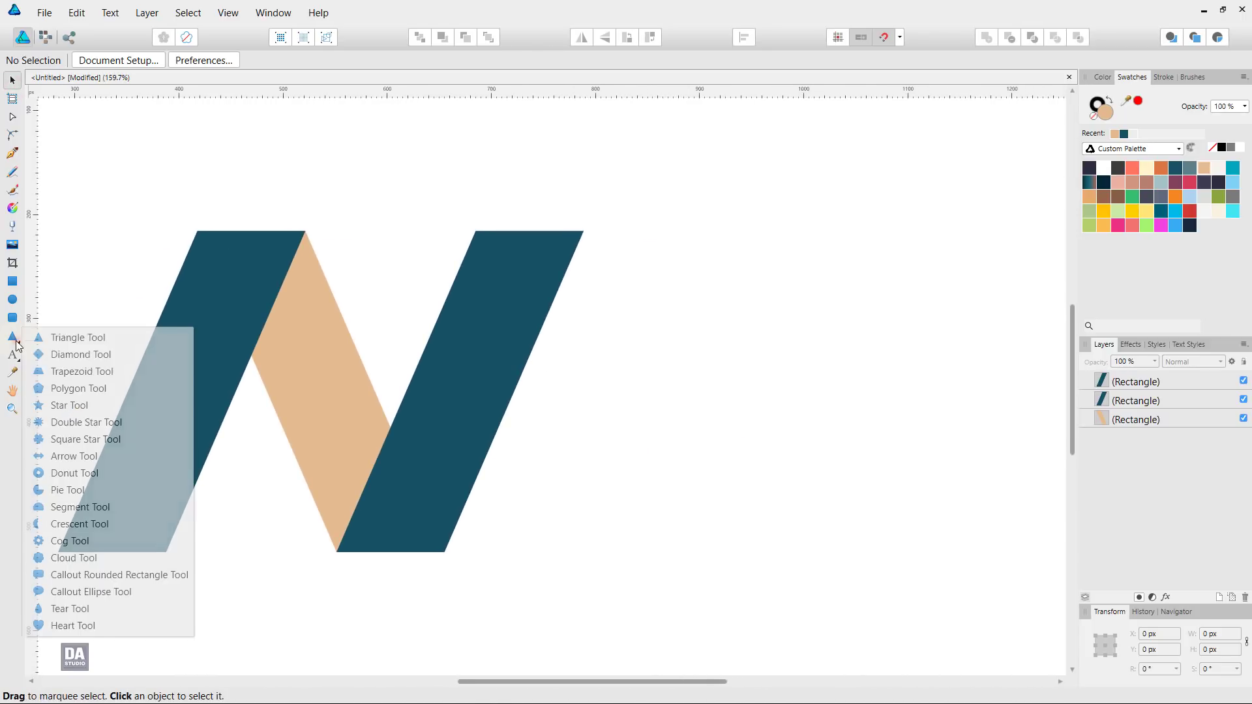
{"action": "left_click", "coordinate": [68, 473]}
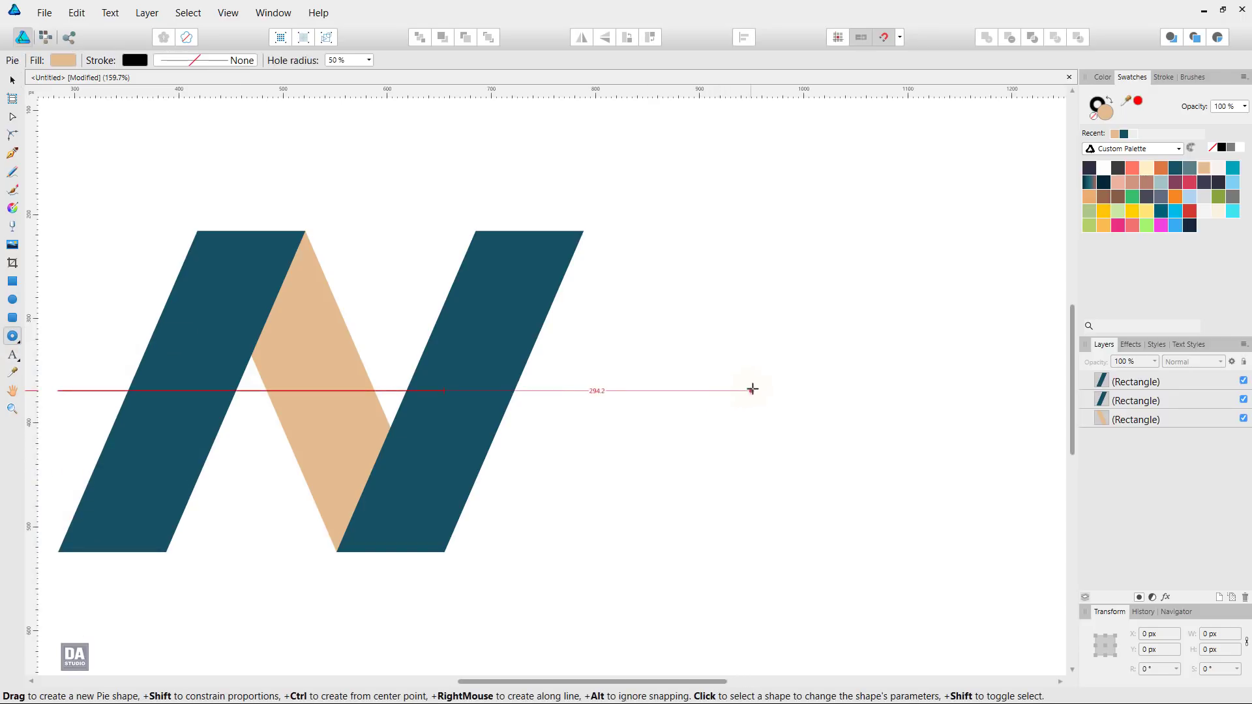
{"action": "mouse_move", "coordinate": [759, 391]}
{"action": "left_mouse_down"}
{"action": "mouse_move", "coordinate": [971, 557]}
{"action": "mouse_move", "coordinate": [923, 554]}
{"action": "left_mouse_up"}
{"action": "key", "text": "v"}
{"action": "left_click_drag", "start_coordinate": [592, 225], "coordinate": [597, 230]}
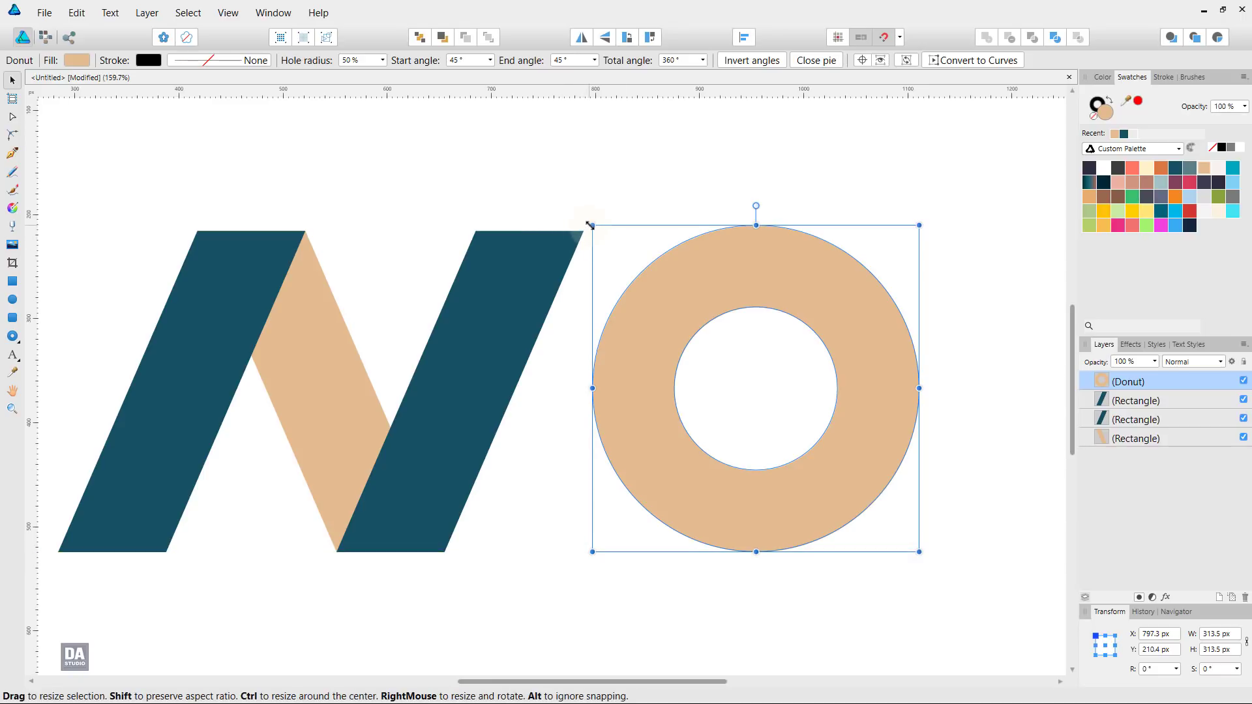
Reselect the ring and begin adjusting its sweep angle with the Pie Tool
{"action": "left_click", "coordinate": [944, 393]}
{"action": "left_click", "coordinate": [914, 403]}
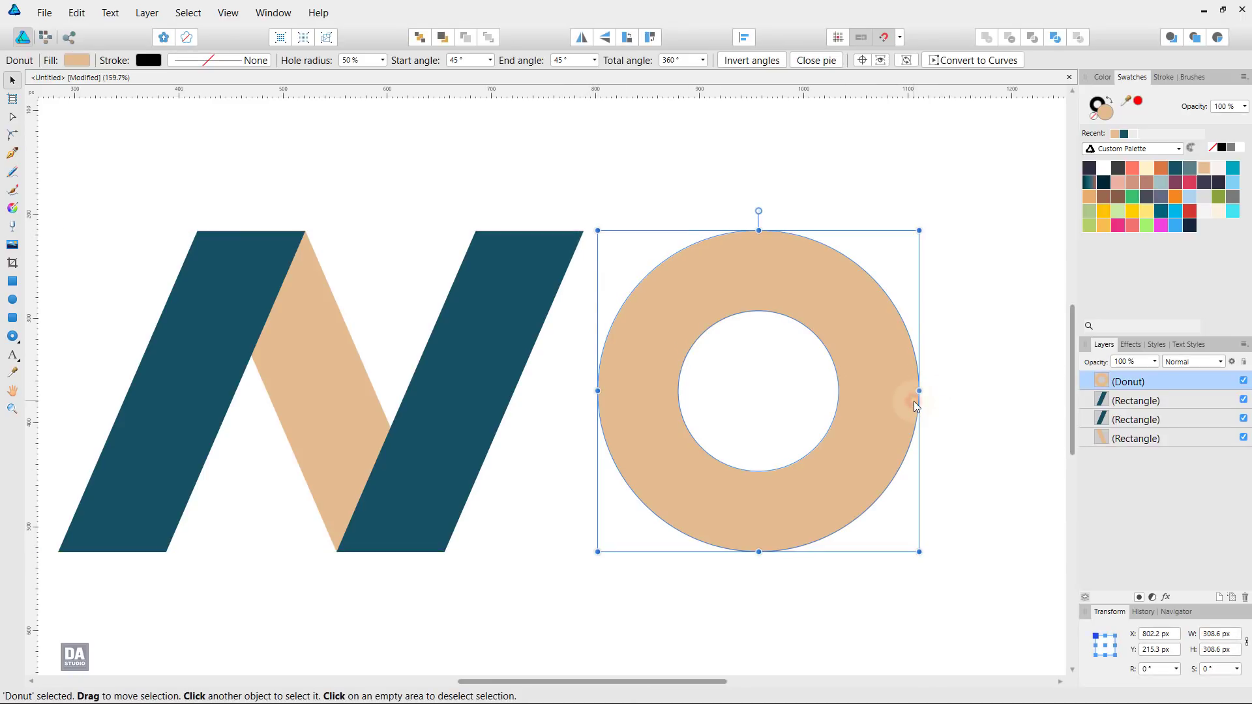
{"action": "left_click", "coordinate": [14, 337]}
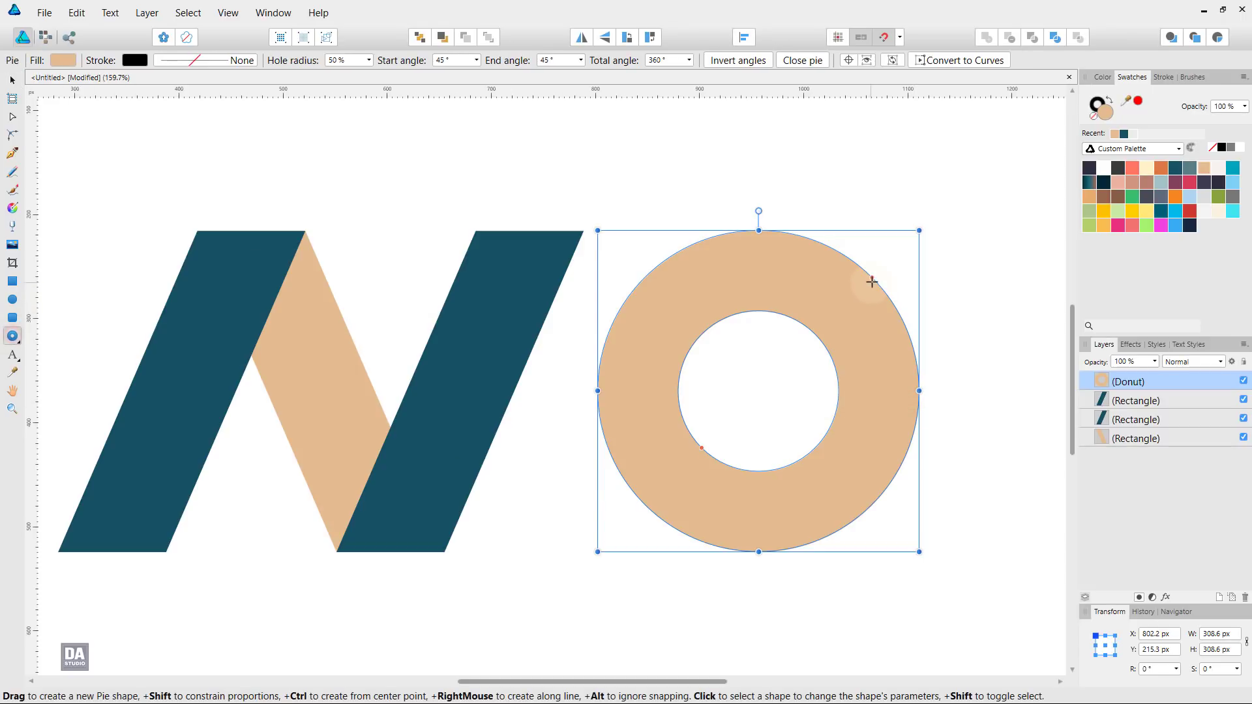
{"action": "left_click_drag", "start_coordinate": [872, 280], "coordinate": [895, 313]}
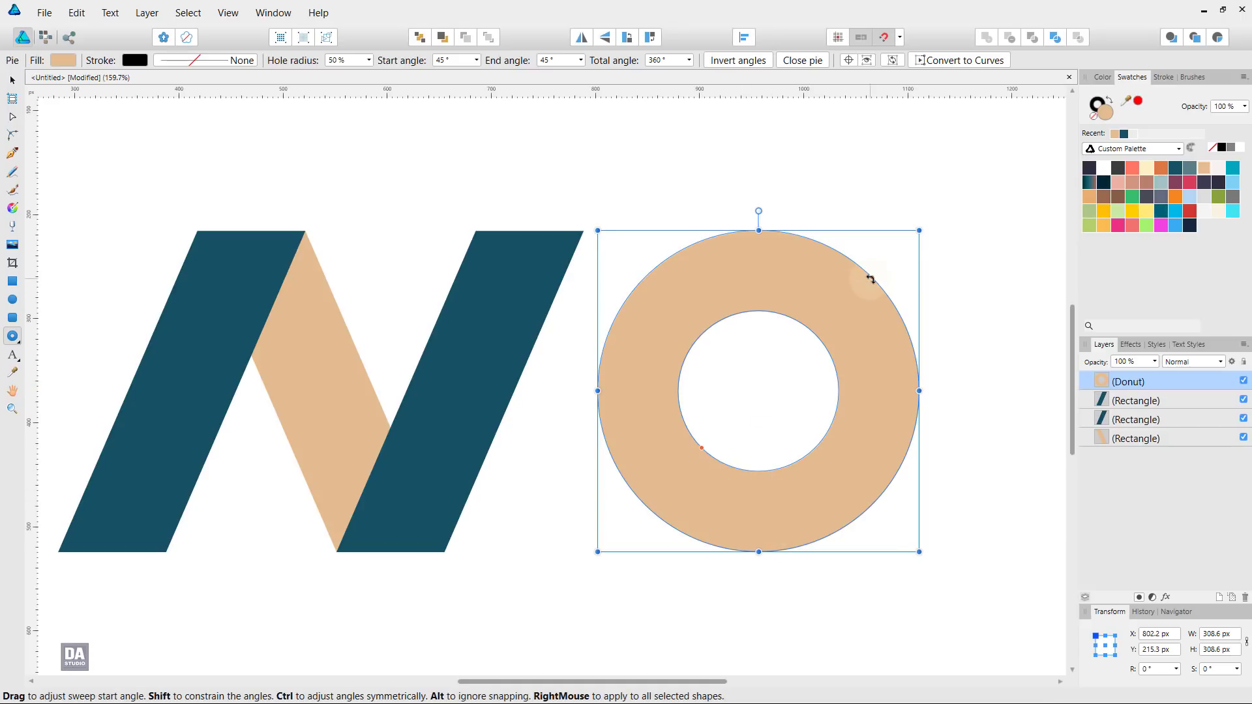
Cut a right-side gap in the ring so the C spans 31.2° to 328.8°
{"action": "mouse_move", "coordinate": [871, 279]}
{"action": "left_mouse_down"}
{"action": "mouse_move", "coordinate": [907, 476]}
{"action": "mouse_move", "coordinate": [921, 467]}
{"action": "left_mouse_up"}
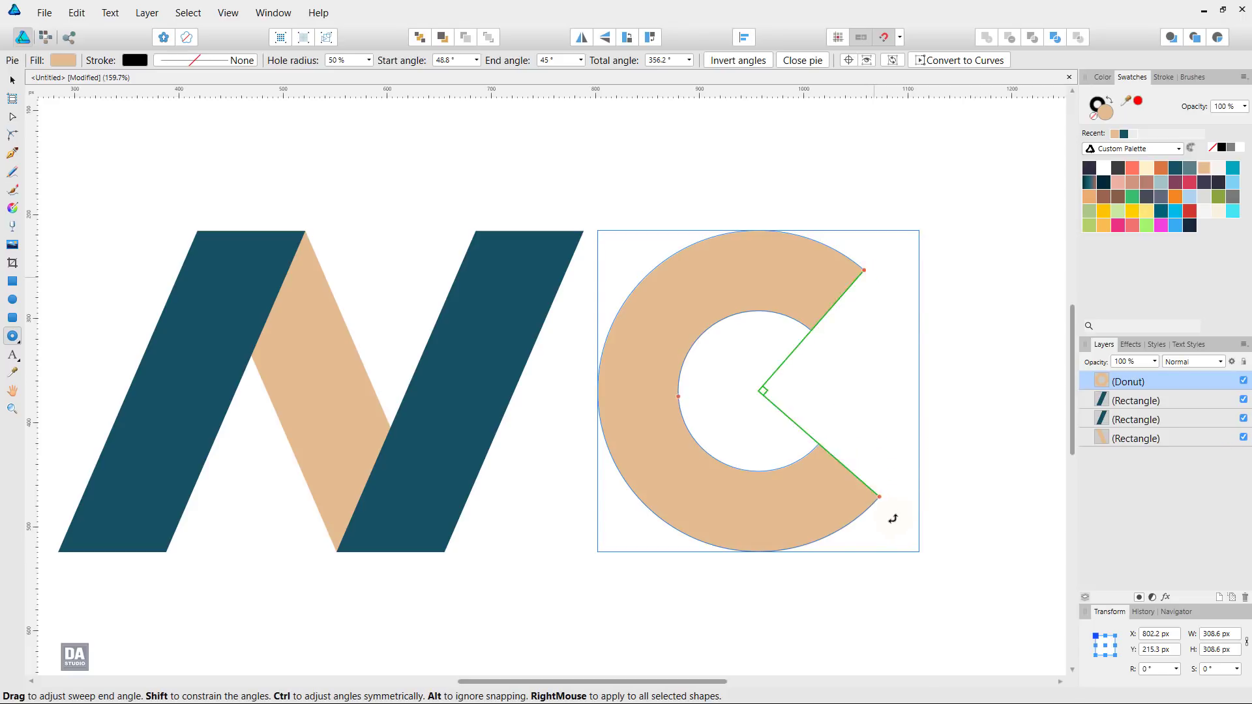
{"action": "left_click_drag", "start_coordinate": [913, 482], "coordinate": [897, 508]}
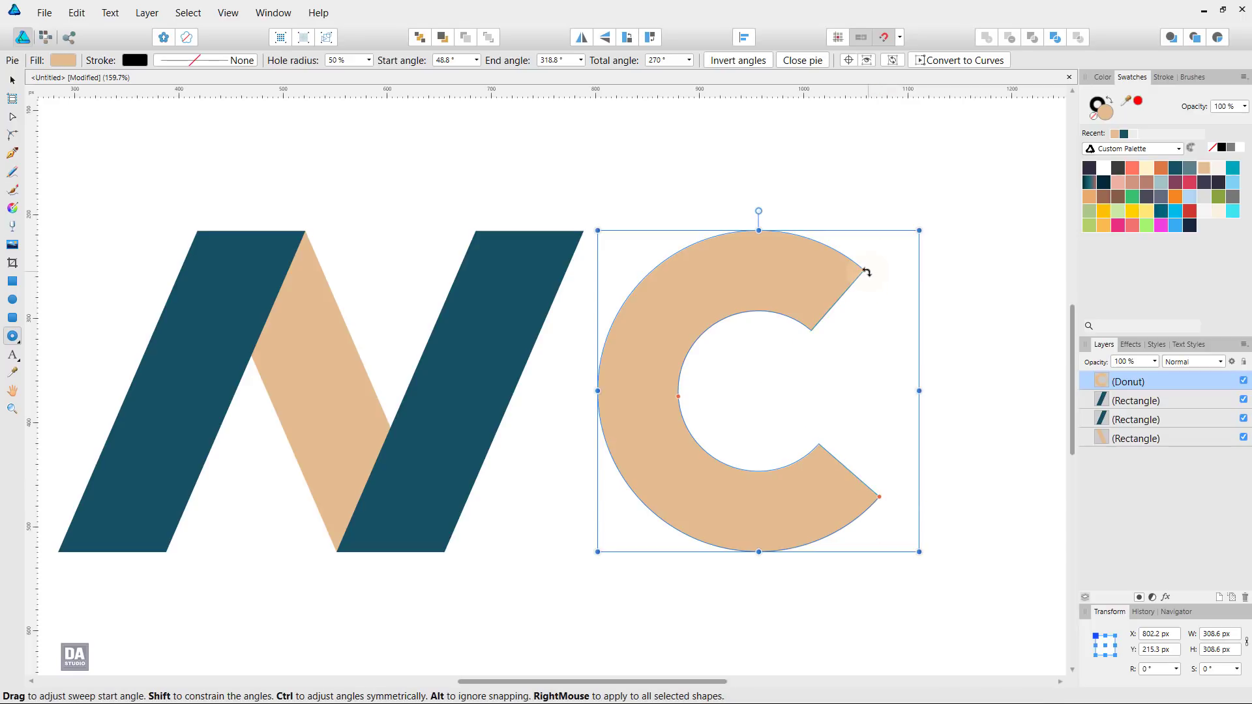
{"action": "left_click_drag", "start_coordinate": [865, 270], "coordinate": [891, 305]}
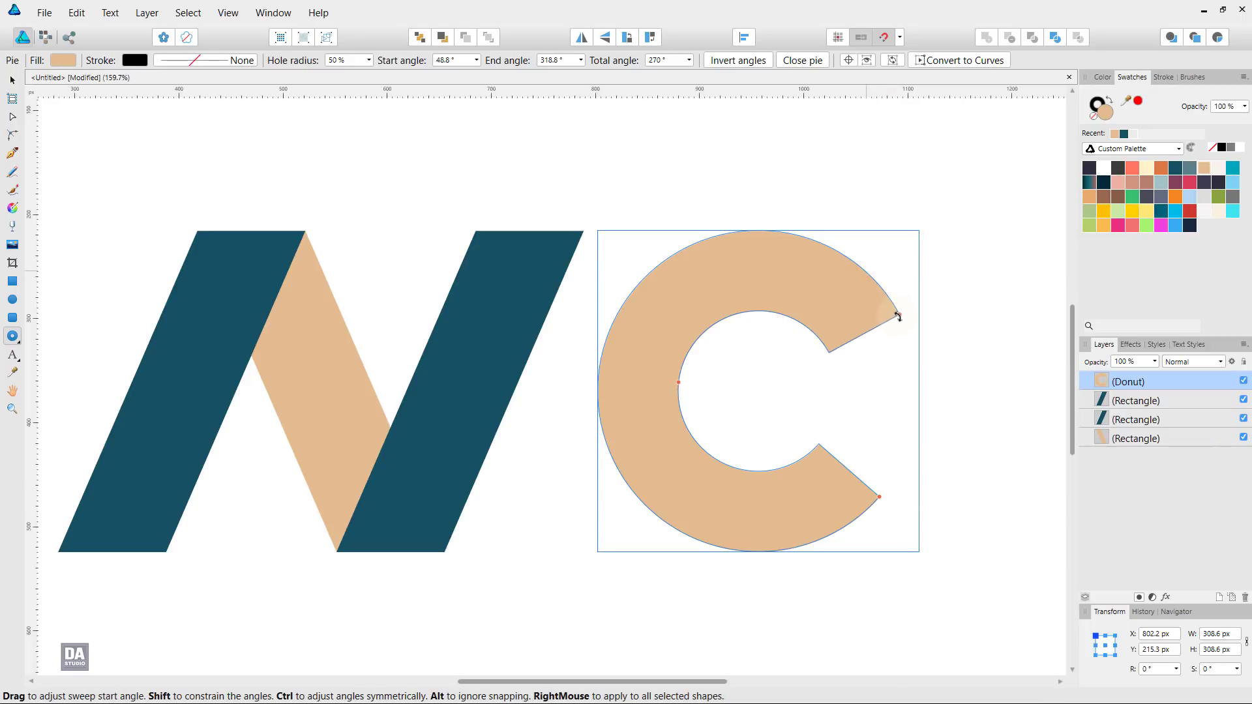
{"action": "left_click_drag", "start_coordinate": [879, 497], "coordinate": [907, 459]}
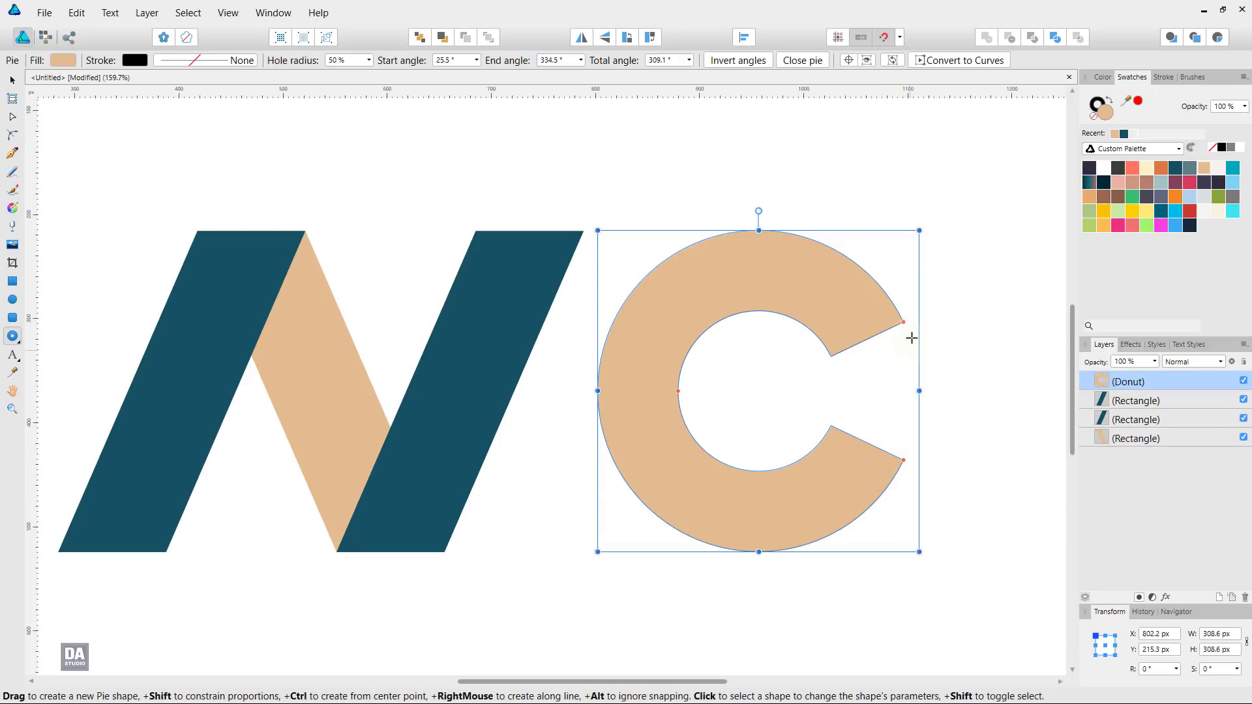
{"action": "left_click_drag", "start_coordinate": [906, 324], "coordinate": [897, 308]}
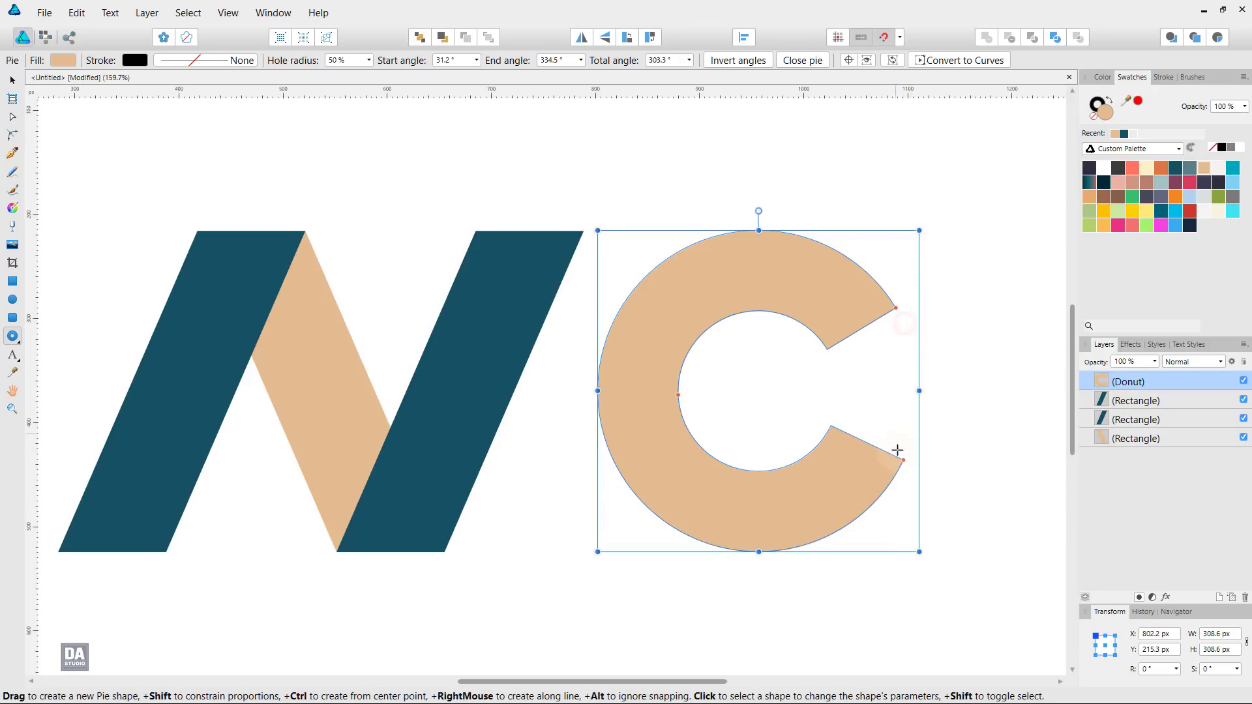
{"action": "left_click_drag", "start_coordinate": [906, 465], "coordinate": [903, 474]}
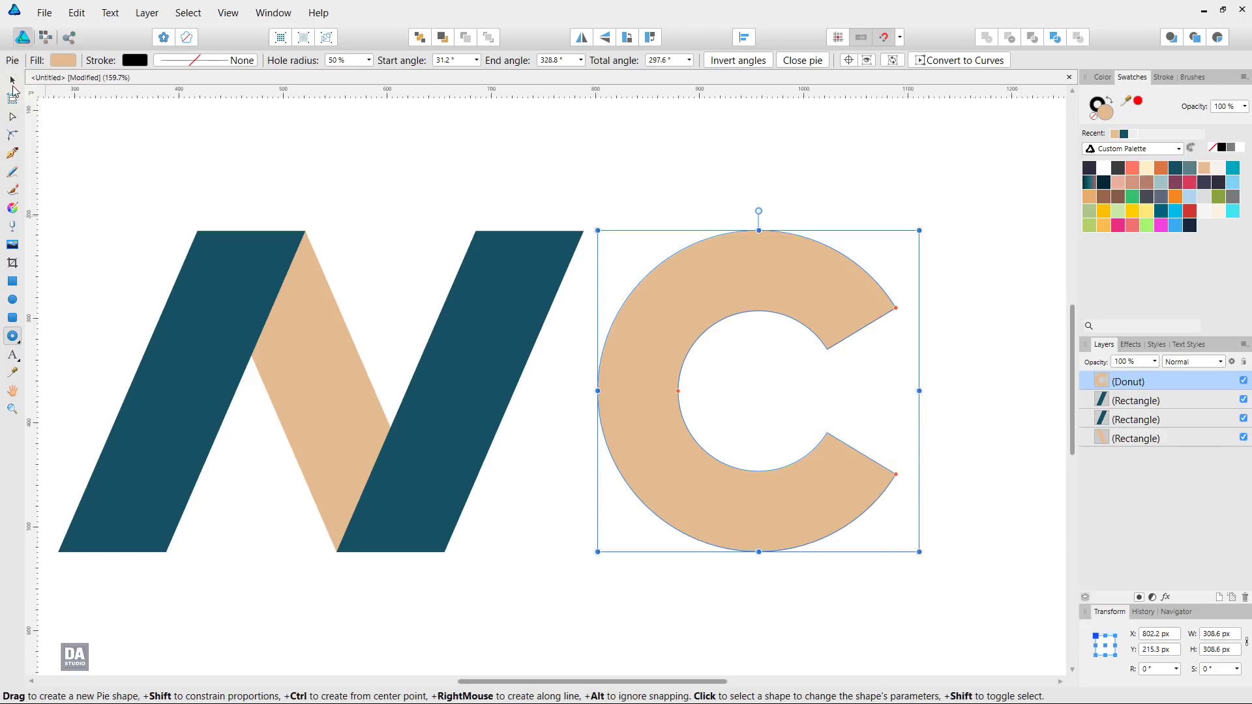
{"action": "left_click", "coordinate": [12, 81]}
{"action": "left_click", "coordinate": [336, 126]}
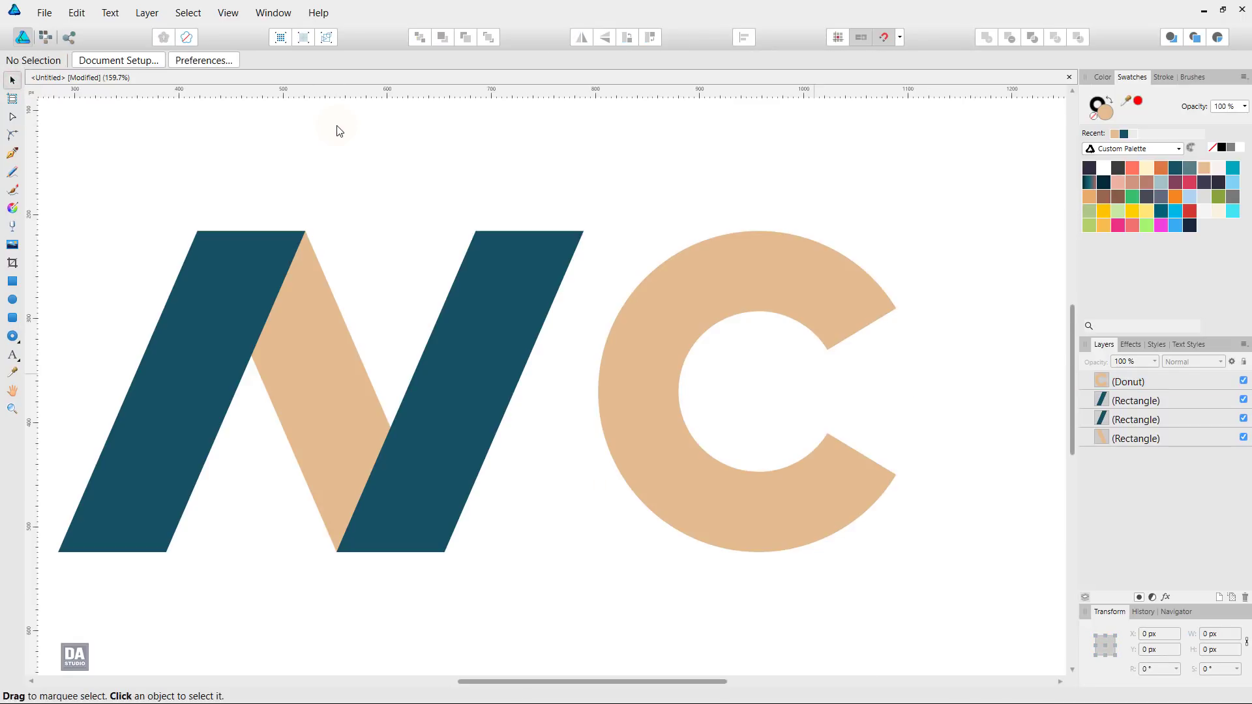
Draw an unfilled circle with a 0.2 pt dark outline over the C
{"action": "left_click", "coordinate": [14, 300]}
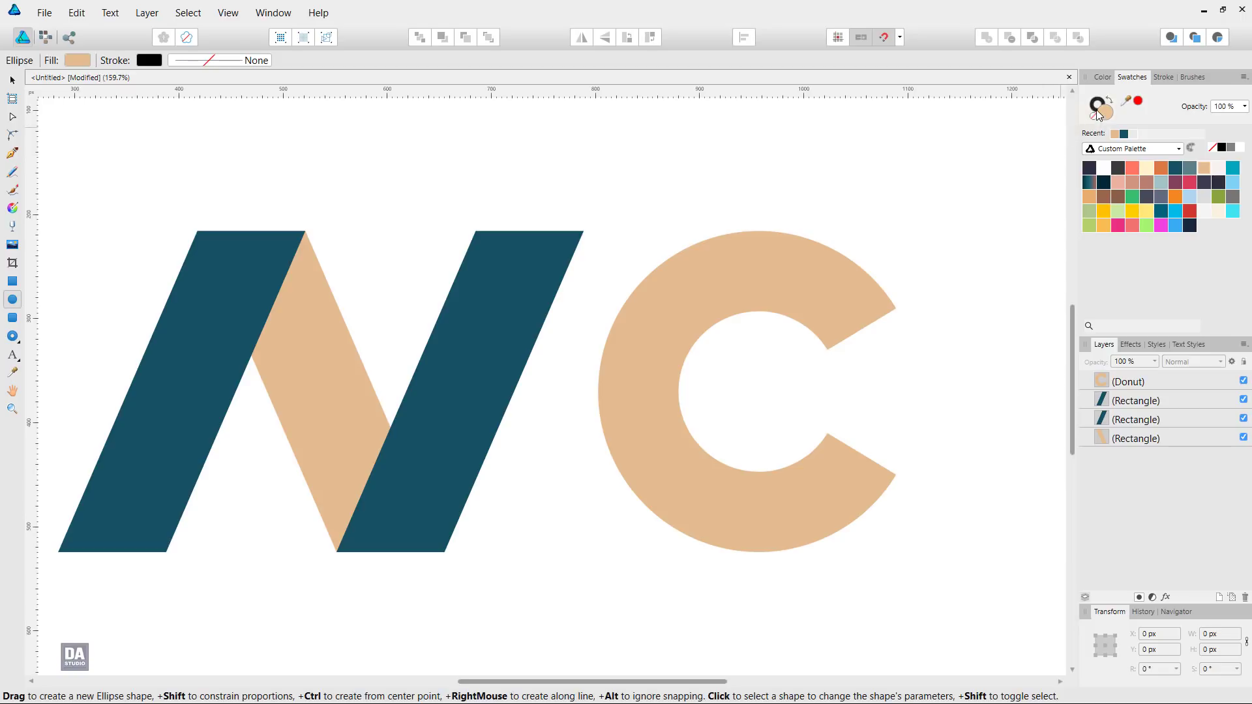
{"action": "left_click", "coordinate": [1163, 78]}
{"action": "scroll", "coordinate": [1217, 121], "scroll_direction": "up", "scroll_amount": 1}
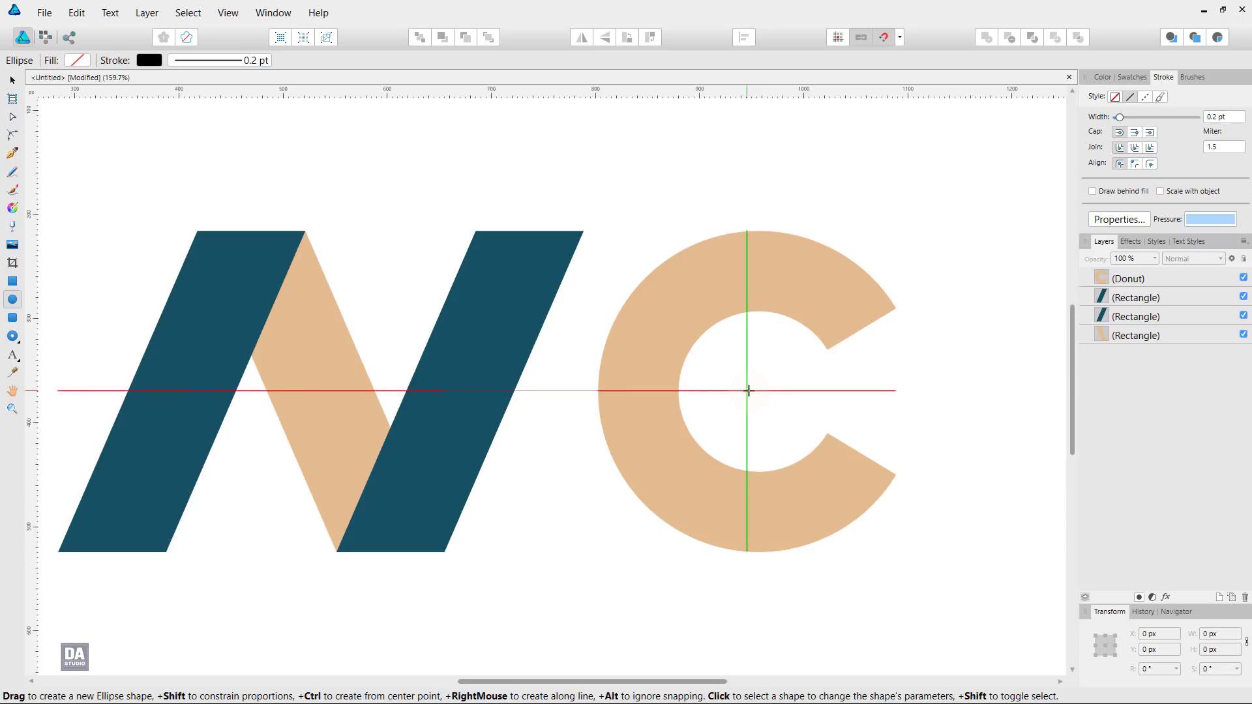
{"action": "left_click_drag", "start_coordinate": [756, 391], "coordinate": [876, 490]}
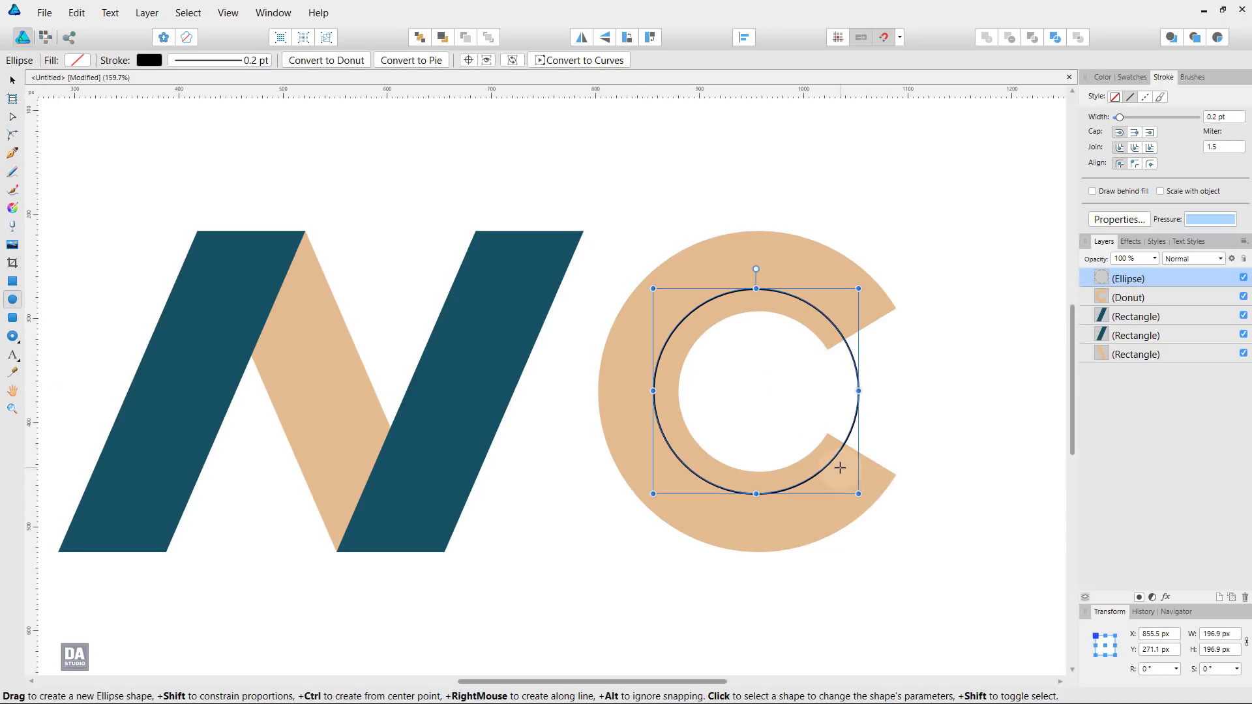
Reshape the circle into an ellipse about 271 × 234 px overlapping the C's inner opening
{"action": "key", "text": "v"}
{"action": "left_click_drag", "start_coordinate": [783, 438], "coordinate": [790, 460]}
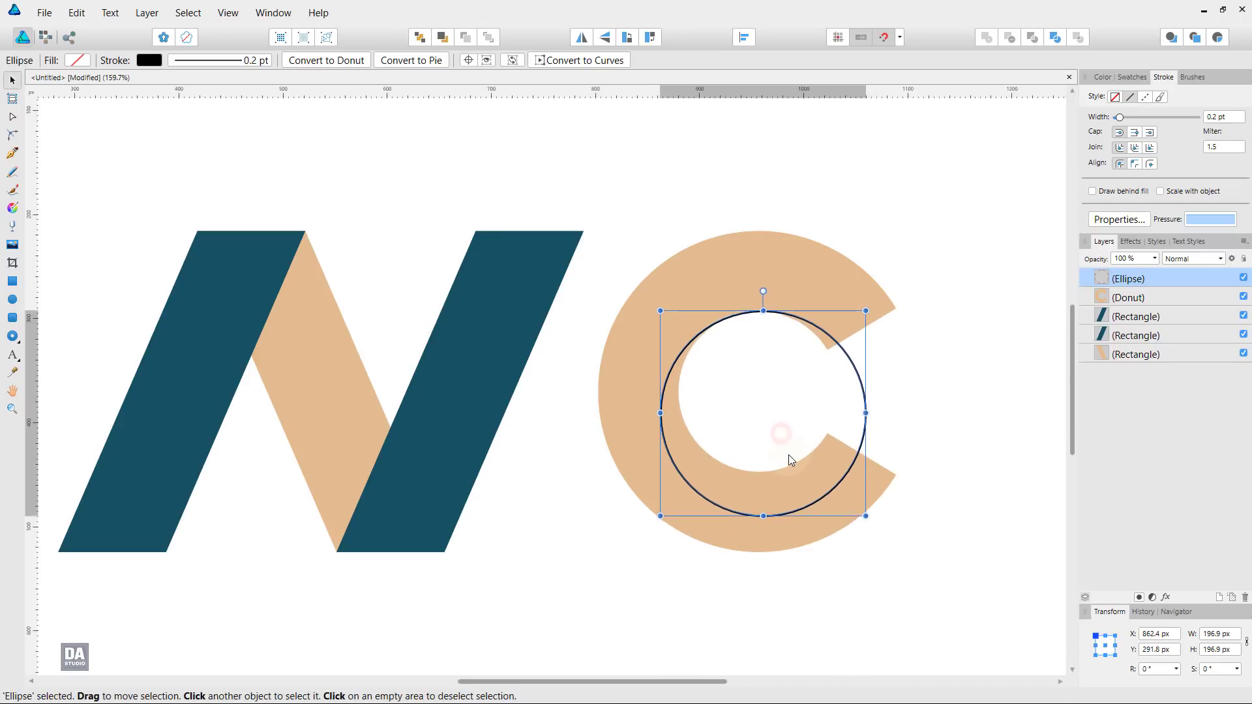
{"action": "left_click_drag", "start_coordinate": [868, 517], "coordinate": [907, 542]}
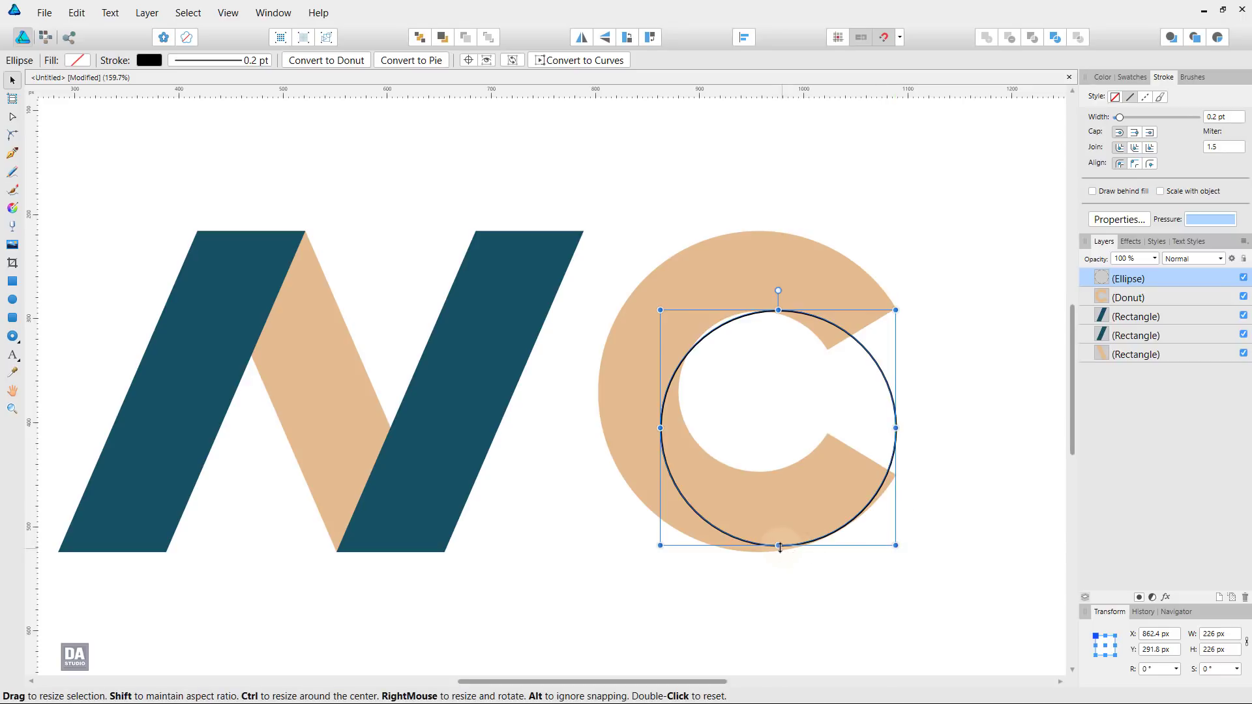
{"action": "left_click_drag", "start_coordinate": [779, 539], "coordinate": [779, 512]}
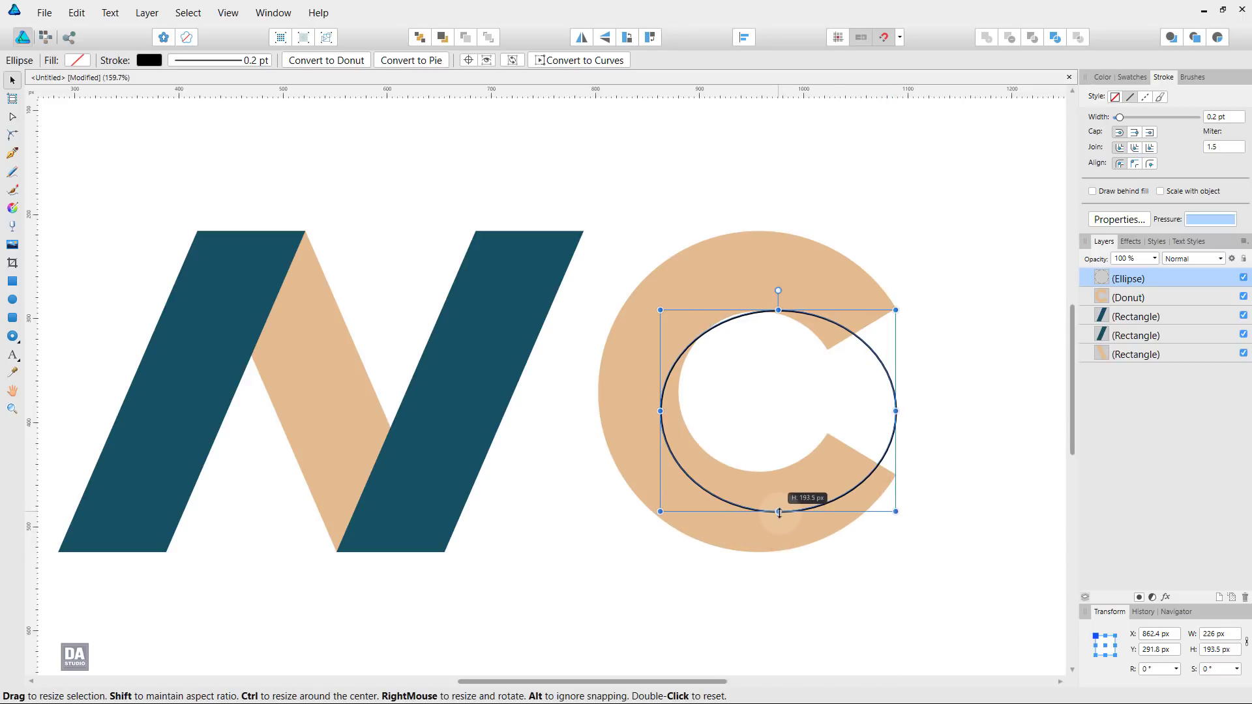
{"action": "left_click_drag", "start_coordinate": [900, 514], "coordinate": [953, 543]}
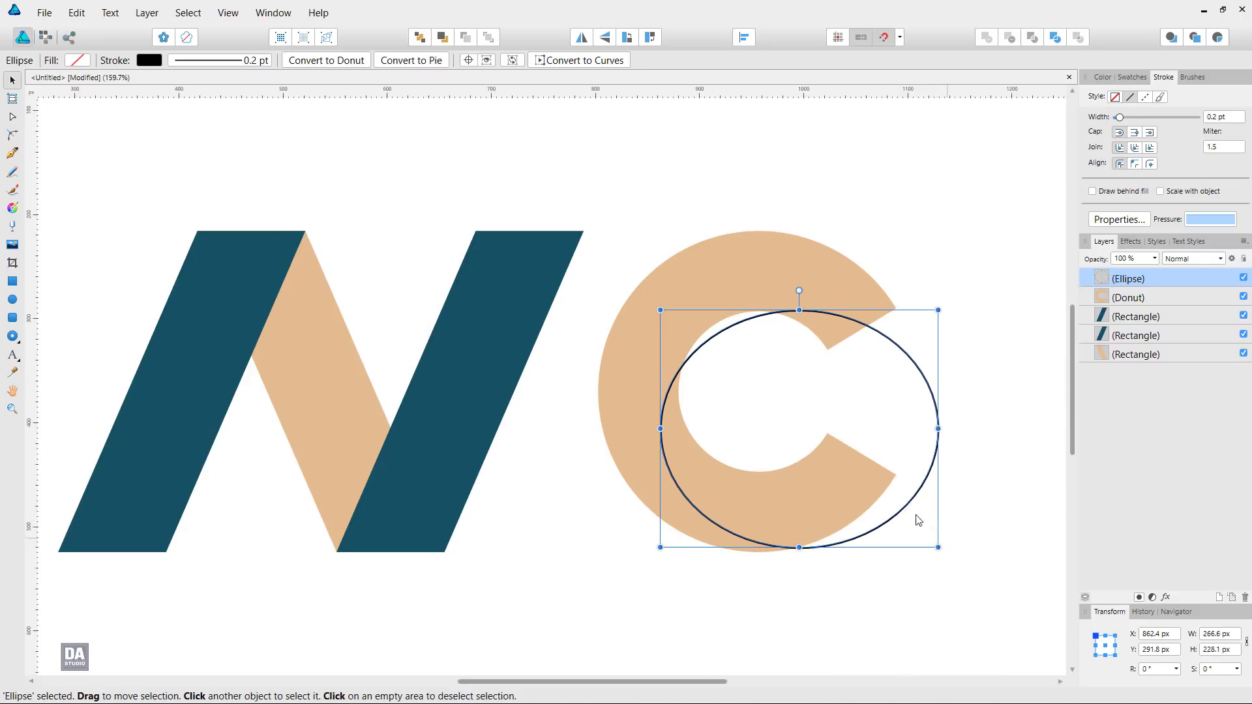
{"action": "left_click_drag", "start_coordinate": [661, 310], "coordinate": [653, 303]}
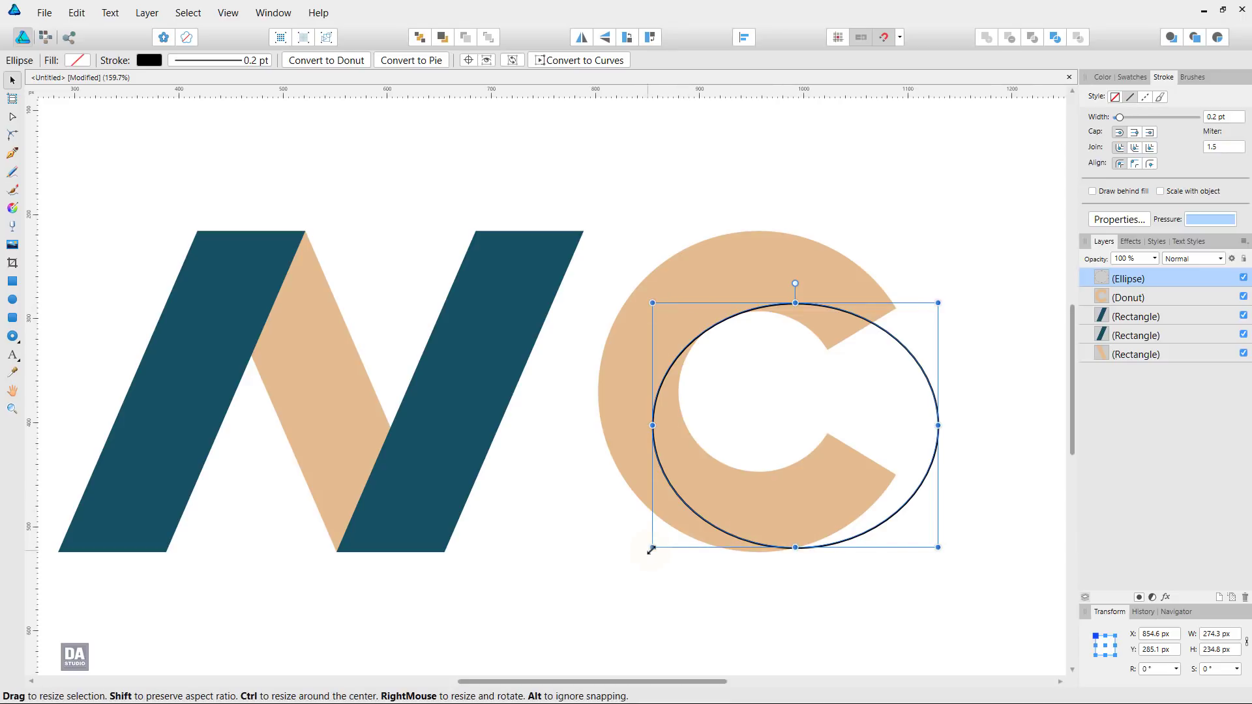
{"action": "left_click_drag", "start_coordinate": [652, 548], "coordinate": [655, 544]}
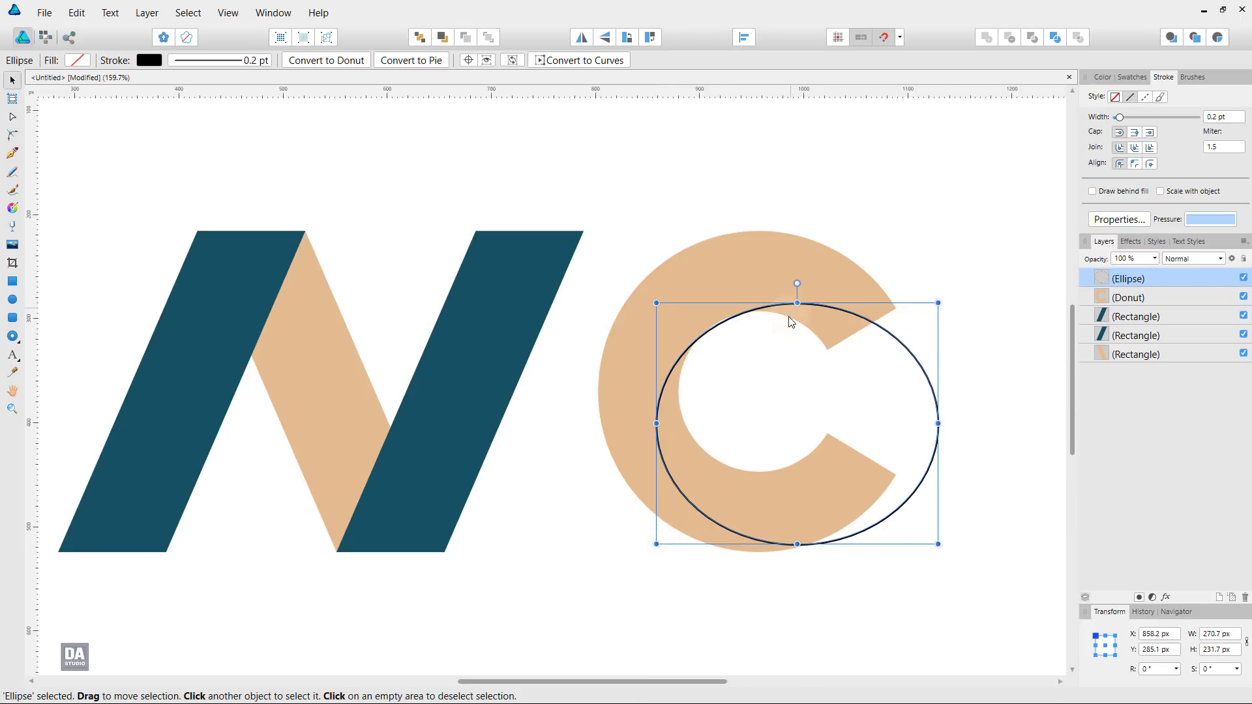
{"action": "left_click_drag", "start_coordinate": [795, 301], "coordinate": [797, 300]}
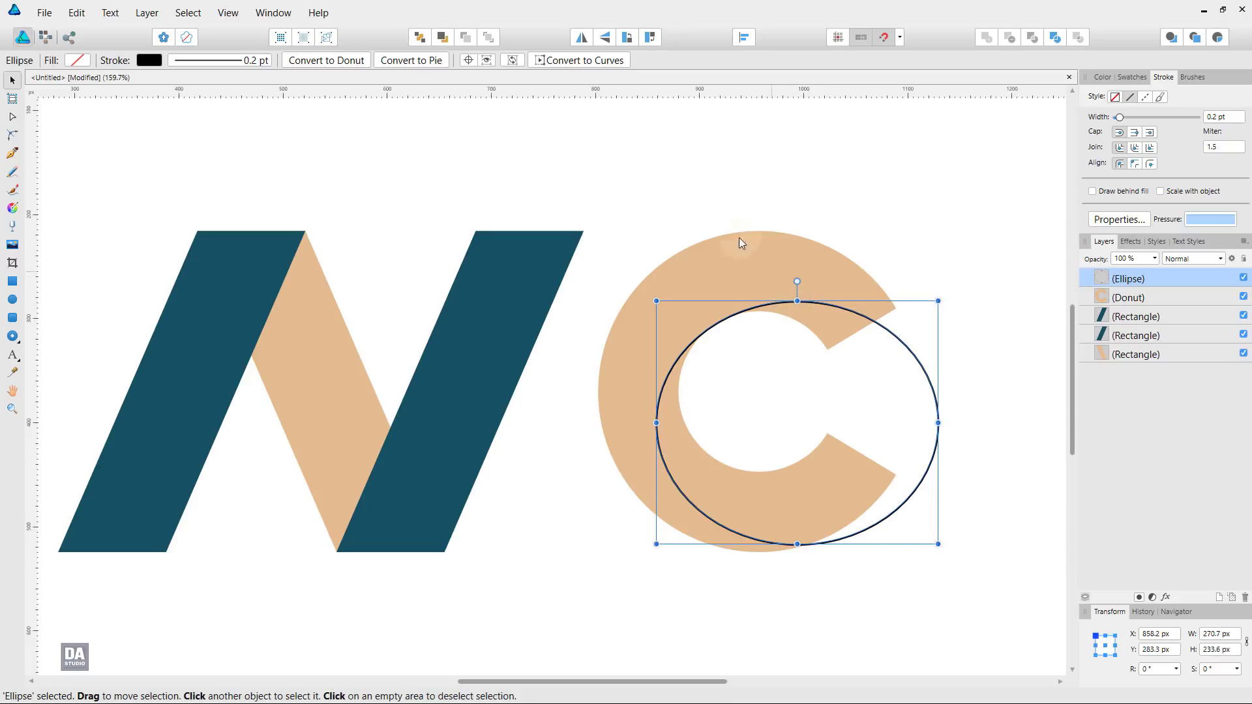
Convert the ellipse to a curve and break it at its bottom node
{"action": "left_click", "coordinate": [587, 60]}
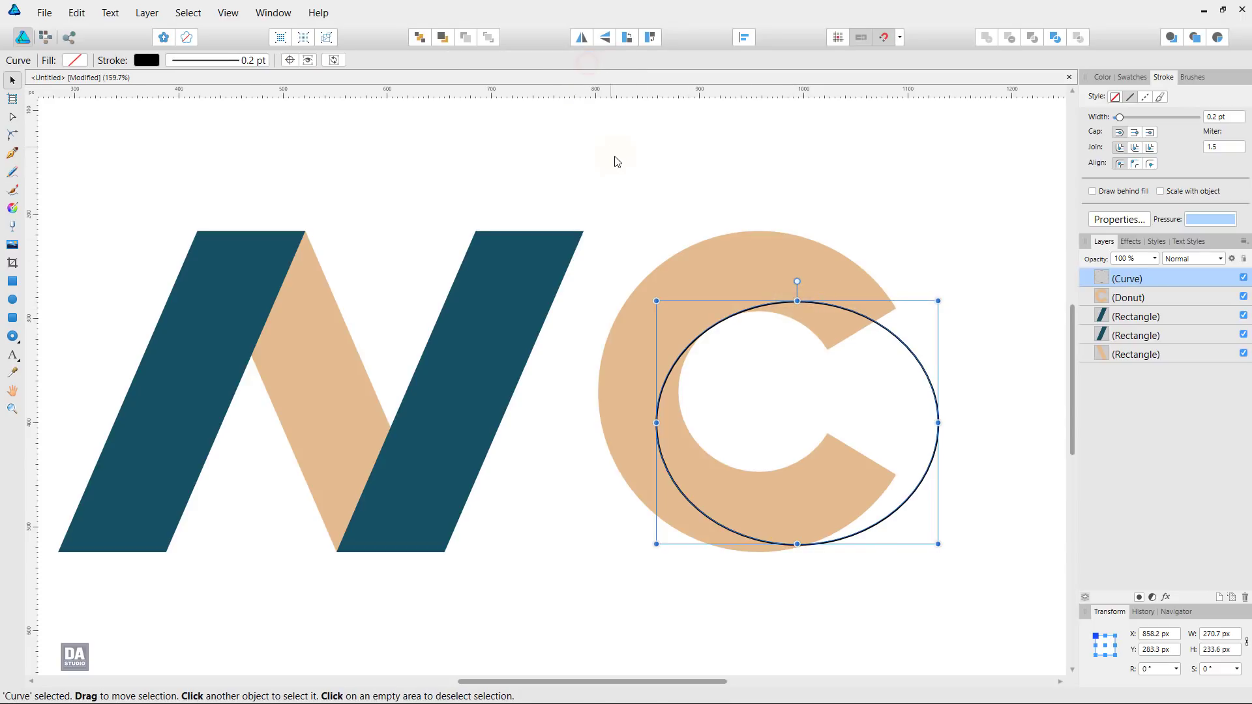
{"action": "left_click", "coordinate": [730, 318]}
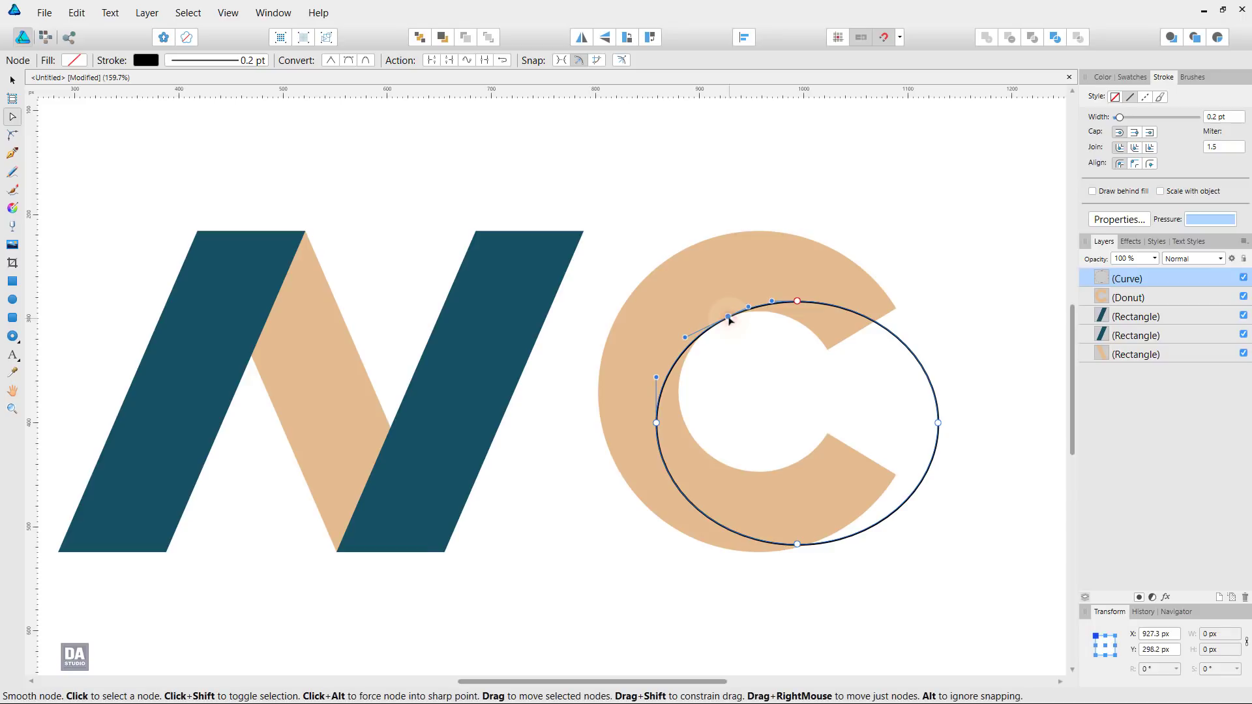
{"action": "left_click", "coordinate": [434, 61]}
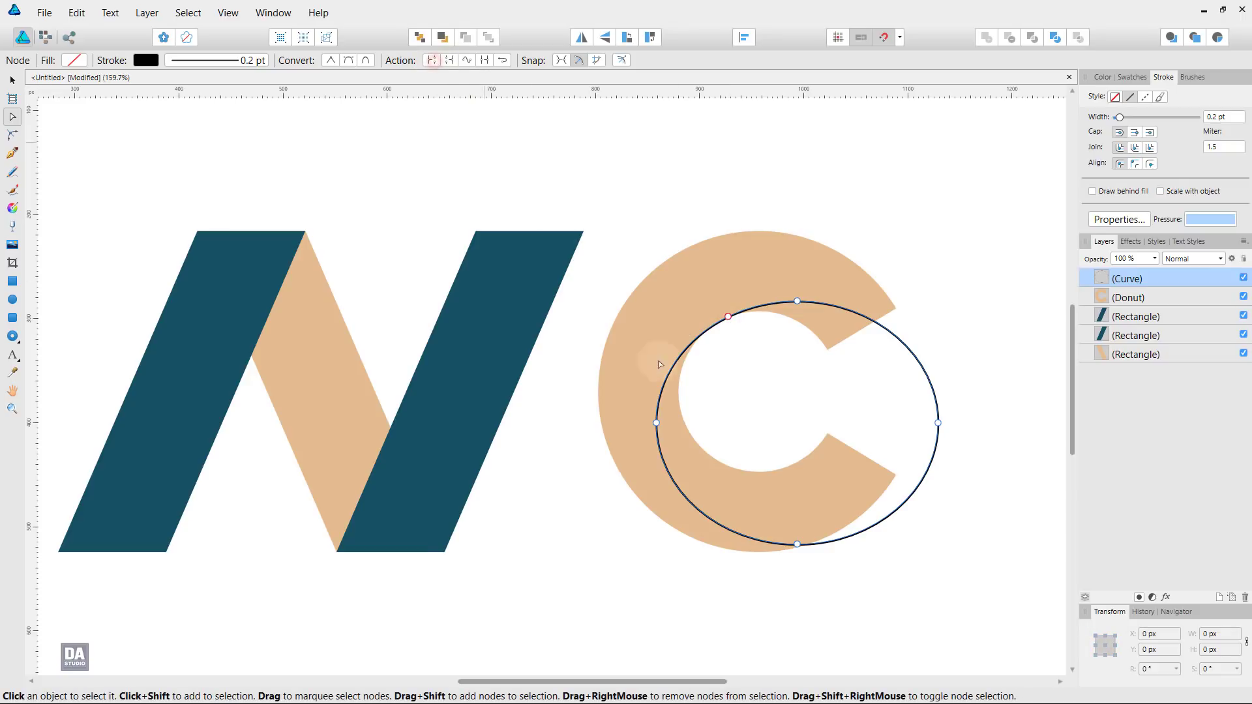
{"action": "left_click", "coordinate": [796, 544]}
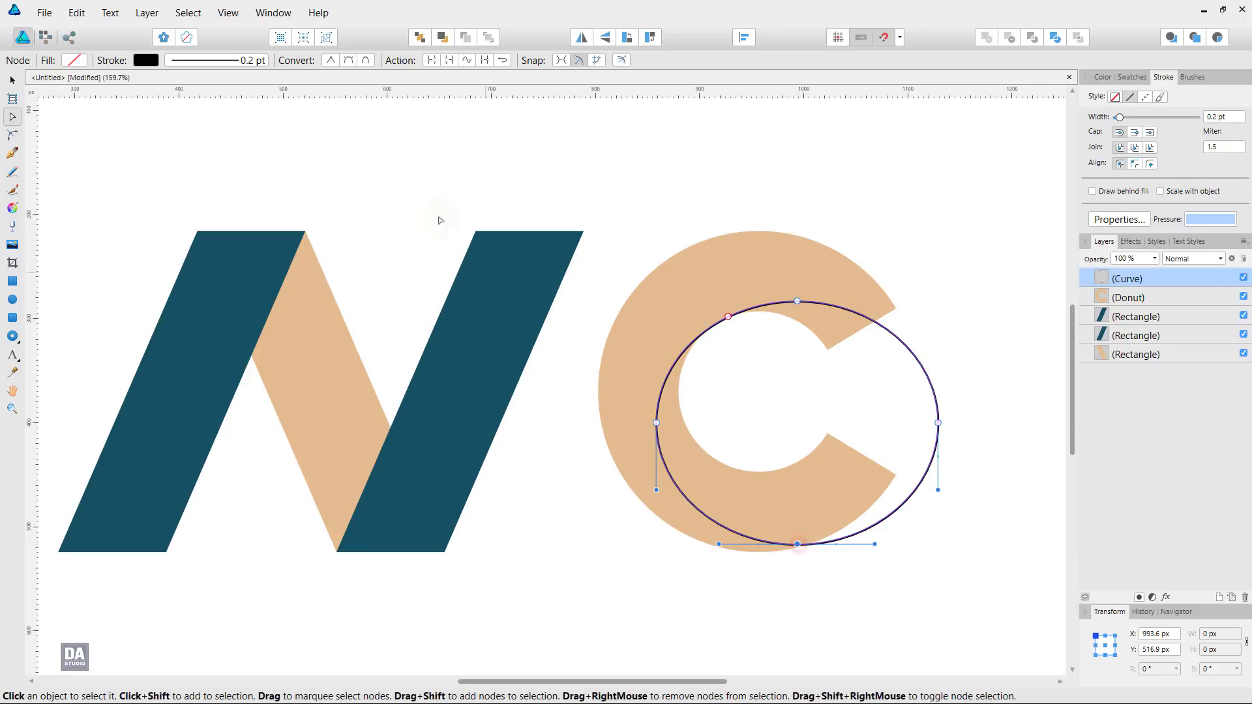
{"action": "left_click", "coordinate": [433, 65]}
Delete the right-hand piece, leaving an arc about 135 × 219 px along the C's inner left
{"action": "left_click", "coordinate": [12, 81]}
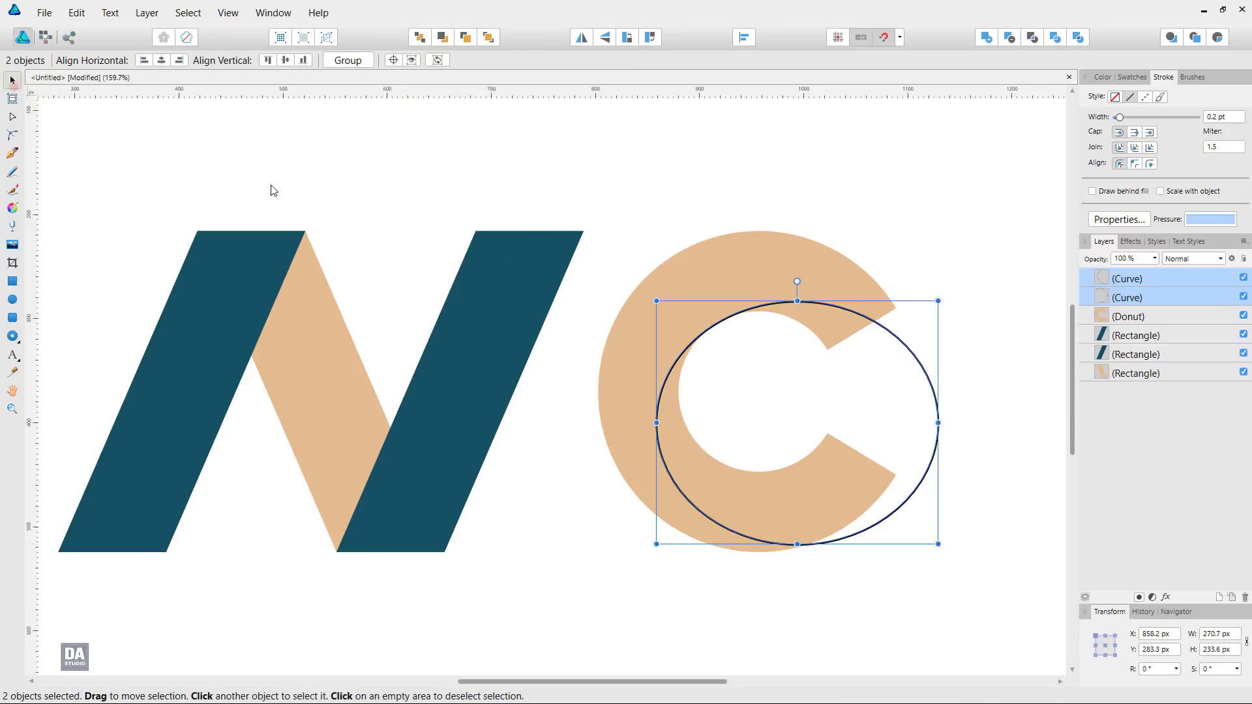
{"action": "left_click", "coordinate": [925, 378]}
{"action": "key", "text": "Delete"}
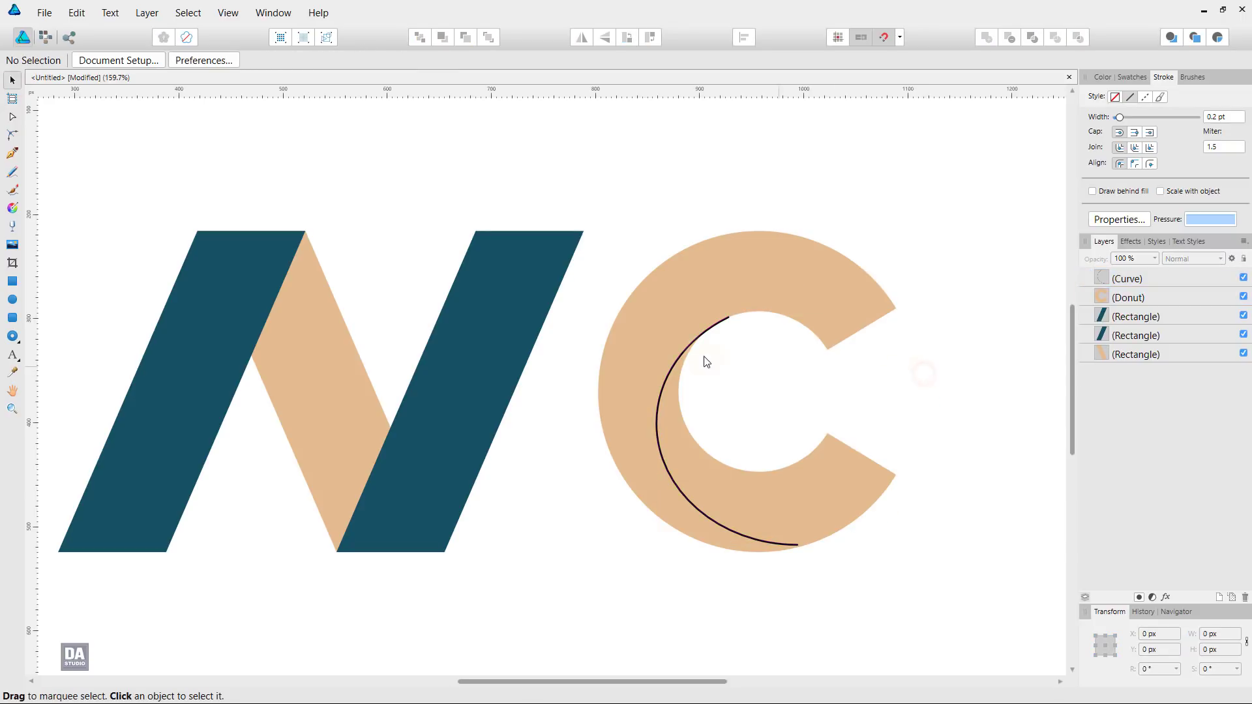
{"action": "left_click", "coordinate": [686, 352]}
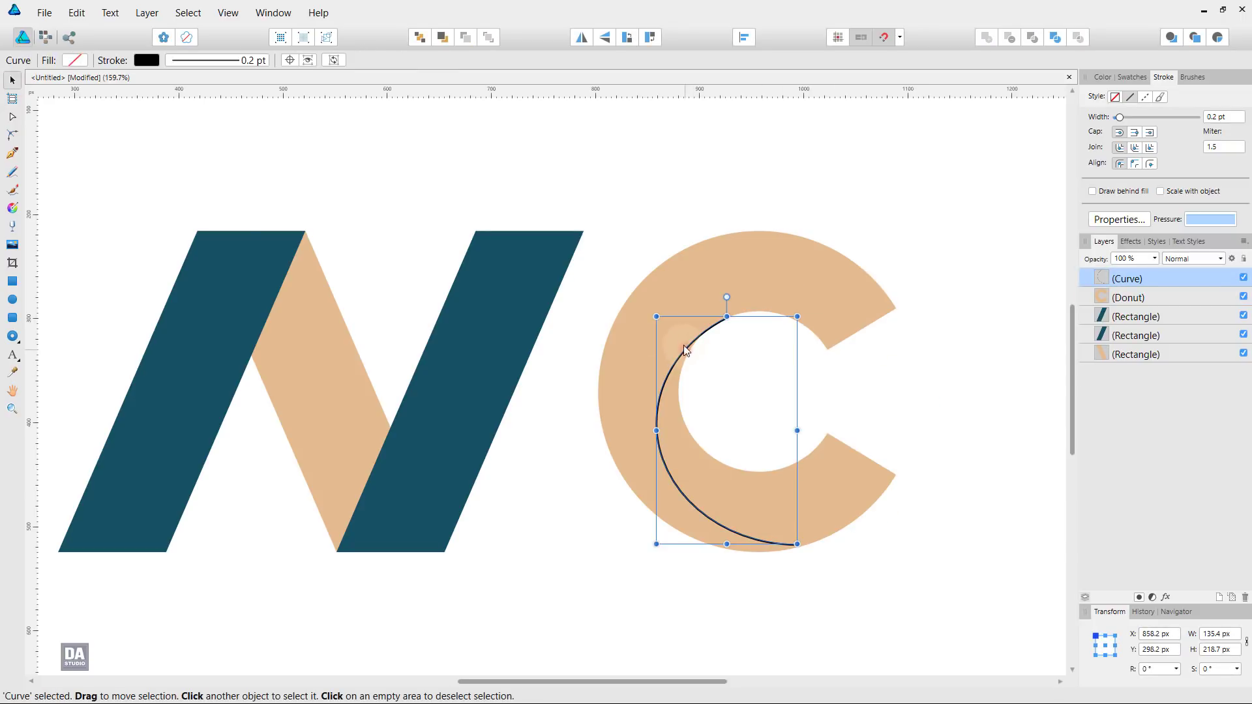
Extend the arc with the Pen tool around the C's outer part and close the path
{"action": "left_click", "coordinate": [13, 153]}
{"action": "left_click", "coordinate": [728, 317]}
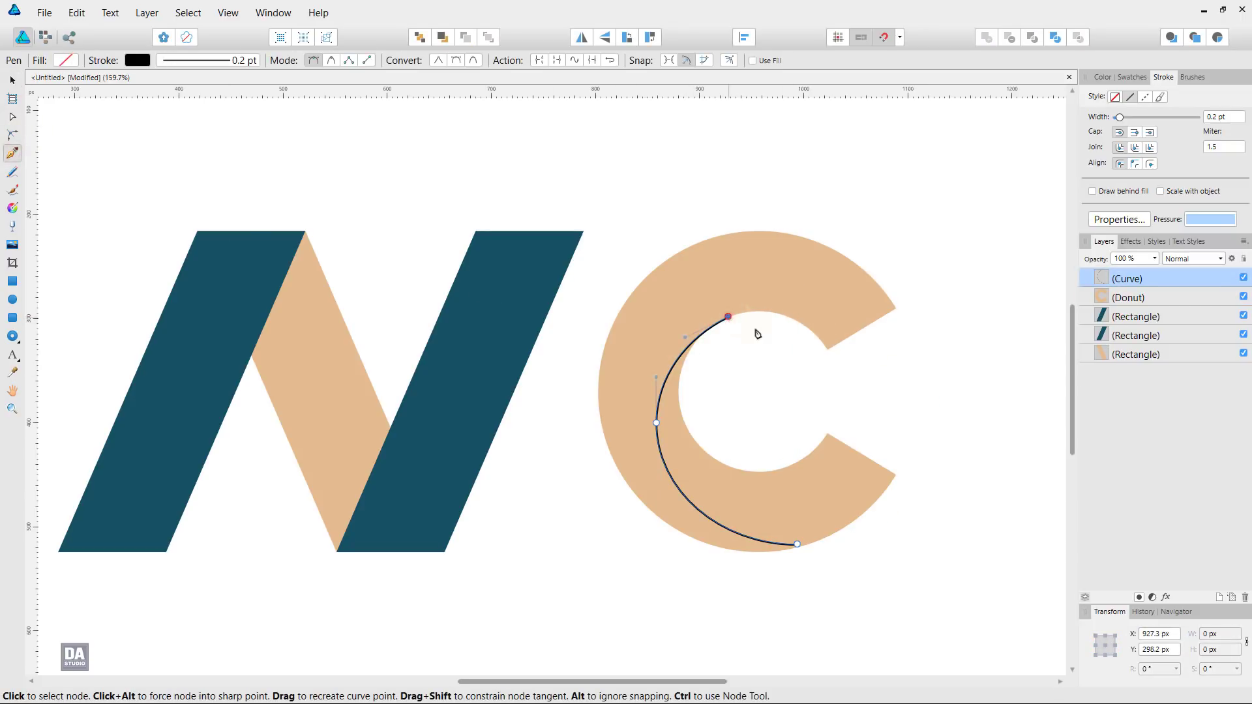
{"action": "left_click", "coordinate": [818, 367]}
{"action": "left_click", "coordinate": [929, 303]}
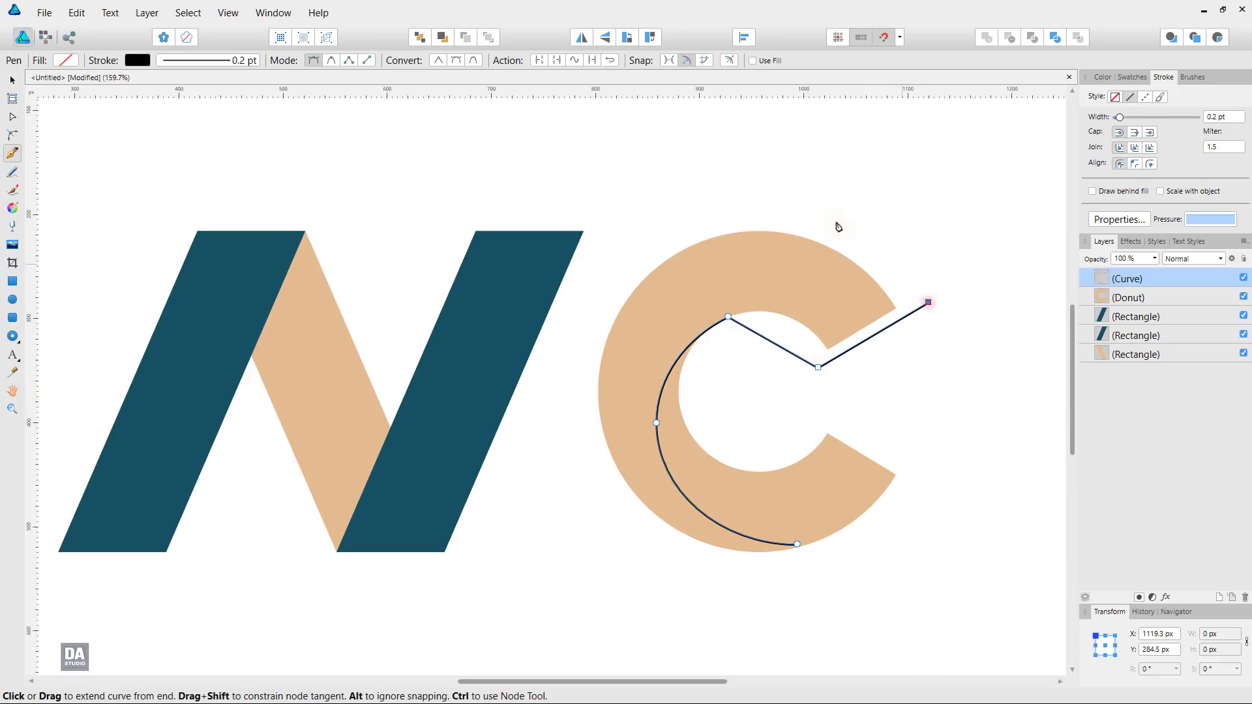
{"action": "left_click", "coordinate": [760, 191]}
{"action": "left_click", "coordinate": [597, 292]}
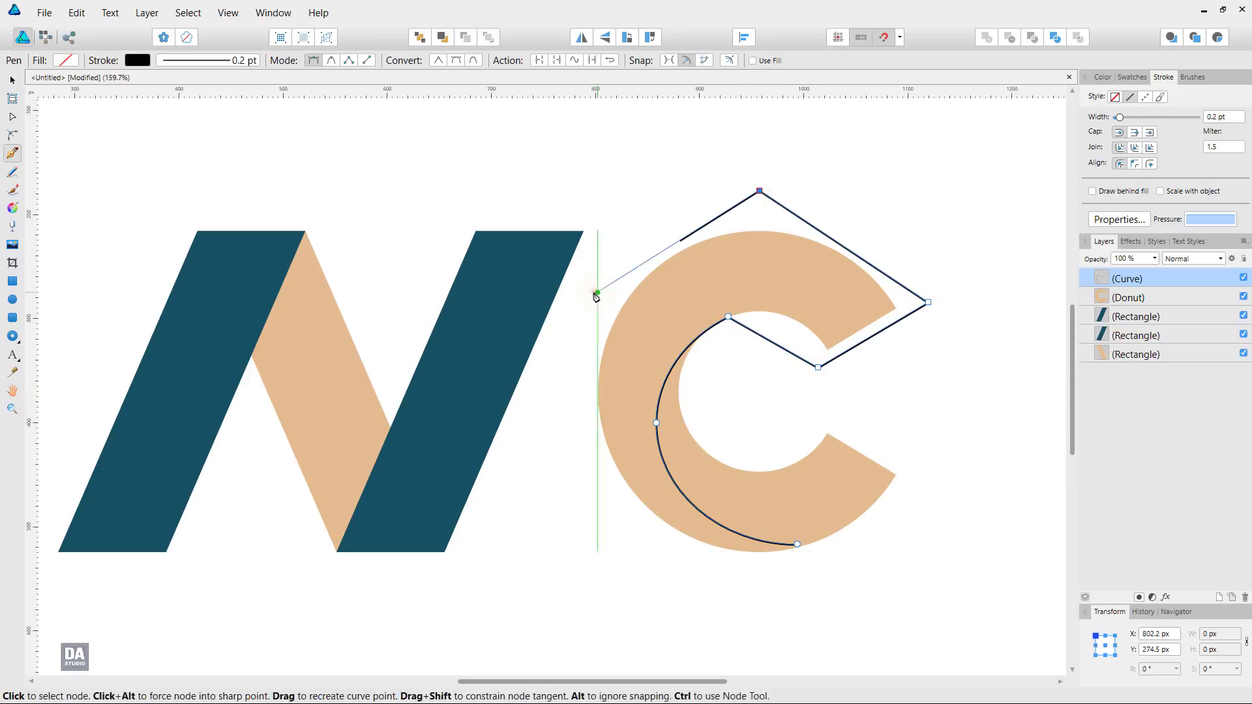
{"action": "left_click", "coordinate": [578, 430]}
{"action": "left_click", "coordinate": [613, 535]}
{"action": "left_click", "coordinate": [748, 559]}
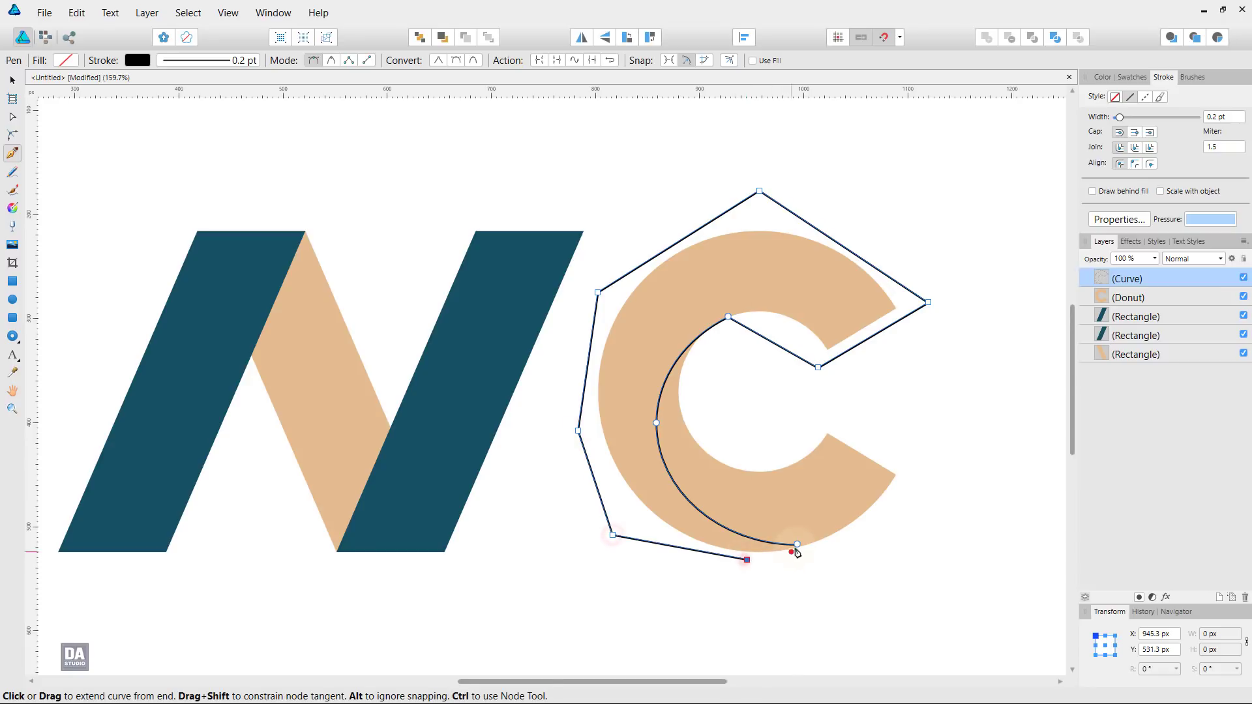
{"action": "left_click", "coordinate": [797, 546]}
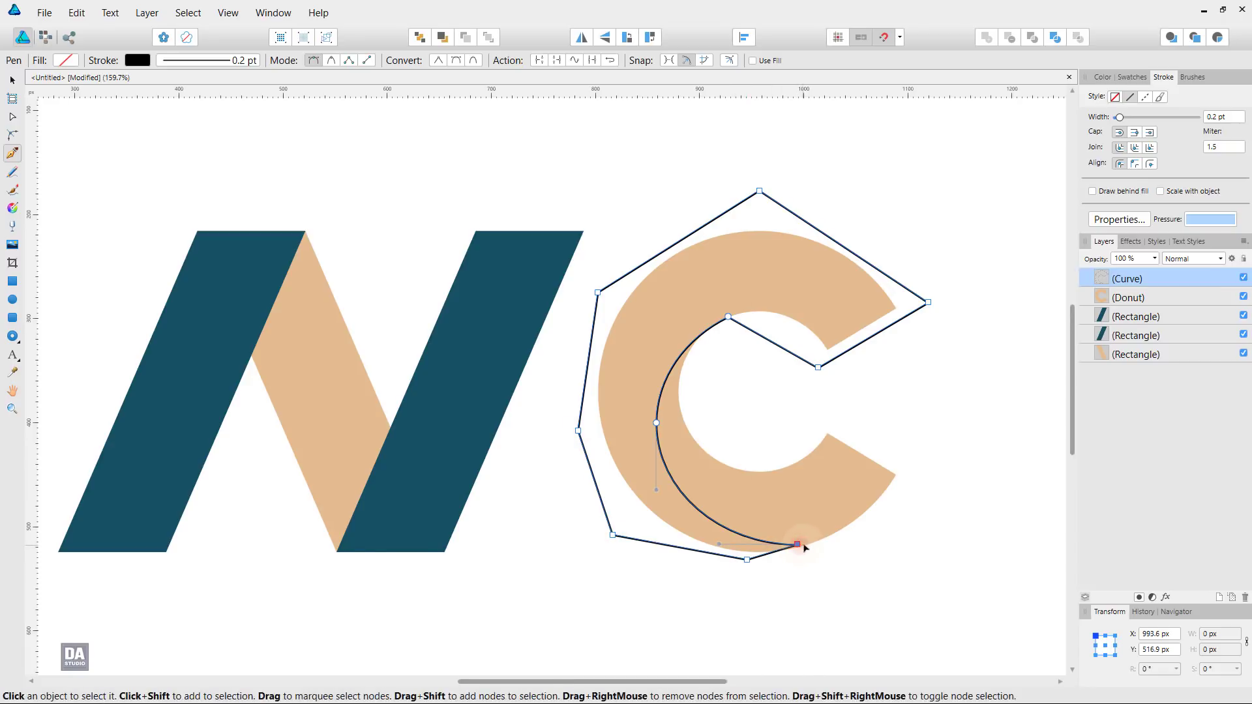
{"action": "left_click_drag", "start_coordinate": [797, 545], "coordinate": [804, 547]}
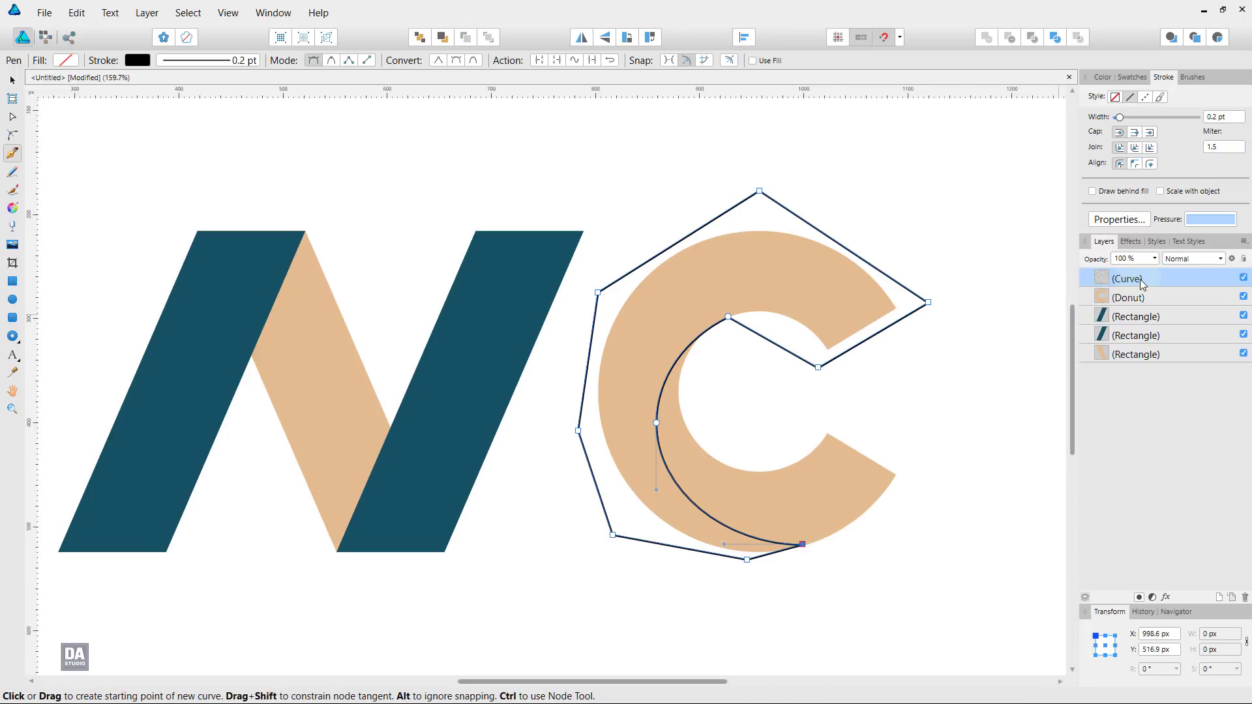
Fill the new shape solid black with no outline and clip it inside the donut
{"action": "left_click", "coordinate": [1134, 78]}
{"action": "left_click", "coordinate": [1112, 102]}
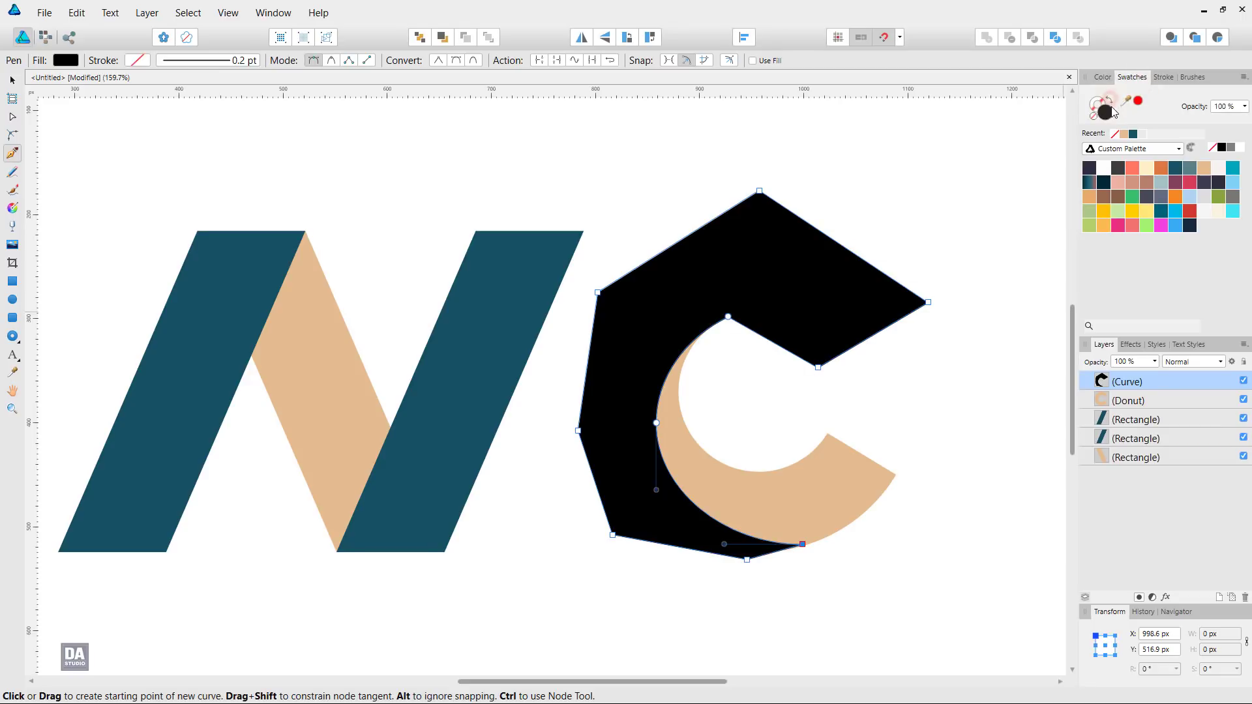
{"action": "left_click_drag", "start_coordinate": [1127, 382], "coordinate": [1161, 402]}
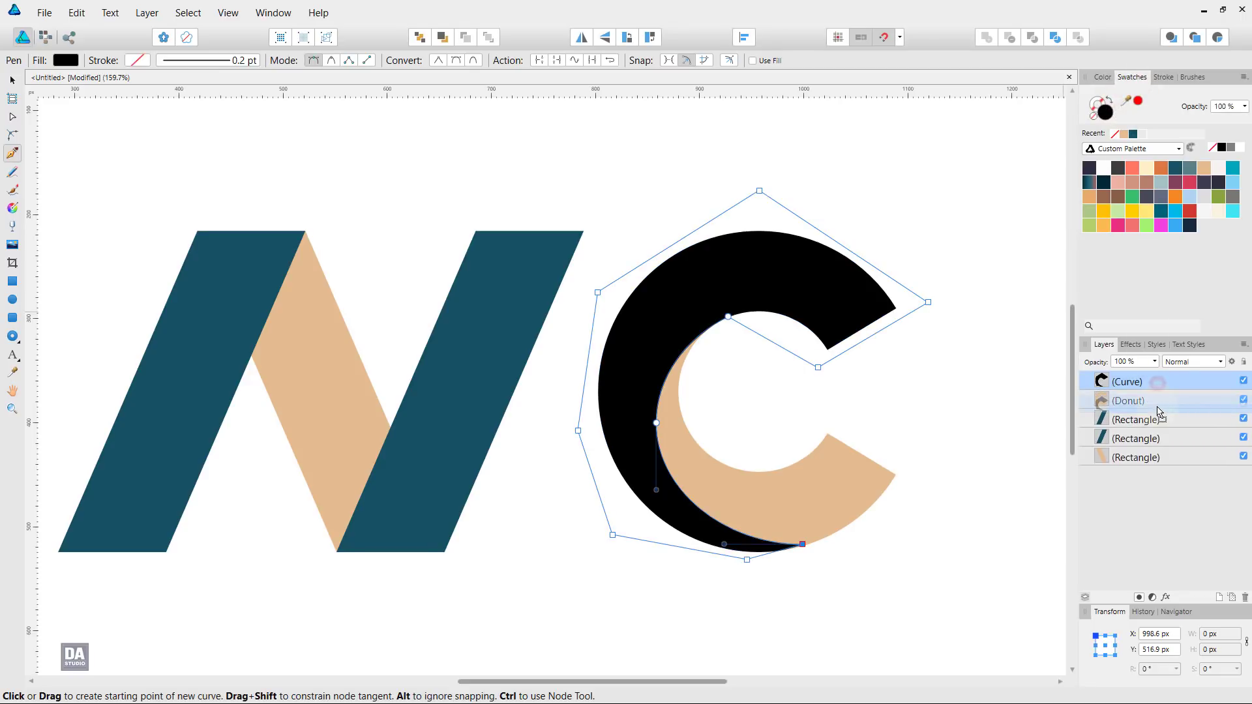
Recolour the Donut's black Curve child with the N's dark teal swatch
{"action": "key", "text": "v"}
{"action": "left_click", "coordinate": [955, 471]}
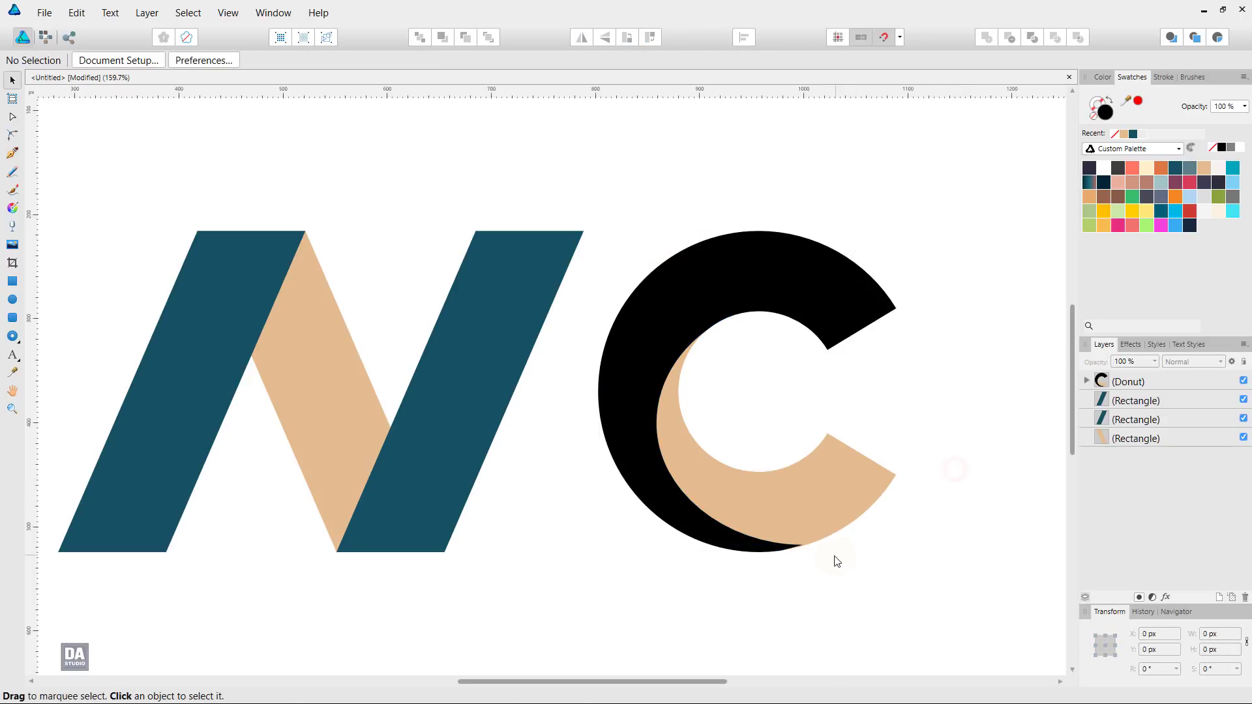
{"action": "left_click", "coordinate": [1086, 381]}
{"action": "left_click", "coordinate": [1132, 401]}
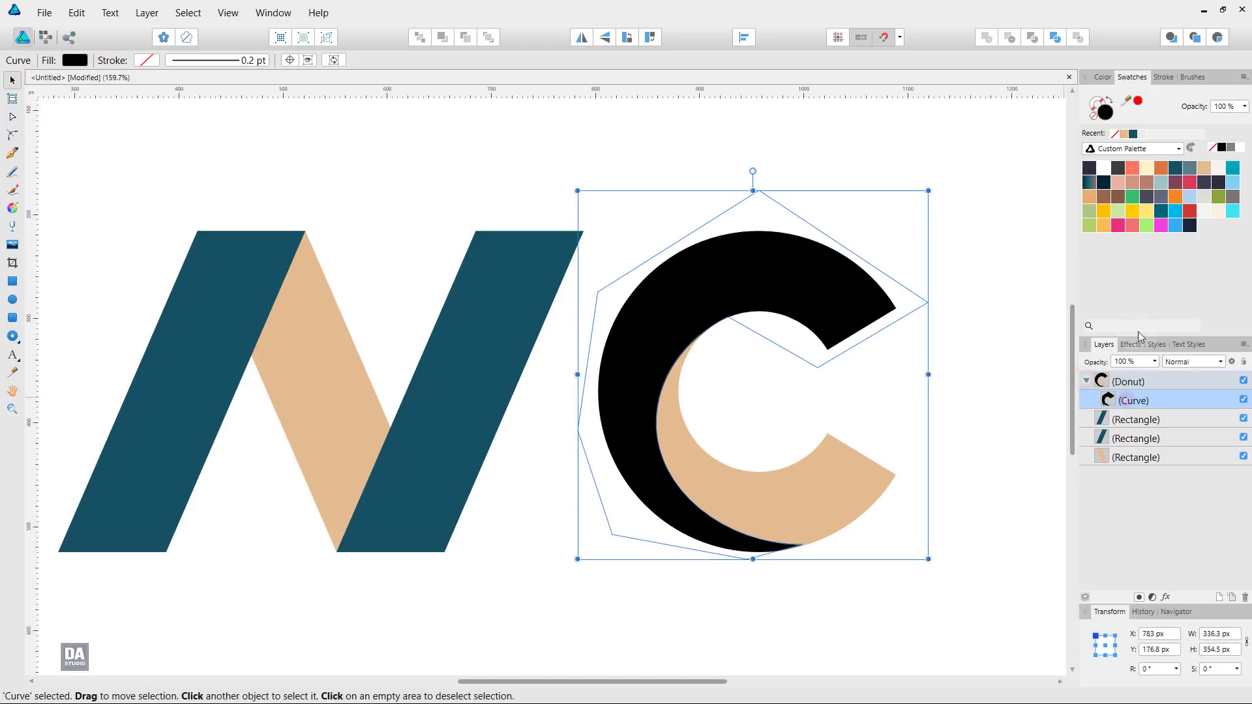
{"action": "left_click", "coordinate": [1175, 171]}
{"action": "left_click", "coordinate": [952, 400]}
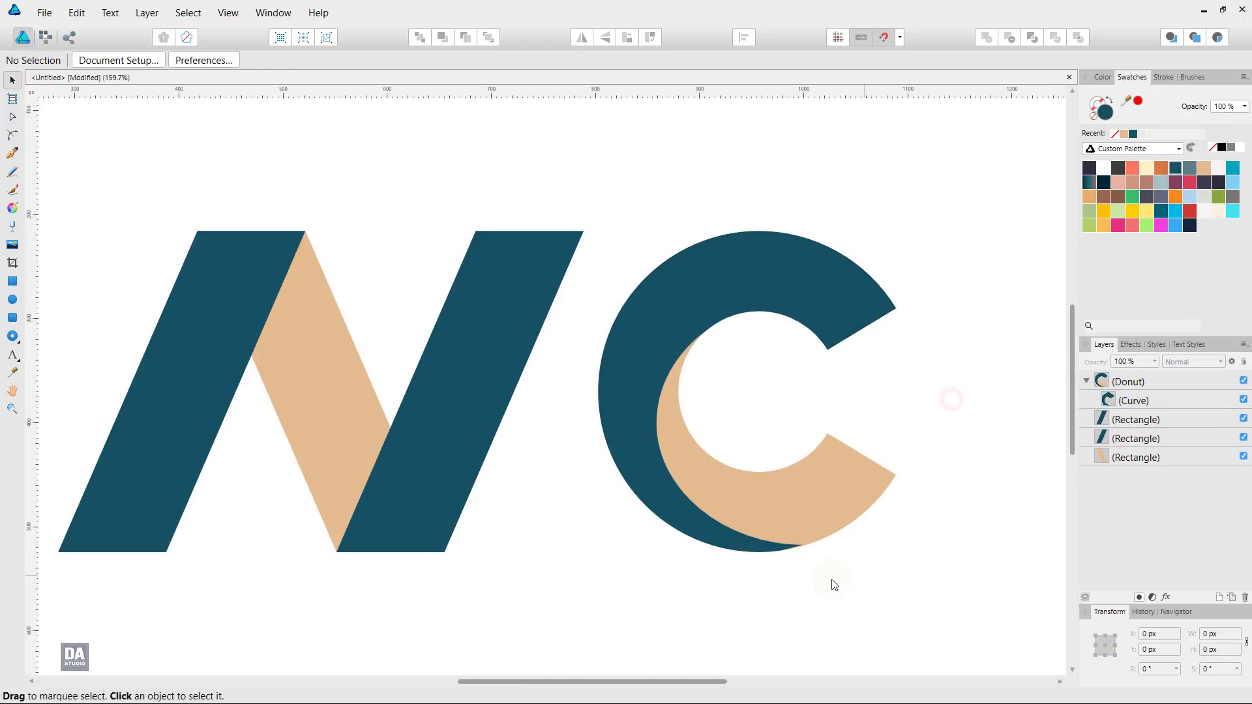
{"action": "scroll", "coordinate": [834, 584], "scroll_direction": "up", "scroll_amount": 5}
{"action": "left_click", "coordinate": [631, 461]}
Bend the segment and adjust the tip node so the teal band's lower tip curves smoothly
{"action": "left_click", "coordinate": [110, 256]}
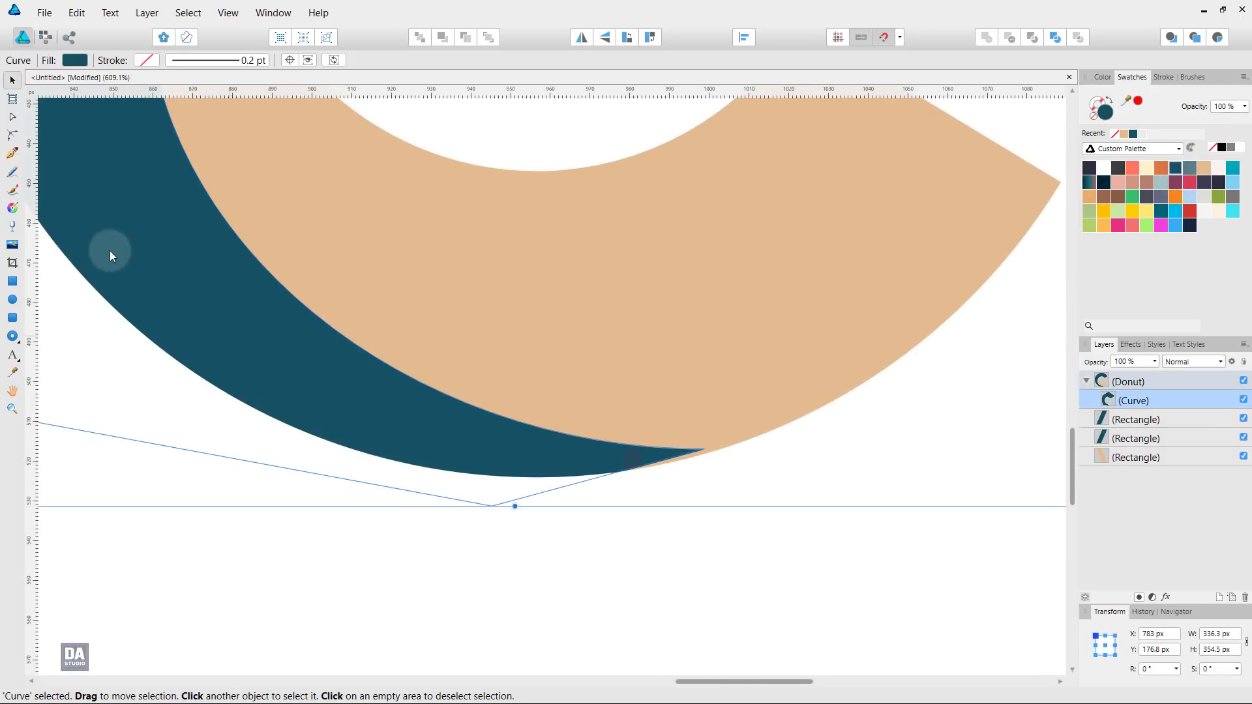
{"action": "left_click", "coordinate": [12, 117]}
{"action": "left_click", "coordinate": [705, 450]}
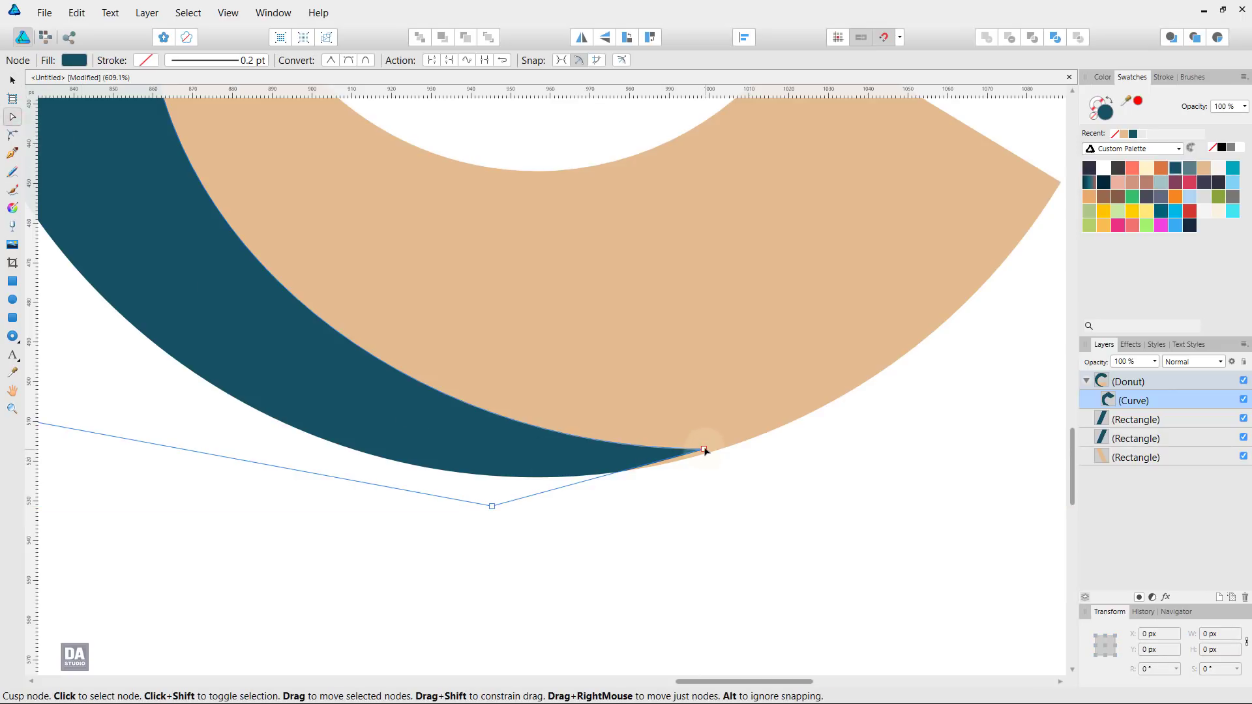
{"action": "left_click", "coordinate": [705, 450]}
{"action": "left_click_drag", "start_coordinate": [677, 461], "coordinate": [672, 505]}
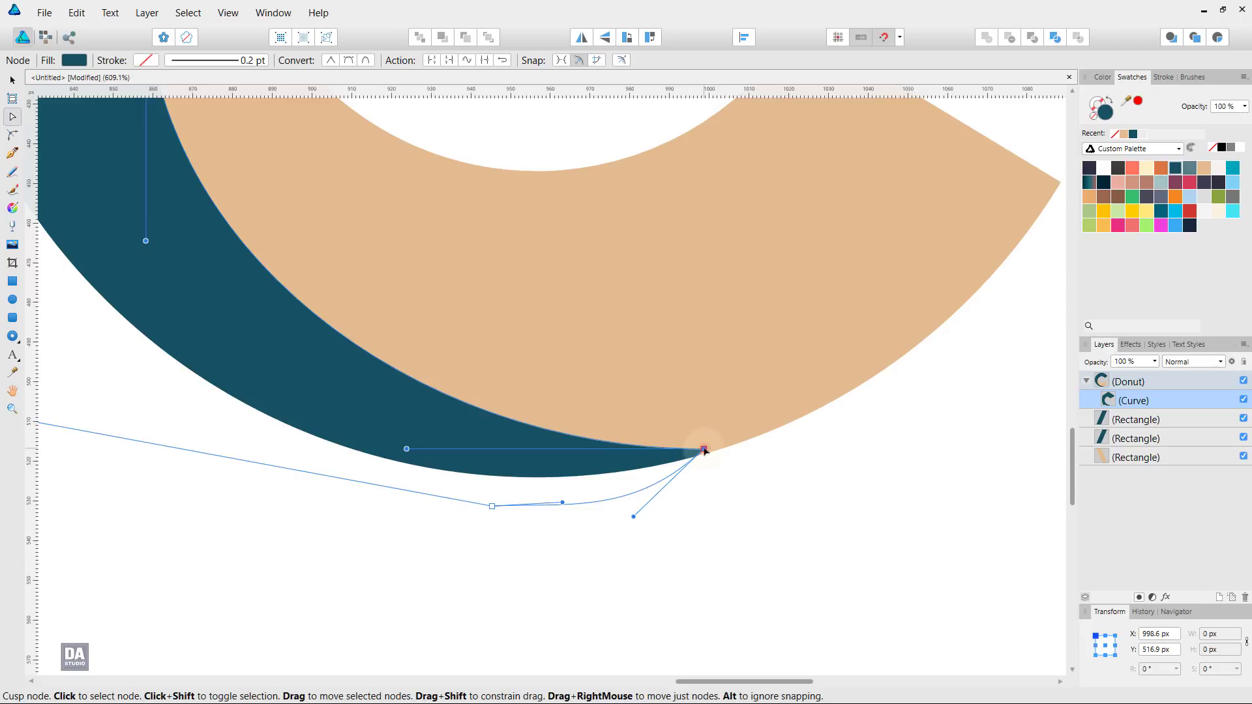
{"action": "left_click_drag", "start_coordinate": [705, 451], "coordinate": [711, 452]}
Fit the whole page in view and bring up the list of swatch palettes
{"action": "left_click", "coordinate": [752, 484]}
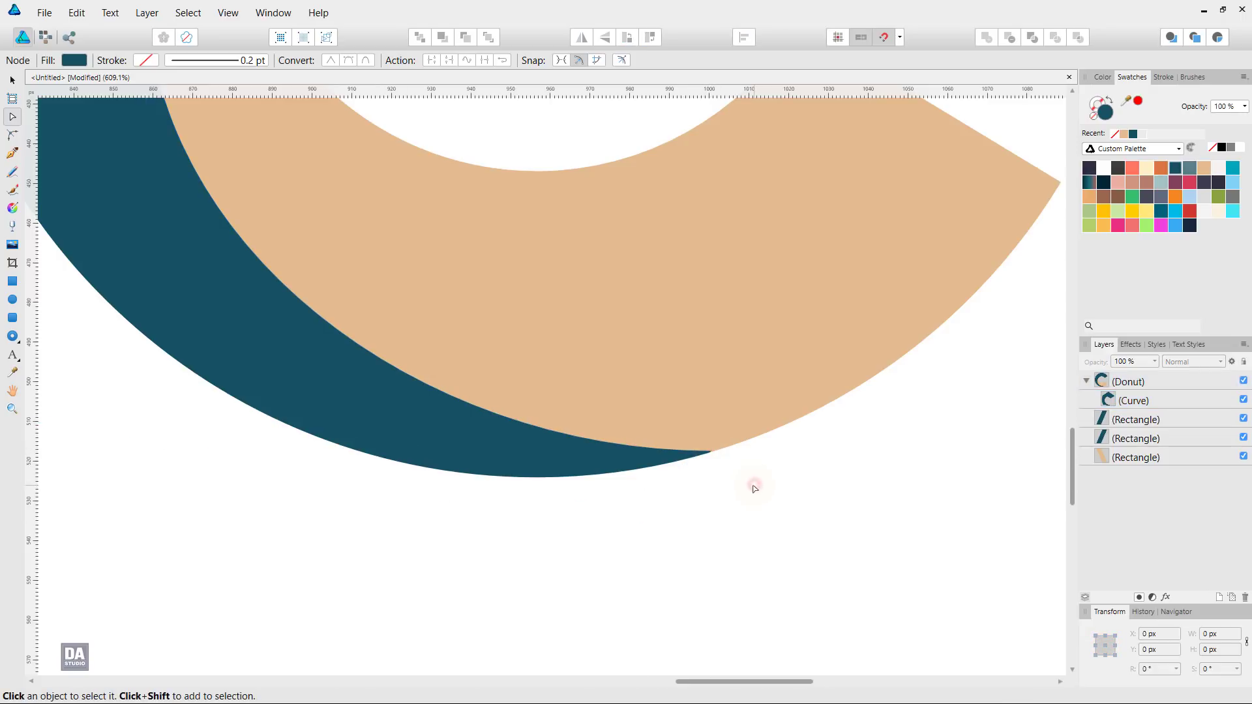
{"action": "key", "text": "ctrl+0"}
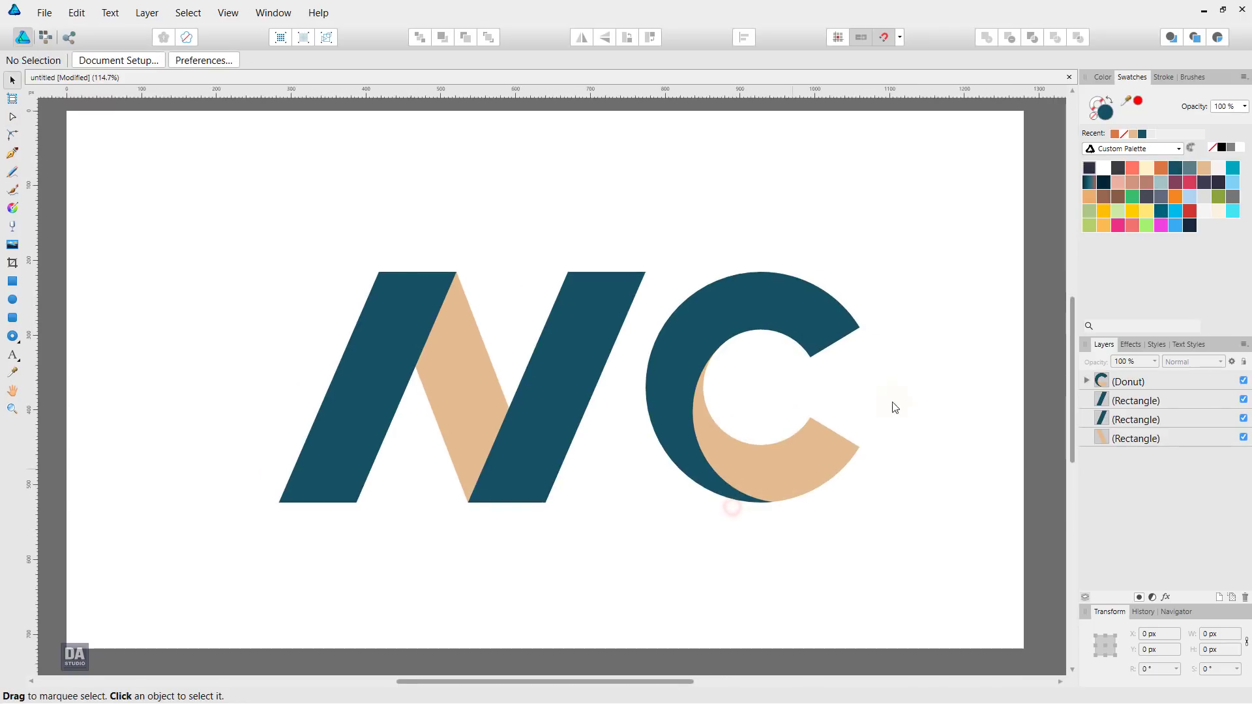
{"action": "left_click", "coordinate": [1173, 151]}
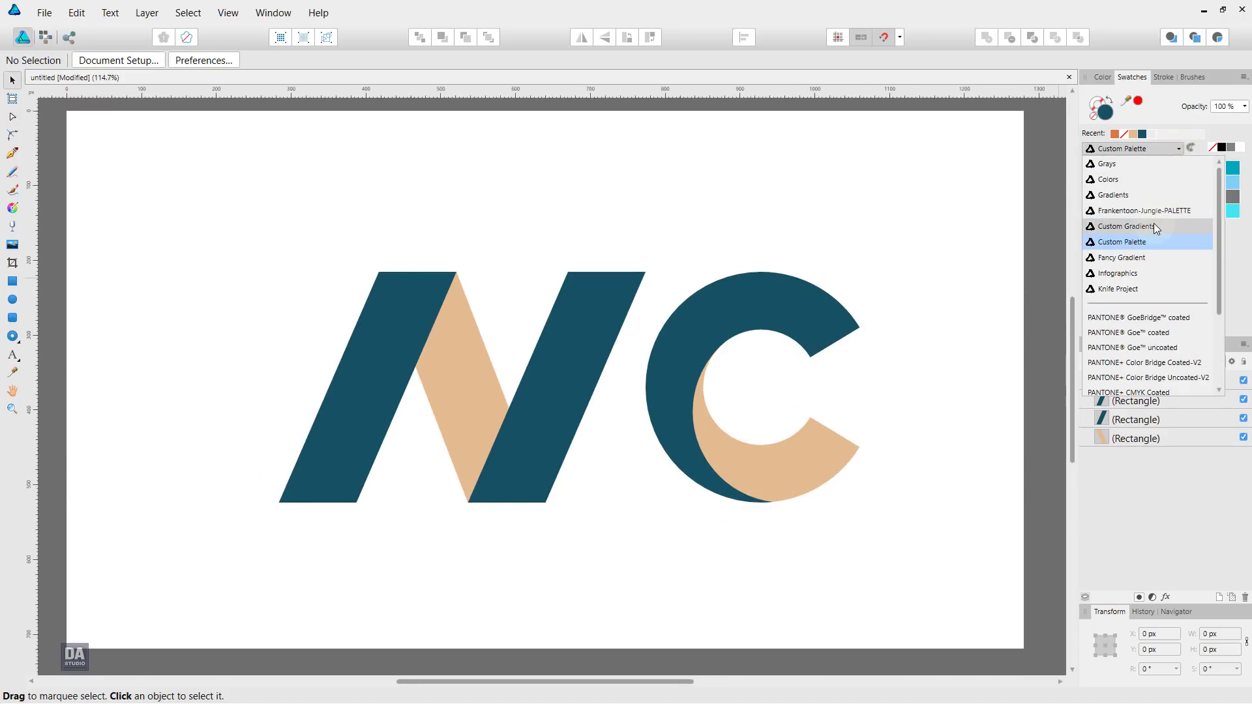
Apply the blue Custom Gradients swatch to both N strokes and the C
{"action": "left_click", "coordinate": [1153, 226]}
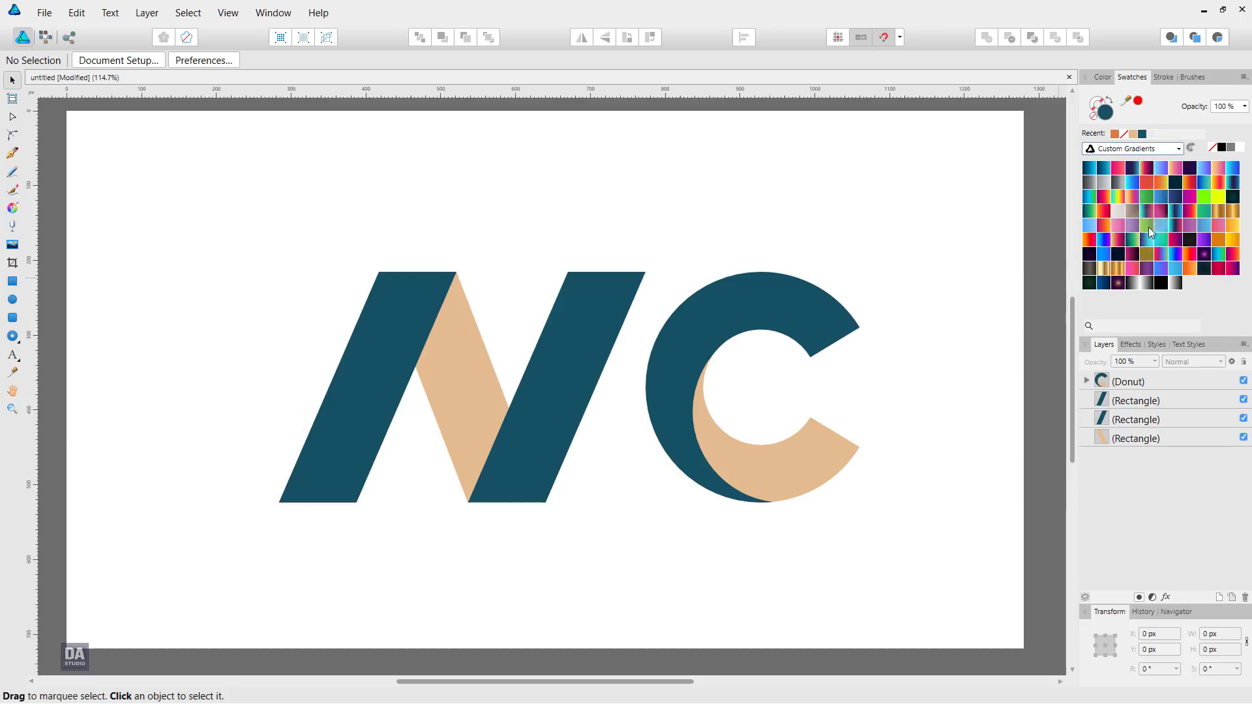
{"action": "left_click", "coordinate": [374, 415]}
{"action": "left_click", "coordinate": [574, 397], "text": "shift"}
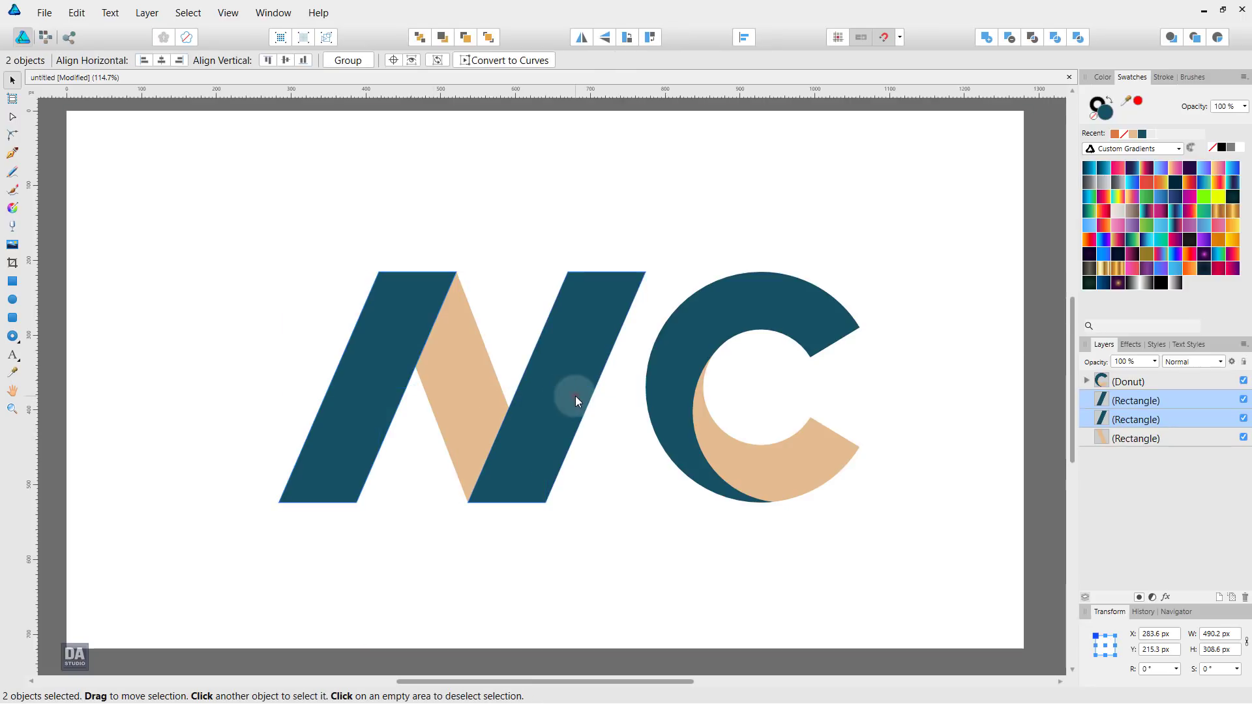
{"action": "left_click", "coordinate": [703, 337], "text": "shift"}
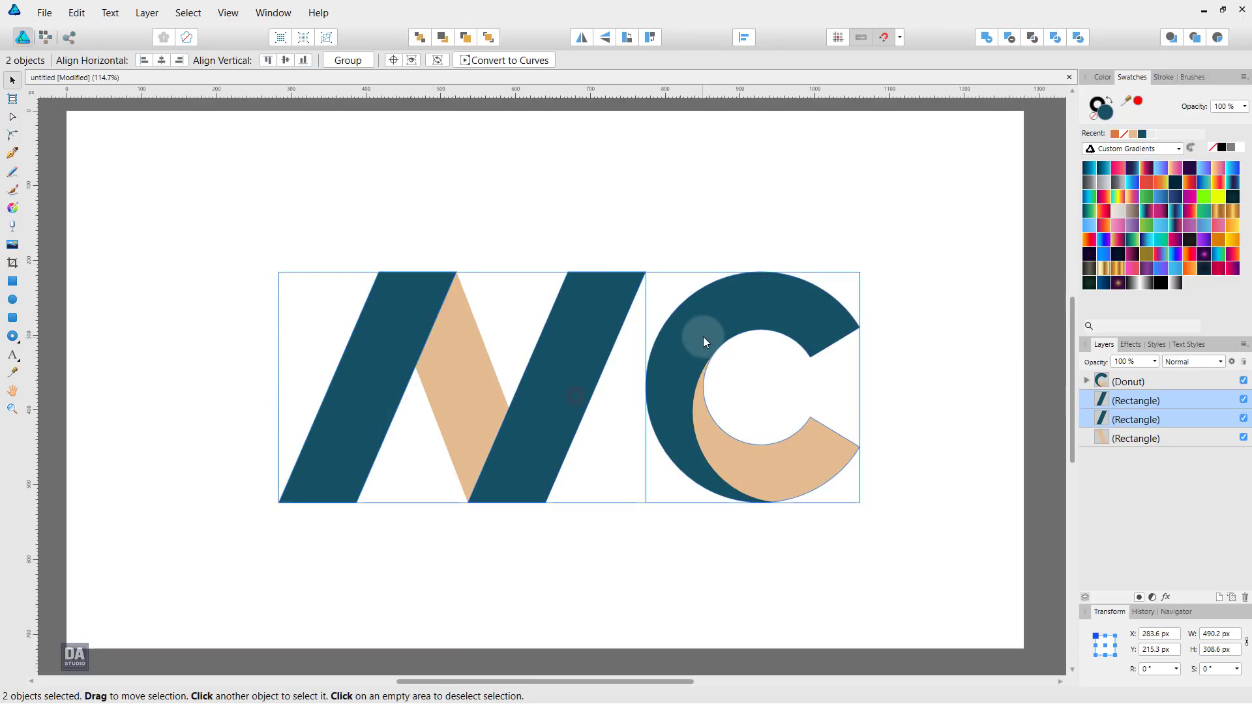
{"action": "left_click", "coordinate": [1090, 173]}
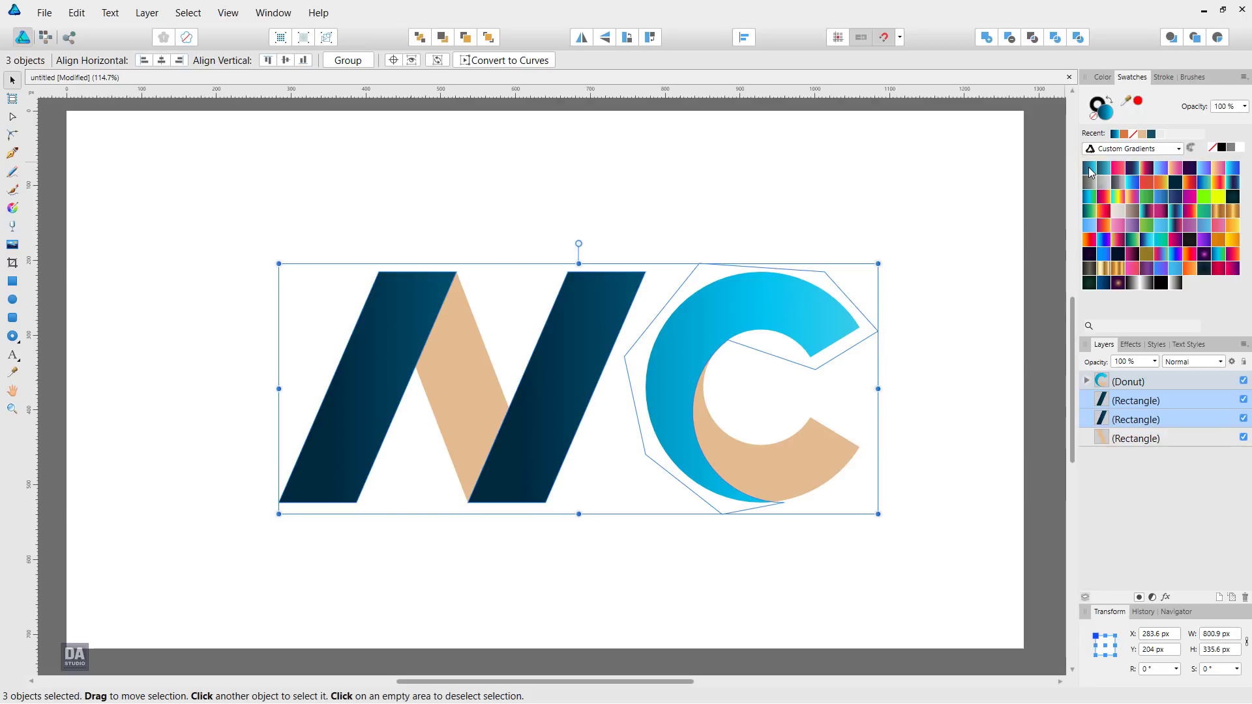
Reselect just the two blue N strokes
{"action": "left_click", "coordinate": [976, 306]}
{"action": "left_click", "coordinate": [558, 414]}
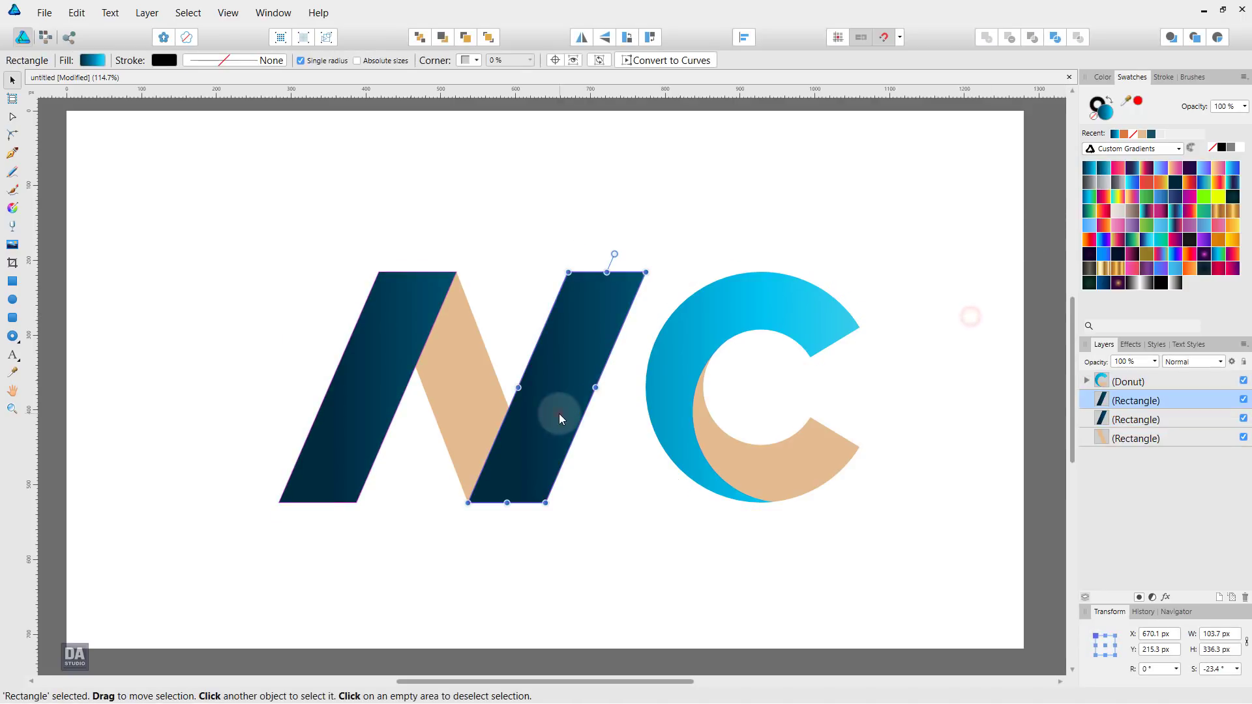
{"action": "left_click", "coordinate": [374, 401], "text": "shift"}
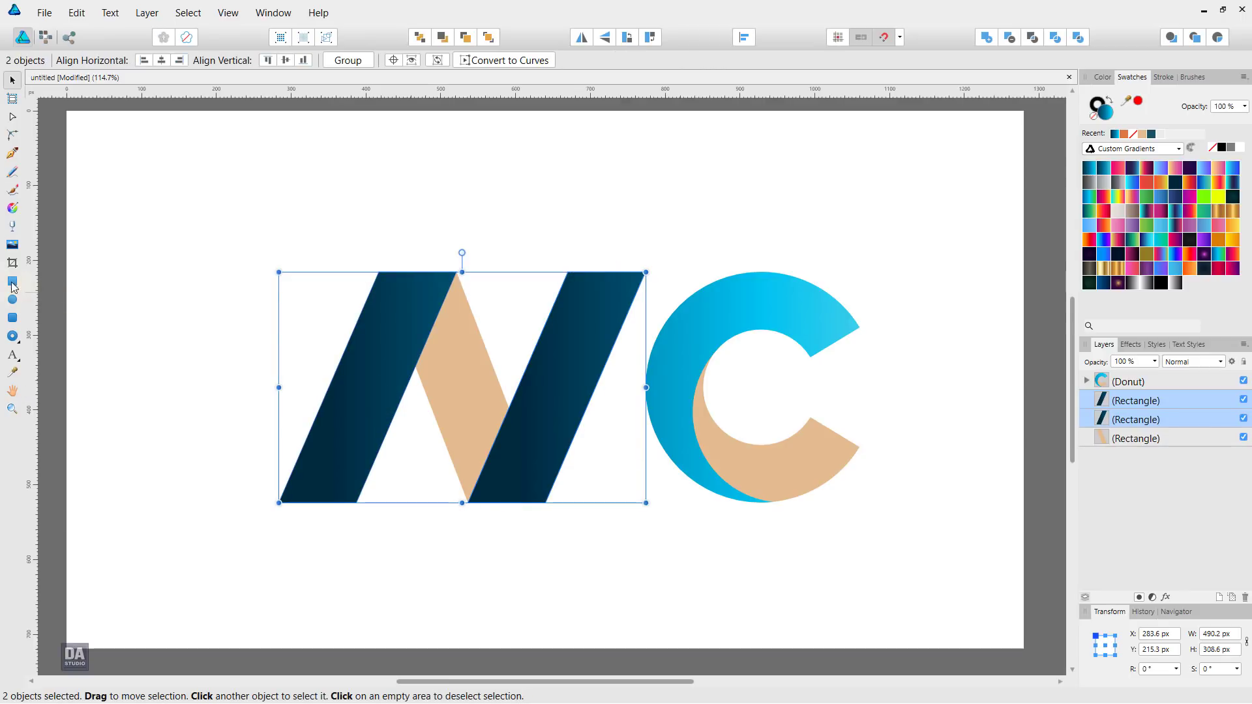
Run the N strokes' gradient vertically light-to-dark and angle the C's gradient diagonally
{"action": "left_click", "coordinate": [15, 209]}
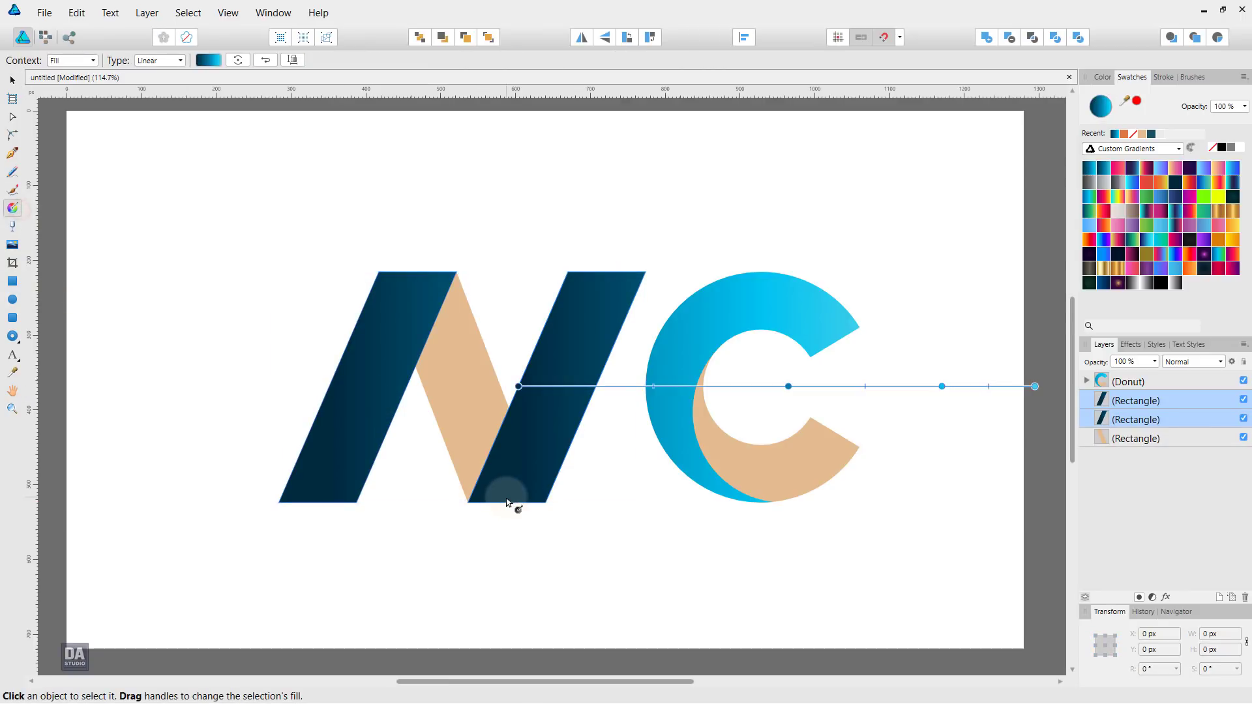
{"action": "mouse_move", "coordinate": [507, 502]}
{"action": "left_mouse_down"}
{"action": "mouse_move", "coordinate": [512, 328]}
{"action": "mouse_move", "coordinate": [550, 274]}
{"action": "left_mouse_up"}
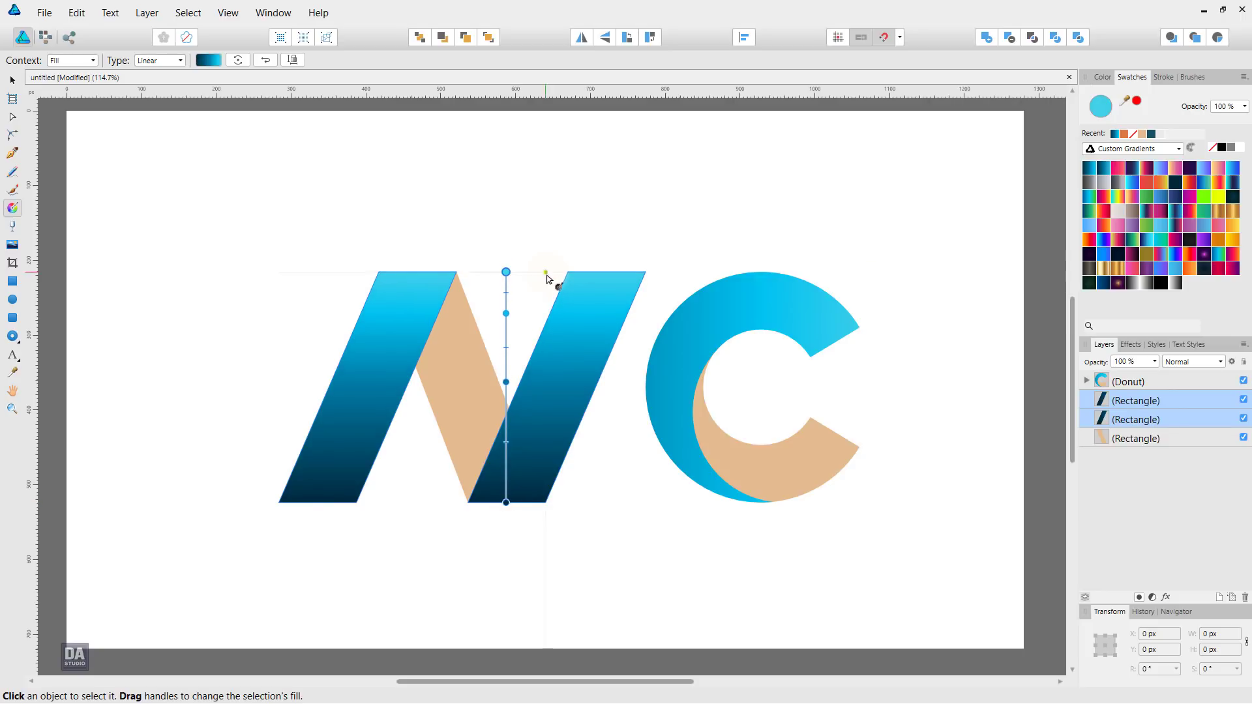
{"action": "left_click", "coordinate": [673, 349]}
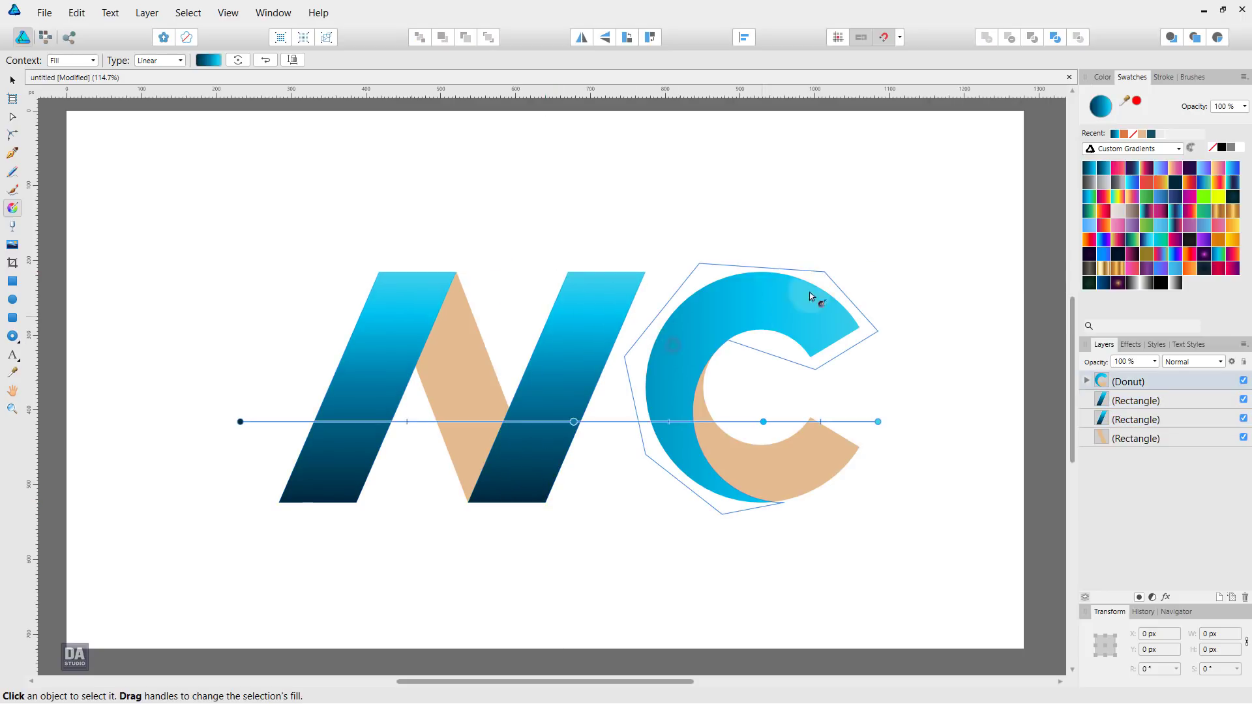
{"action": "mouse_move", "coordinate": [830, 279]}
{"action": "left_mouse_down"}
{"action": "mouse_move", "coordinate": [692, 432]}
{"action": "mouse_move", "coordinate": [790, 273]}
{"action": "mouse_move", "coordinate": [751, 264]}
{"action": "mouse_move", "coordinate": [749, 287]}
{"action": "mouse_move", "coordinate": [781, 263]}
{"action": "mouse_move", "coordinate": [783, 288]}
{"action": "left_mouse_up"}
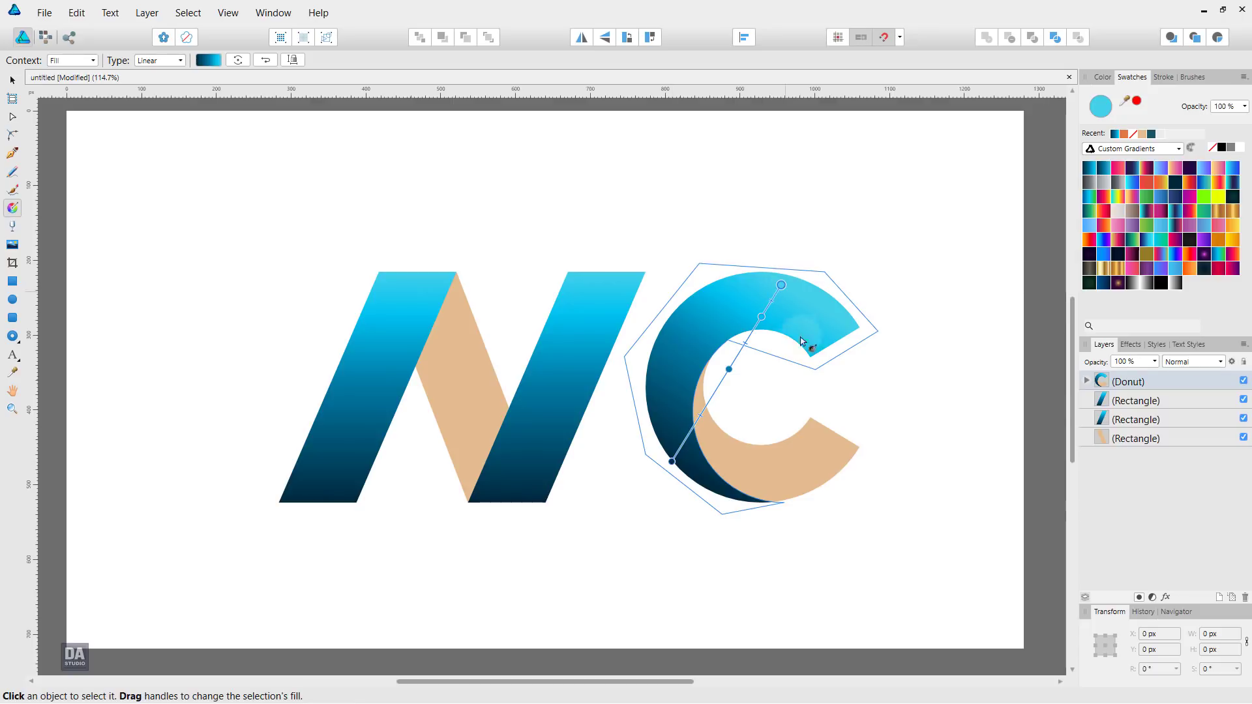
Fill the tan N middle stroke and the C's inner part with a grey gradient swatch
{"action": "key", "text": "v"}
{"action": "left_click", "coordinate": [911, 419]}
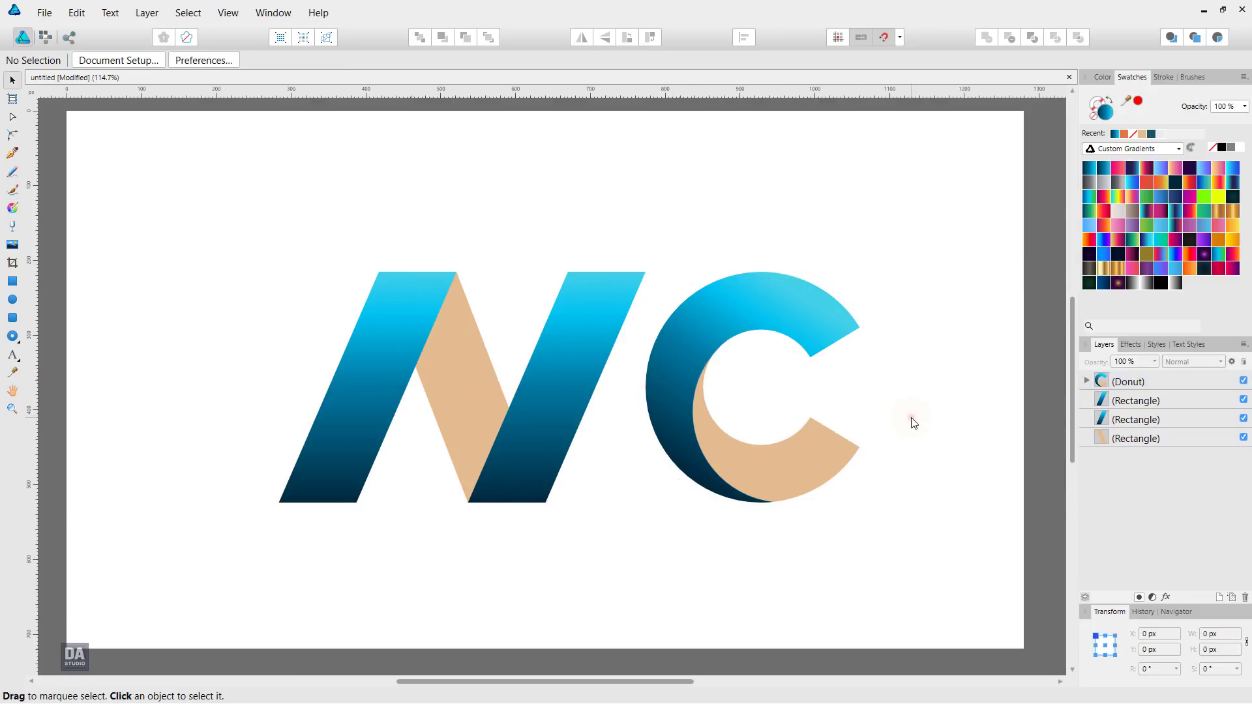
{"action": "left_click", "coordinate": [479, 421]}
{"action": "left_click", "coordinate": [778, 456], "text": "shift"}
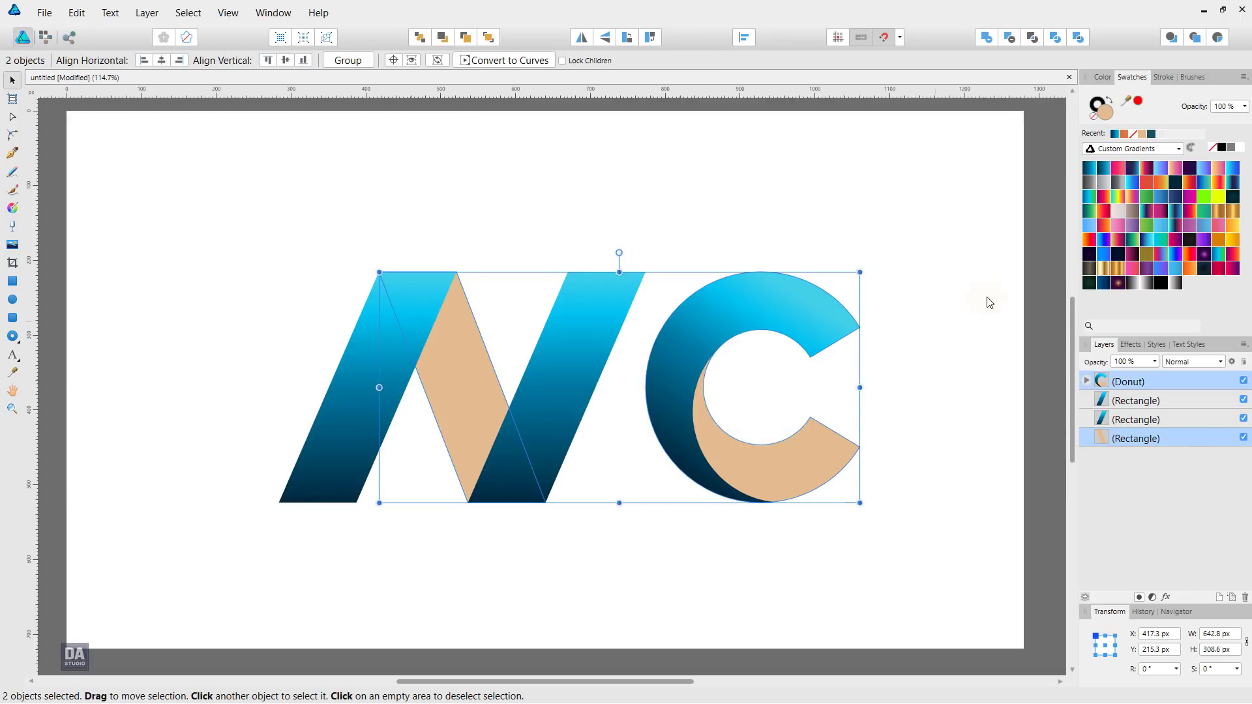
{"action": "left_click", "coordinate": [1103, 186]}
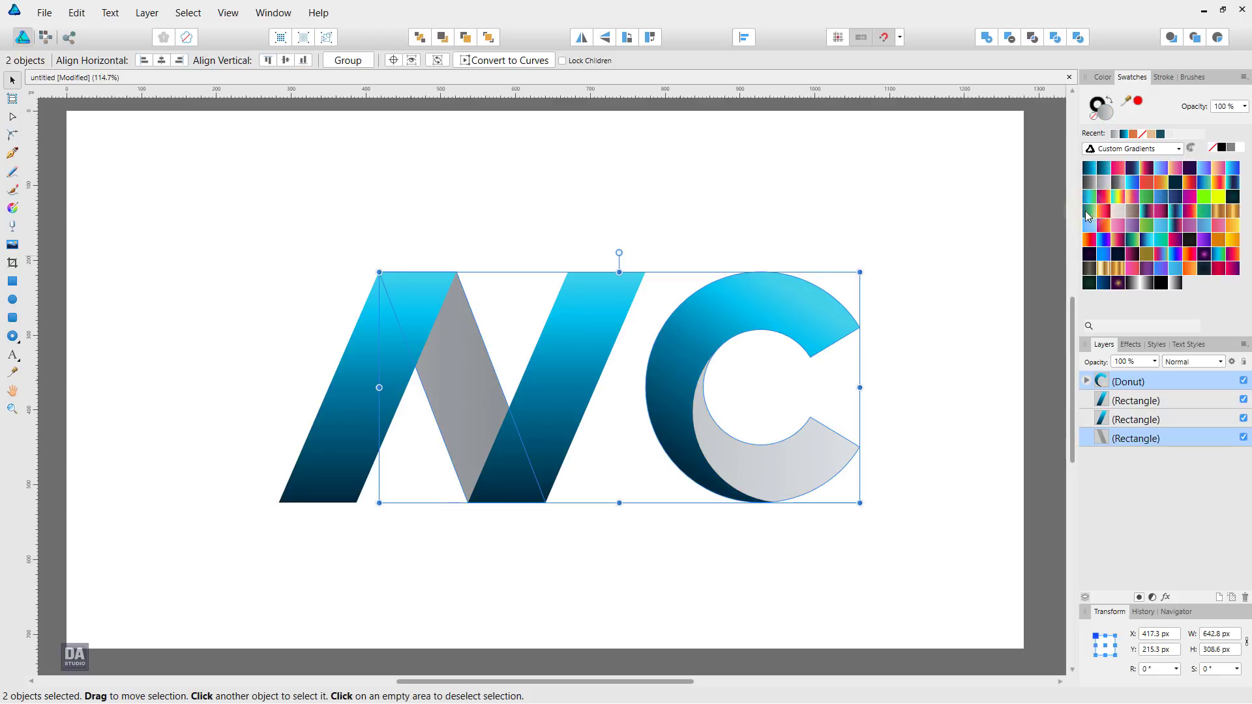
{"action": "left_click", "coordinate": [929, 494]}
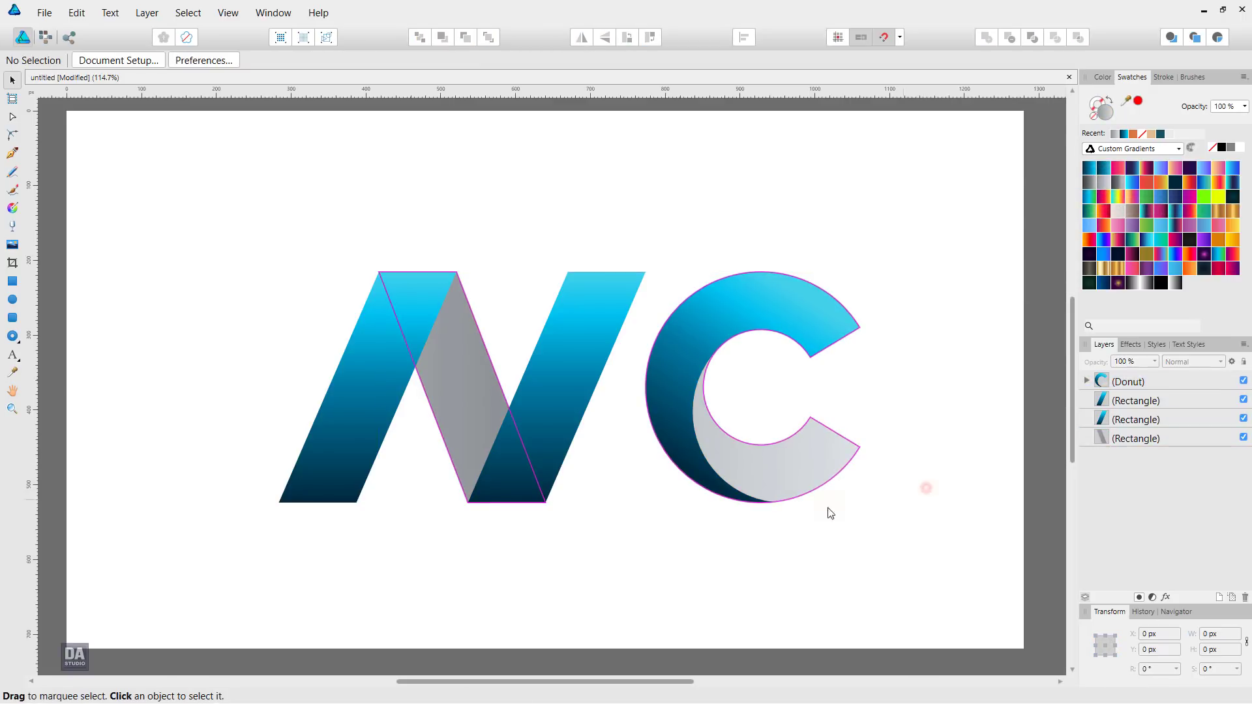
{"action": "left_click", "coordinate": [454, 435]}
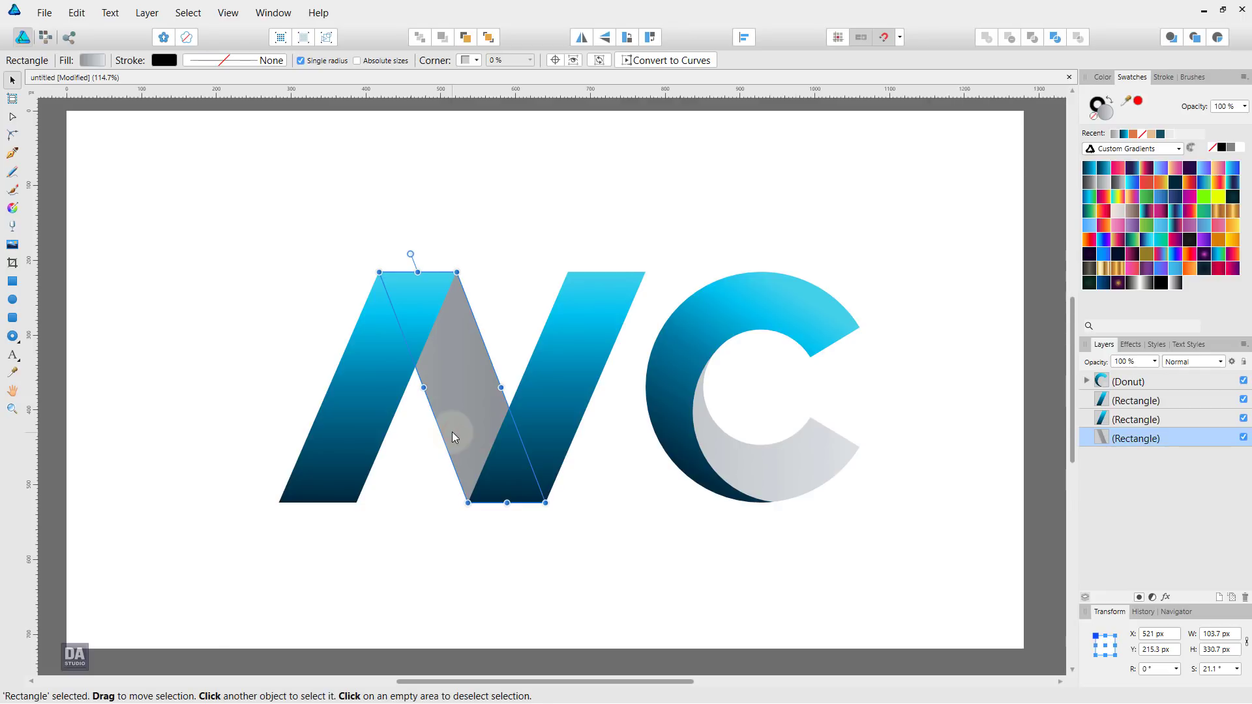
Run the N fold's grey gradient top-to-bottom and lay a diagonal grey gradient across the C
{"action": "key", "text": "g"}
{"action": "mouse_move", "coordinate": [401, 272]}
{"action": "left_mouse_down"}
{"action": "mouse_move", "coordinate": [456, 414]}
{"action": "mouse_move", "coordinate": [450, 491]}
{"action": "left_mouse_up"}
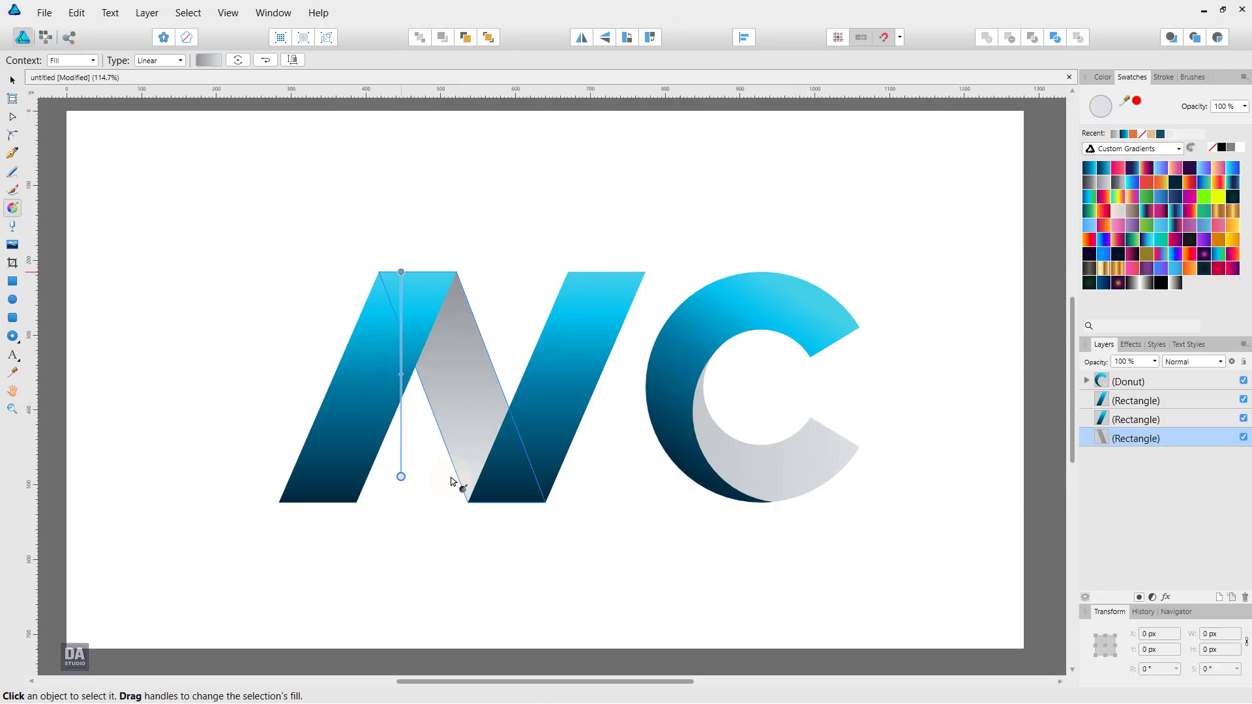
{"action": "left_click", "coordinate": [766, 482]}
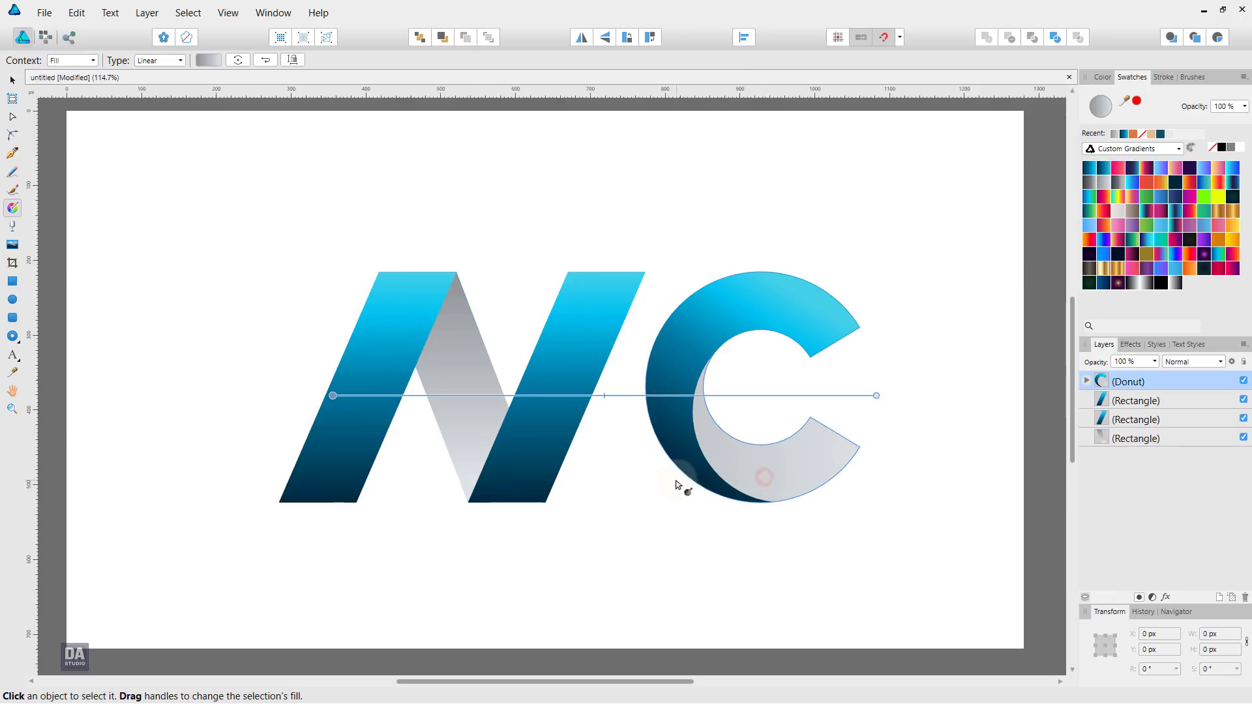
{"action": "mouse_move", "coordinate": [677, 469]}
{"action": "left_mouse_down"}
{"action": "mouse_move", "coordinate": [753, 435]}
{"action": "mouse_move", "coordinate": [752, 403]}
{"action": "left_mouse_up"}
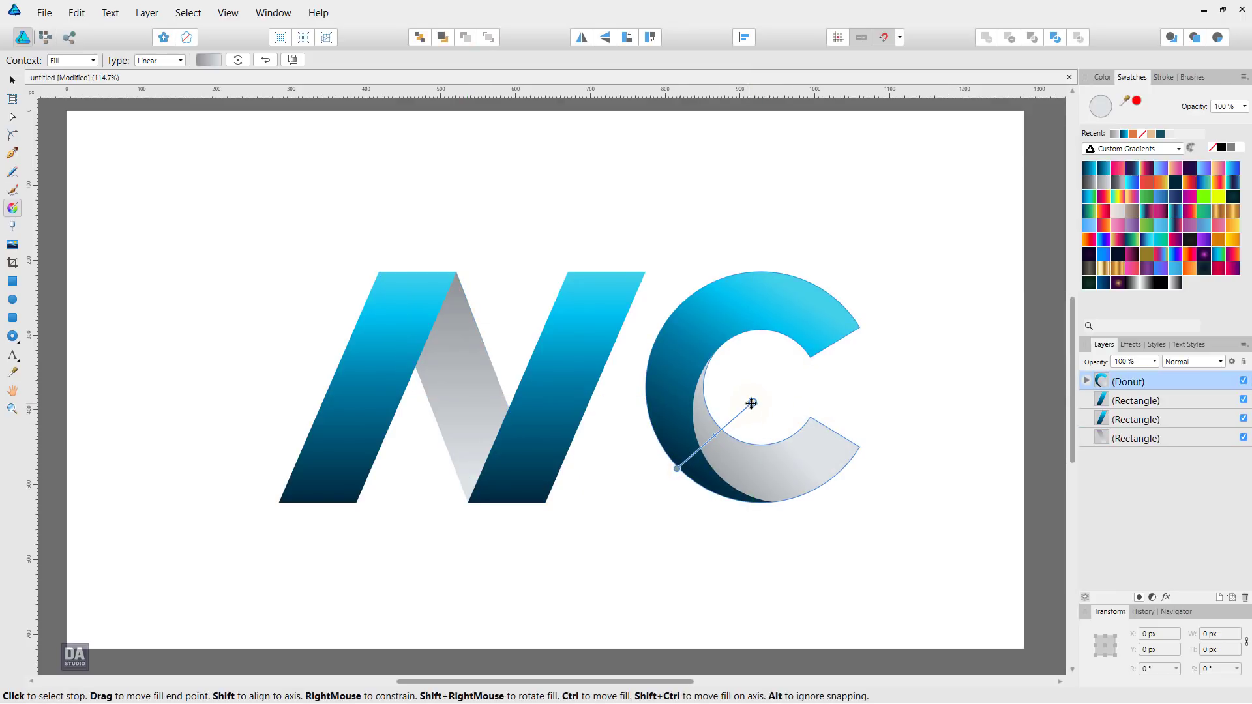
{"action": "mouse_move", "coordinate": [749, 405]}
{"action": "left_mouse_down"}
{"action": "mouse_move", "coordinate": [717, 430]}
{"action": "mouse_move", "coordinate": [799, 366]}
{"action": "left_mouse_up"}
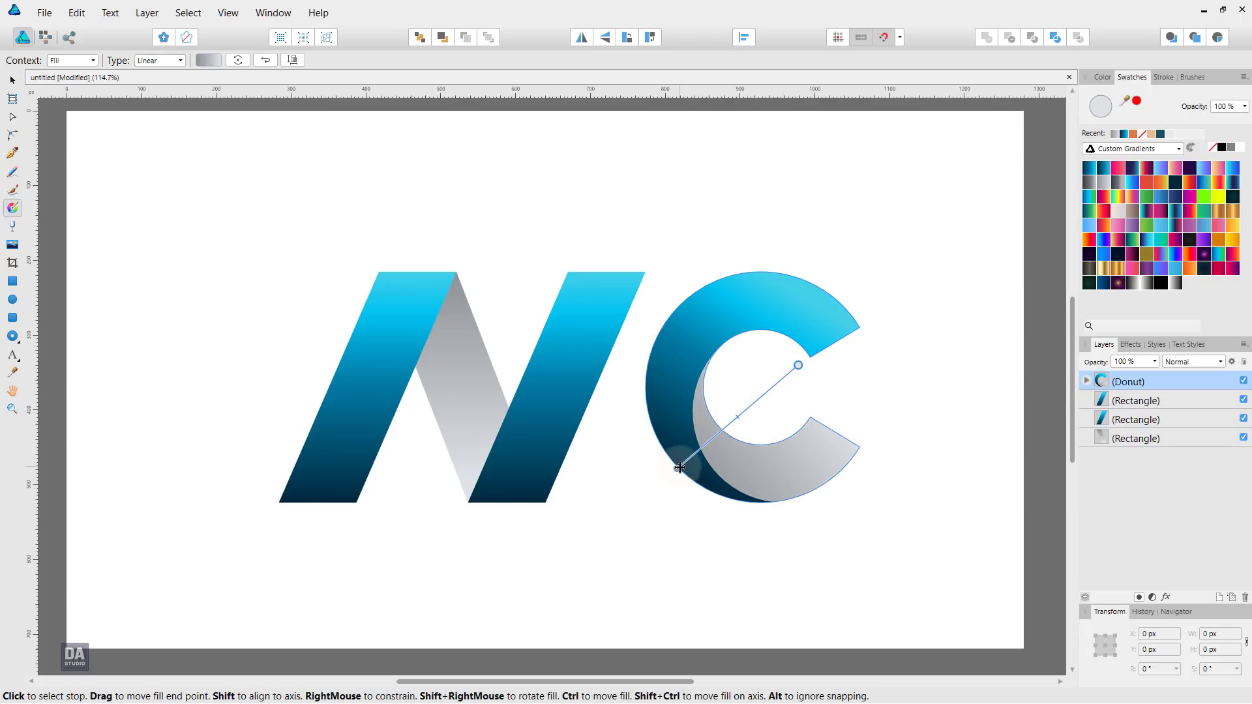
{"action": "mouse_move", "coordinate": [676, 468]}
{"action": "left_mouse_down"}
{"action": "mouse_move", "coordinate": [618, 546]}
{"action": "mouse_move", "coordinate": [593, 547]}
{"action": "left_mouse_up"}
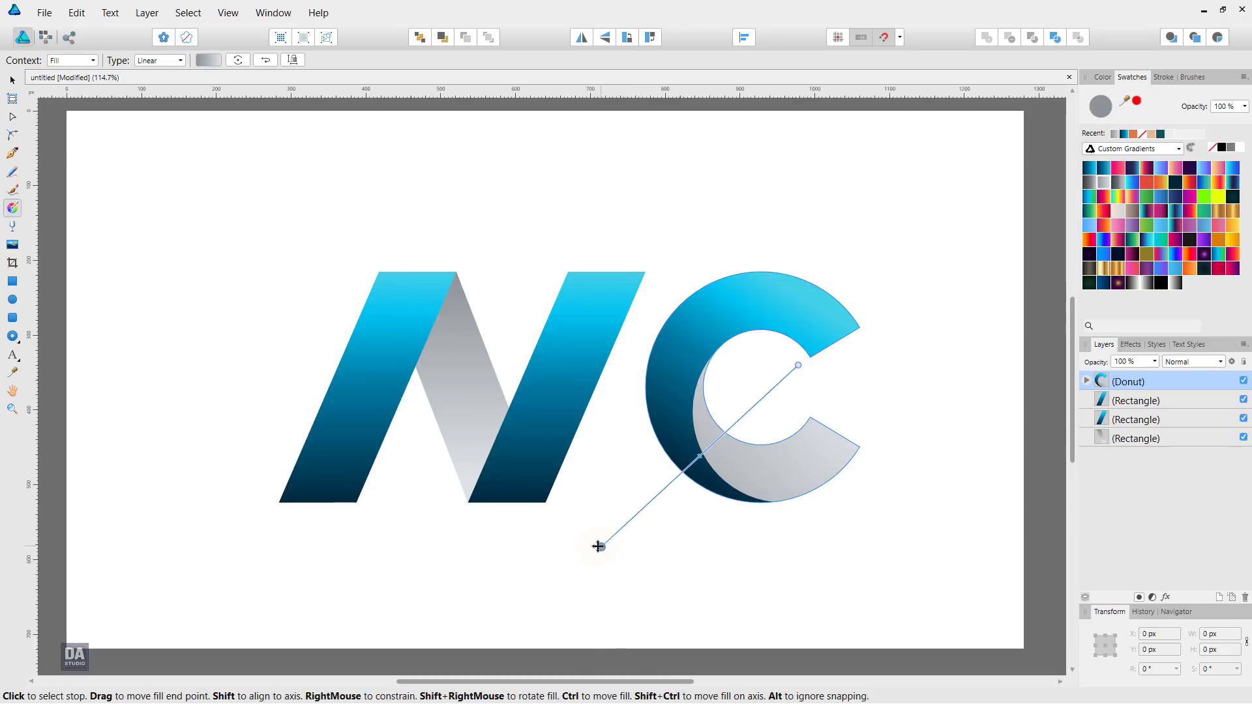
{"action": "mouse_move", "coordinate": [798, 365]}
{"action": "left_mouse_down"}
{"action": "mouse_move", "coordinate": [771, 390]}
{"action": "mouse_move", "coordinate": [795, 404]}
{"action": "mouse_move", "coordinate": [782, 411]}
{"action": "left_mouse_up"}
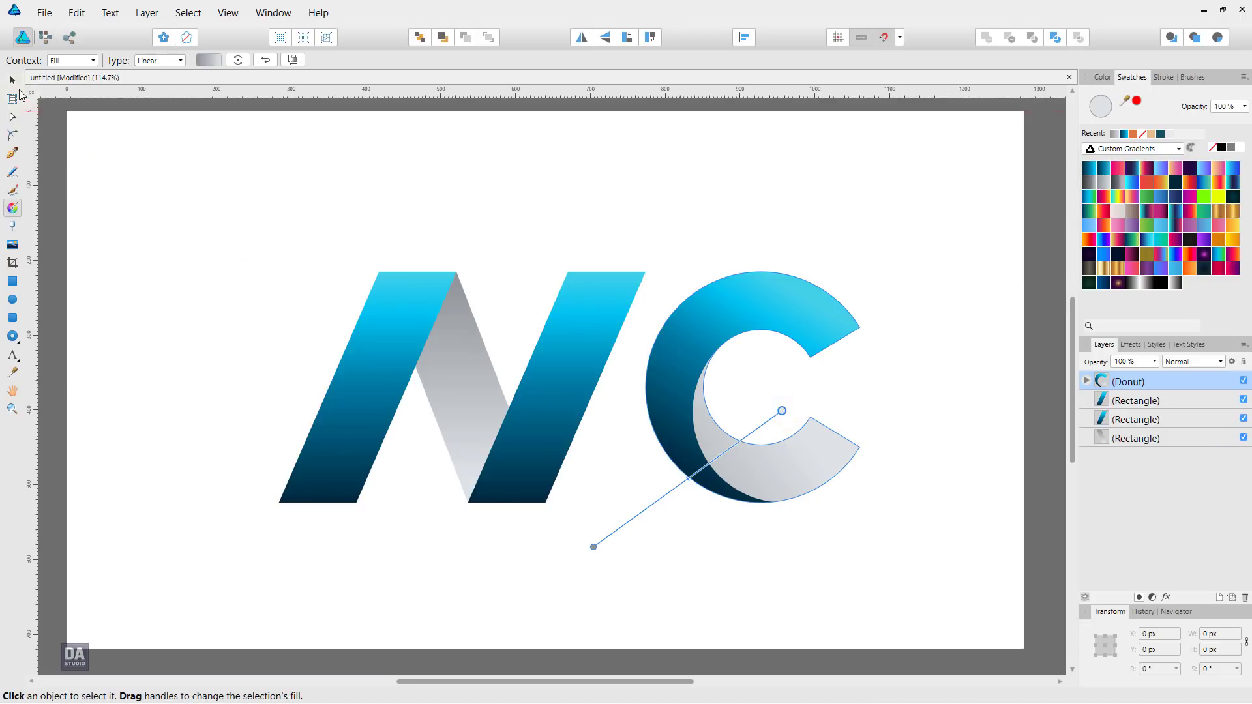
Nudge the C slightly left toward the N
{"action": "key", "text": "v"}
{"action": "left_click", "coordinate": [240, 312]}
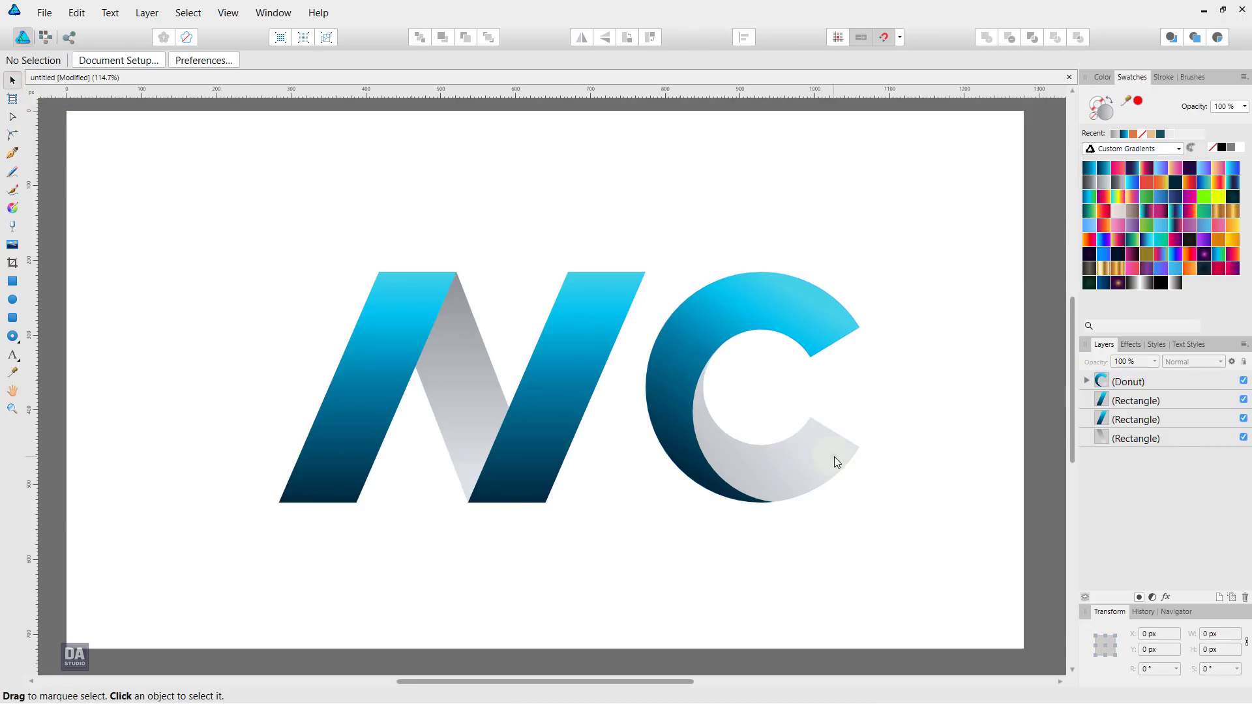
{"action": "left_click_drag", "start_coordinate": [837, 462], "coordinate": [820, 465]}
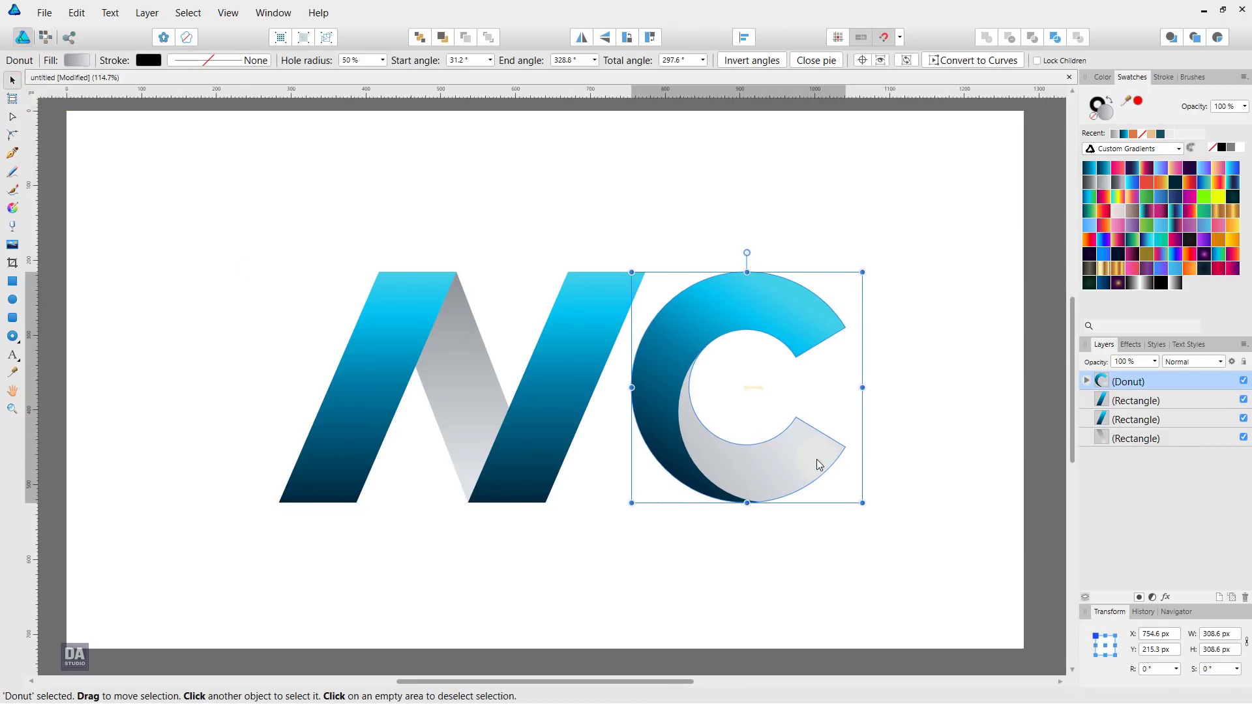
{"action": "left_click", "coordinate": [587, 525]}
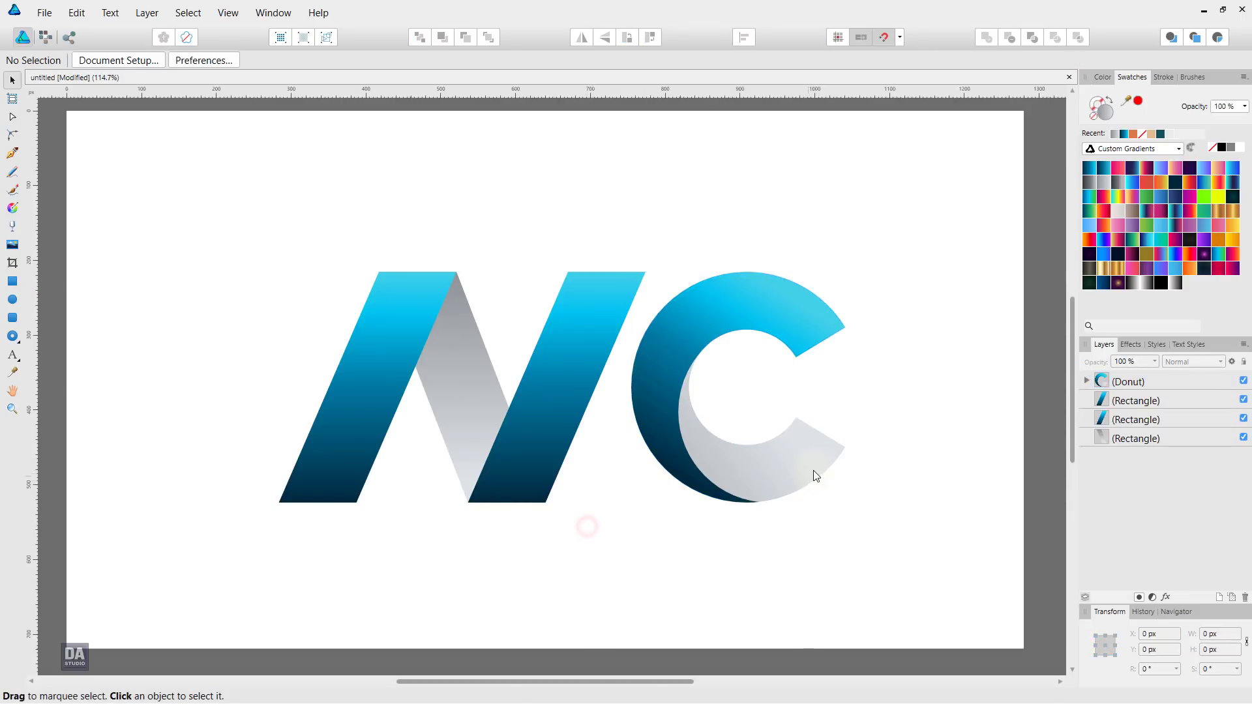
Trace a closed Pen curve along the C's inner arc and around its lower-left edge
{"action": "scroll", "coordinate": [815, 470], "scroll_direction": "up", "scroll_amount": 5}
{"action": "scroll", "coordinate": [708, 450], "scroll_direction": "down", "scroll_amount": 1}
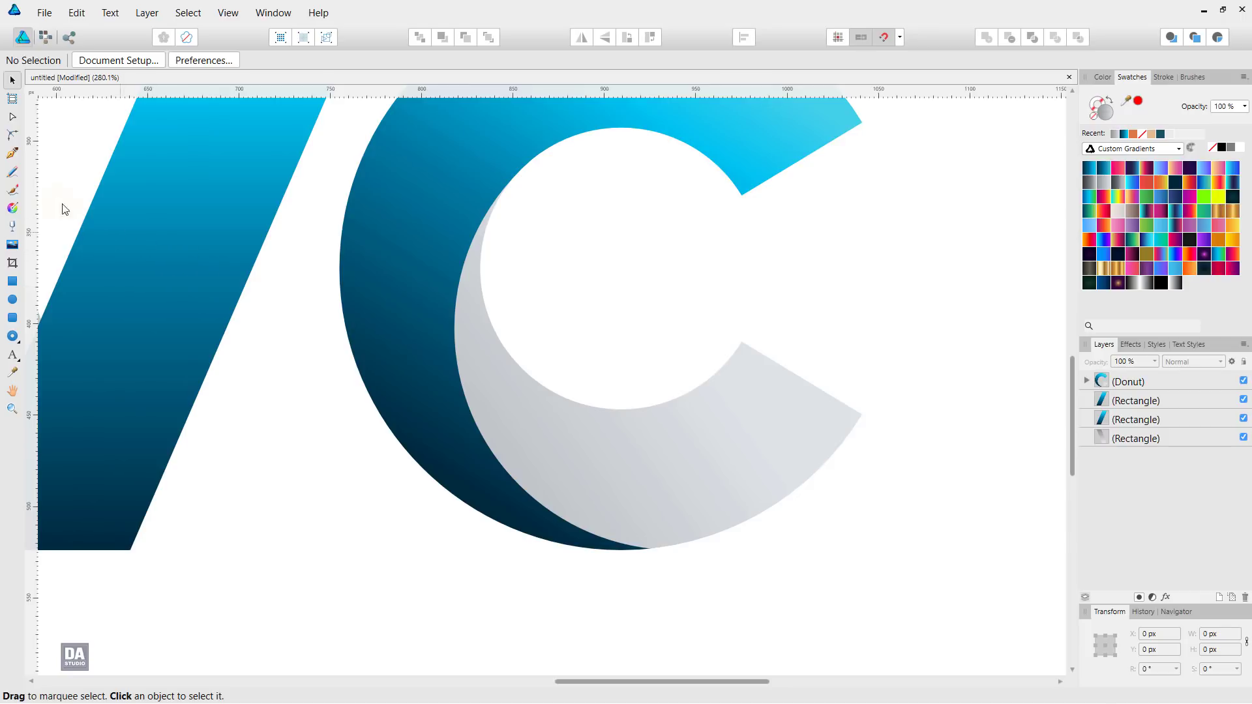
{"action": "left_click", "coordinate": [12, 155]}
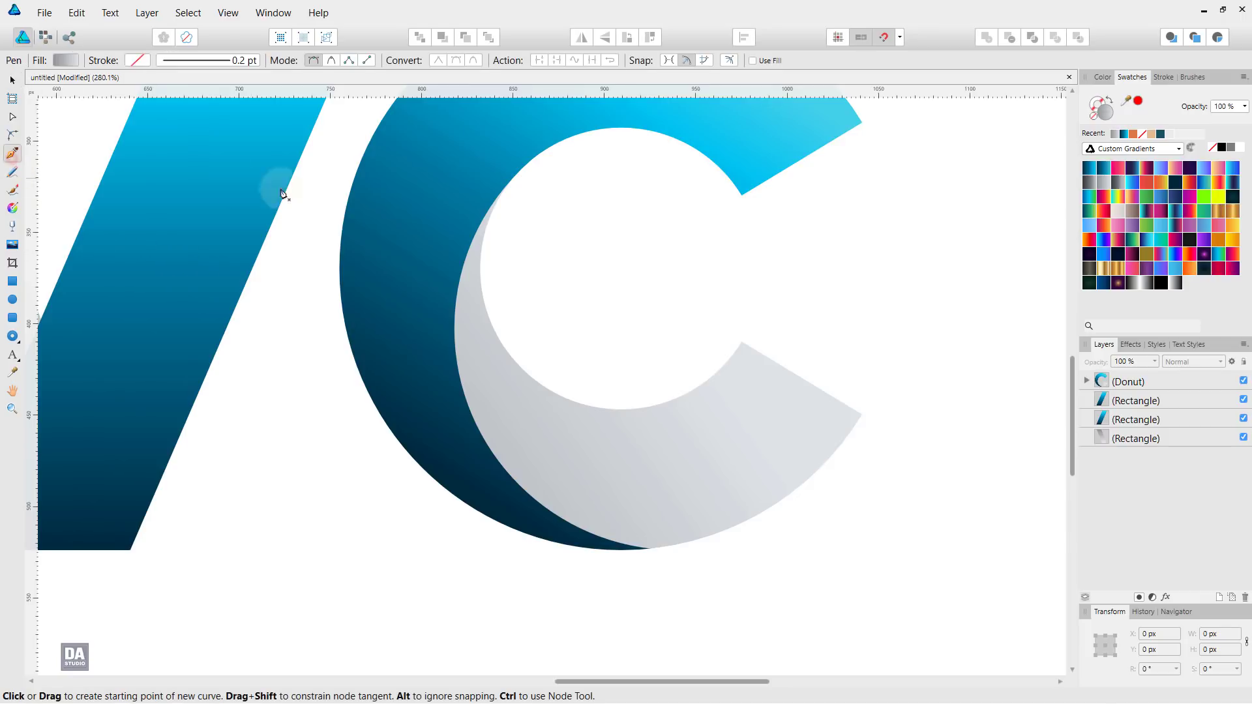
{"action": "left_click", "coordinate": [500, 194]}
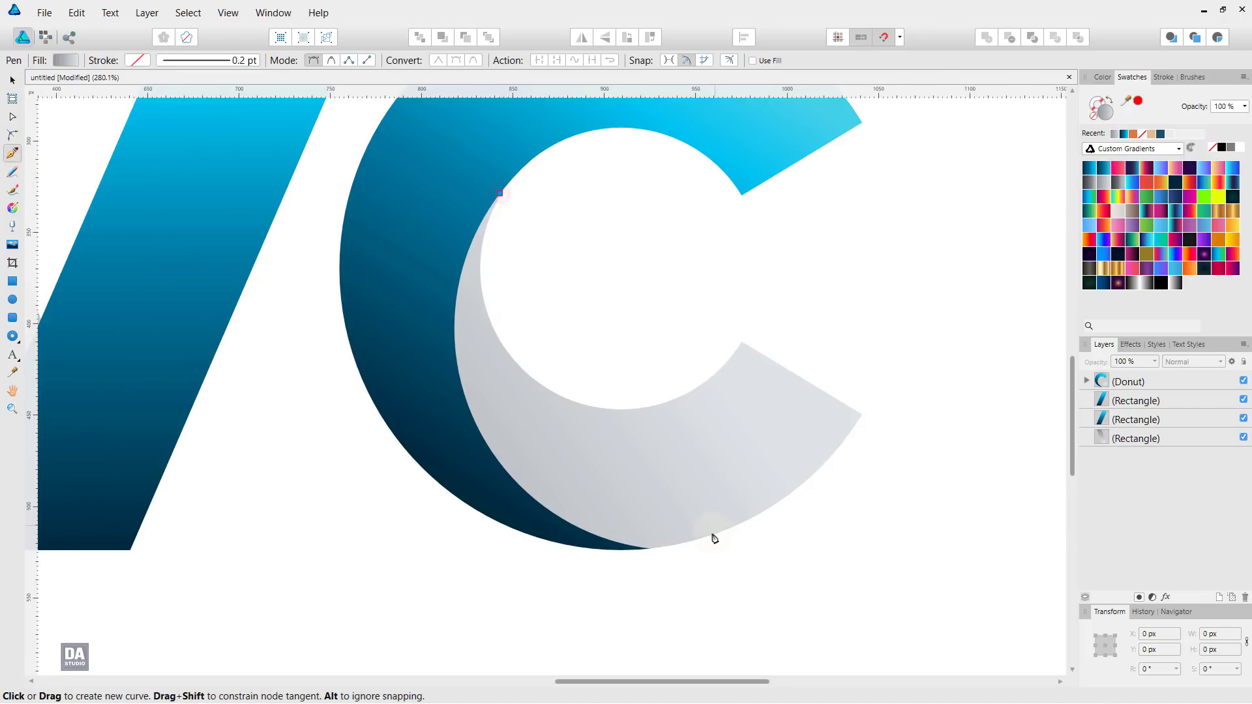
{"action": "left_click_drag", "start_coordinate": [712, 536], "coordinate": [965, 532]}
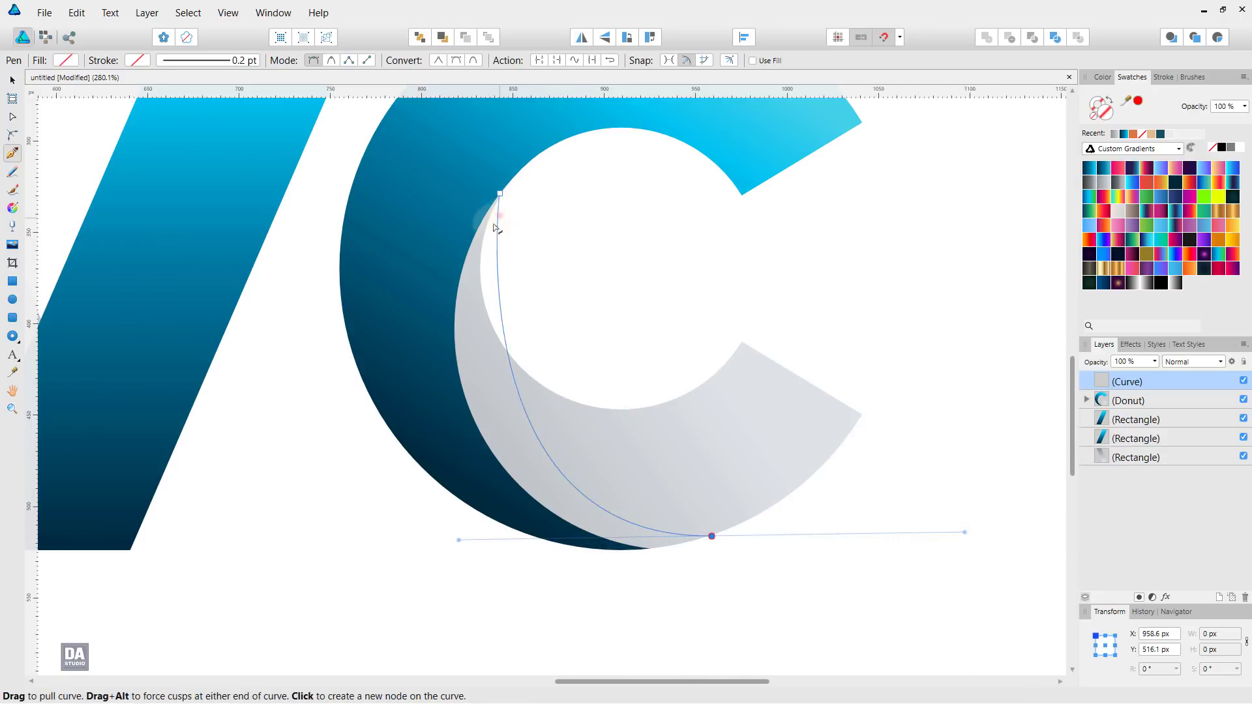
{"action": "mouse_move", "coordinate": [494, 227]}
{"action": "left_mouse_down"}
{"action": "mouse_move", "coordinate": [425, 301]}
{"action": "mouse_move", "coordinate": [452, 276]}
{"action": "left_mouse_up"}
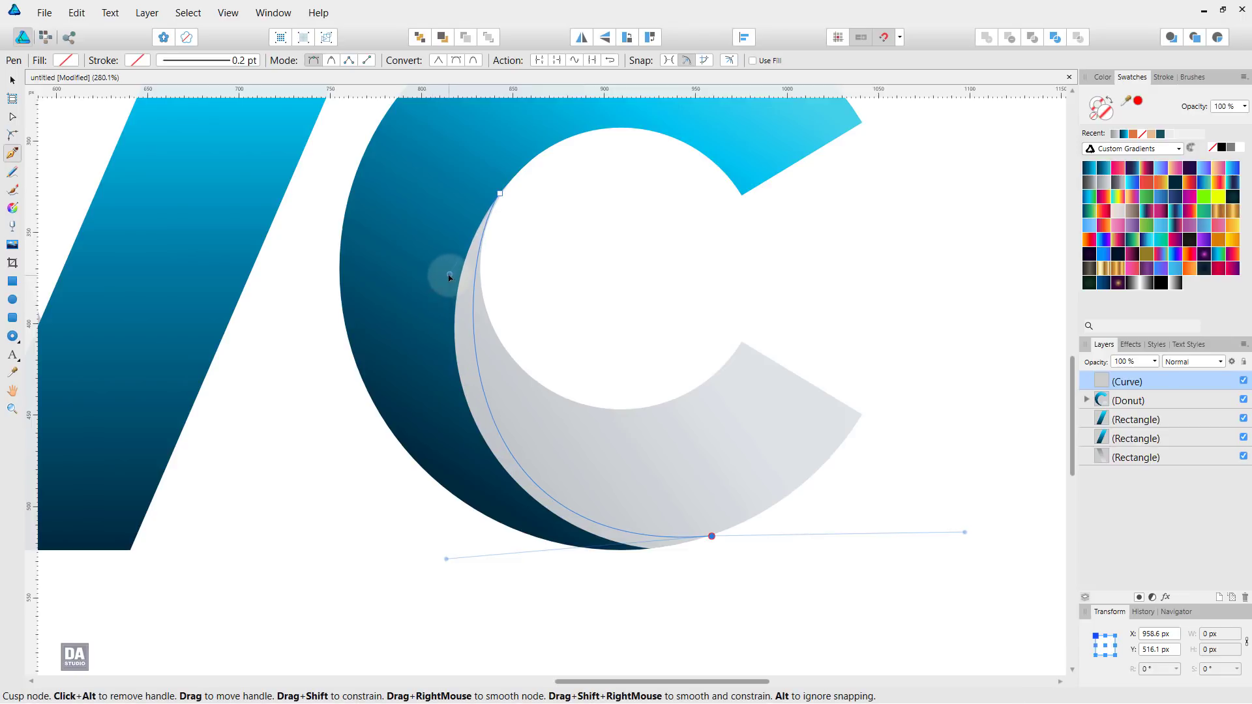
{"action": "left_click_drag", "start_coordinate": [446, 560], "coordinate": [442, 493]}
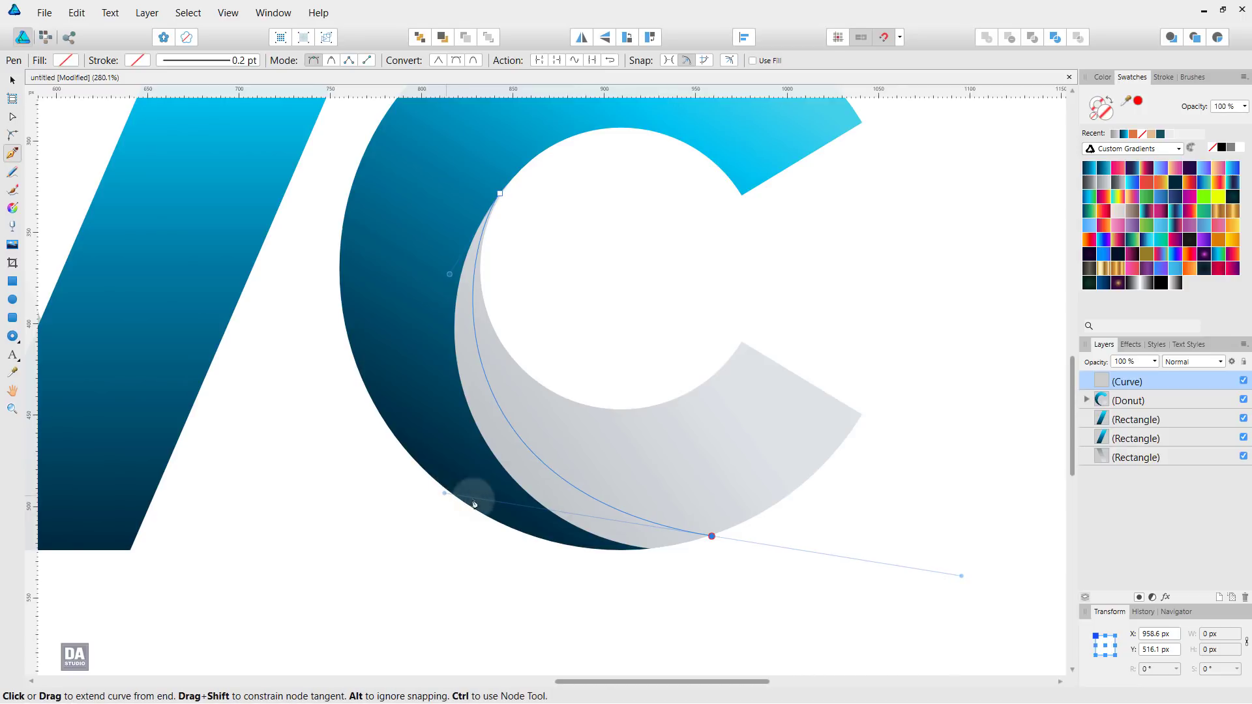
{"action": "mouse_move", "coordinate": [713, 538]}
{"action": "left_mouse_down"}
{"action": "mouse_move", "coordinate": [660, 582]}
{"action": "mouse_move", "coordinate": [623, 568]}
{"action": "left_mouse_up"}
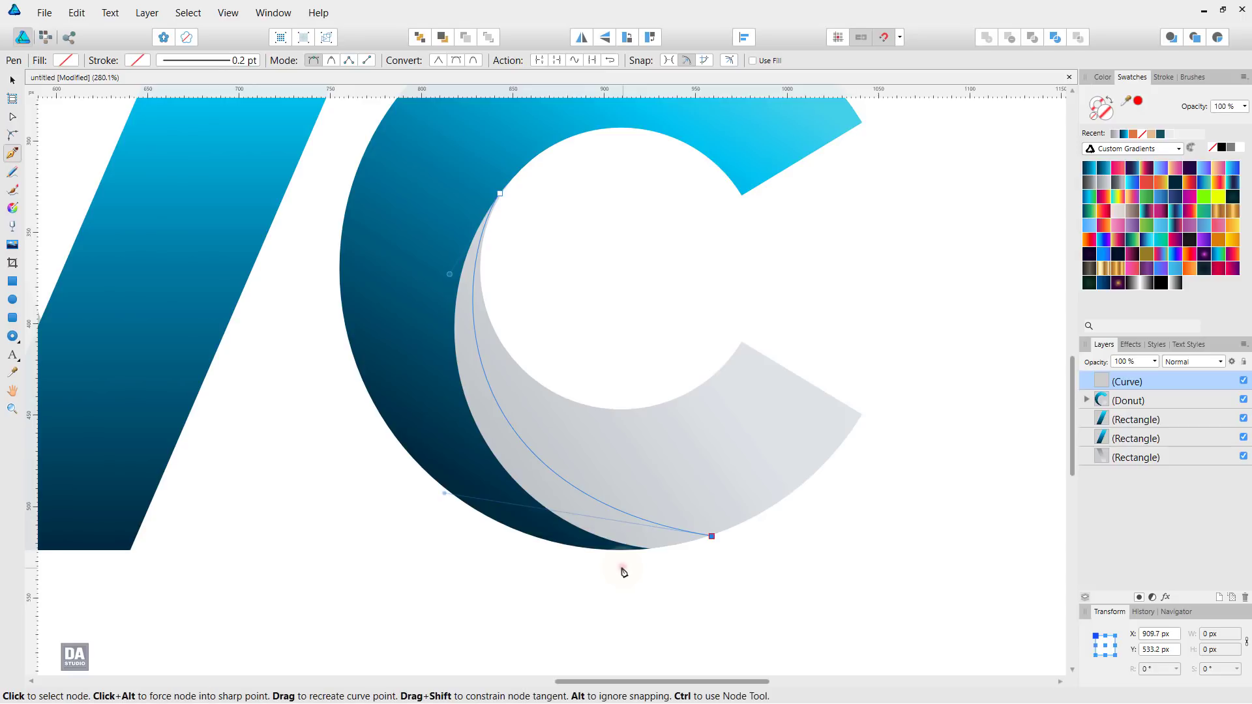
{"action": "left_click", "coordinate": [461, 481]}
{"action": "left_click", "coordinate": [426, 309]}
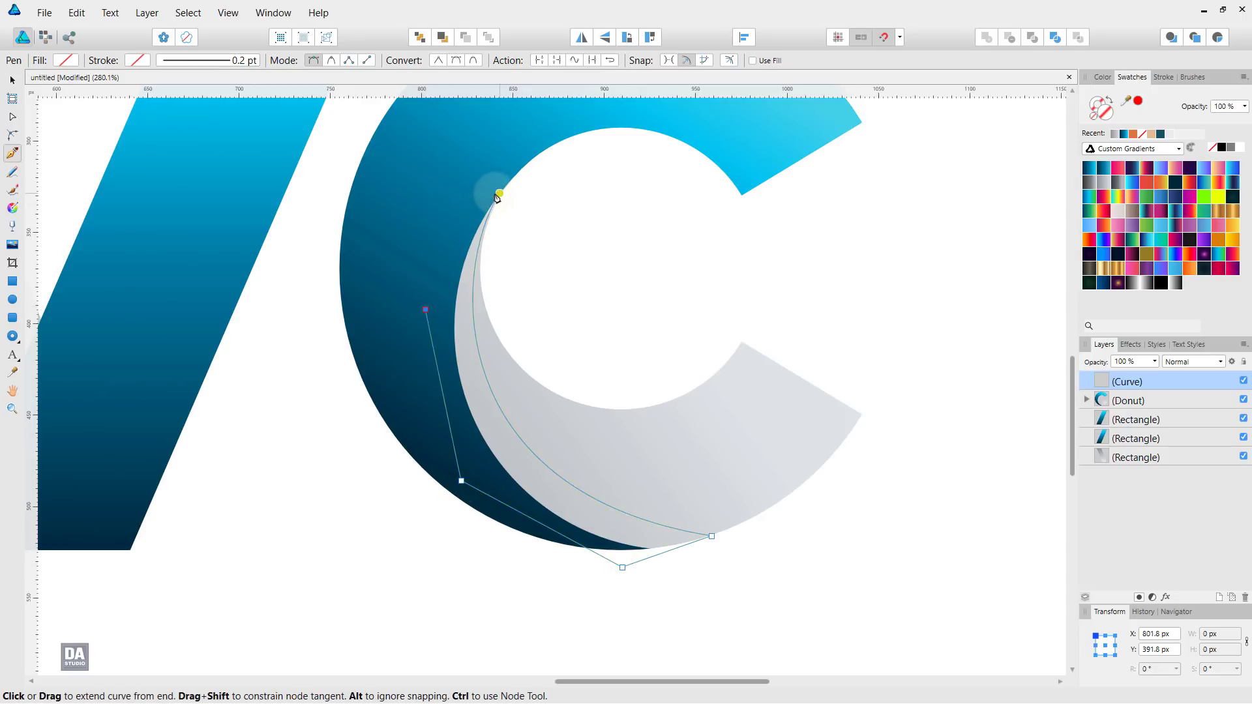
{"action": "left_click_drag", "start_coordinate": [499, 194], "coordinate": [558, 167]}
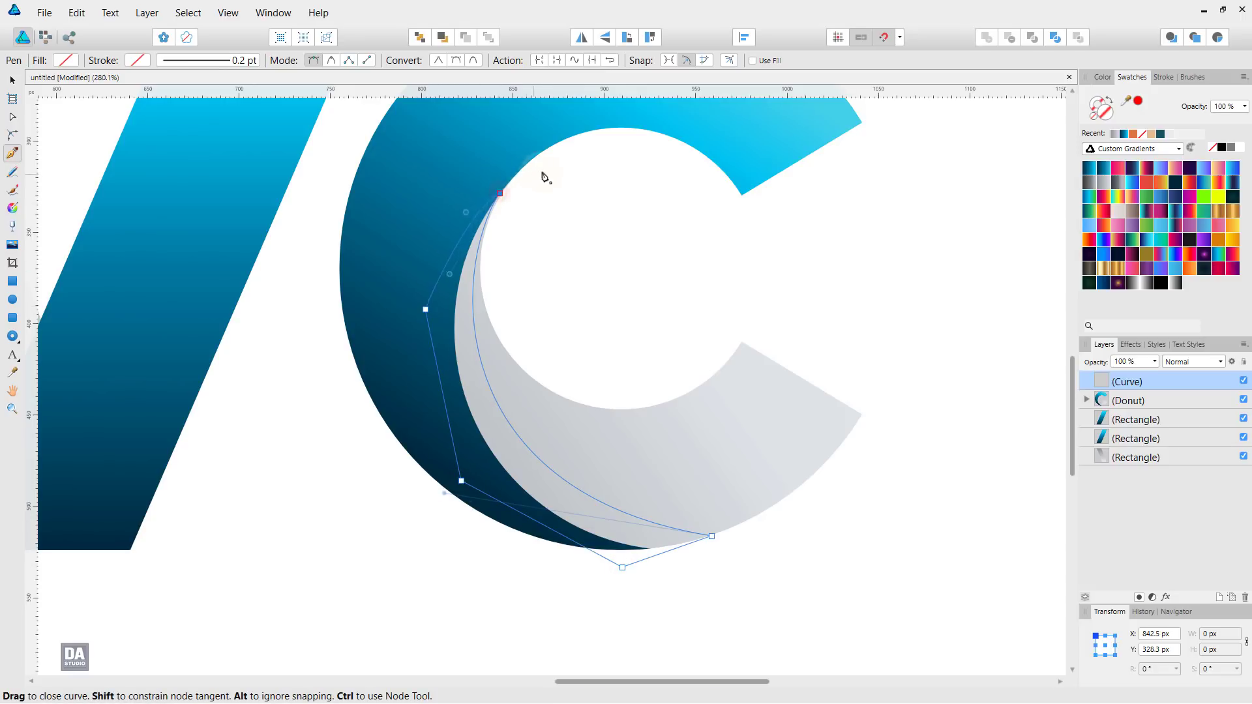
Give the new curve a grey gradient, nest it in the Donut, and send it behind the blue part
{"action": "left_click", "coordinate": [1104, 183]}
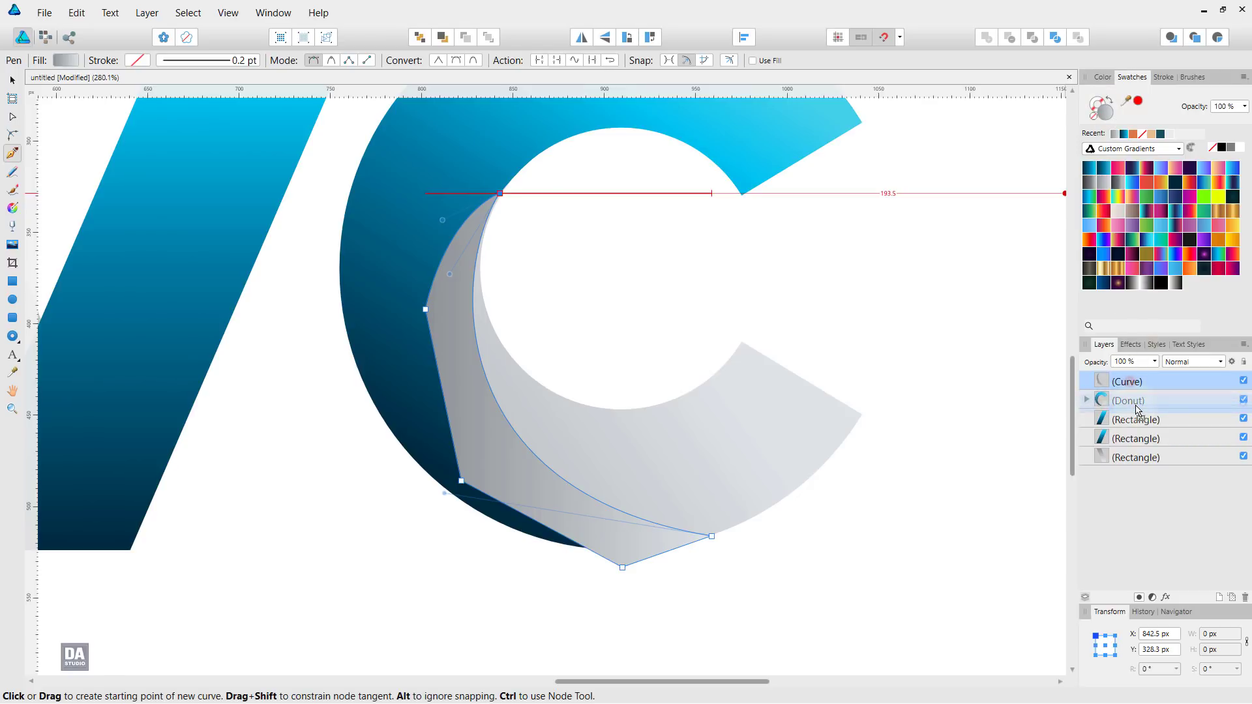
{"action": "left_click_drag", "start_coordinate": [1132, 387], "coordinate": [1132, 401]}
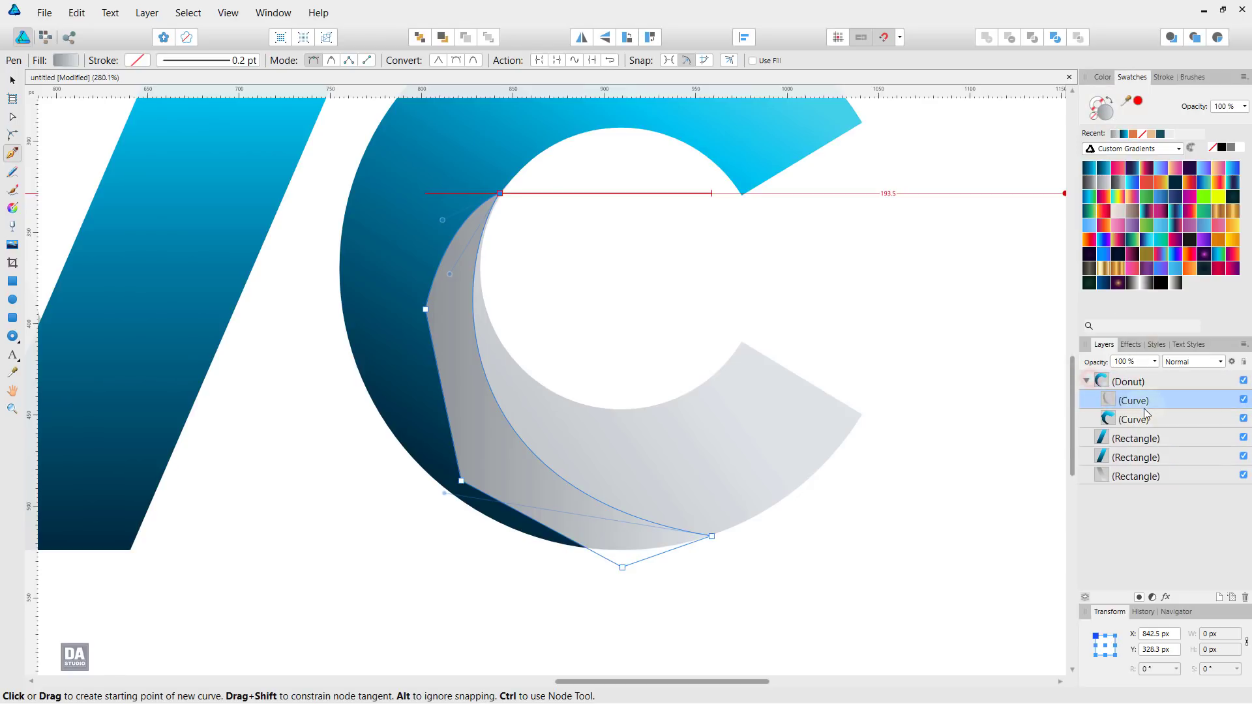
{"action": "key", "text": "ctrl+bracketleft"}
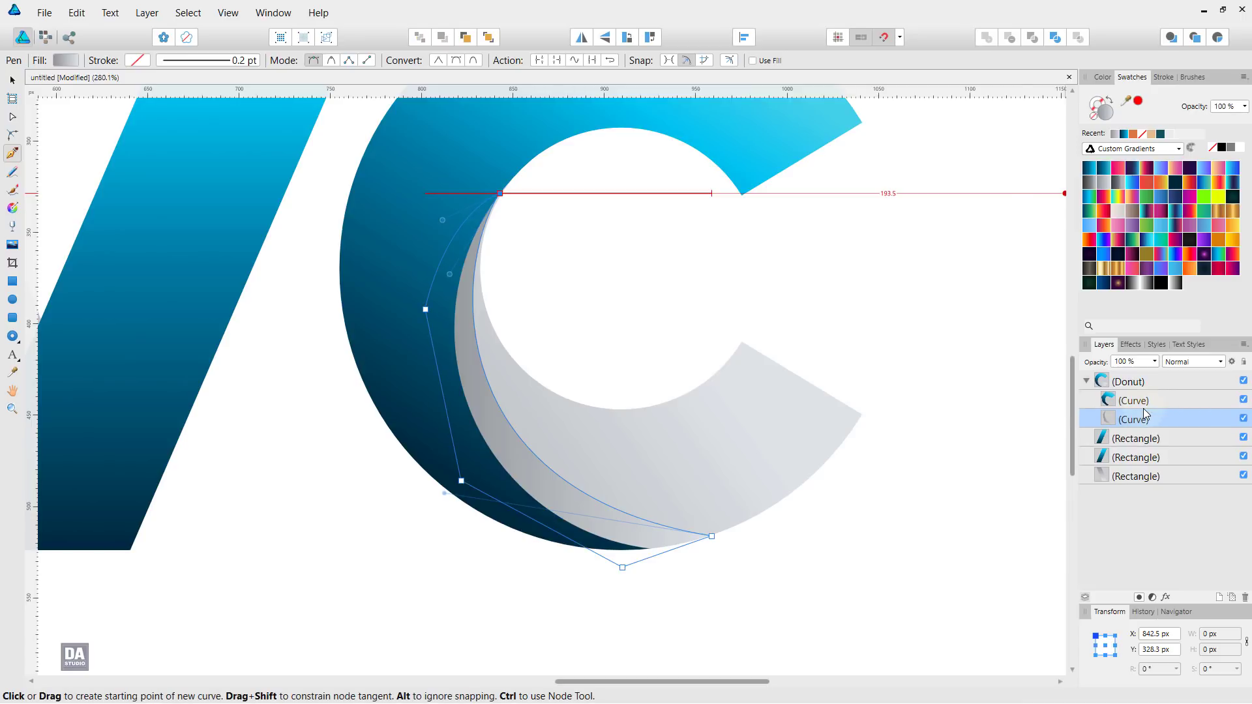
Run the shadow's gradient diagonally and set it to 28% opacity with Multiply blending
{"action": "key", "text": "g"}
{"action": "mouse_move", "coordinate": [442, 497]}
{"action": "left_mouse_down"}
{"action": "mouse_move", "coordinate": [705, 315]}
{"action": "mouse_move", "coordinate": [657, 380]}
{"action": "left_mouse_up"}
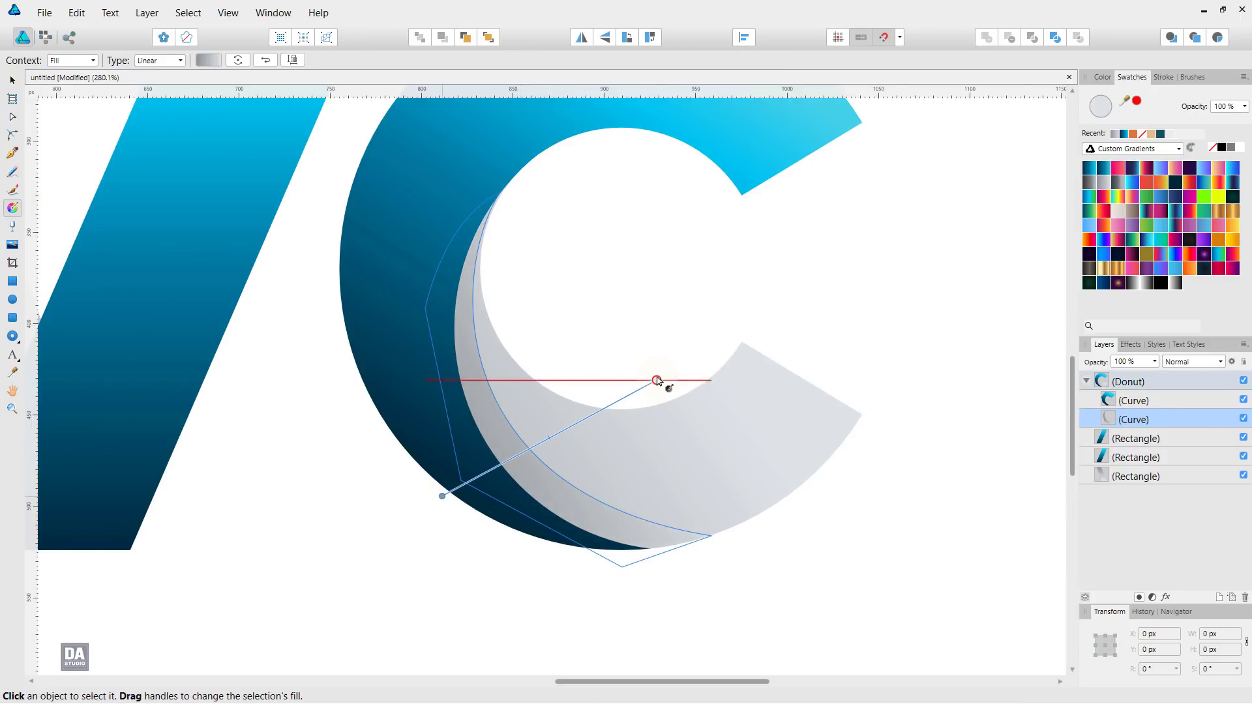
{"action": "left_click", "coordinate": [1155, 361]}
{"action": "left_click_drag", "start_coordinate": [1155, 376], "coordinate": [1094, 377]}
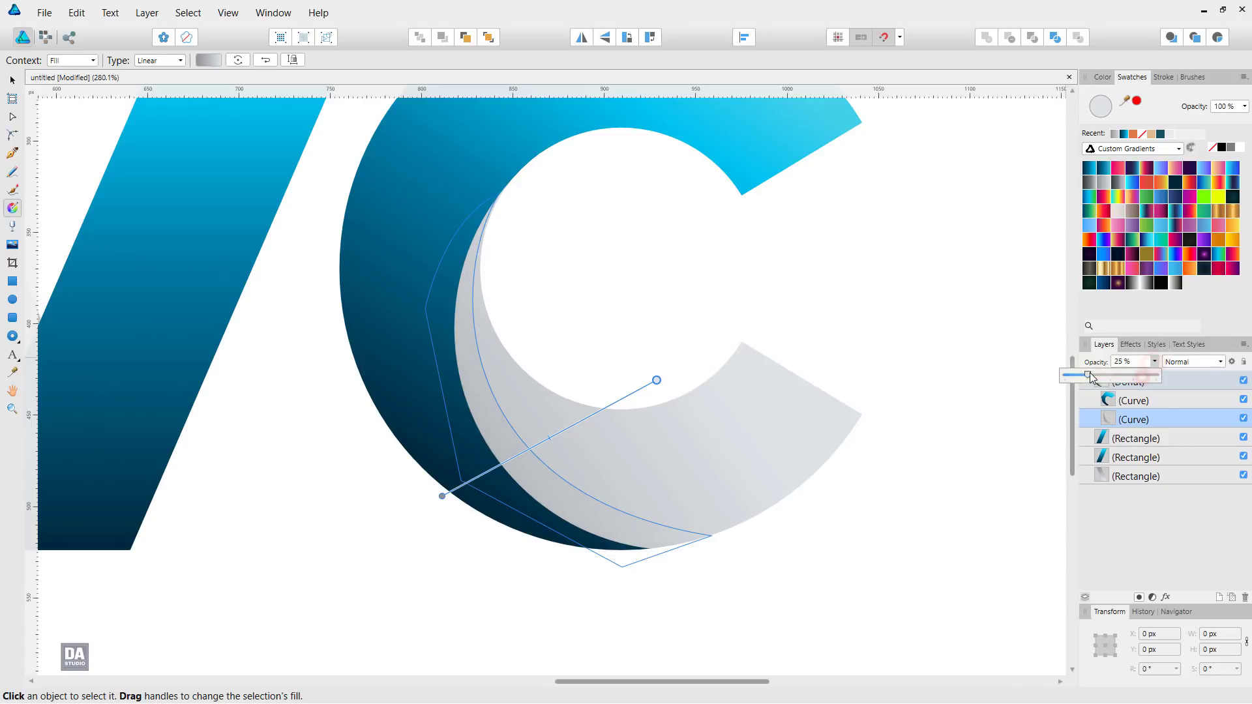
{"action": "left_click", "coordinate": [1196, 361]}
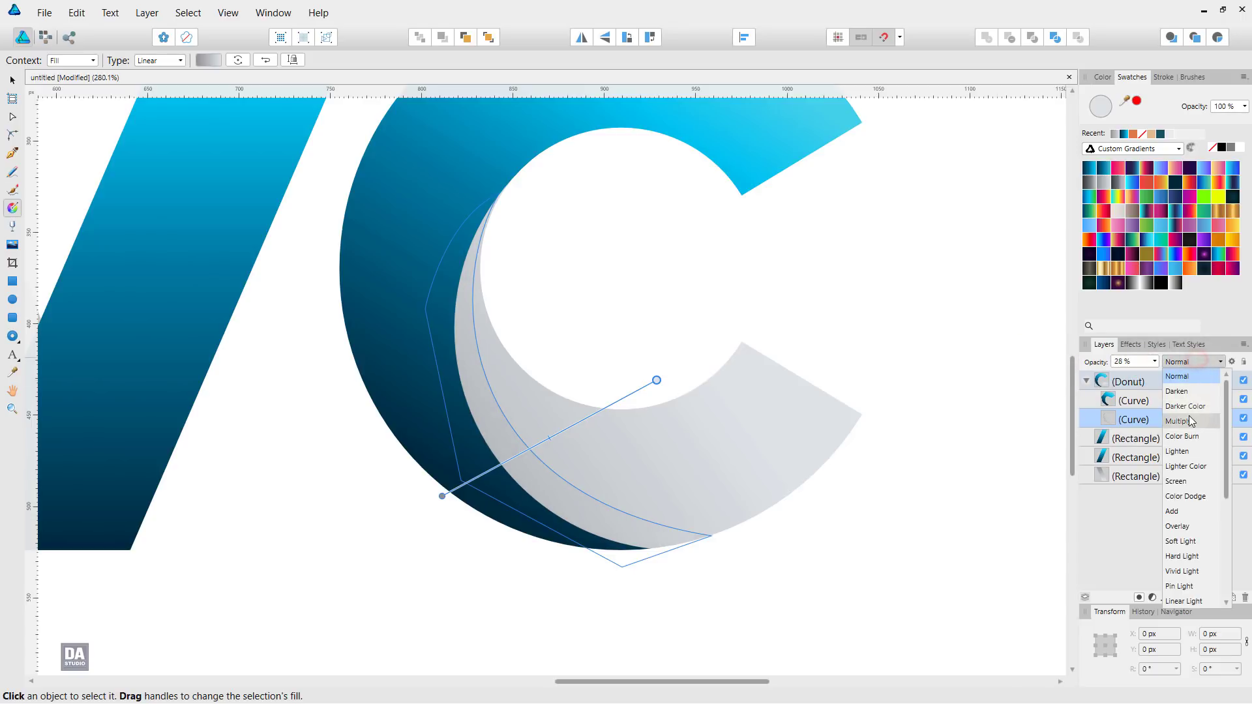
{"action": "left_click", "coordinate": [1189, 418]}
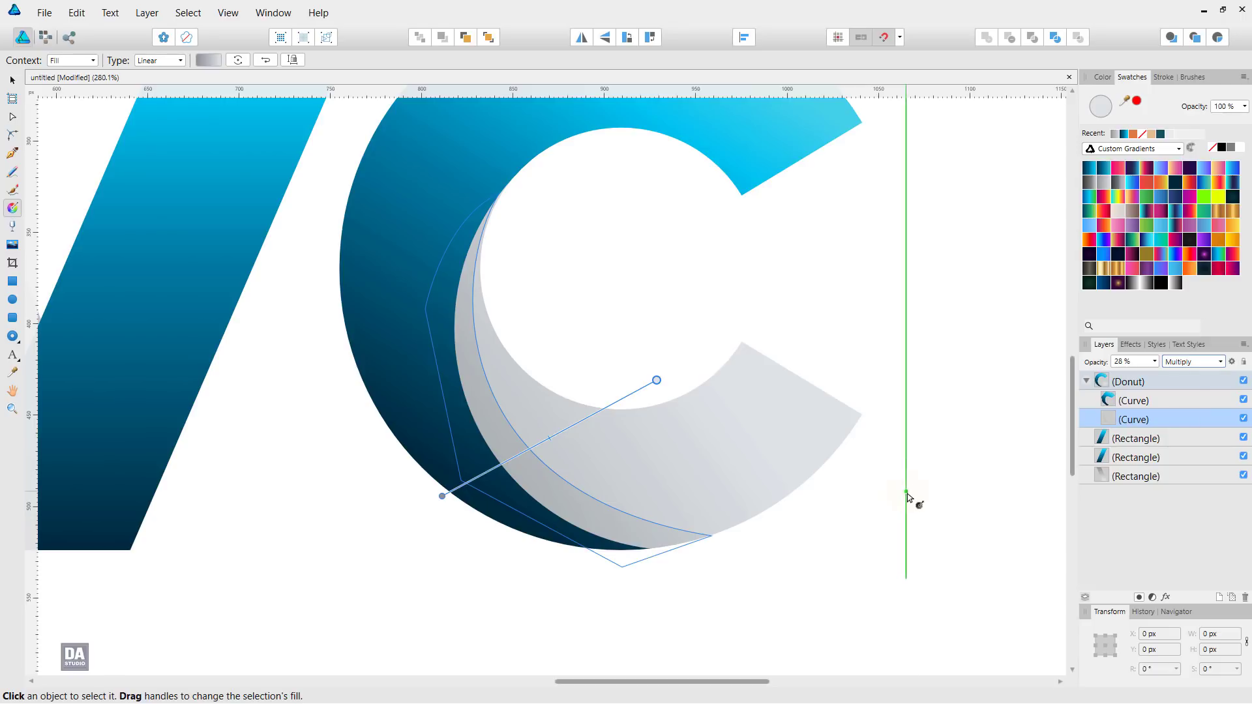
{"action": "key", "text": "v"}
{"action": "left_click", "coordinate": [887, 525]}
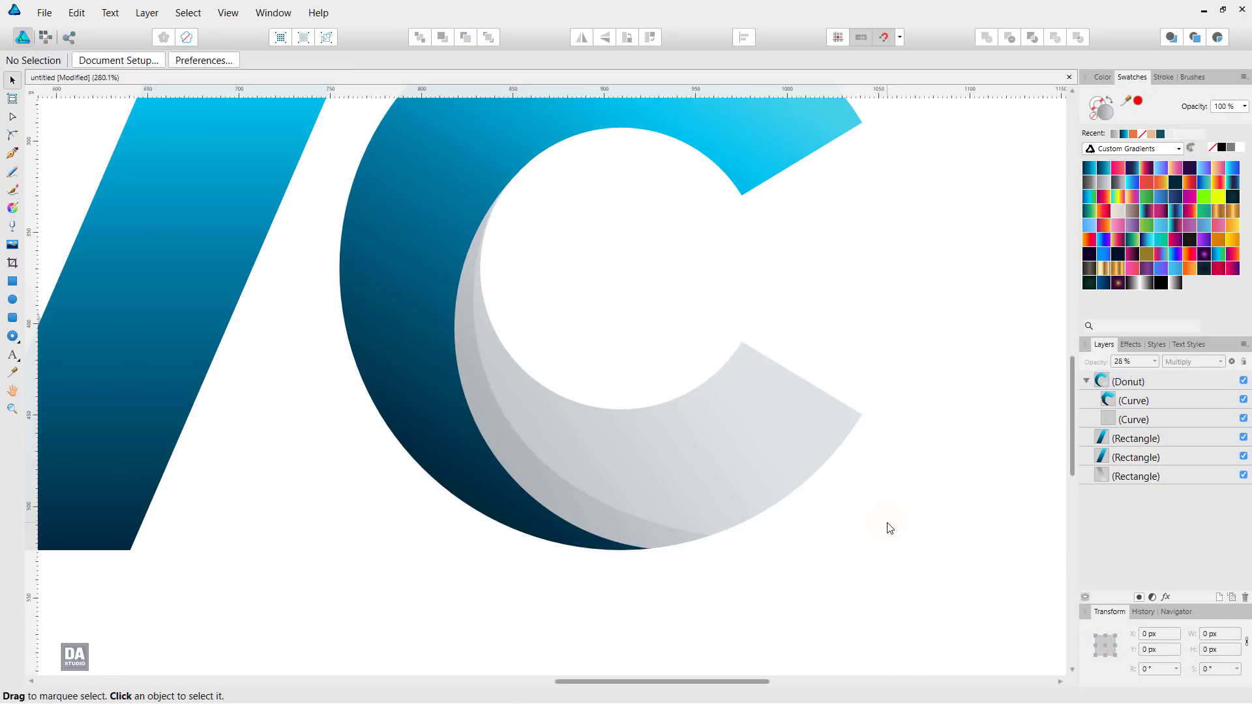
{"action": "key", "text": "ctrl+0"}
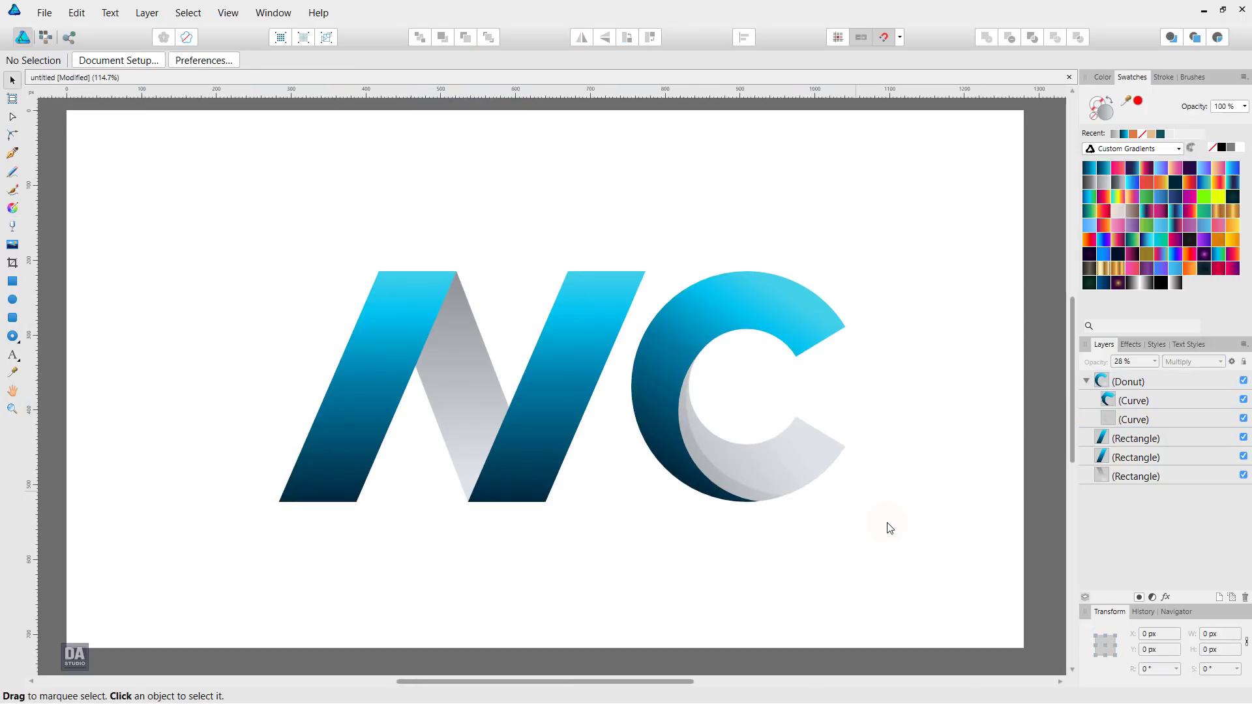
{"action": "scroll", "coordinate": [456, 396], "scroll_direction": "up", "scroll_amount": 5}
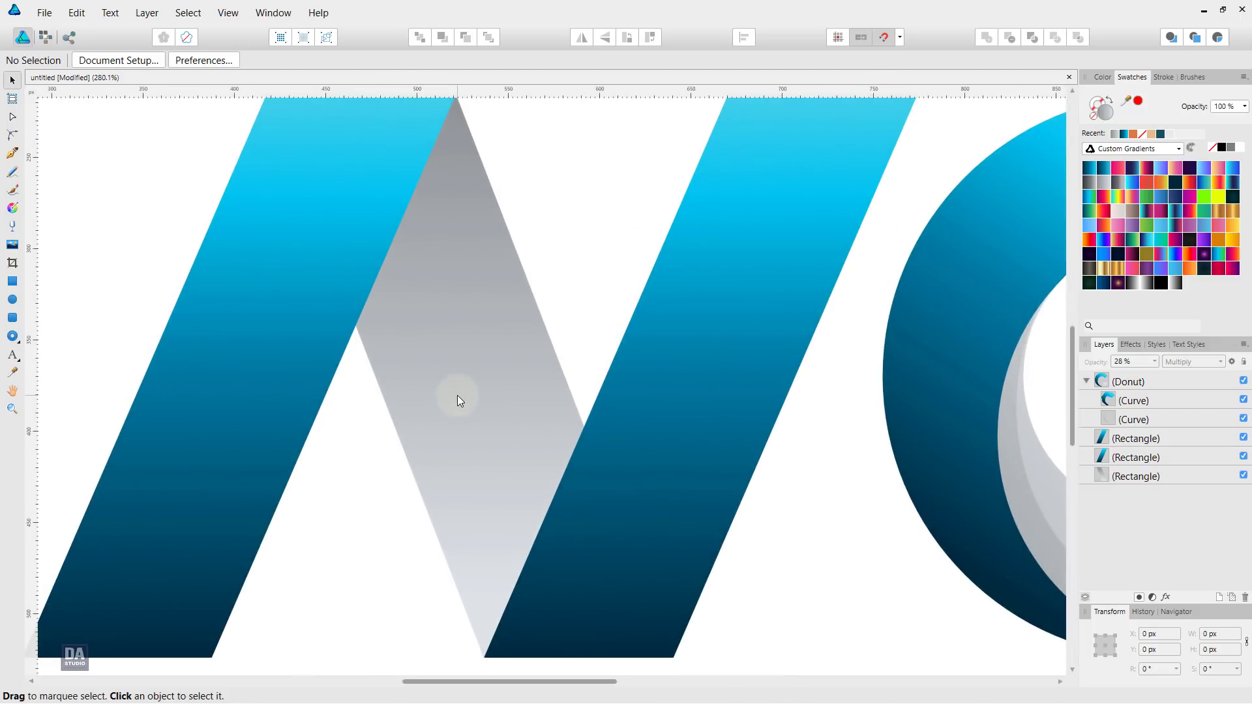
Draw a thin three-point triangle from the N's bottom vertex along the fold and fill it with grey gradient
{"action": "left_click_drag", "start_coordinate": [559, 567], "coordinate": [526, 420]}
{"action": "scroll", "coordinate": [508, 417], "scroll_direction": "up", "scroll_amount": 1}
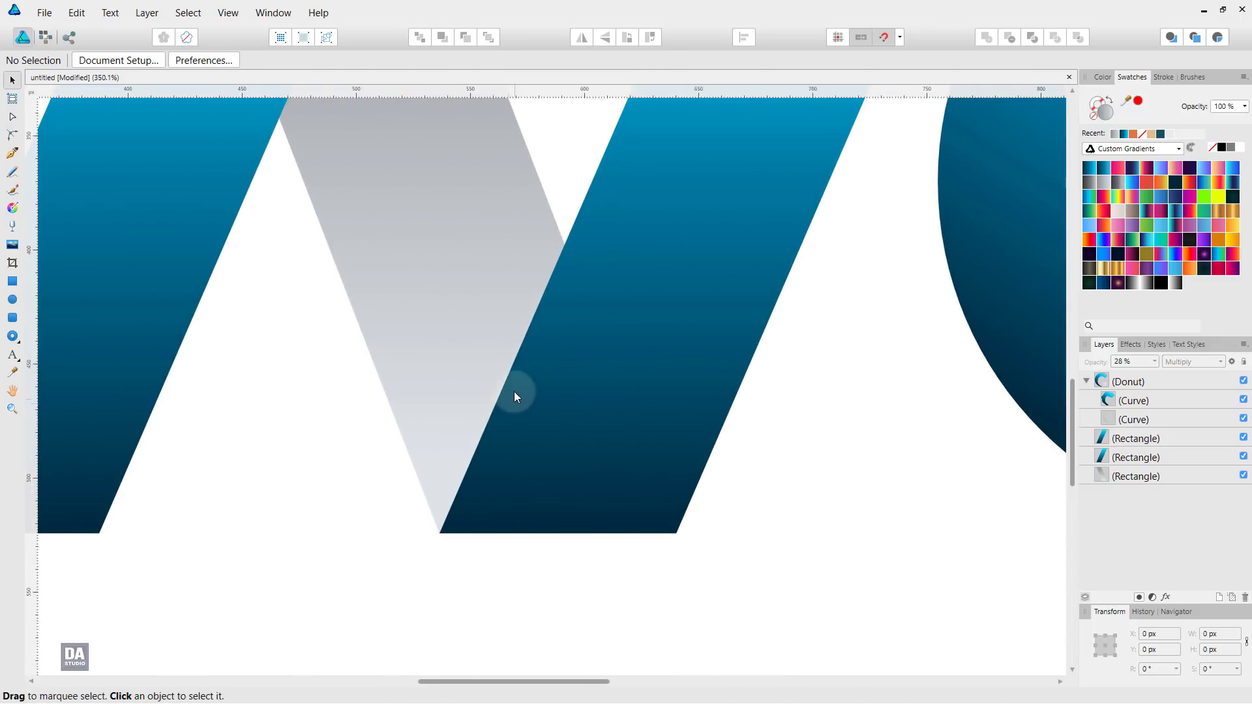
{"action": "left_click", "coordinate": [11, 154]}
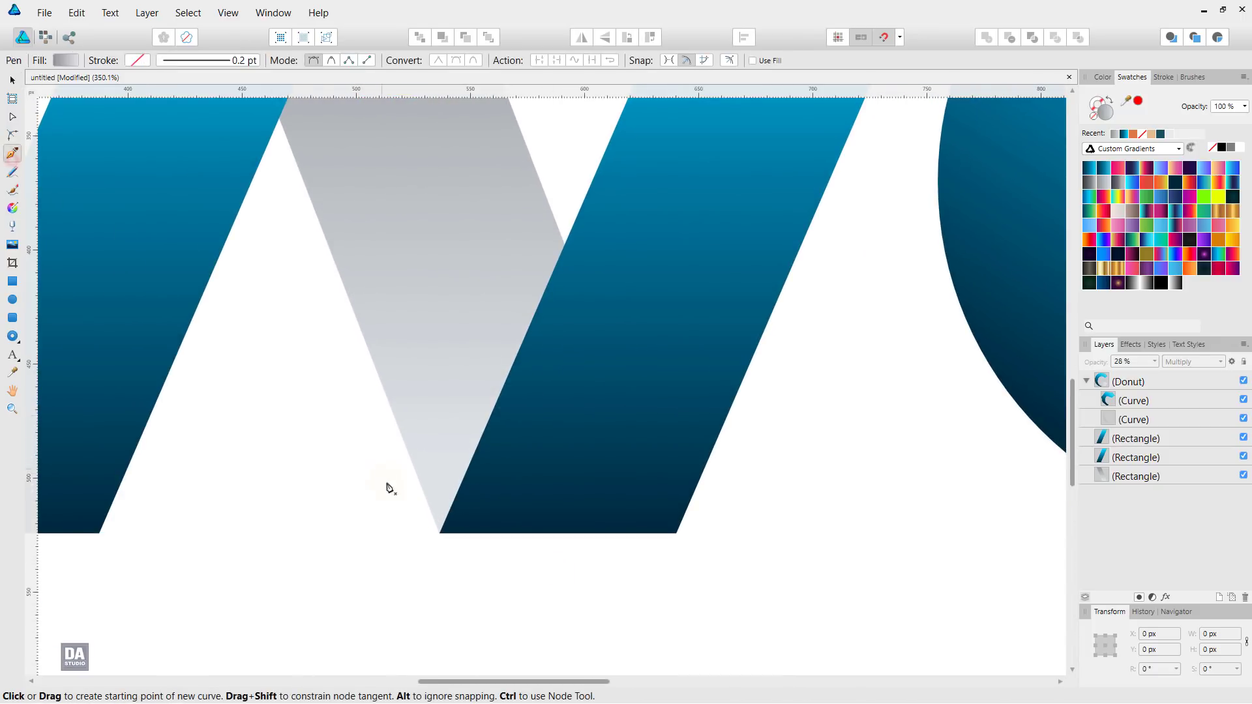
{"action": "left_click", "coordinate": [439, 533]}
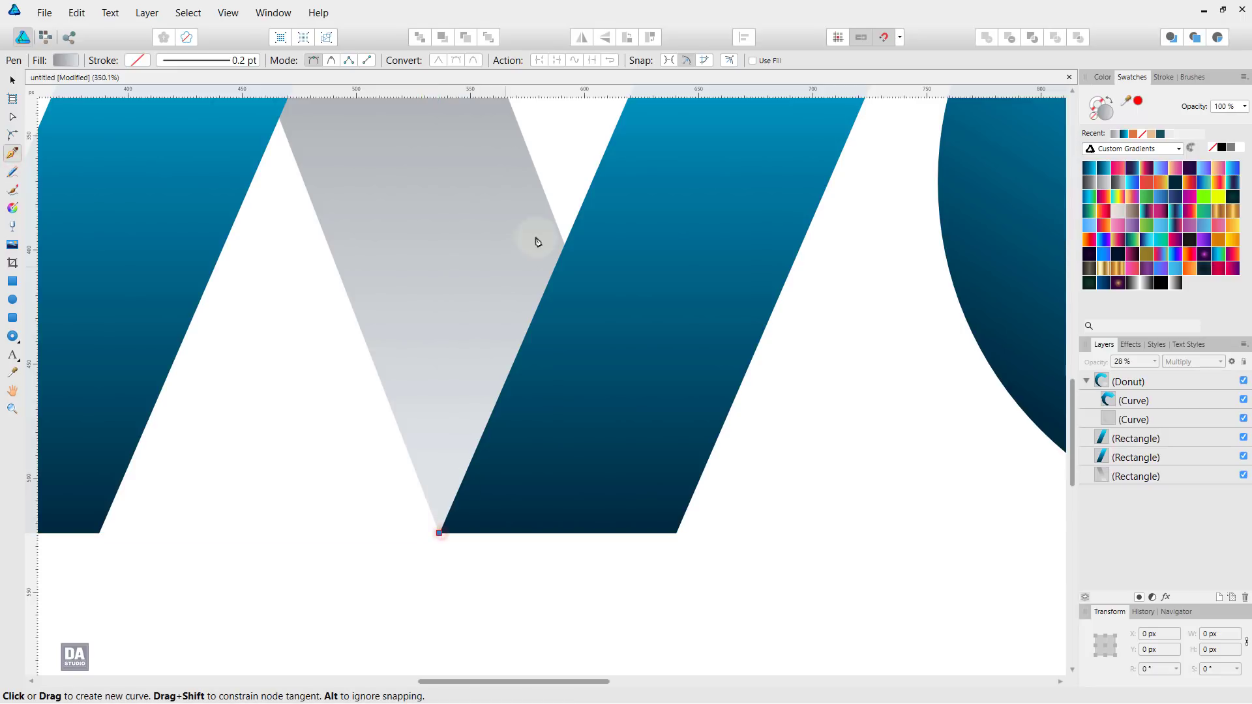
{"action": "left_click", "coordinate": [546, 195]}
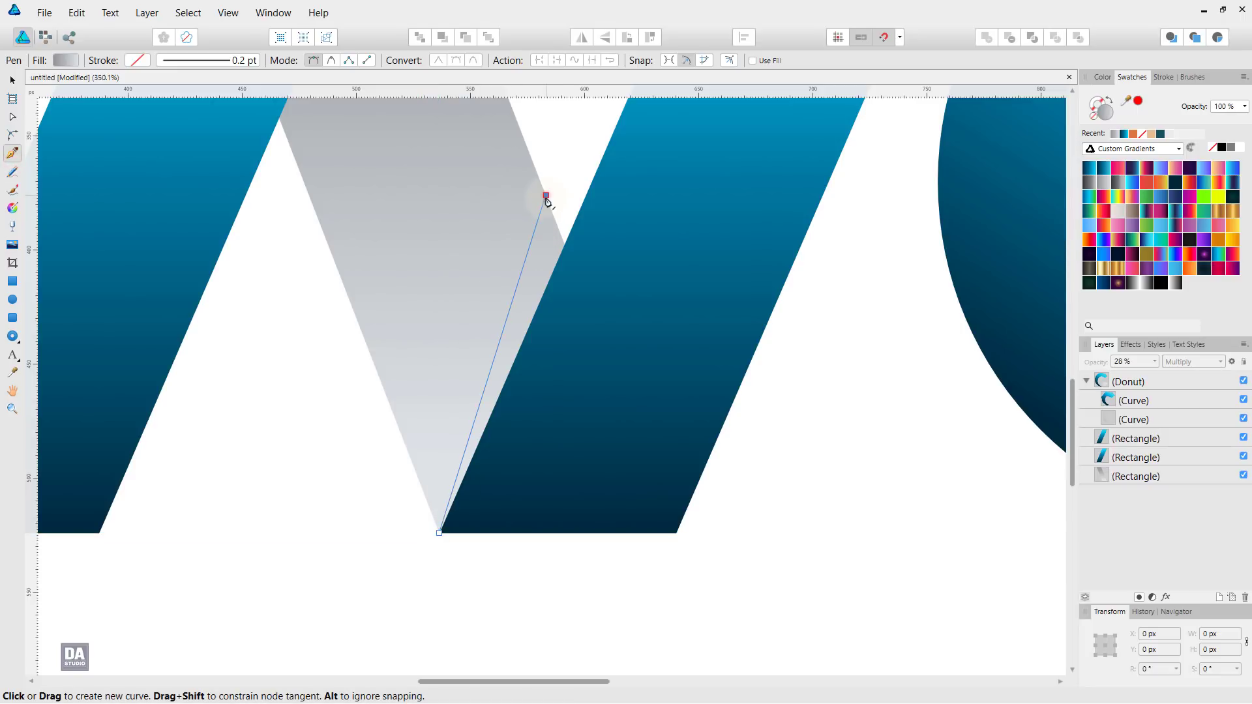
{"action": "left_click", "coordinate": [565, 244]}
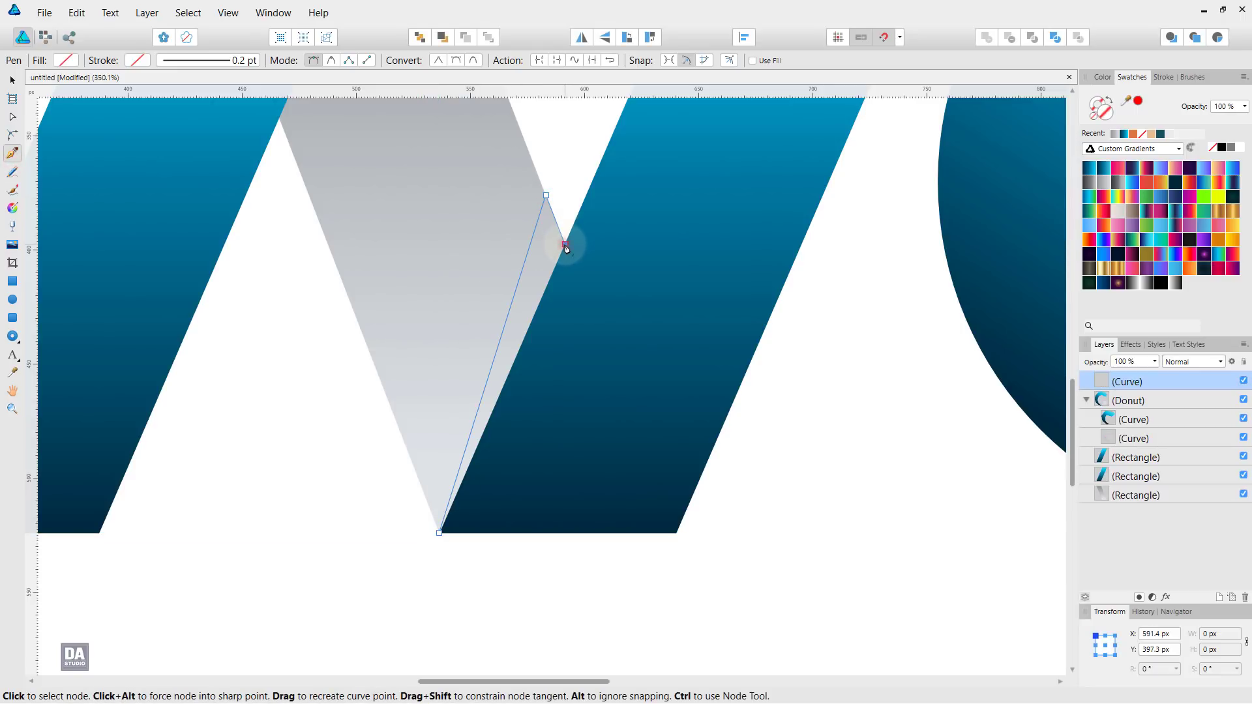
{"action": "left_click", "coordinate": [440, 534]}
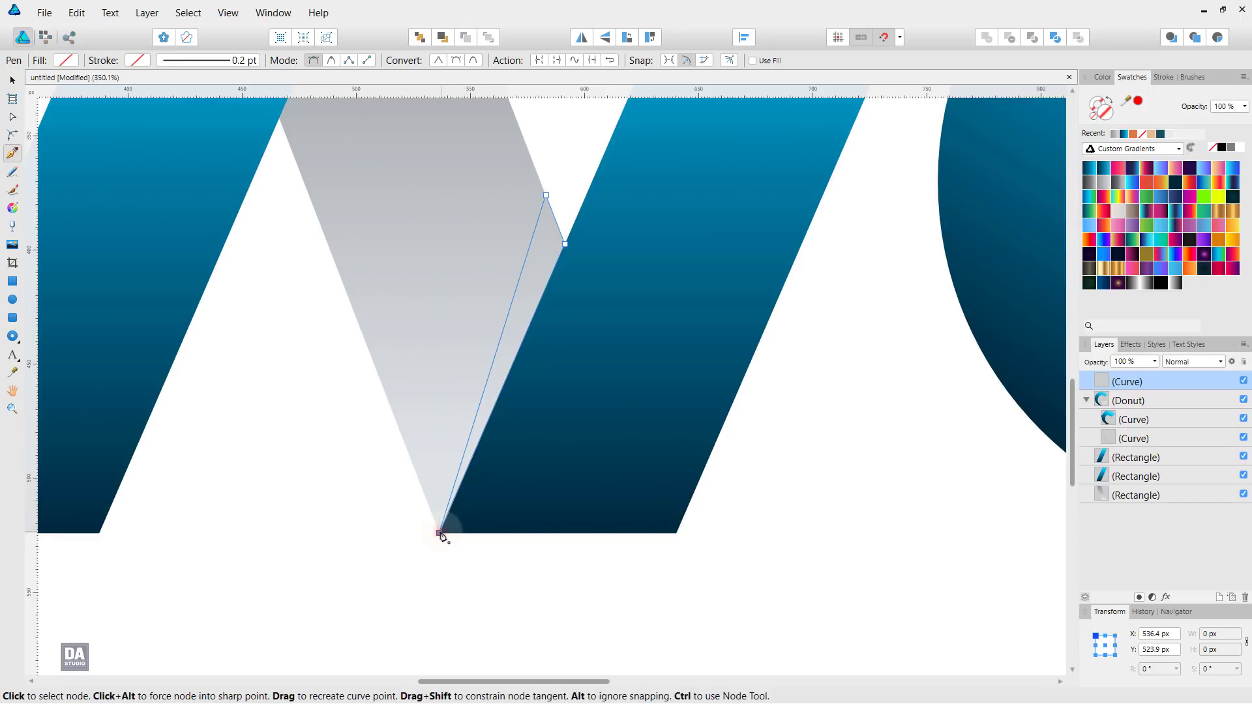
{"action": "left_click", "coordinate": [1105, 188]}
Give the fold triangle a short vertical gradient from its bottom point and Multiply blending
{"action": "key", "text": "g"}
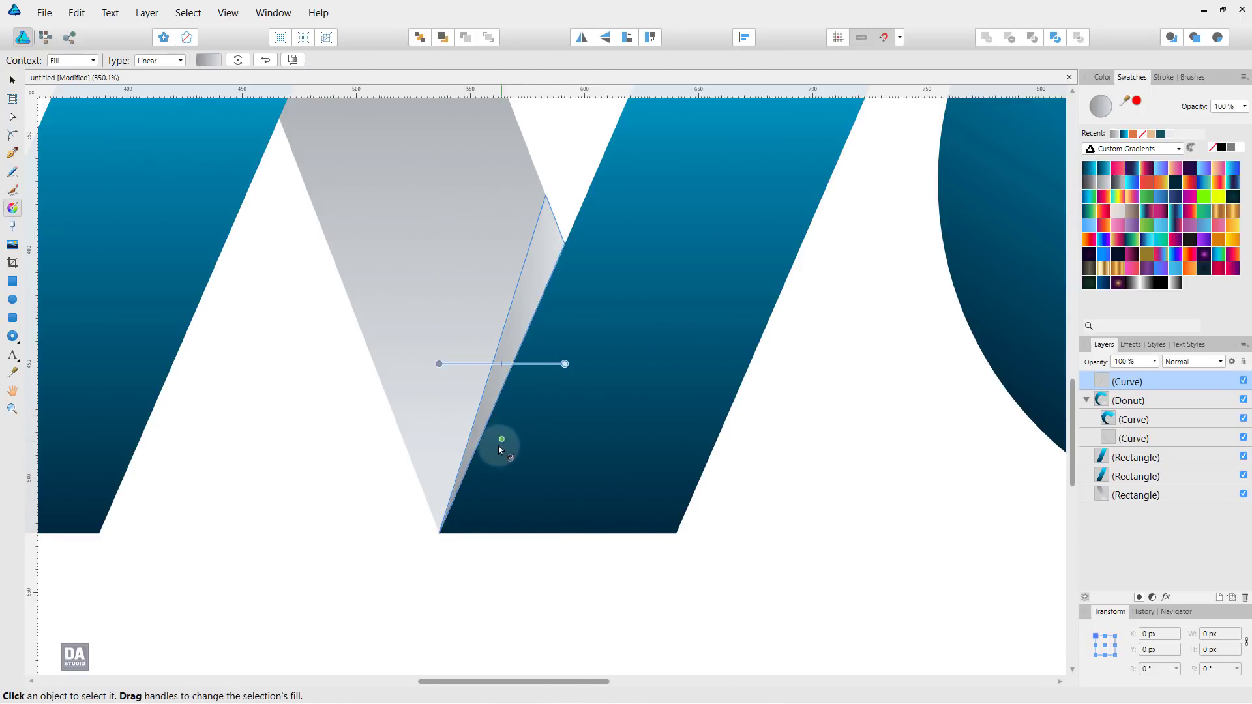
{"action": "mouse_move", "coordinate": [441, 527]}
{"action": "left_mouse_down"}
{"action": "mouse_move", "coordinate": [440, 206]}
{"action": "mouse_move", "coordinate": [475, 218]}
{"action": "left_mouse_up"}
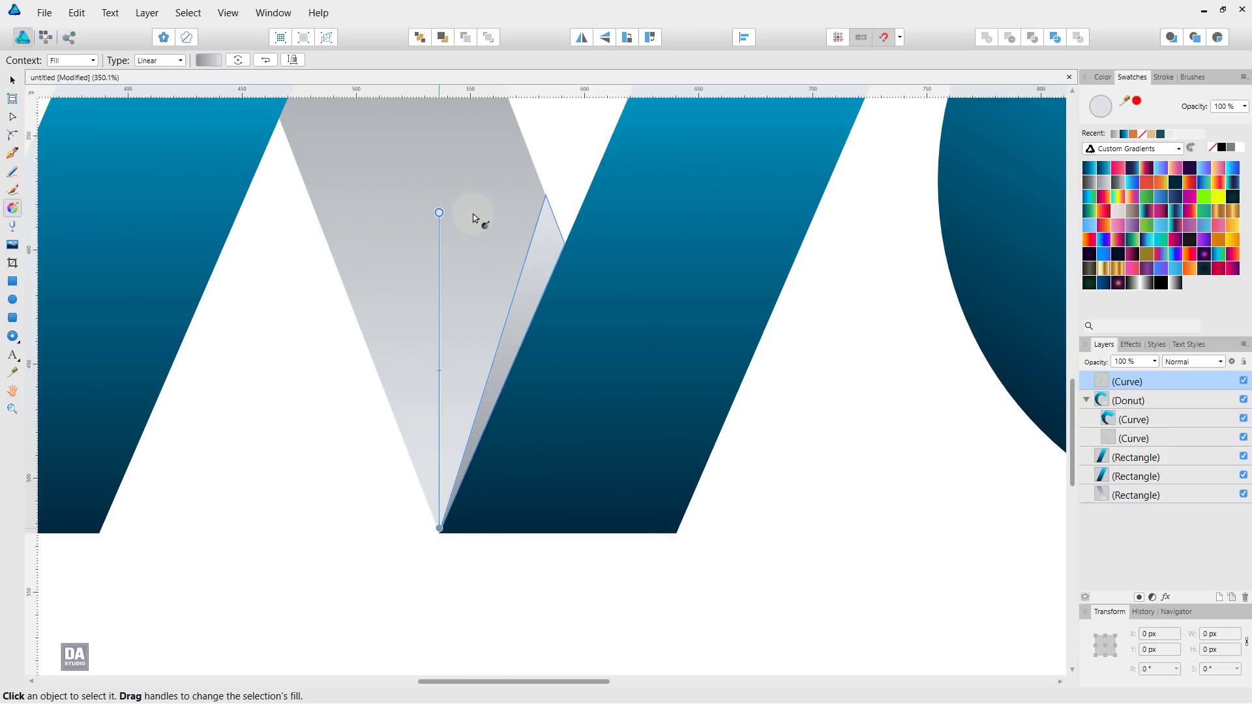
{"action": "left_click", "coordinate": [1171, 361]}
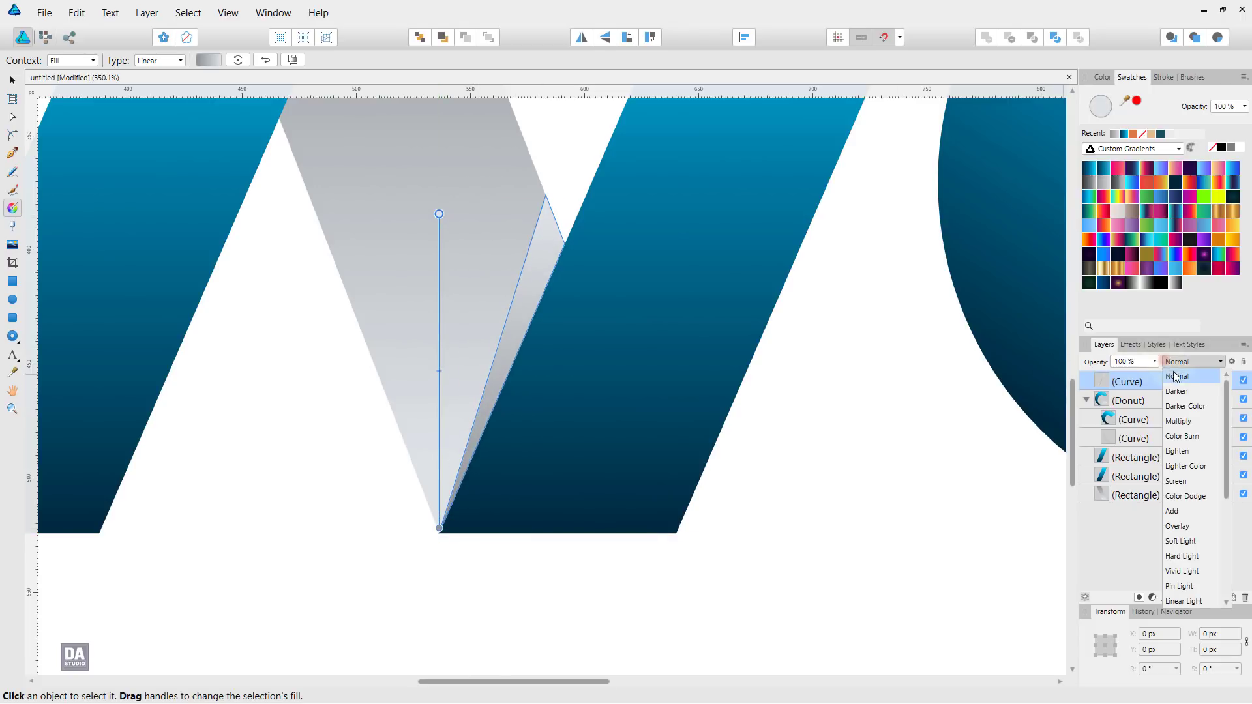
{"action": "left_click", "coordinate": [1181, 421]}
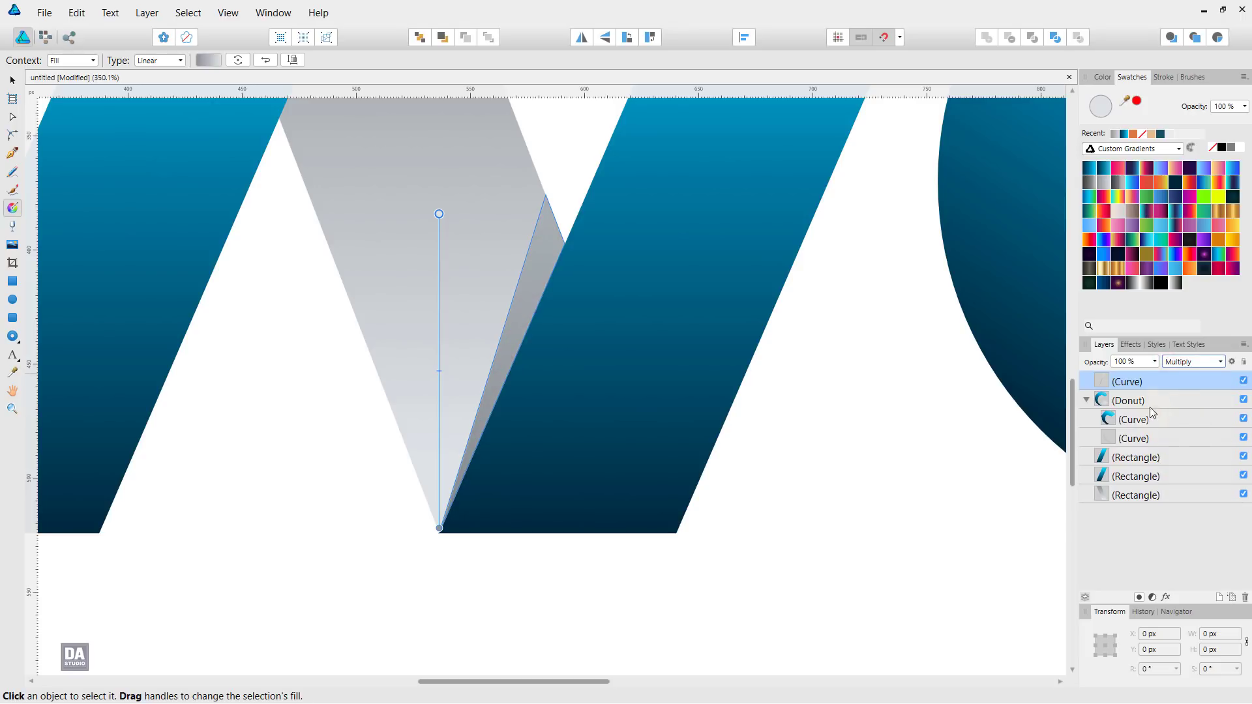
{"action": "mouse_move", "coordinate": [440, 214]}
{"action": "left_mouse_down"}
{"action": "mouse_move", "coordinate": [426, 285]}
{"action": "mouse_move", "coordinate": [439, 256]}
{"action": "left_mouse_up"}
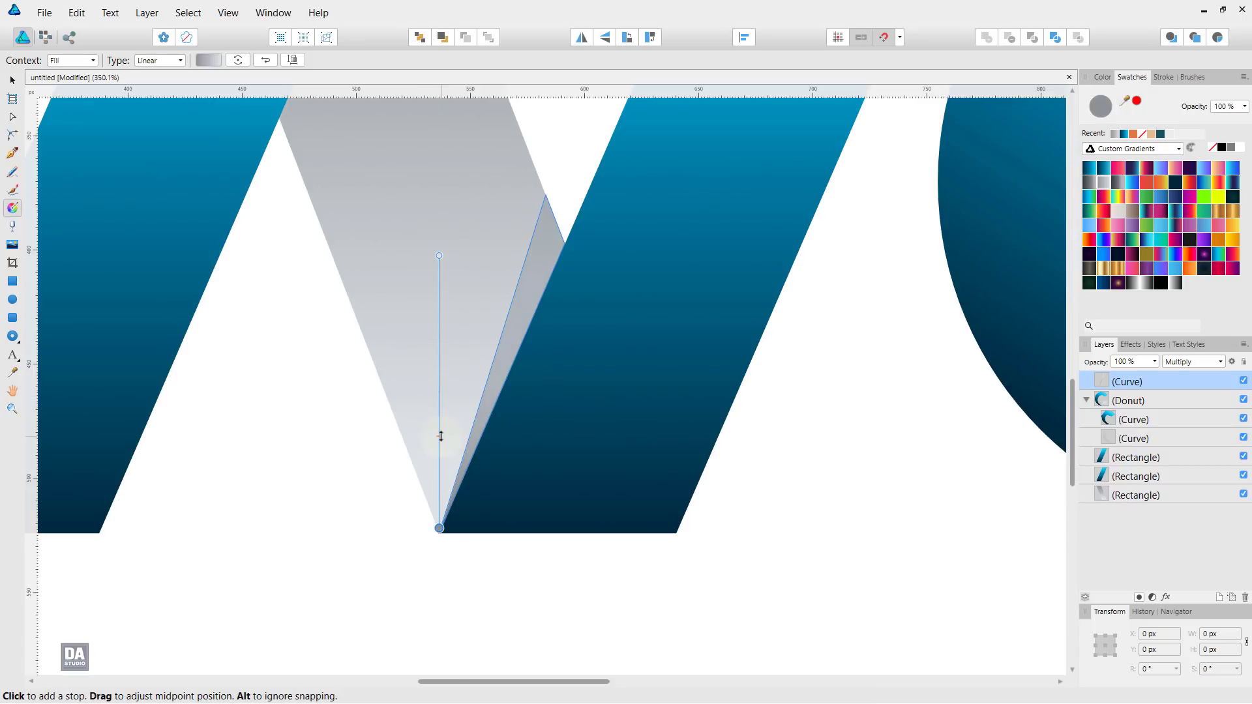
{"action": "left_click_drag", "start_coordinate": [439, 256], "coordinate": [441, 291]}
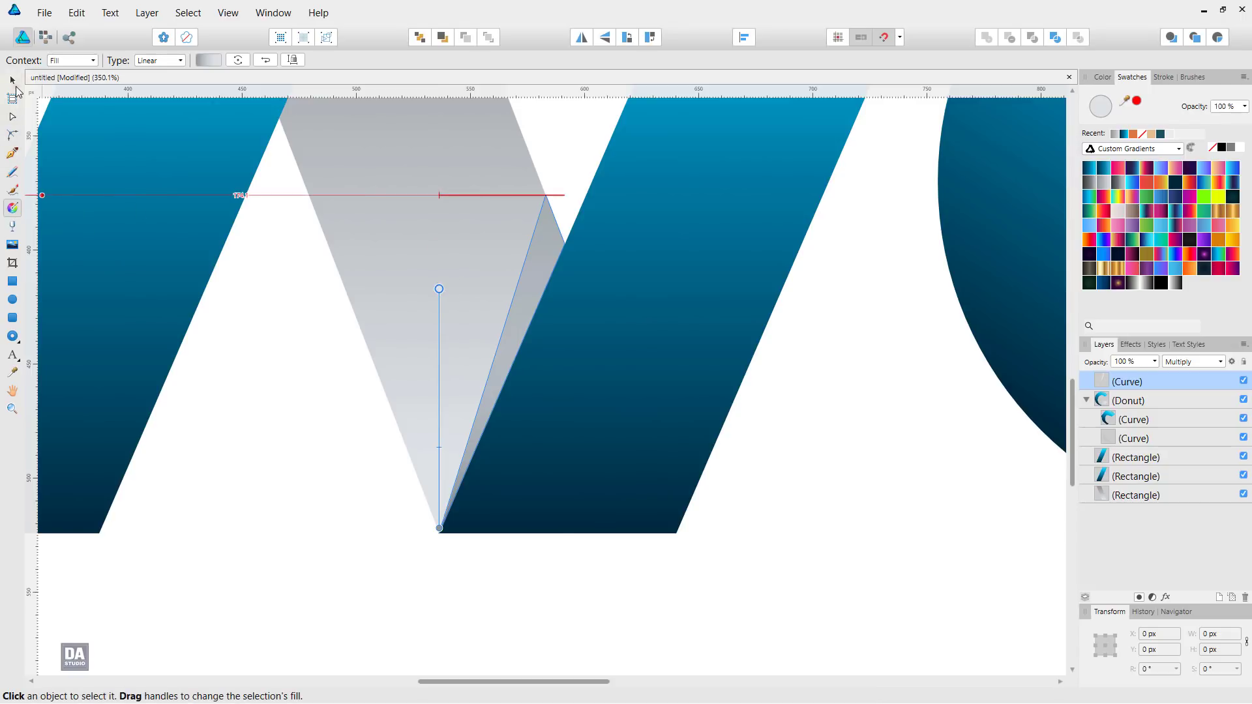
{"action": "left_click", "coordinate": [11, 79]}
{"action": "left_click", "coordinate": [274, 390]}
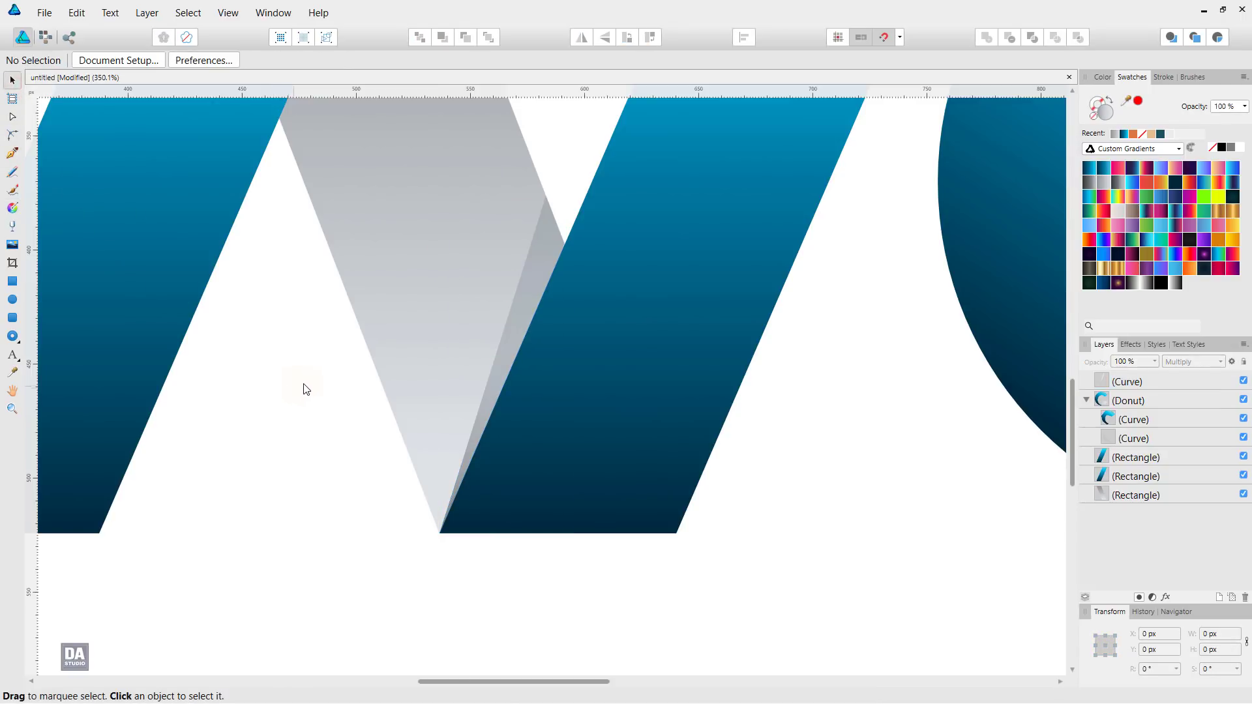
Lighten the triangle gradient's end stop to near white in the Fill settings
{"action": "left_click", "coordinate": [515, 311]}
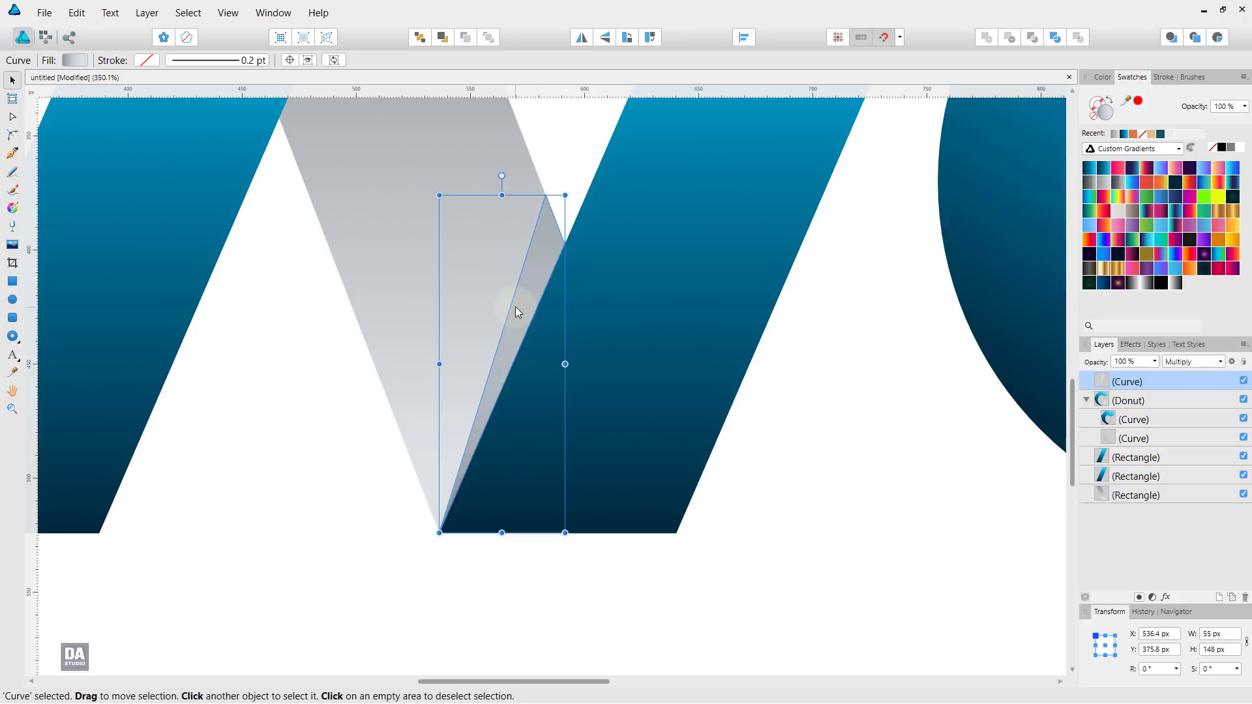
{"action": "left_click", "coordinate": [76, 61]}
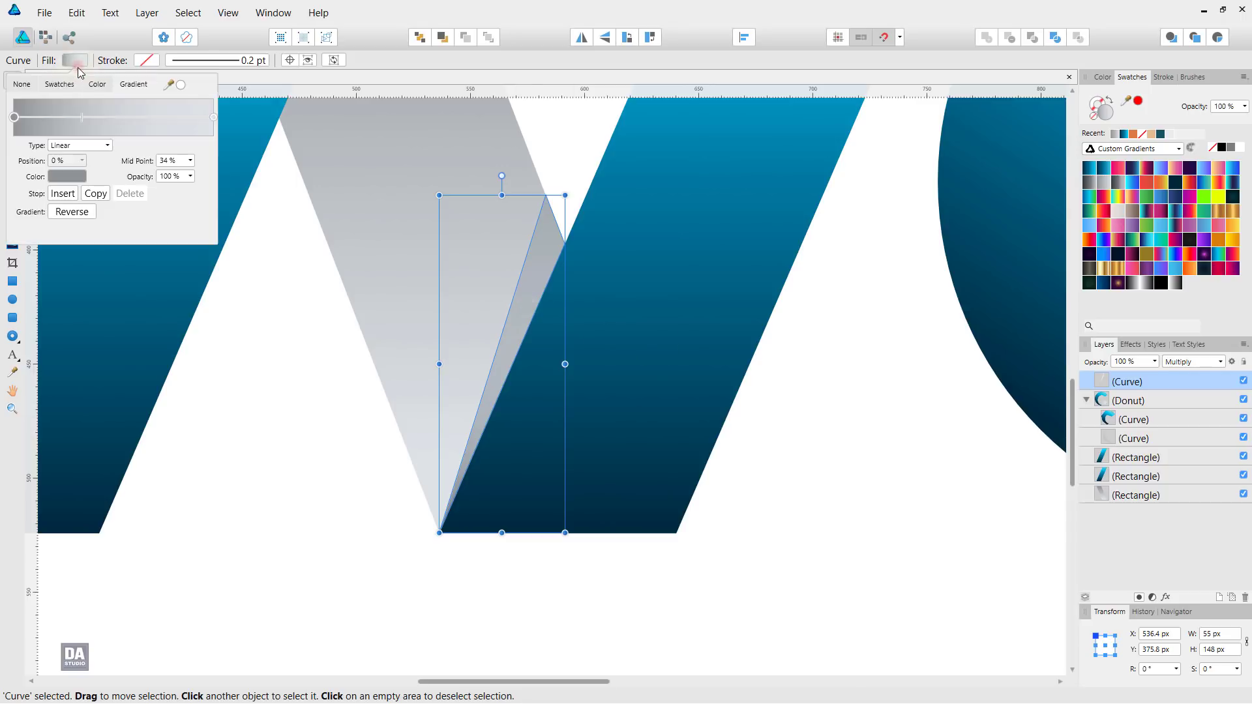
{"action": "left_click", "coordinate": [214, 116]}
{"action": "left_click", "coordinate": [67, 176]}
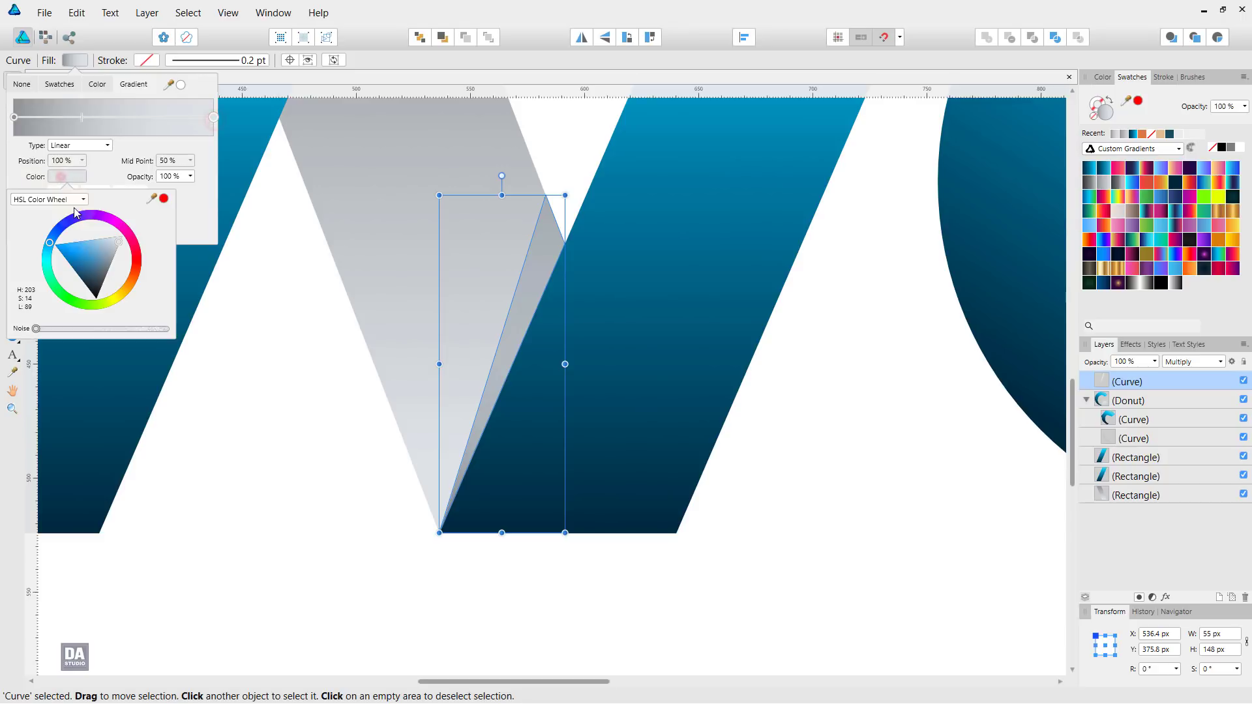
{"action": "left_click_drag", "start_coordinate": [108, 249], "coordinate": [128, 243]}
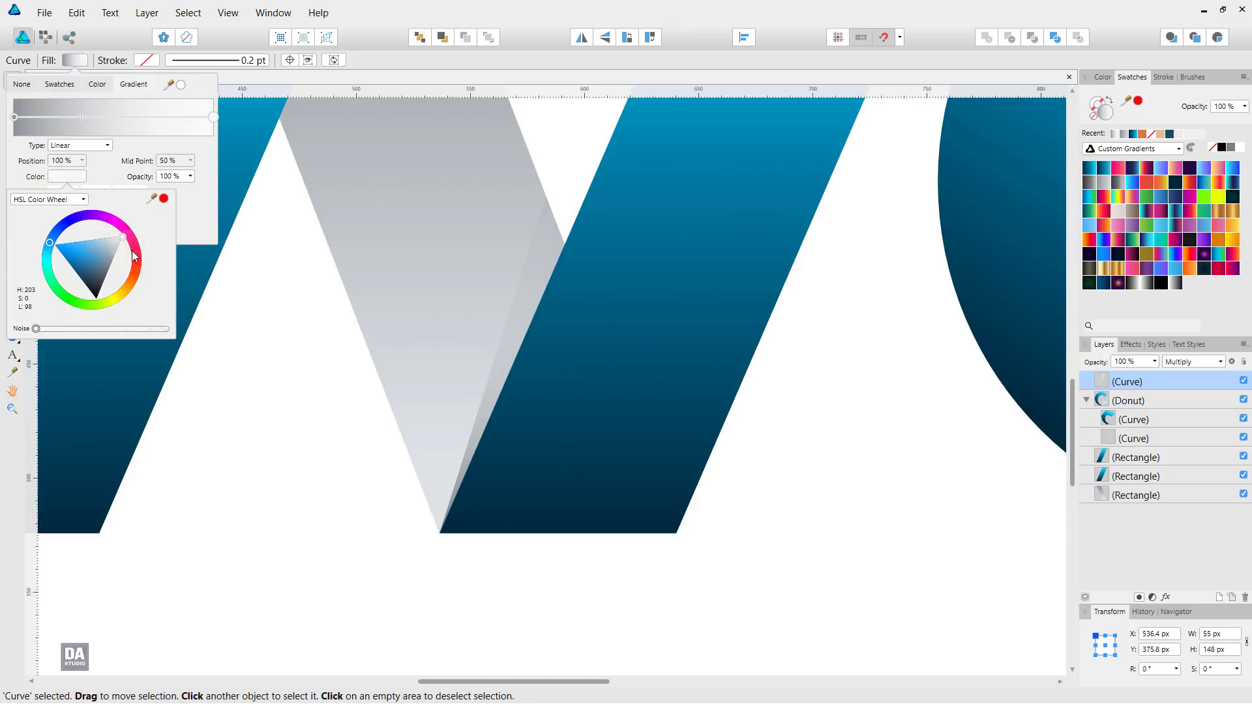
{"action": "left_click", "coordinate": [296, 446]}
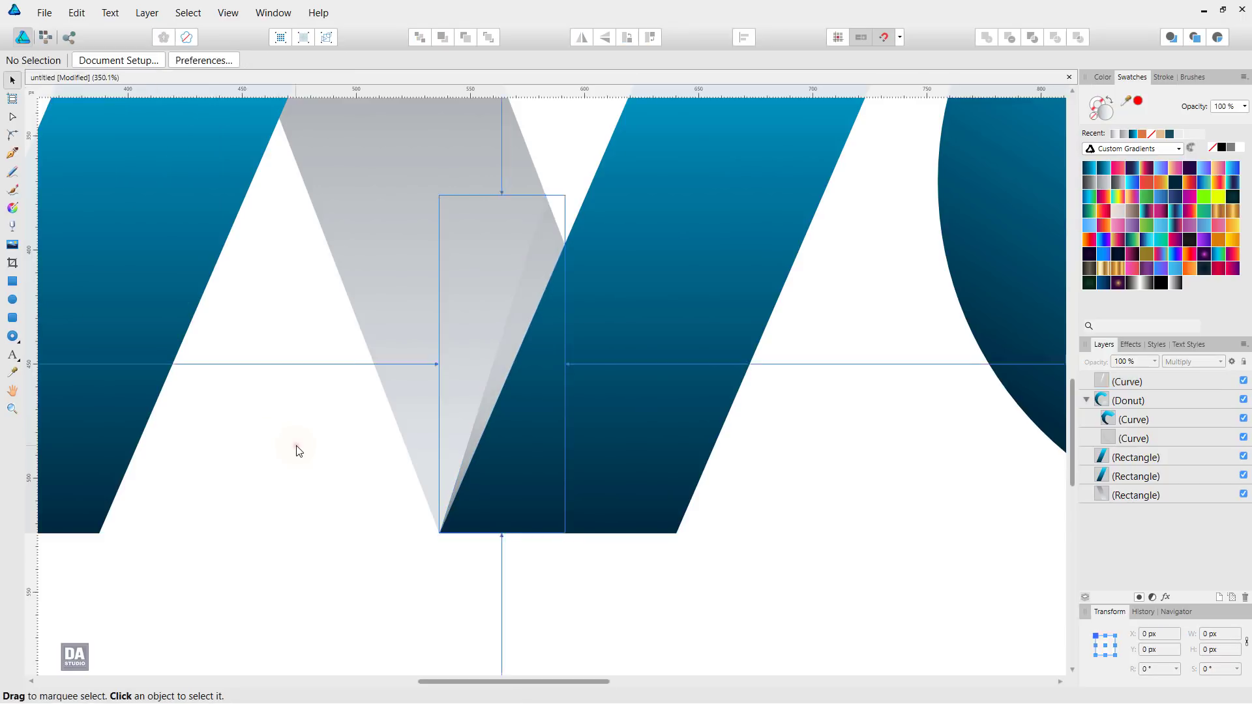
{"action": "left_click", "coordinate": [510, 346]}
{"action": "scroll", "coordinate": [447, 313], "scroll_direction": "down", "scroll_amount": 2}
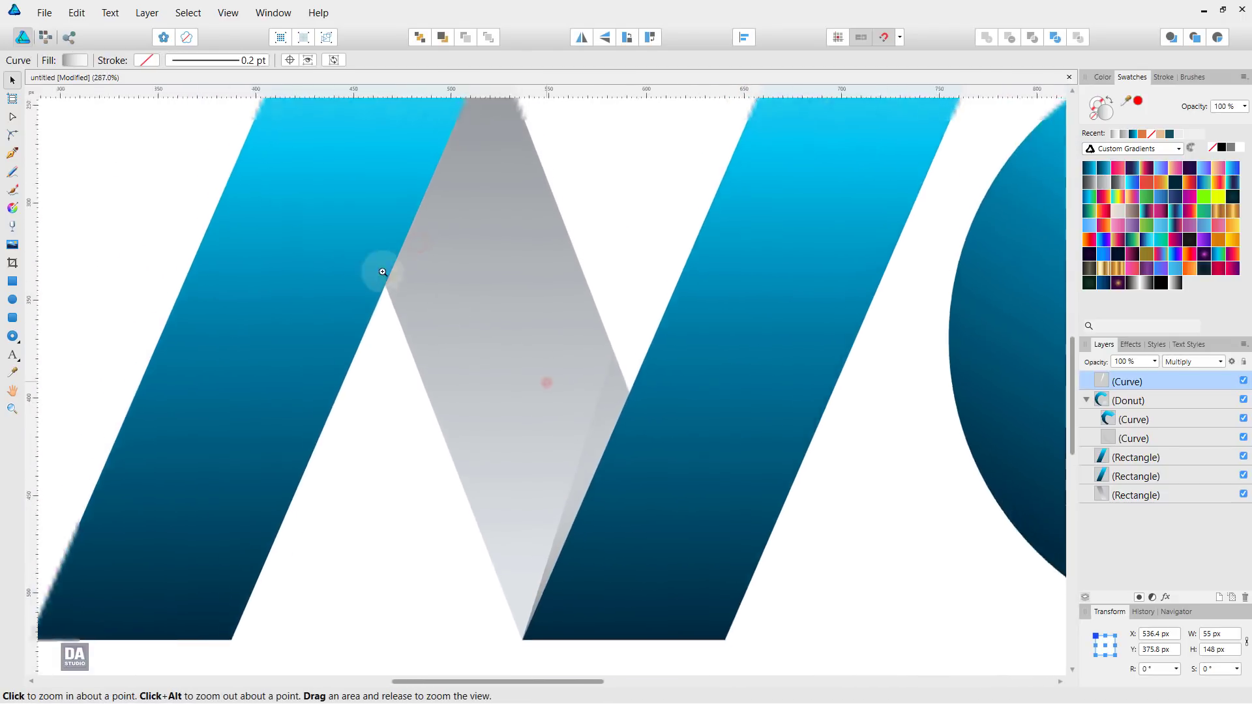
Duplicate the fold shadow, rotate it 180° and snap it into the N's top-left fold
{"action": "scroll", "coordinate": [383, 272], "scroll_direction": "down", "scroll_amount": 1}
{"action": "key", "text": "v"}
{"action": "key", "text": "ctrl+j"}
{"action": "left_click_drag", "start_coordinate": [591, 460], "coordinate": [501, 339]}
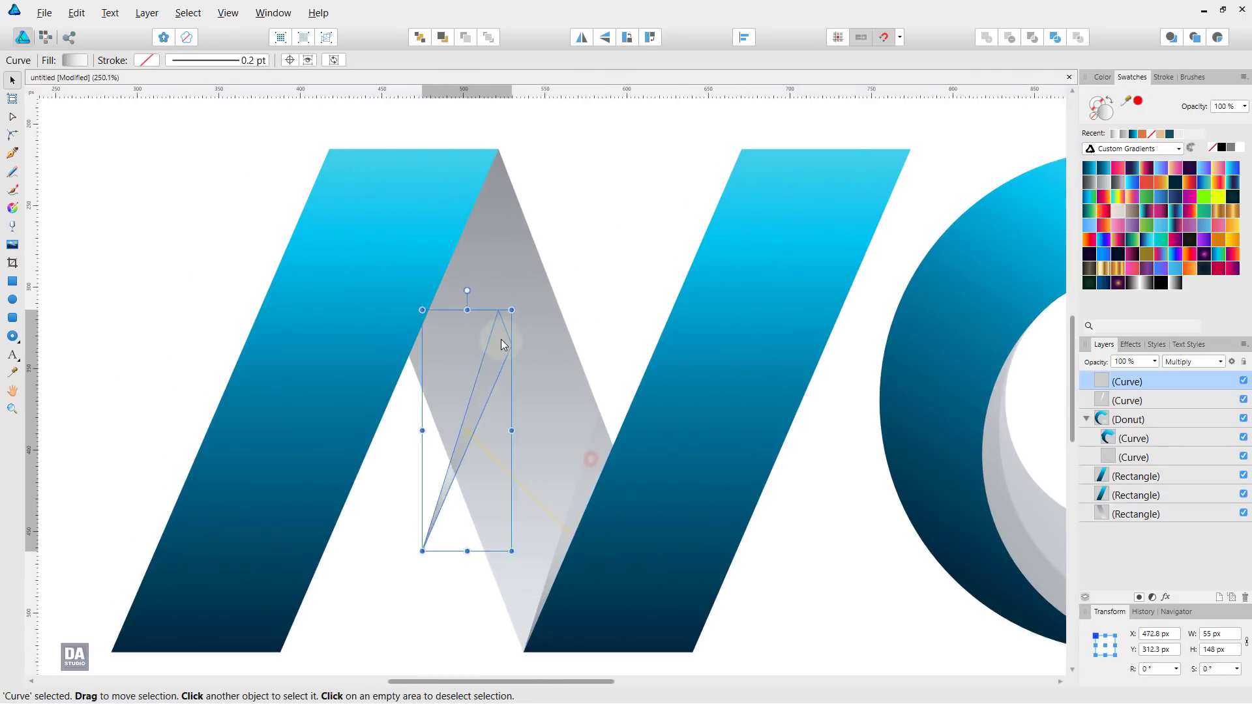
{"action": "mouse_move", "coordinate": [515, 555]}
{"action": "left_mouse_down"}
{"action": "mouse_move", "coordinate": [501, 325]}
{"action": "mouse_move", "coordinate": [400, 288]}
{"action": "mouse_move", "coordinate": [464, 253]}
{"action": "left_mouse_up"}
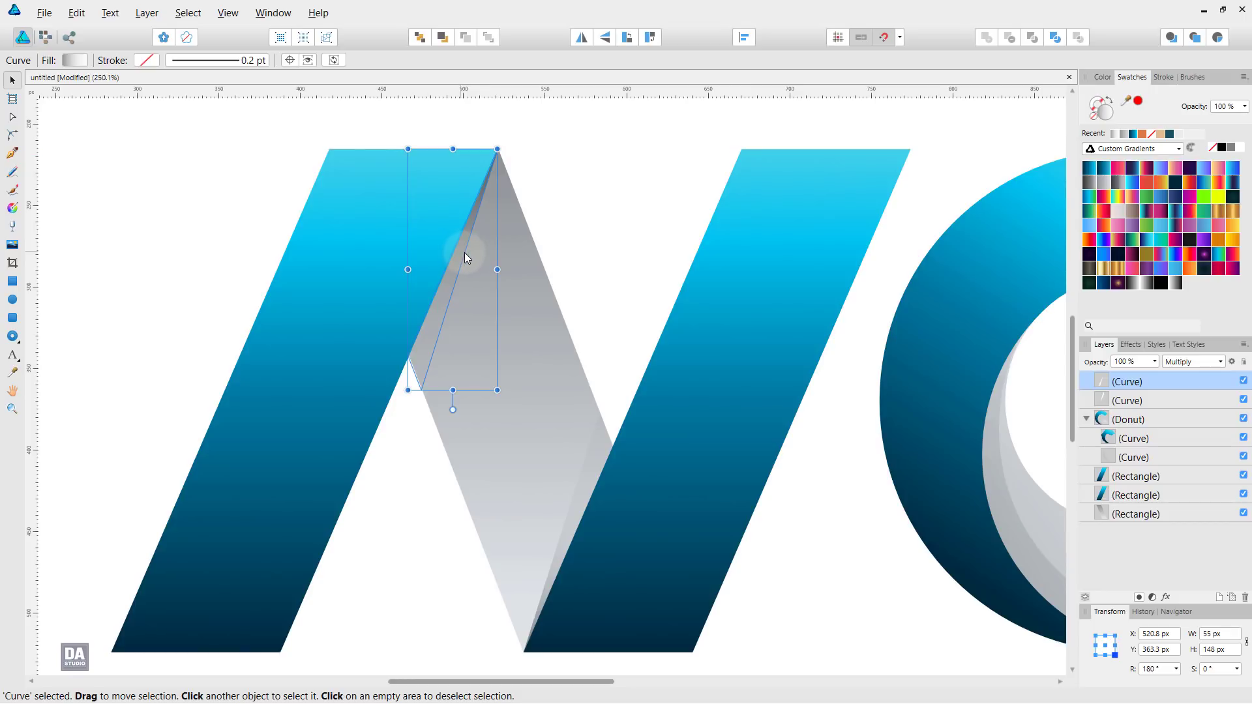
{"action": "left_click_drag", "start_coordinate": [443, 306], "coordinate": [440, 309]}
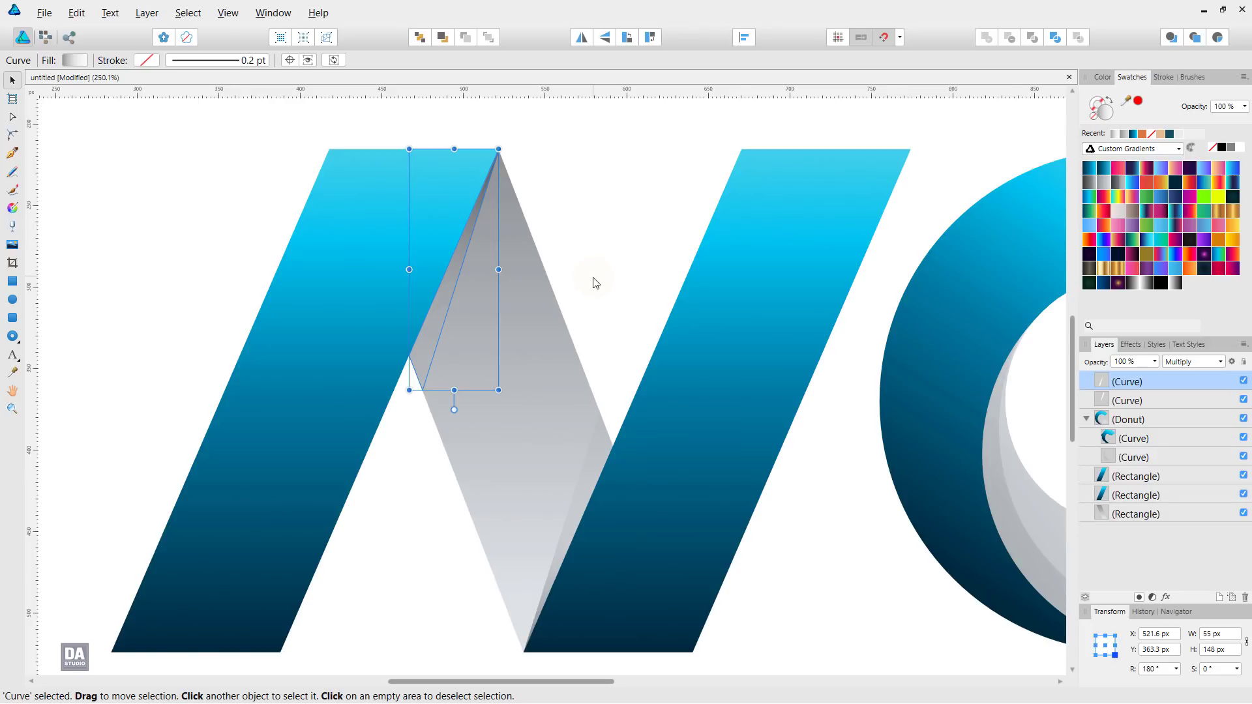
Bring both blue N strokes to the front, above the fold shadows
{"action": "scroll", "coordinate": [594, 282], "scroll_direction": "down", "scroll_amount": 1}
{"action": "left_click_drag", "start_coordinate": [590, 372], "coordinate": [506, 352]}
{"action": "left_click", "coordinate": [593, 394]}
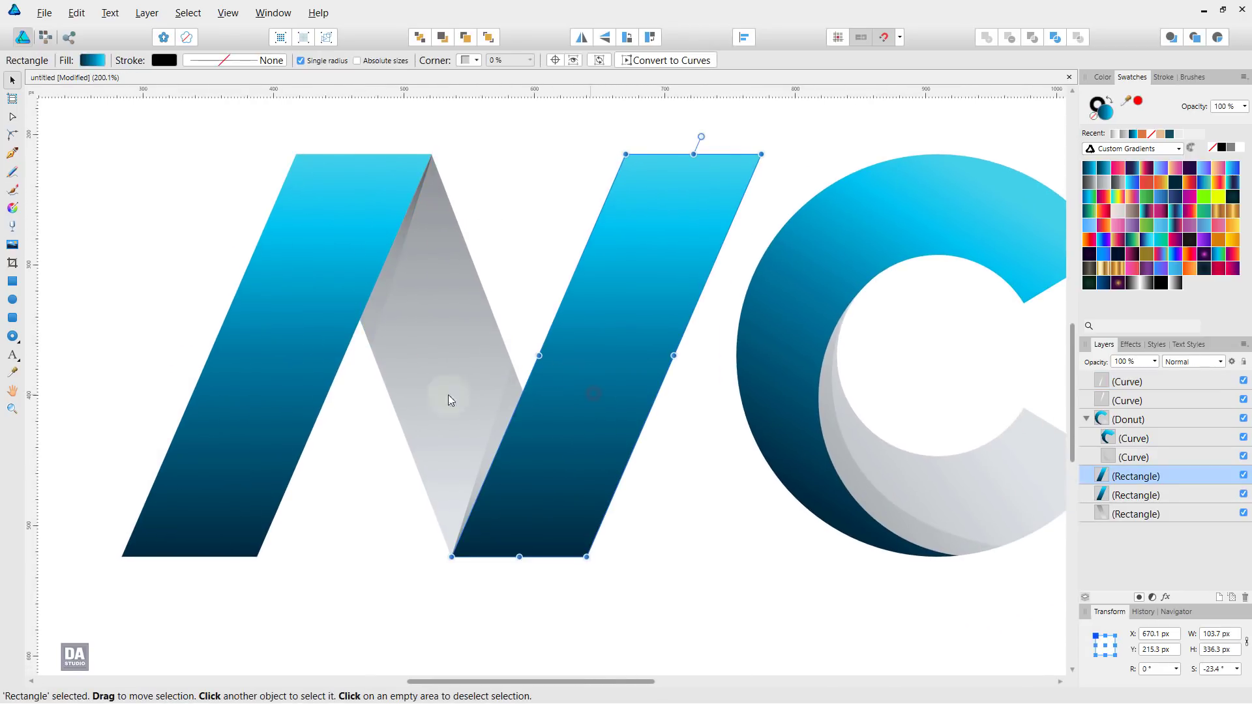
{"action": "left_click", "coordinate": [272, 395], "text": "shift"}
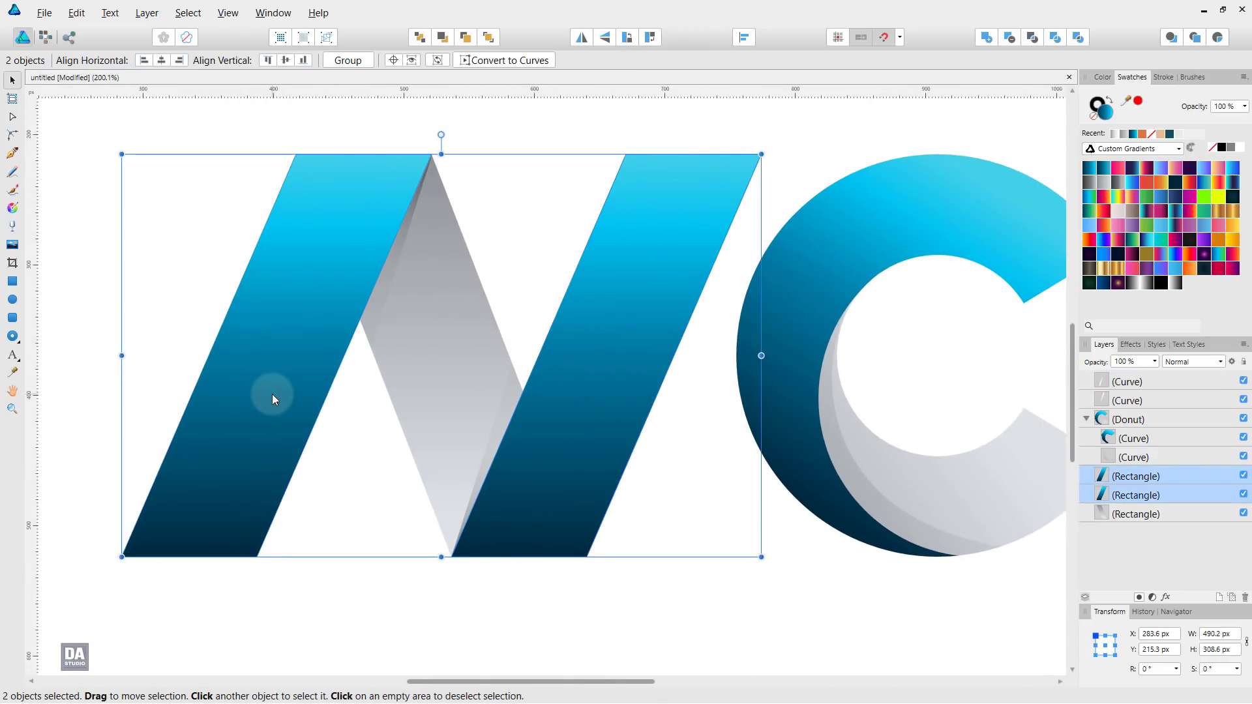
{"action": "key", "text": "ctrl+bracketright"}
{"action": "key", "text": "ctrl+bracketright"}
{"action": "key", "text": "ctrl+bracketright"}
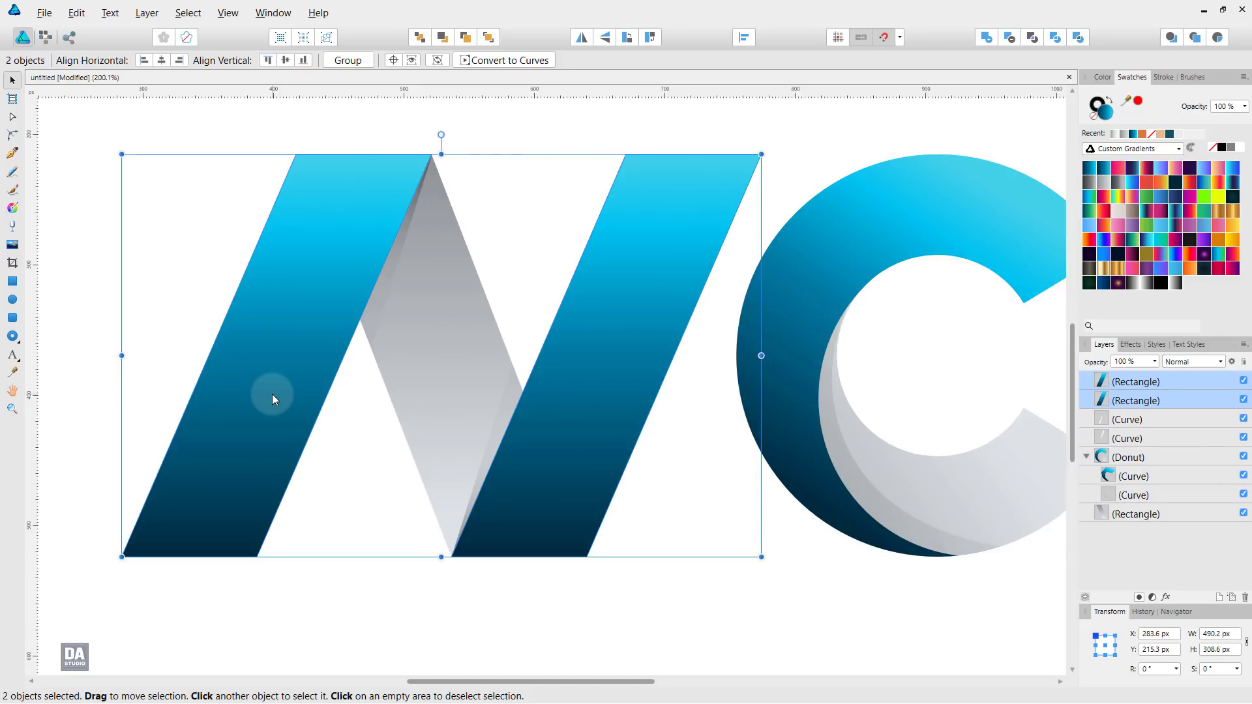
{"action": "left_click", "coordinate": [812, 582]}
Zoom out to frame the logo and give the C's gray inner fold a lighter recent gradient
{"action": "key", "text": "z"}
{"action": "left_click", "coordinate": [681, 515], "text": "alt"}
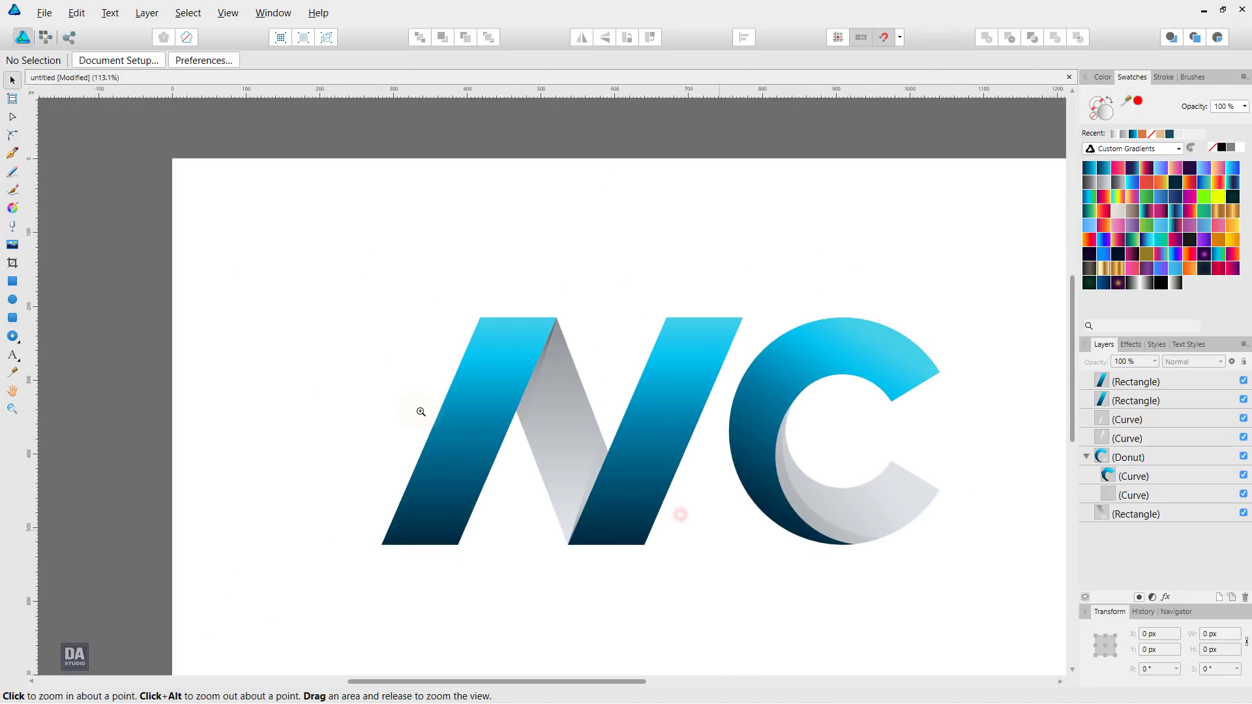
{"action": "left_click_drag", "start_coordinate": [811, 559], "coordinate": [633, 518]}
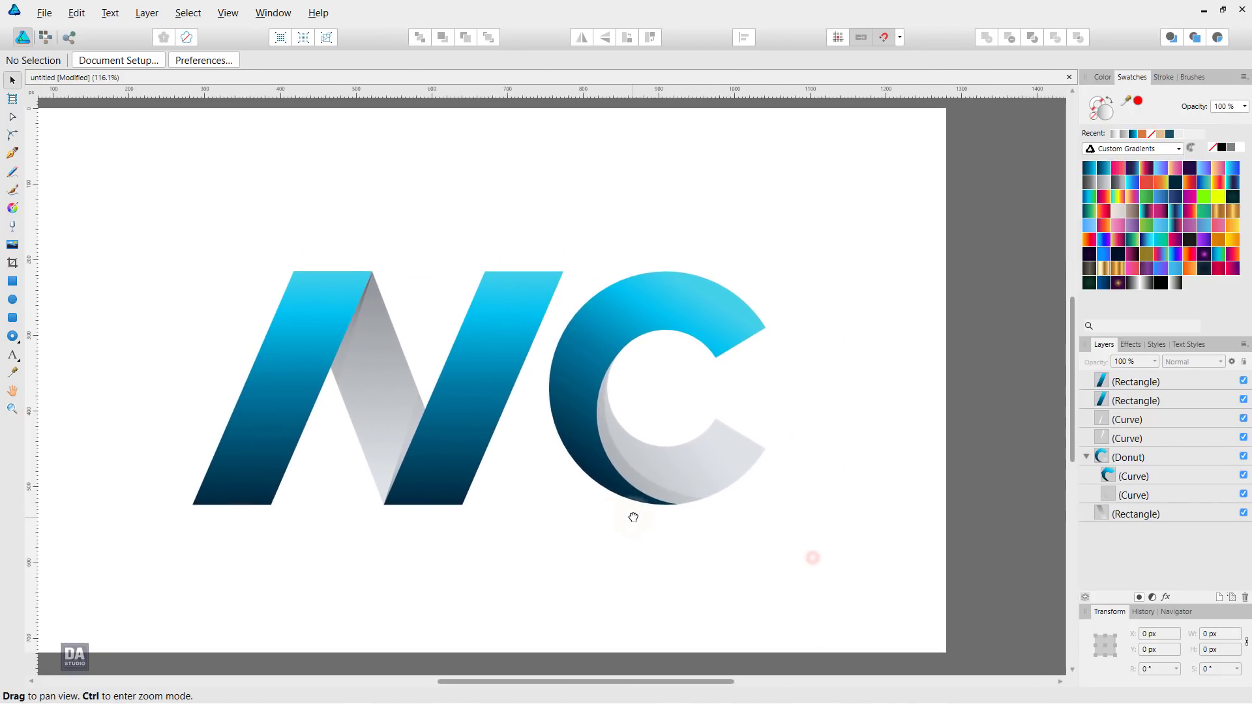
{"action": "left_click", "coordinate": [667, 496]}
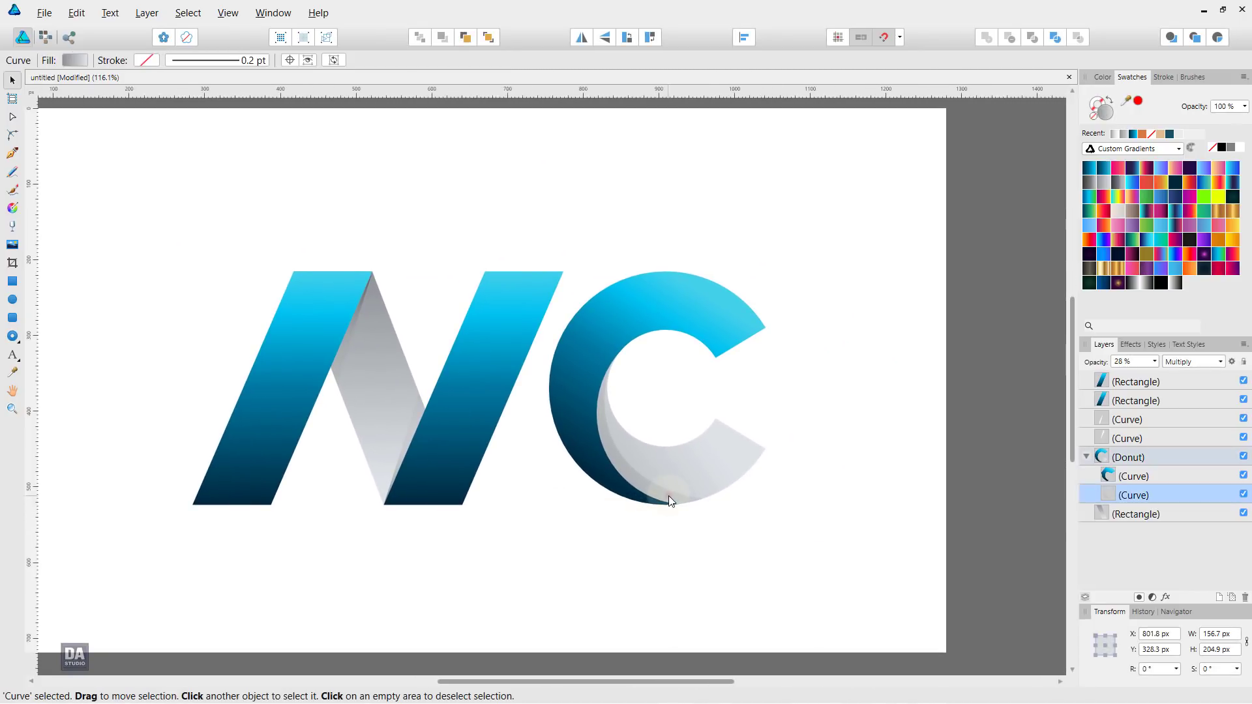
{"action": "left_click", "coordinate": [1115, 135]}
{"action": "key", "text": "g"}
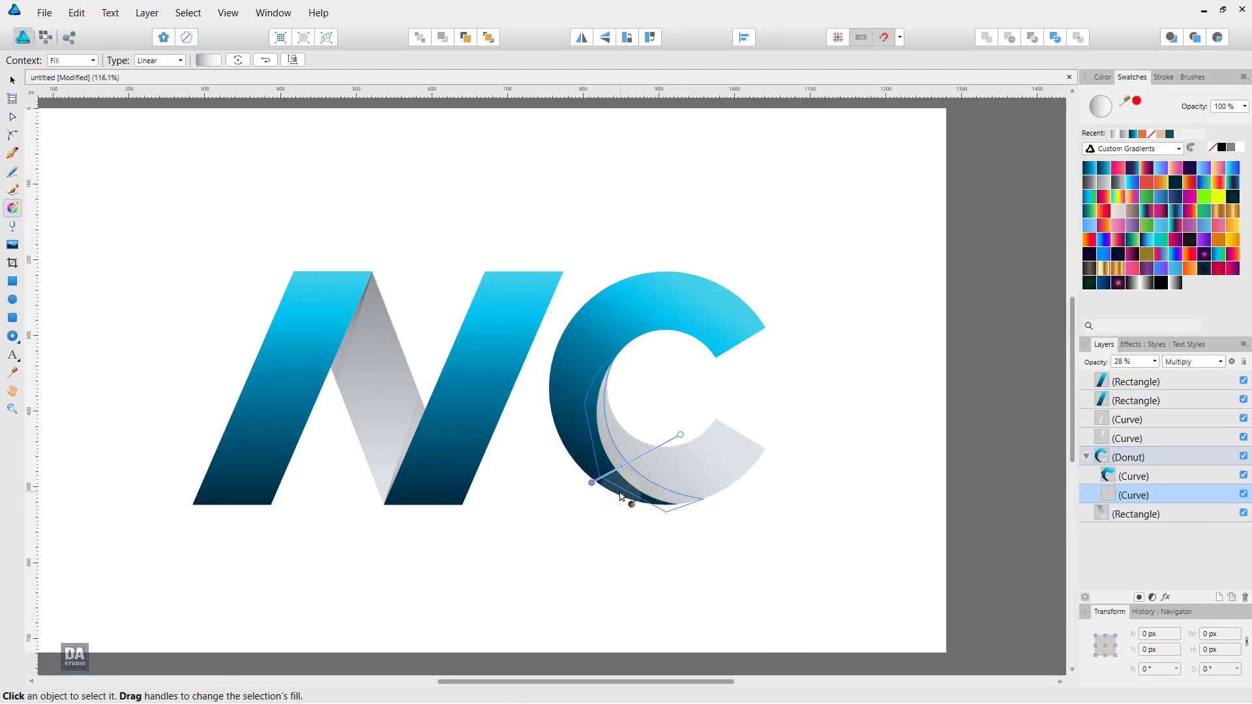
{"action": "left_click_drag", "start_coordinate": [681, 437], "coordinate": [659, 442]}
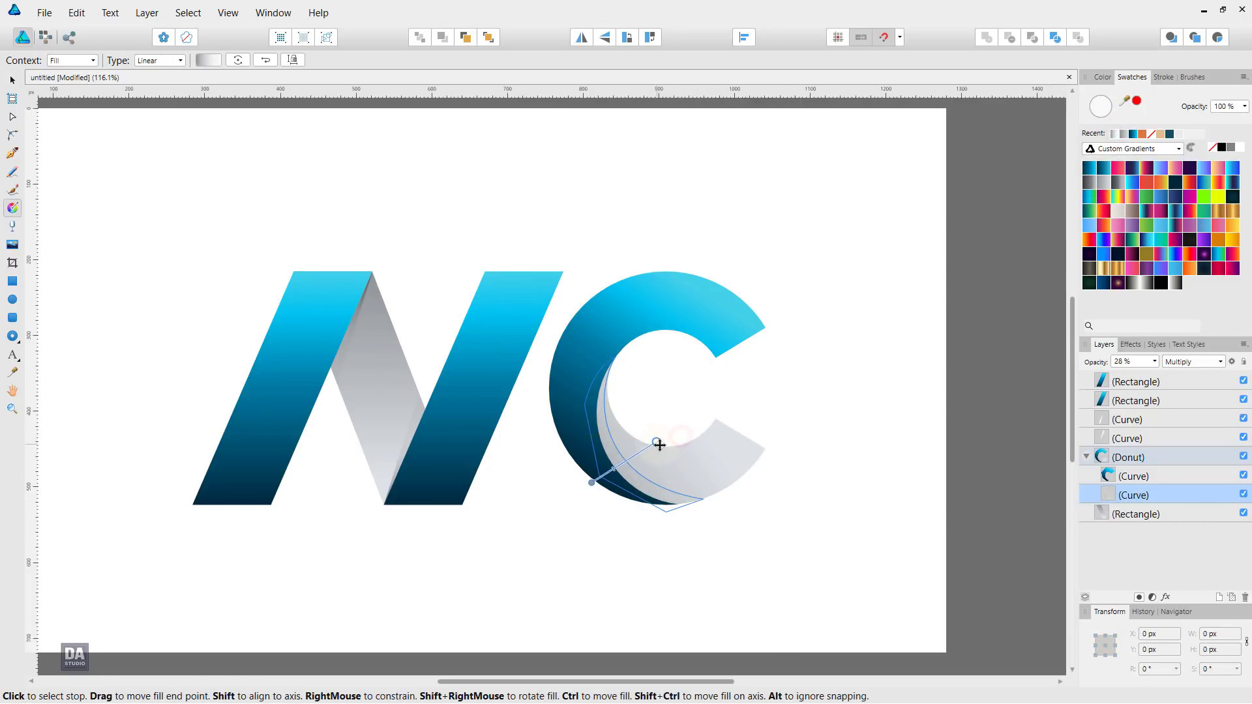
{"action": "left_click", "coordinate": [13, 81]}
{"action": "left_click", "coordinate": [197, 267]}
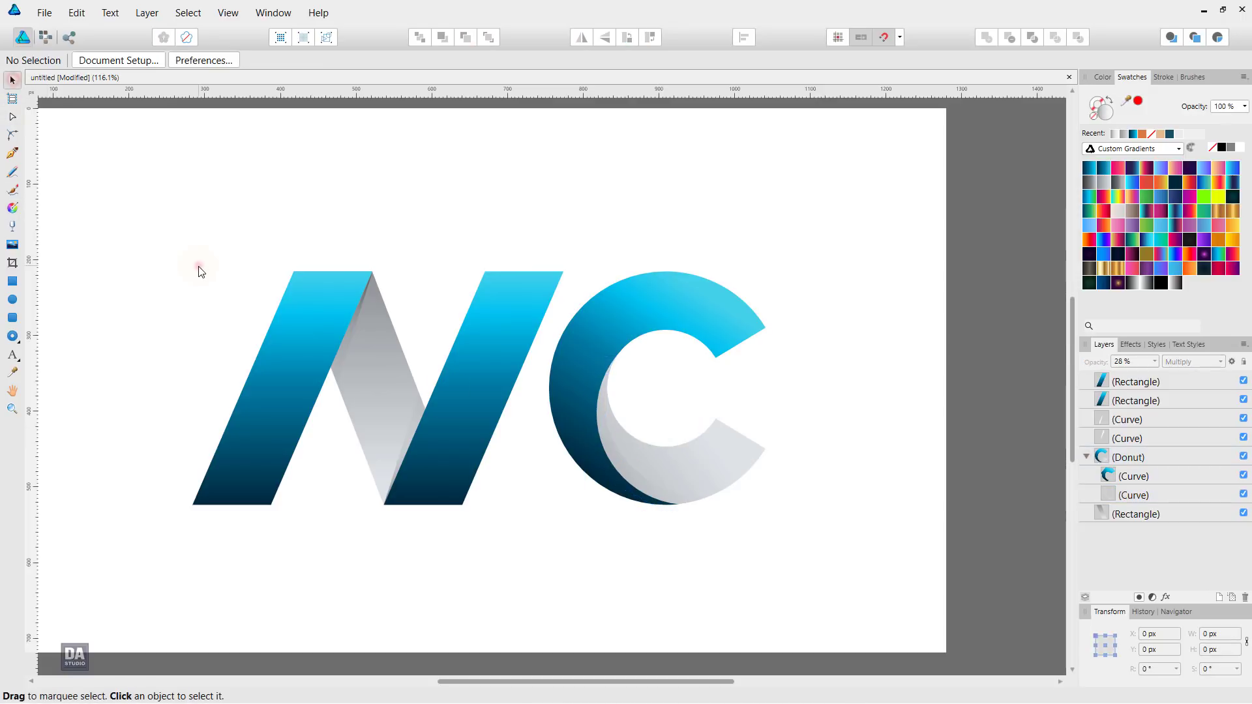
Re-angle the C fold's gradient diagonally toward the C's centre, then fit the page in view
{"action": "left_click", "coordinate": [675, 489]}
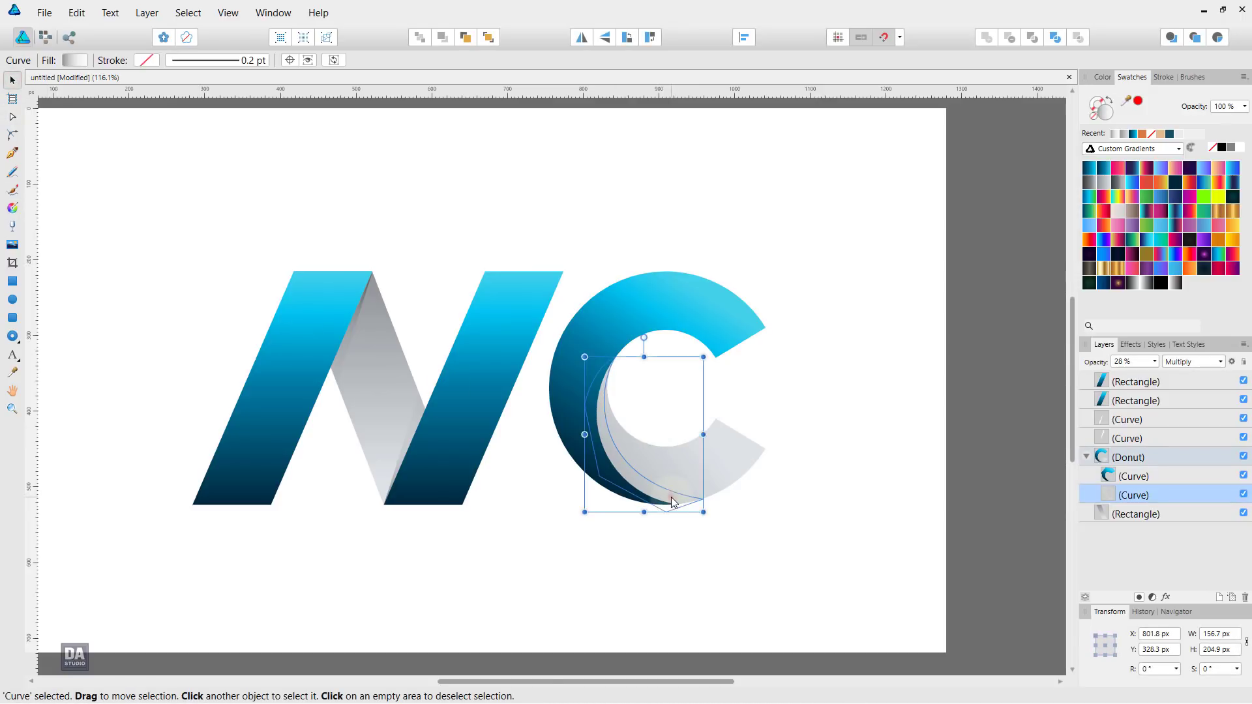
{"action": "scroll", "coordinate": [674, 489], "scroll_direction": "up", "scroll_amount": 5}
{"action": "scroll", "coordinate": [257, 366], "scroll_direction": "down", "scroll_amount": 1}
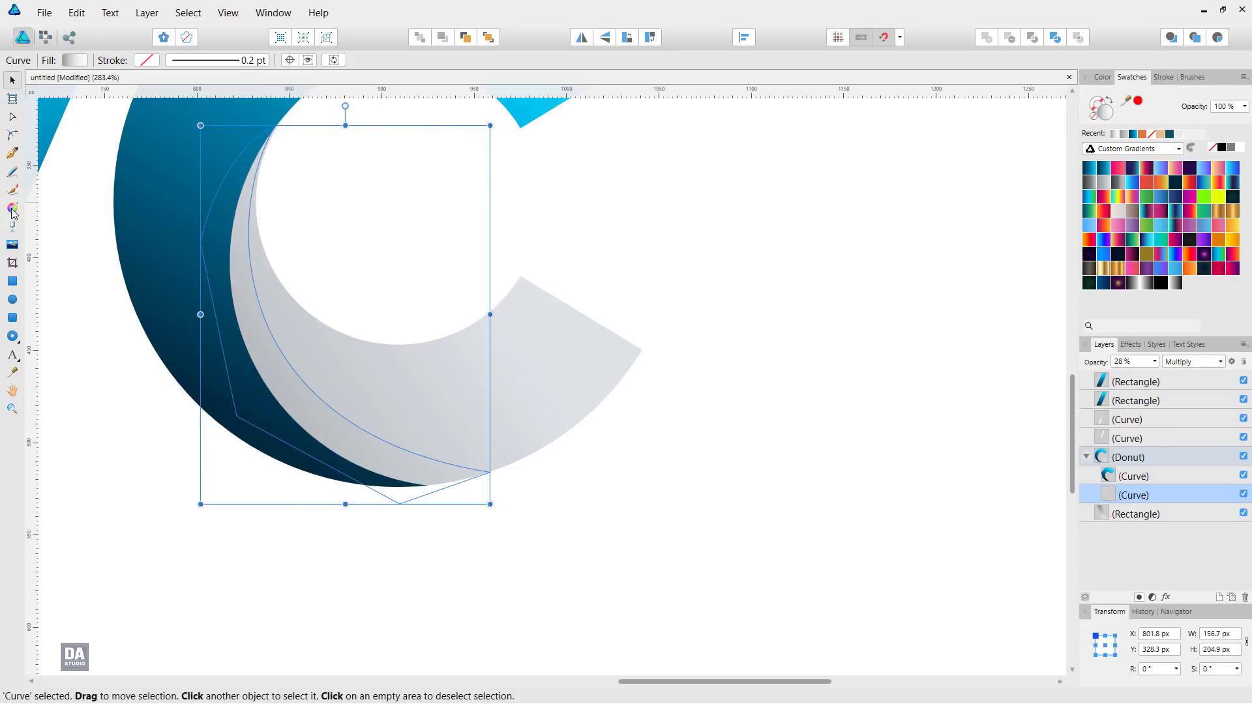
{"action": "key", "text": "g"}
{"action": "mouse_move", "coordinate": [308, 369]}
{"action": "left_mouse_down"}
{"action": "mouse_move", "coordinate": [445, 298]}
{"action": "mouse_move", "coordinate": [435, 262]}
{"action": "left_mouse_up"}
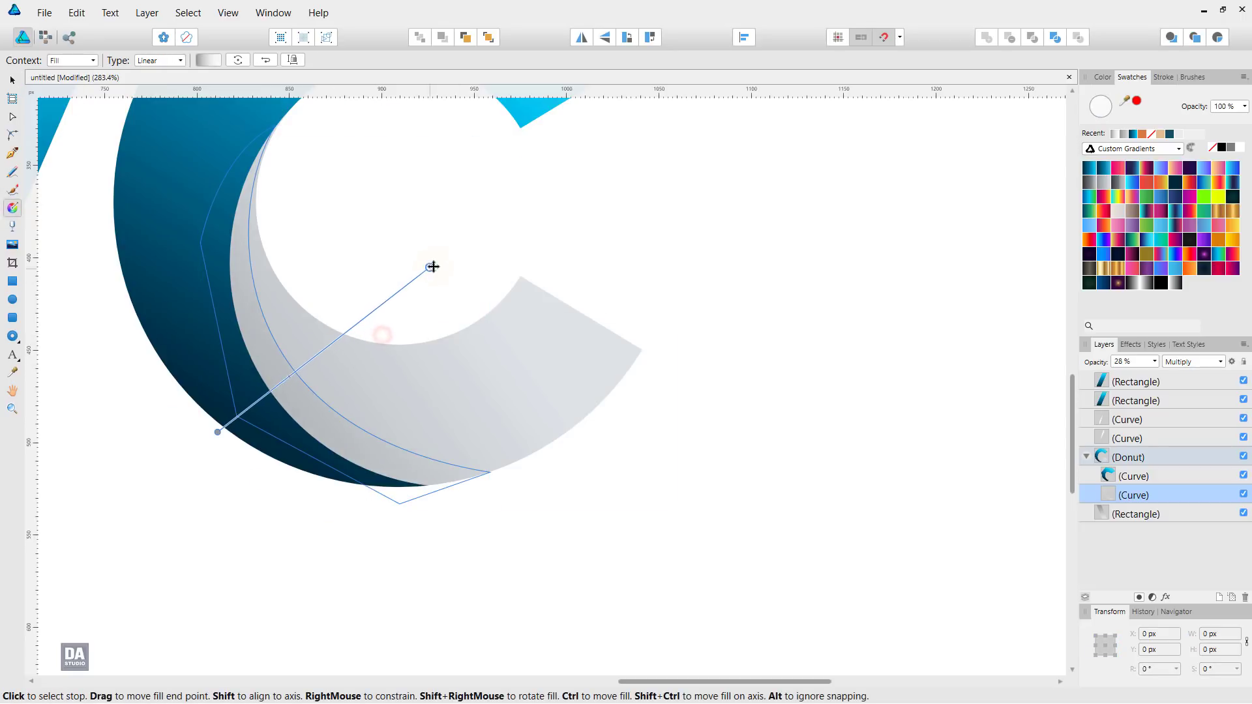
{"action": "left_click_drag", "start_coordinate": [218, 431], "coordinate": [278, 468]}
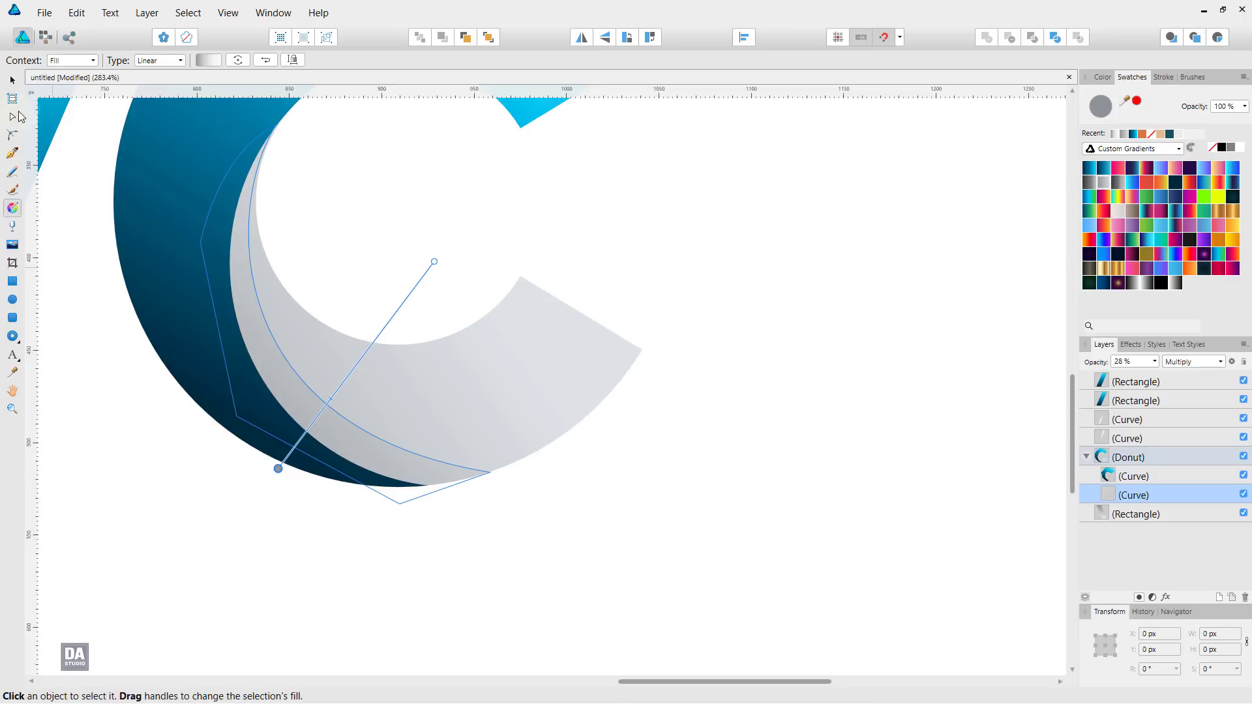
{"action": "left_click", "coordinate": [12, 80]}
{"action": "left_click", "coordinate": [113, 278]}
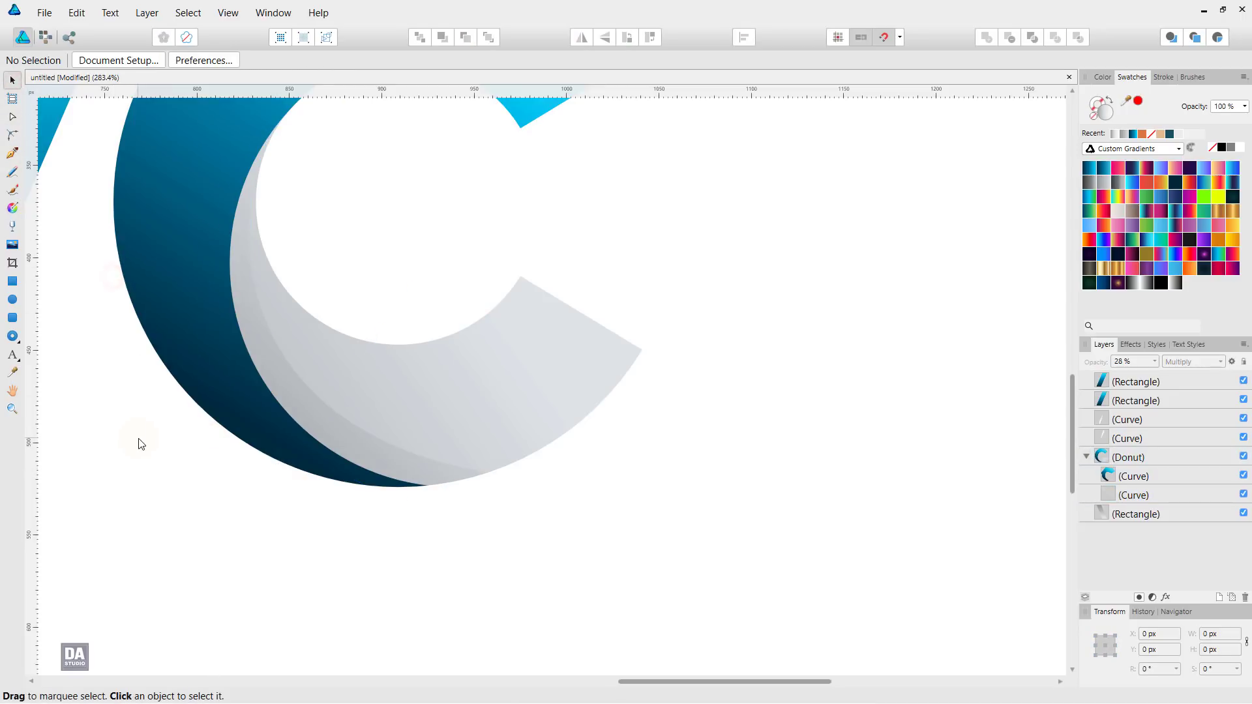
{"action": "key", "text": "ctrl+0"}
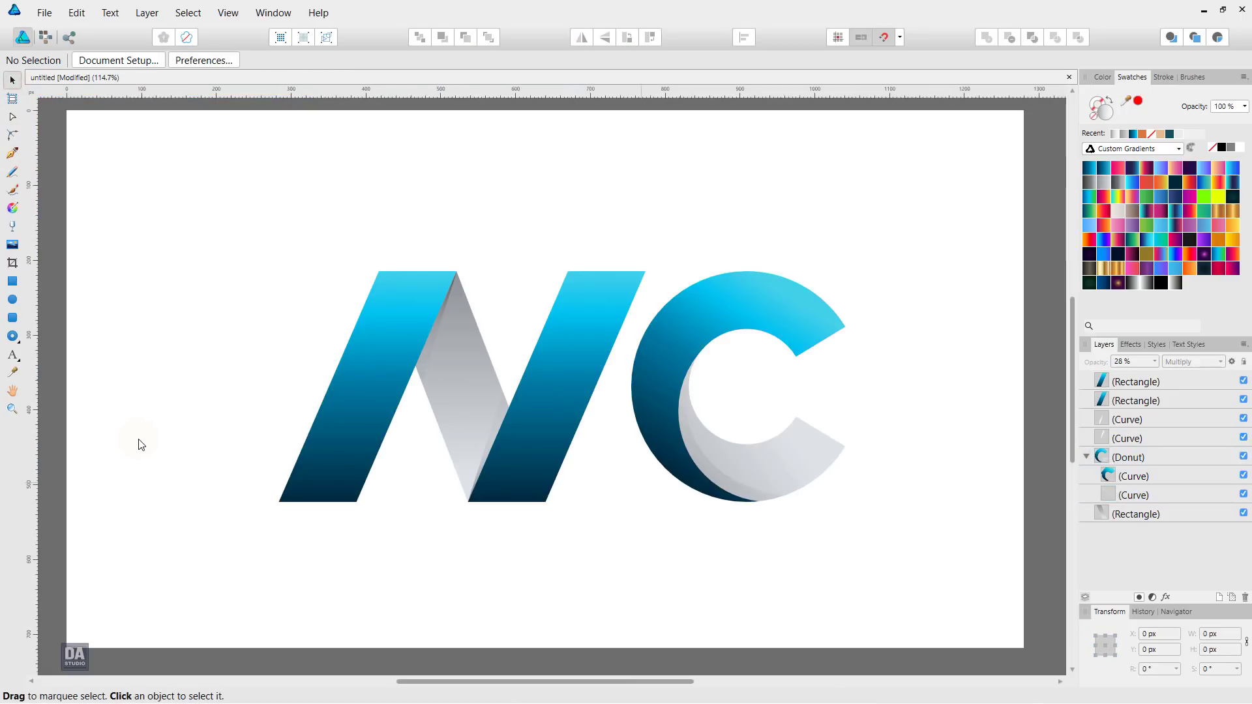
Select both blue N bars together with the N's gray fold
{"action": "left_click", "coordinate": [339, 459]}
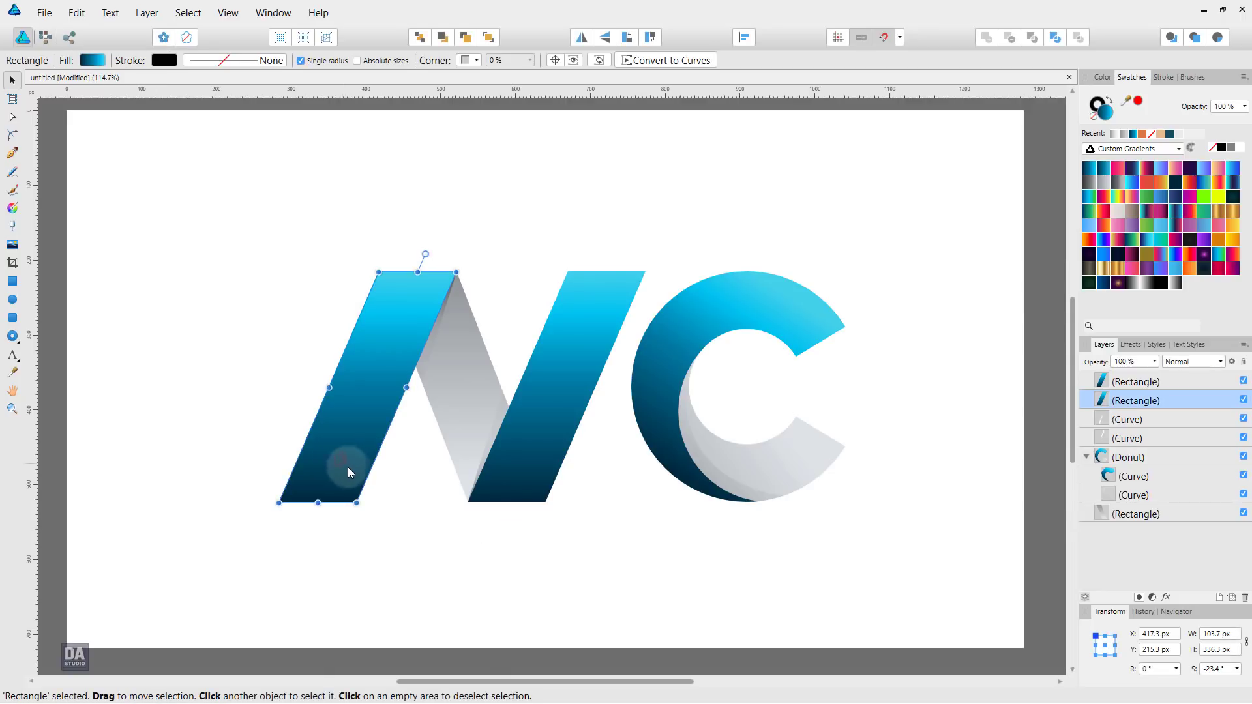
{"action": "left_click", "coordinate": [447, 420]}
{"action": "left_click", "coordinate": [378, 416], "text": "shift"}
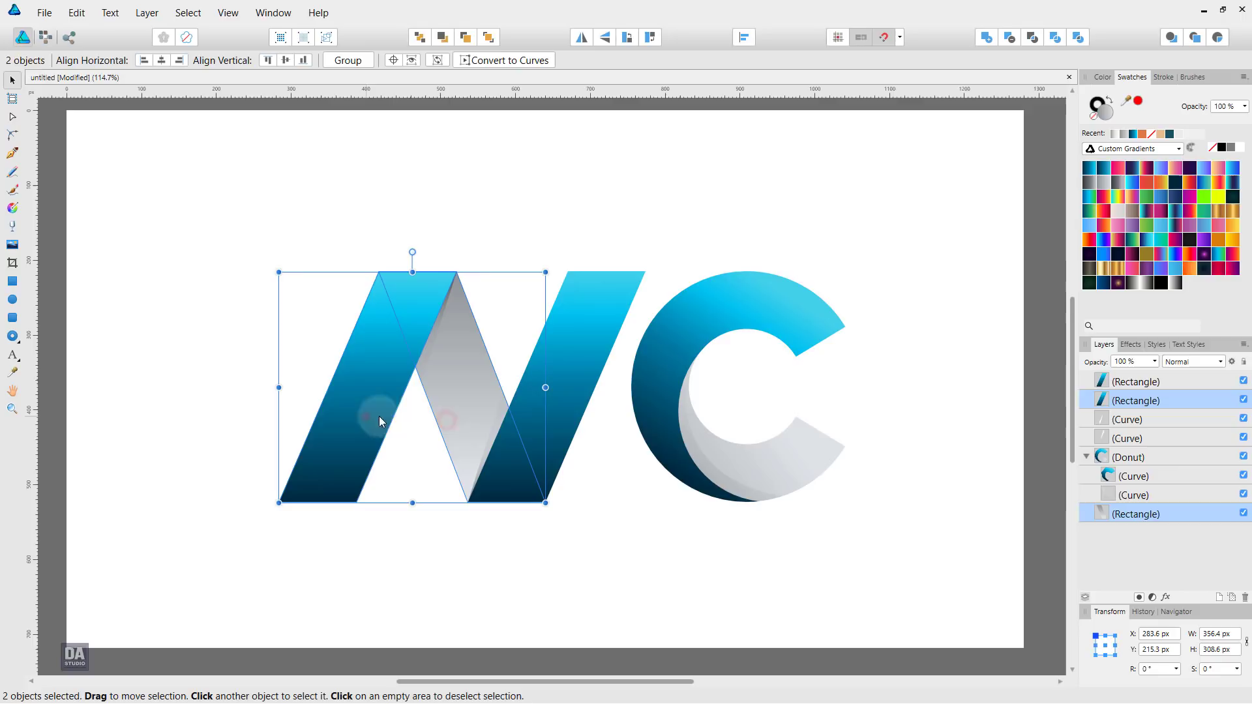
{"action": "left_click", "coordinate": [522, 409], "text": "shift"}
{"action": "scroll", "coordinate": [431, 372], "scroll_direction": "up", "scroll_amount": 3}
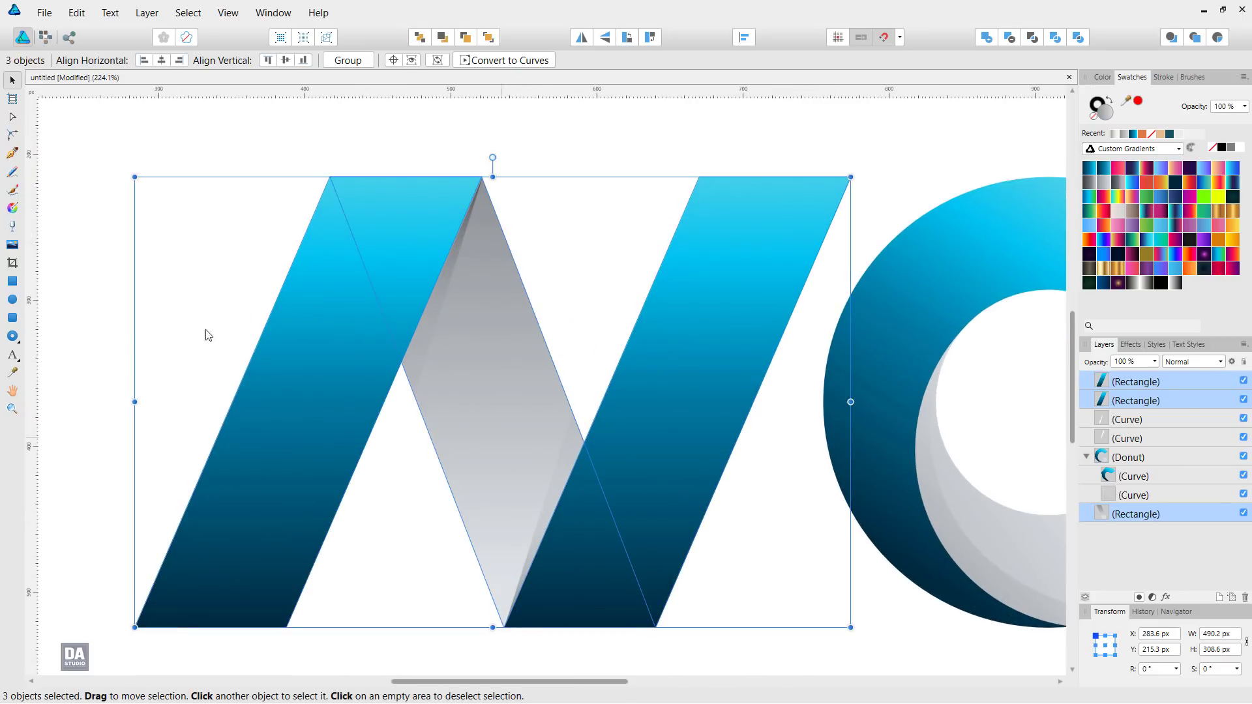
Select the bars' outer top-left and bottom-right corners and round them to a 39 px radius
{"action": "left_click", "coordinate": [18, 138]}
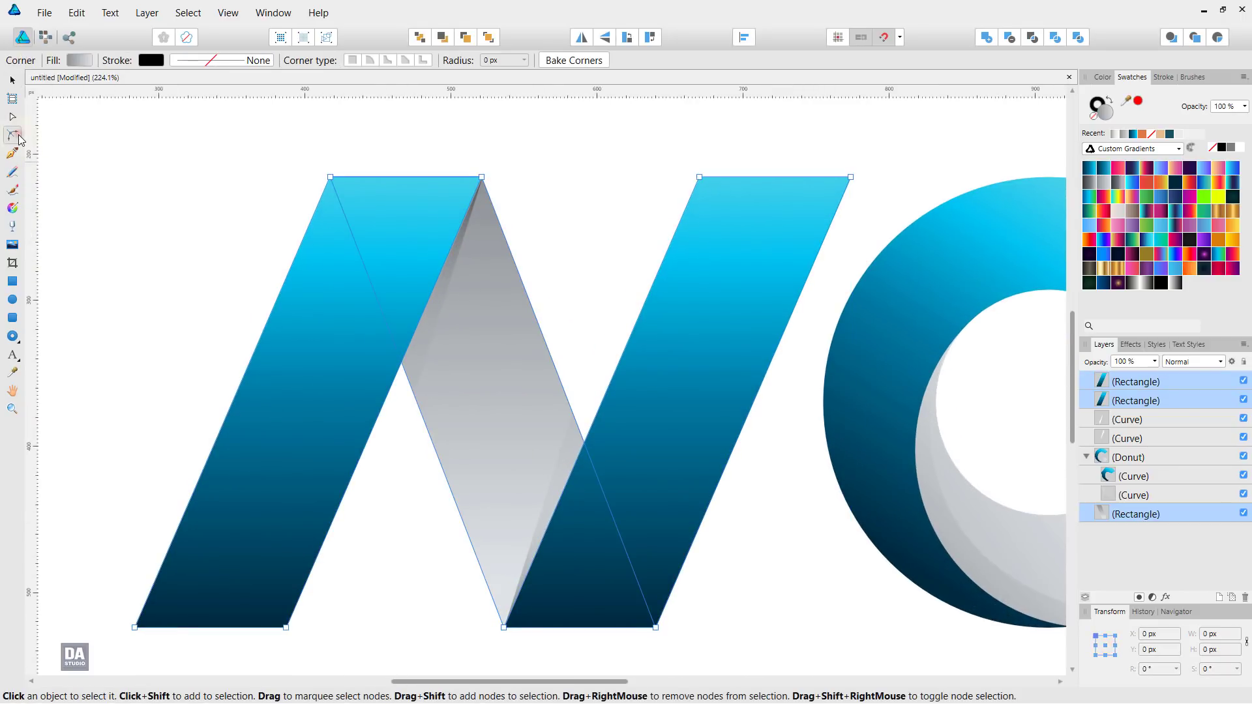
{"action": "mouse_move", "coordinate": [249, 136]}
{"action": "left_mouse_down"}
{"action": "mouse_move", "coordinate": [824, 228]}
{"action": "mouse_move", "coordinate": [339, 206]}
{"action": "left_mouse_up"}
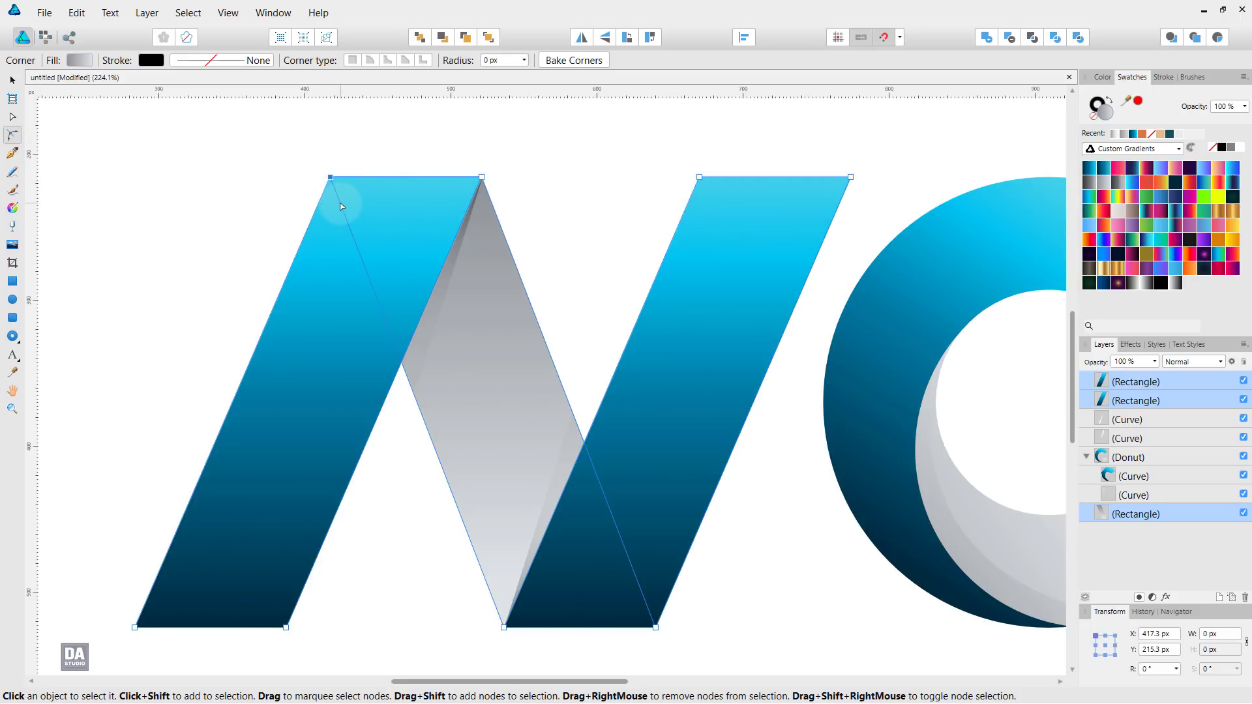
{"action": "left_click_drag", "start_coordinate": [489, 392], "coordinate": [470, 345]}
{"action": "left_click_drag", "start_coordinate": [395, 569], "coordinate": [463, 550]}
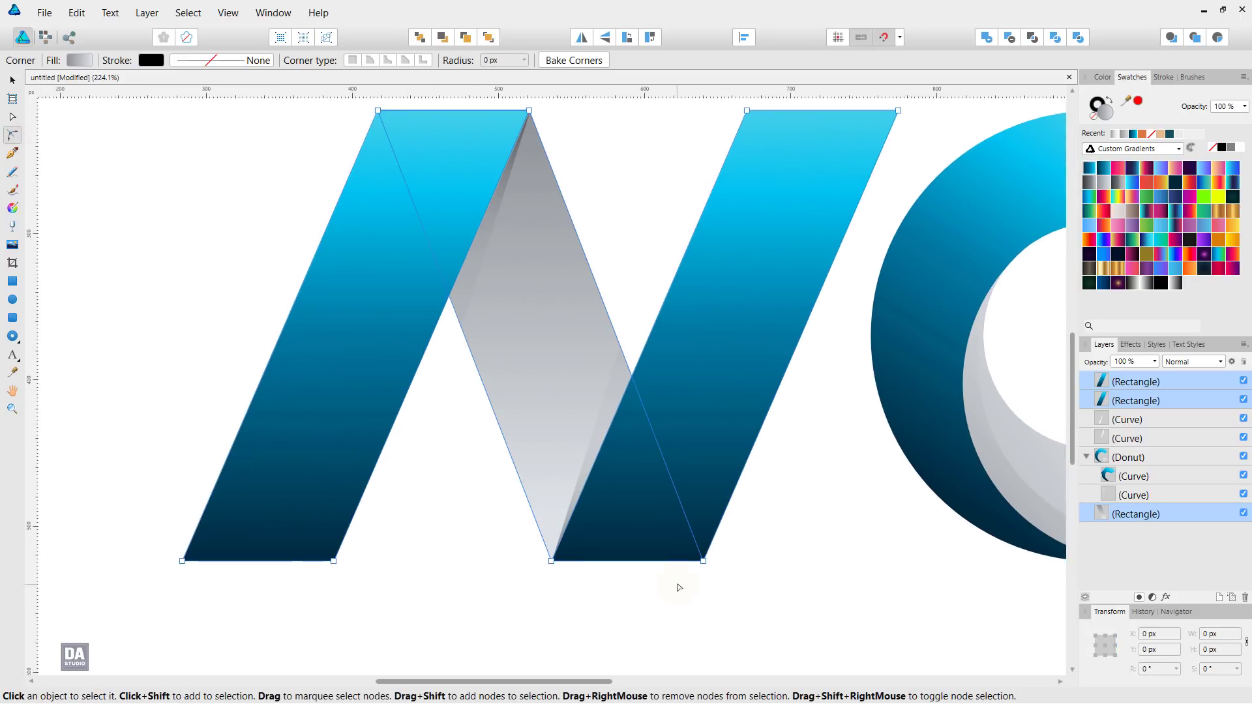
{"action": "left_click_drag", "start_coordinate": [679, 587], "coordinate": [743, 545]}
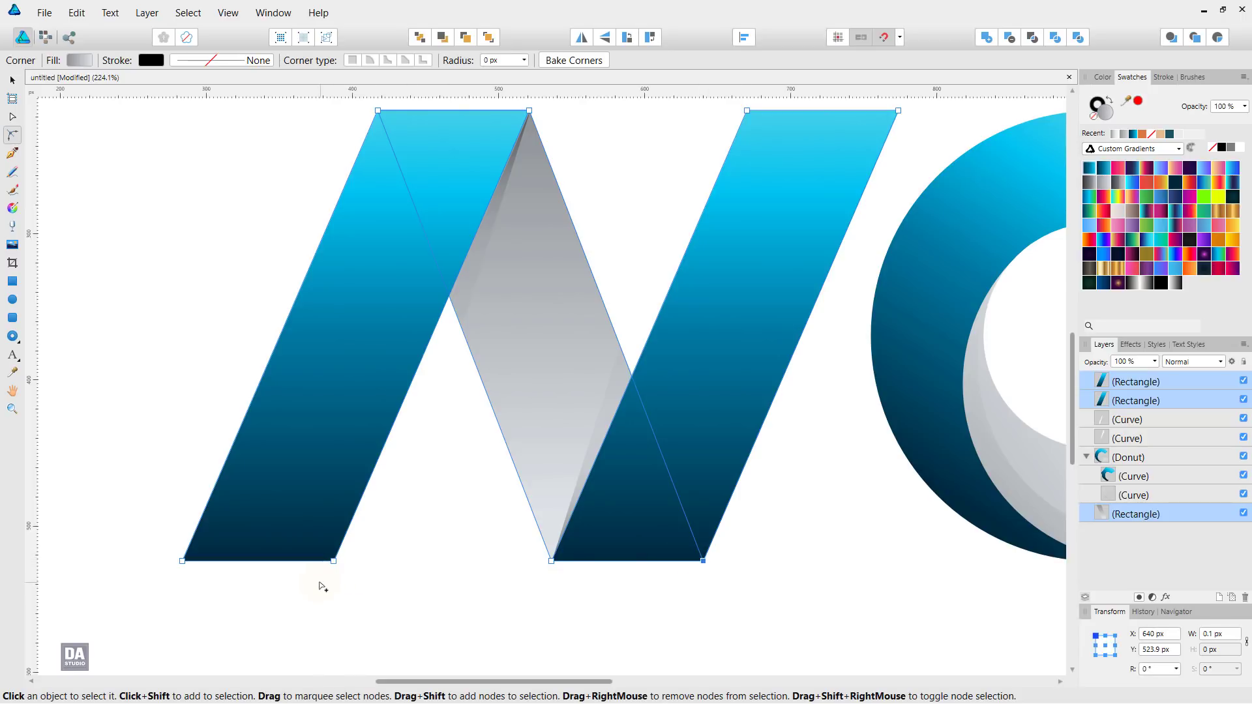
{"action": "left_click_drag", "start_coordinate": [320, 587], "coordinate": [346, 535]}
{"action": "left_click_drag", "start_coordinate": [424, 137], "coordinate": [406, 215]}
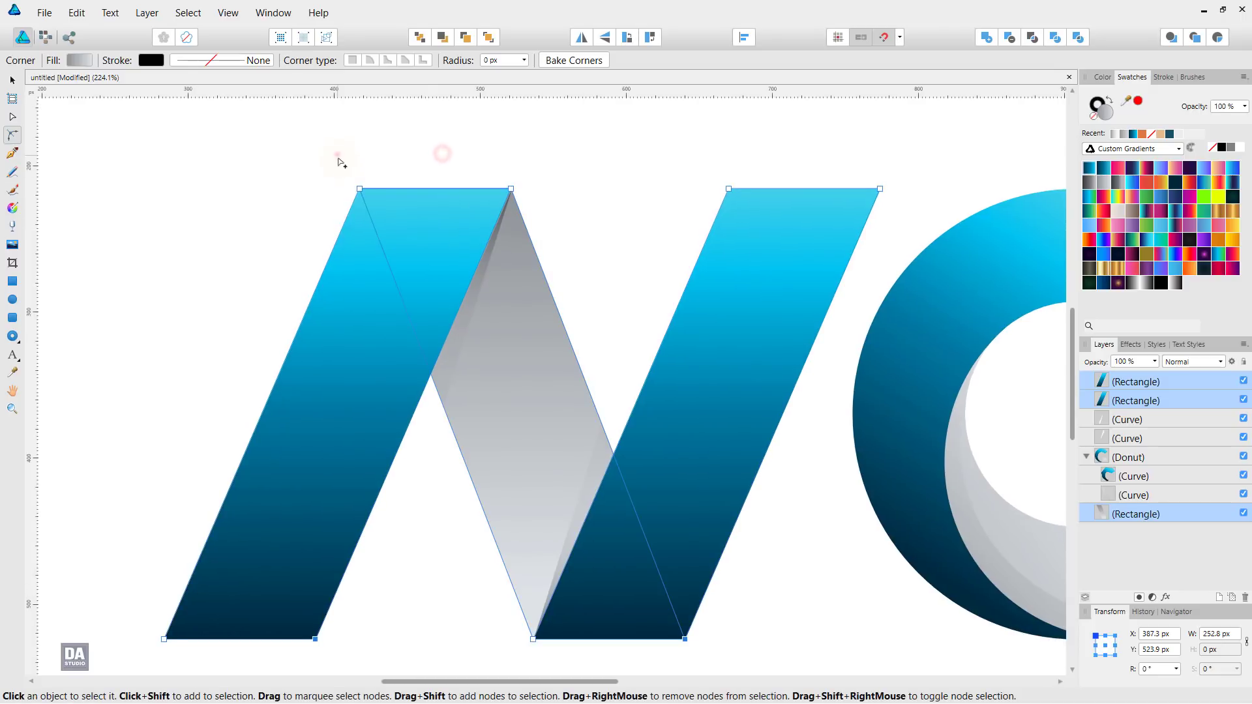
{"action": "left_click_drag", "start_coordinate": [334, 152], "coordinate": [422, 251]}
{"action": "left_click_drag", "start_coordinate": [649, 456], "coordinate": [643, 414]}
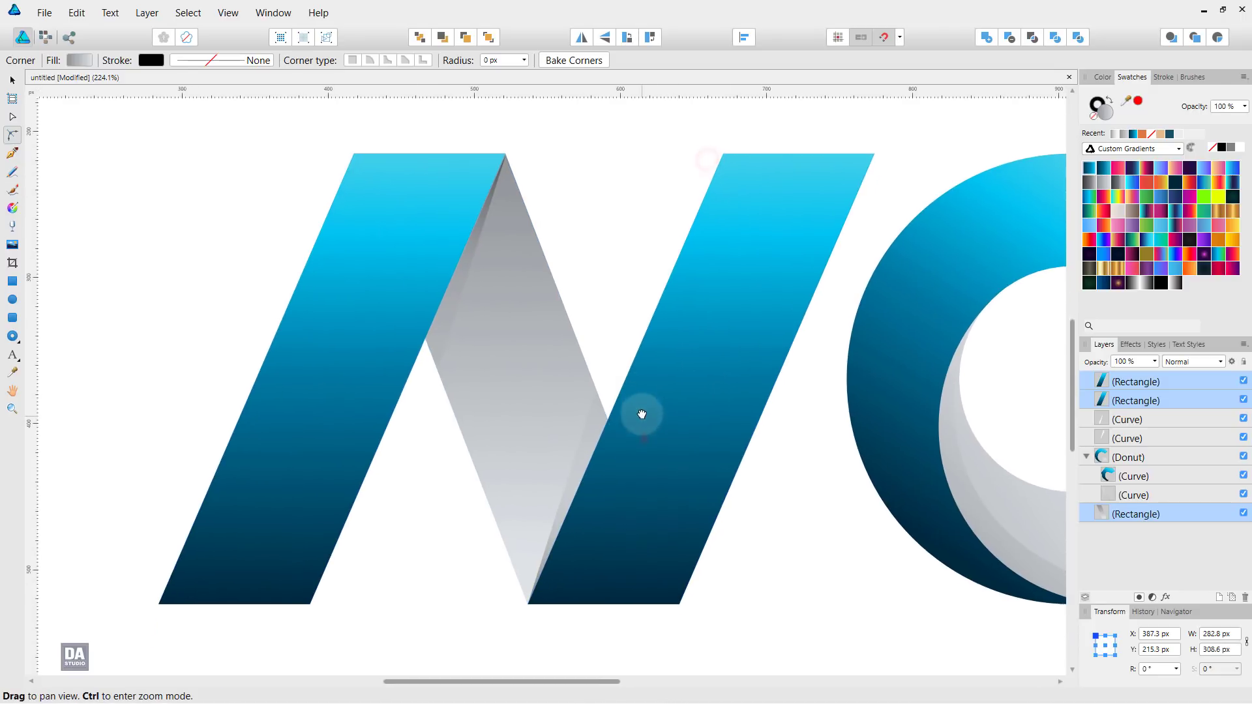
{"action": "mouse_move", "coordinate": [679, 597]}
{"action": "left_mouse_down"}
{"action": "mouse_move", "coordinate": [648, 535]}
{"action": "mouse_move", "coordinate": [625, 537]}
{"action": "left_mouse_up"}
{"action": "left_click", "coordinate": [453, 565]}
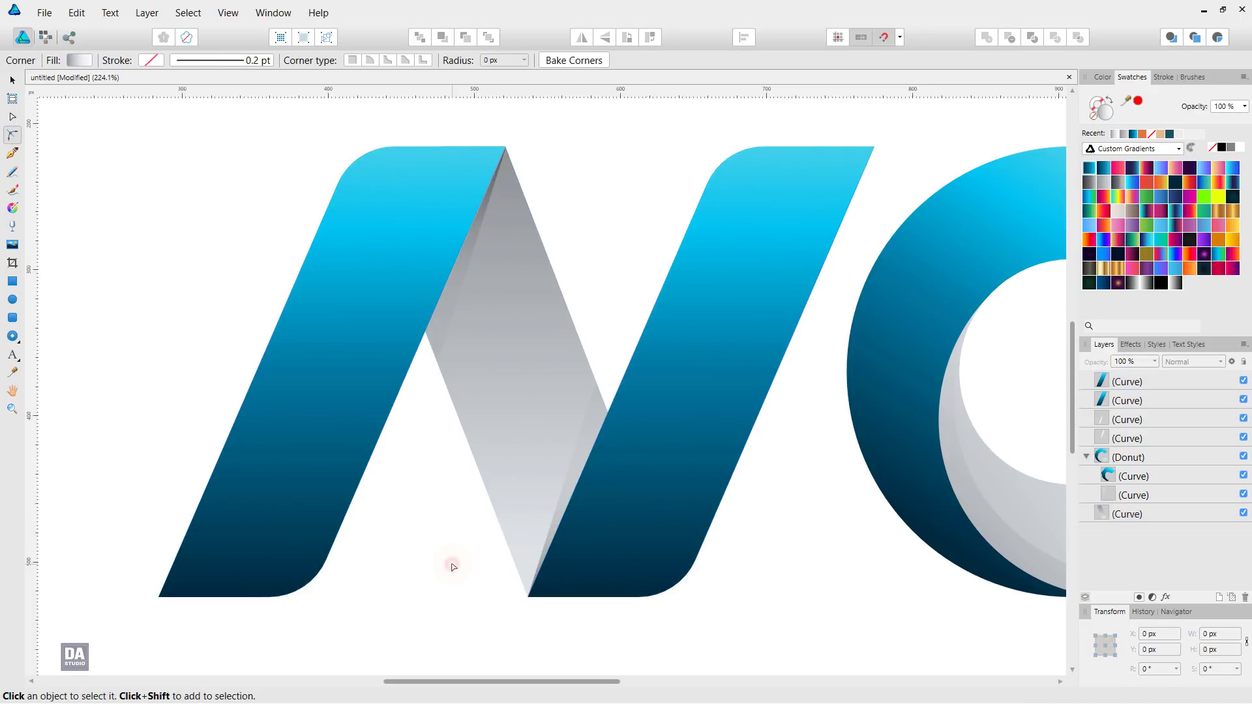
{"action": "scroll", "coordinate": [454, 566], "scroll_direction": "down", "scroll_amount": 5}
{"action": "scroll", "coordinate": [452, 567], "scroll_direction": "up", "scroll_amount": 1}
Marquee-select all six logo objects and scale them down to about 604 × 246 px
{"action": "scroll", "coordinate": [454, 566], "scroll_direction": "up", "scroll_amount": 2}
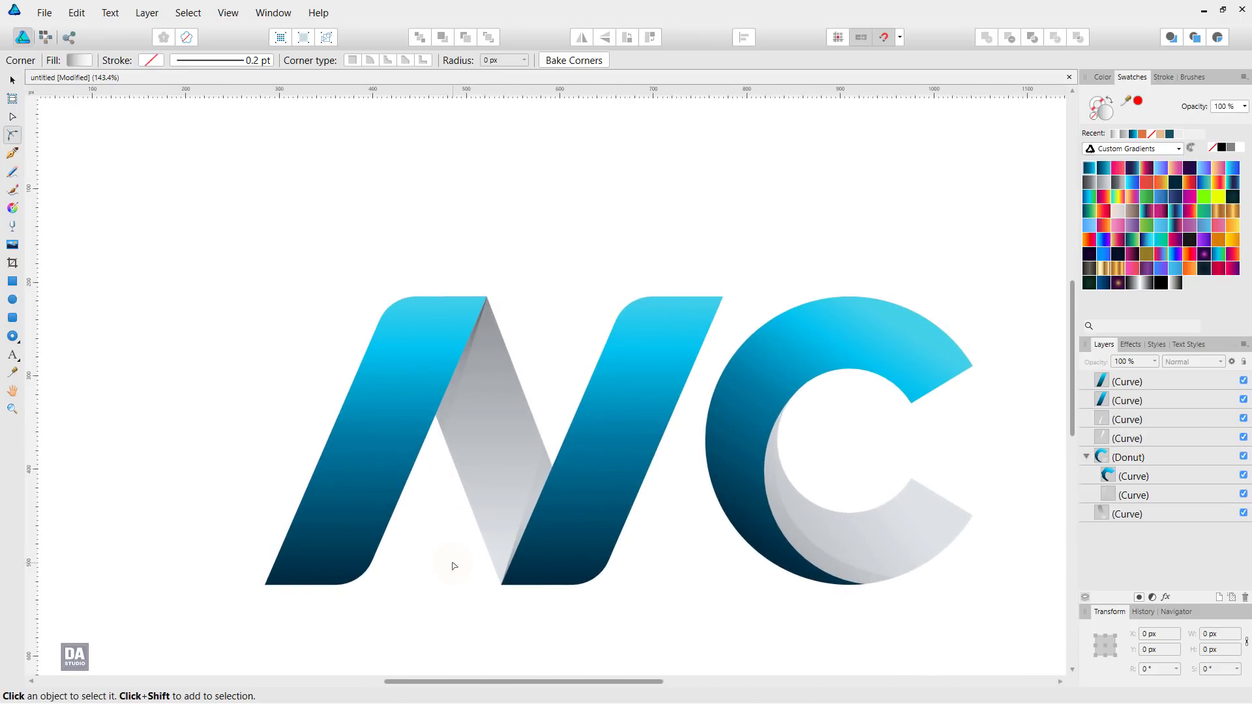
{"action": "key", "text": "v"}
{"action": "left_click", "coordinate": [382, 492]}
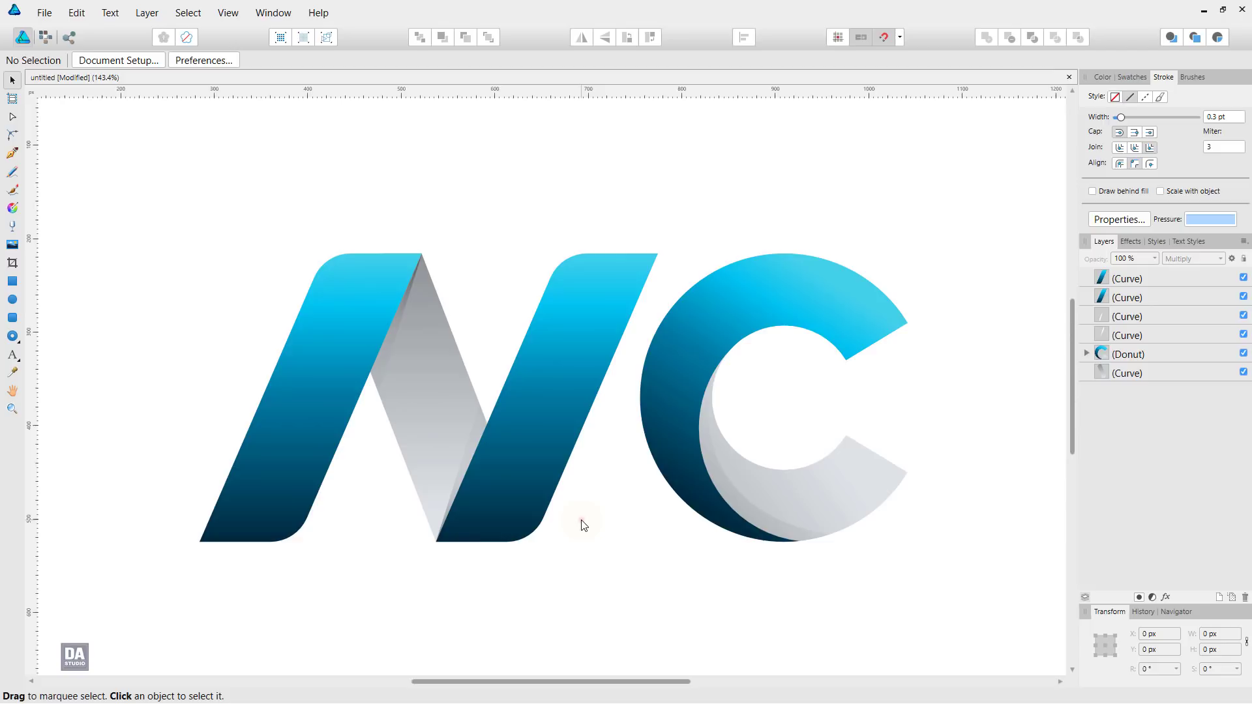
{"action": "left_click", "coordinate": [581, 521]}
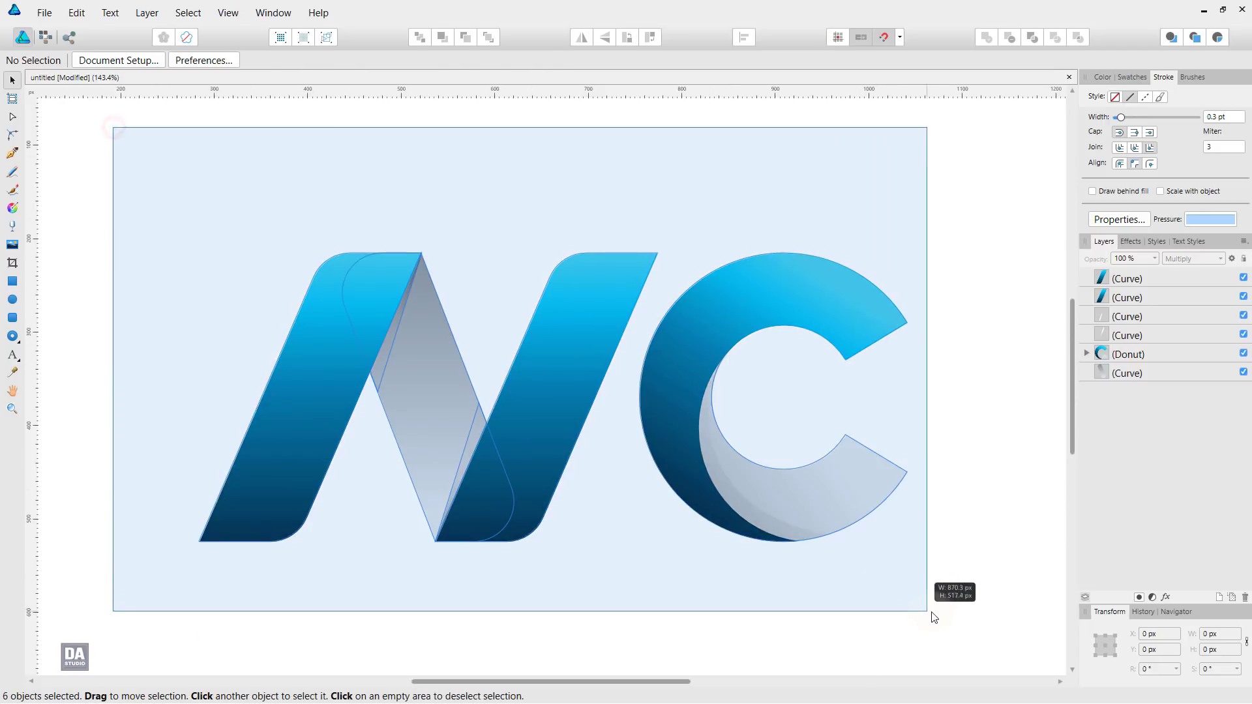
{"action": "left_click_drag", "start_coordinate": [124, 138], "coordinate": [930, 611]}
{"action": "left_click_drag", "start_coordinate": [904, 541], "coordinate": [761, 483]}
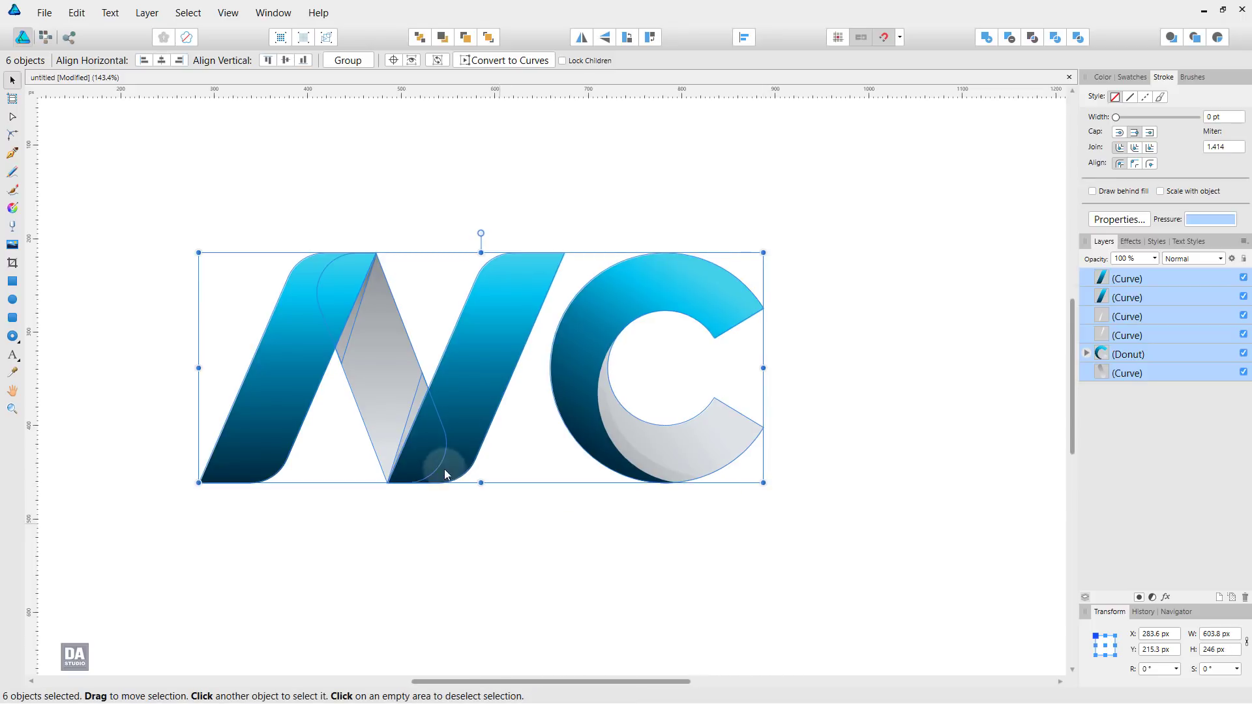
{"action": "left_click_drag", "start_coordinate": [440, 456], "coordinate": [636, 456]}
Select both blue N bars
{"action": "left_click", "coordinate": [646, 521]}
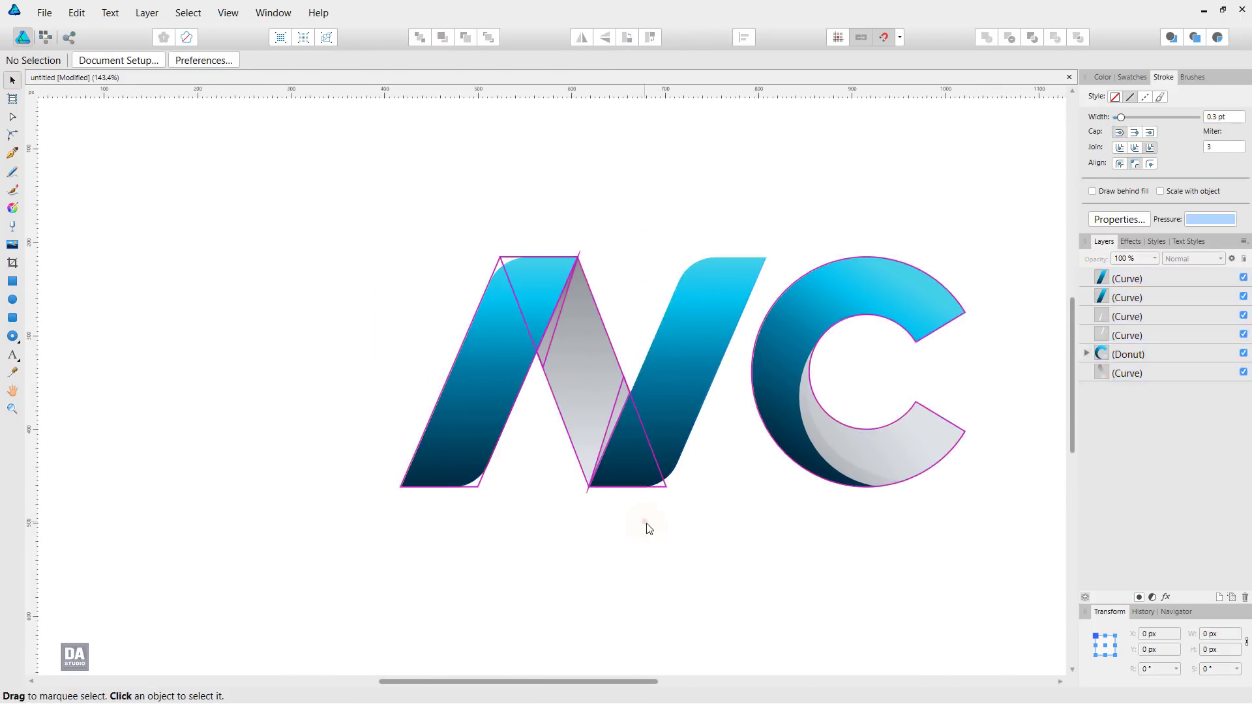
{"action": "left_click", "coordinate": [646, 460]}
{"action": "left_click", "coordinate": [461, 431], "text": "shift"}
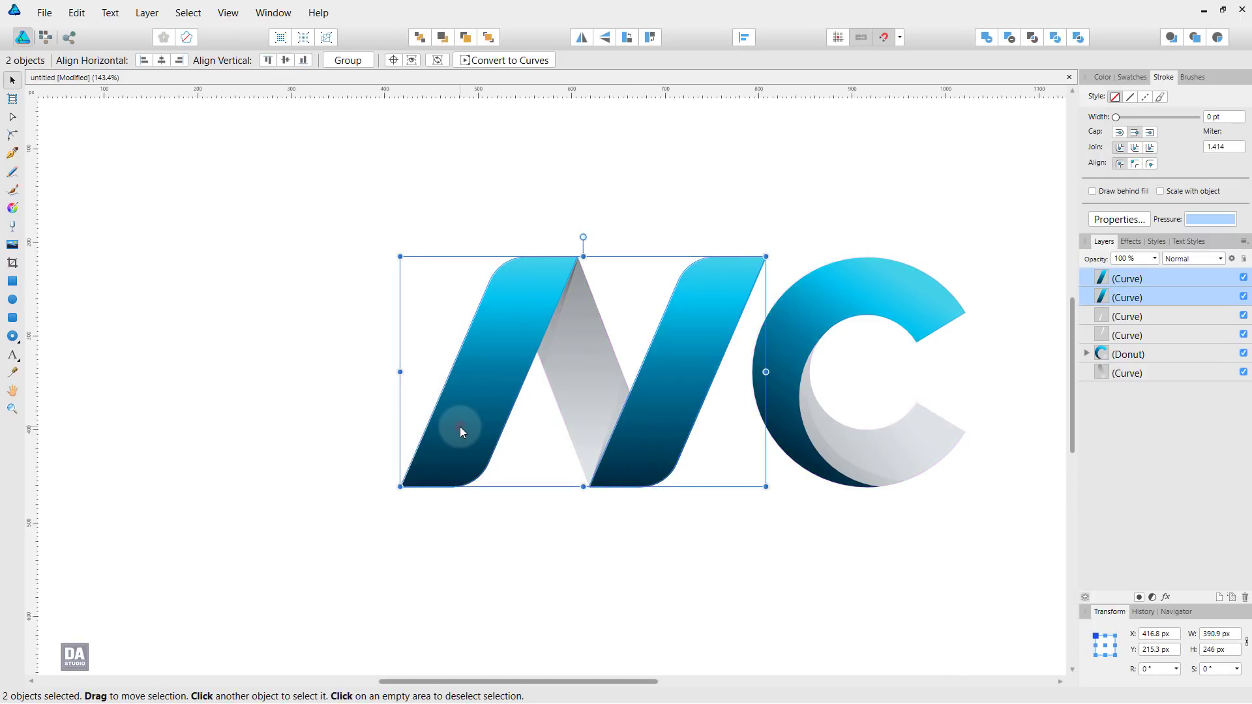
Alt-drag copies of both N bars to the left of the N as slashes
{"action": "left_click_drag", "start_coordinate": [461, 428], "coordinate": [140, 415]}
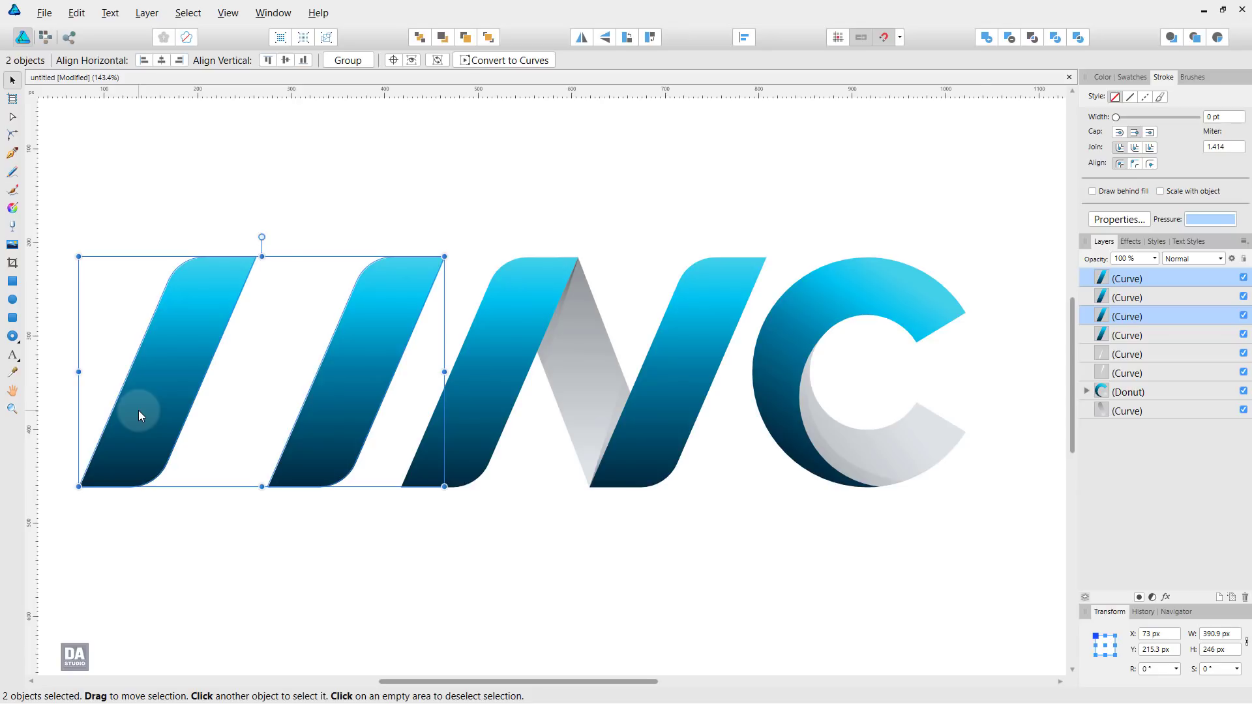
{"action": "left_click", "coordinate": [294, 557]}
{"action": "mouse_move", "coordinate": [252, 397]}
{"action": "left_mouse_down"}
{"action": "mouse_move", "coordinate": [350, 419]}
{"action": "mouse_move", "coordinate": [308, 420]}
{"action": "left_mouse_up"}
{"action": "left_click", "coordinate": [379, 416]}
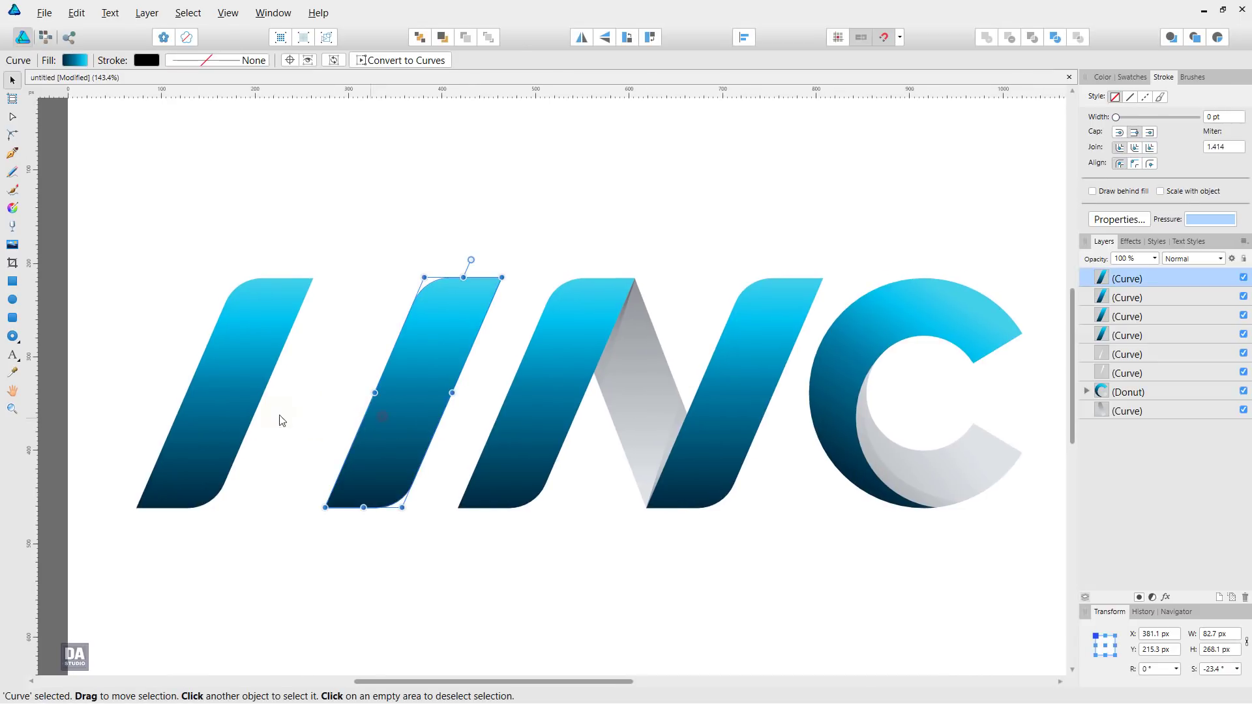
{"action": "left_click", "coordinate": [206, 408], "text": "shift"}
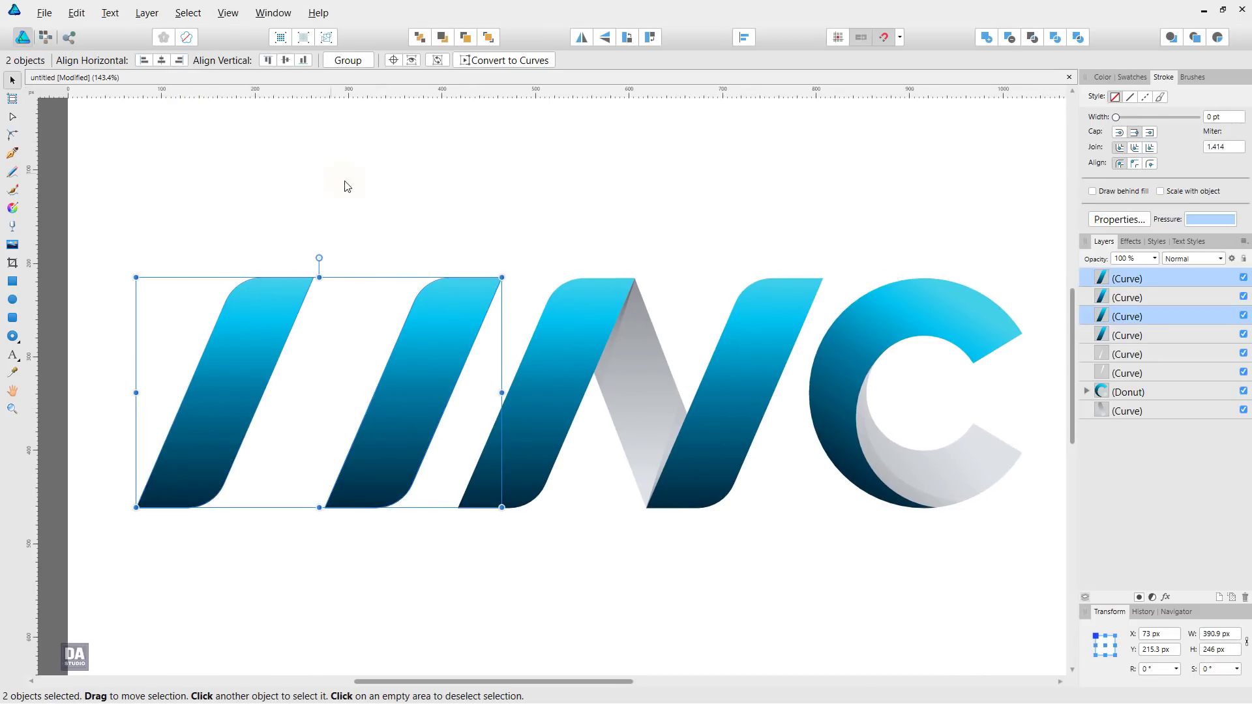
Reverse the gradient on each slash copy, then select both copies
{"action": "left_click", "coordinate": [263, 284]}
{"action": "left_click", "coordinate": [75, 60]}
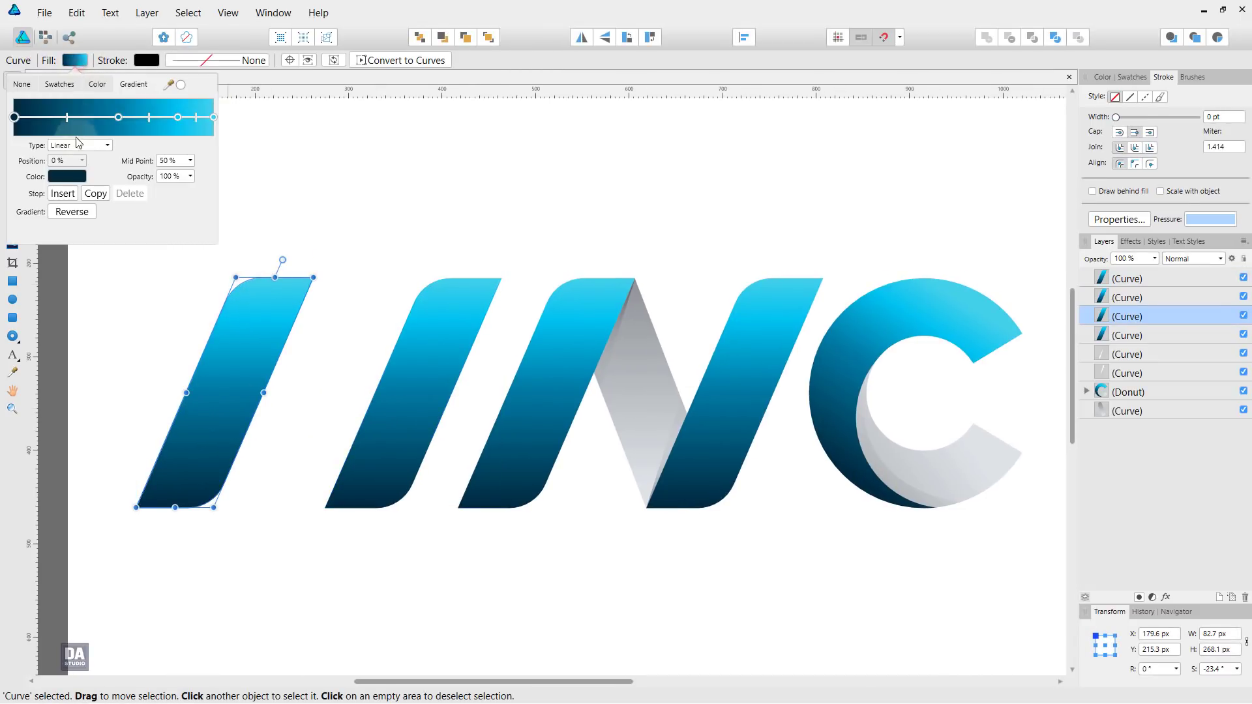
{"action": "left_click", "coordinate": [84, 218]}
{"action": "left_click", "coordinate": [381, 213]}
{"action": "left_click", "coordinate": [407, 335]}
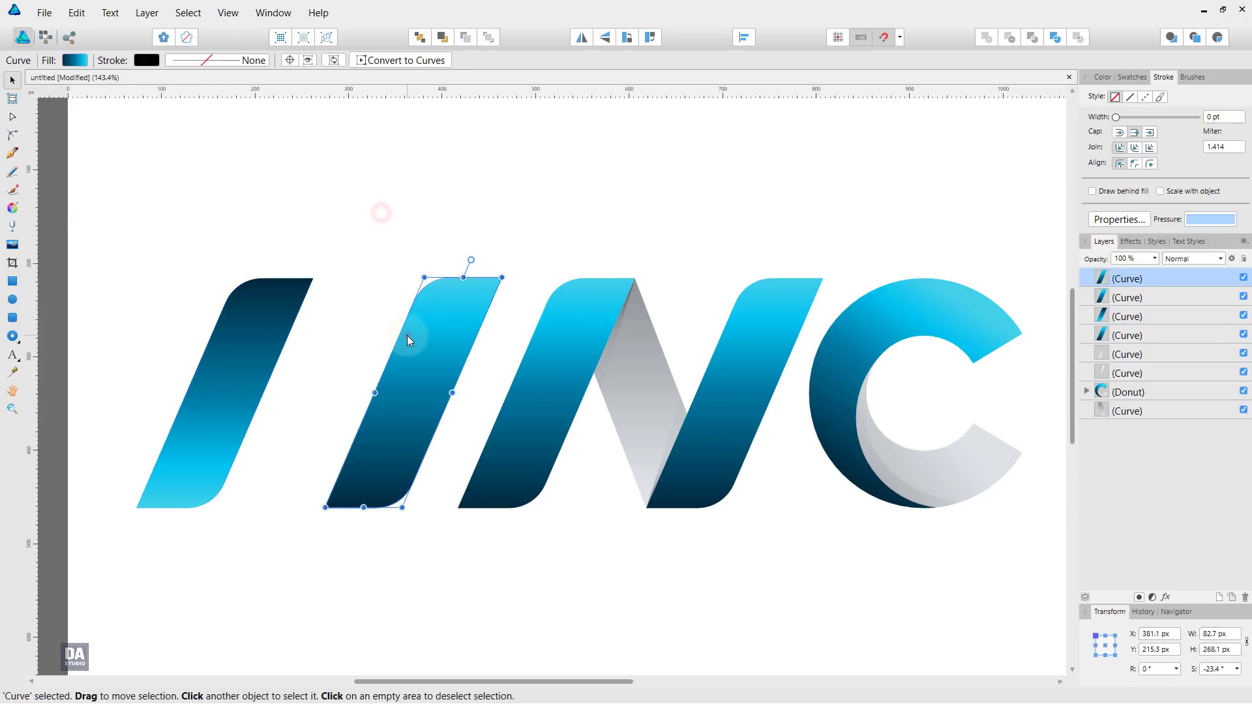
{"action": "left_click", "coordinate": [75, 60]}
{"action": "left_click", "coordinate": [75, 214]}
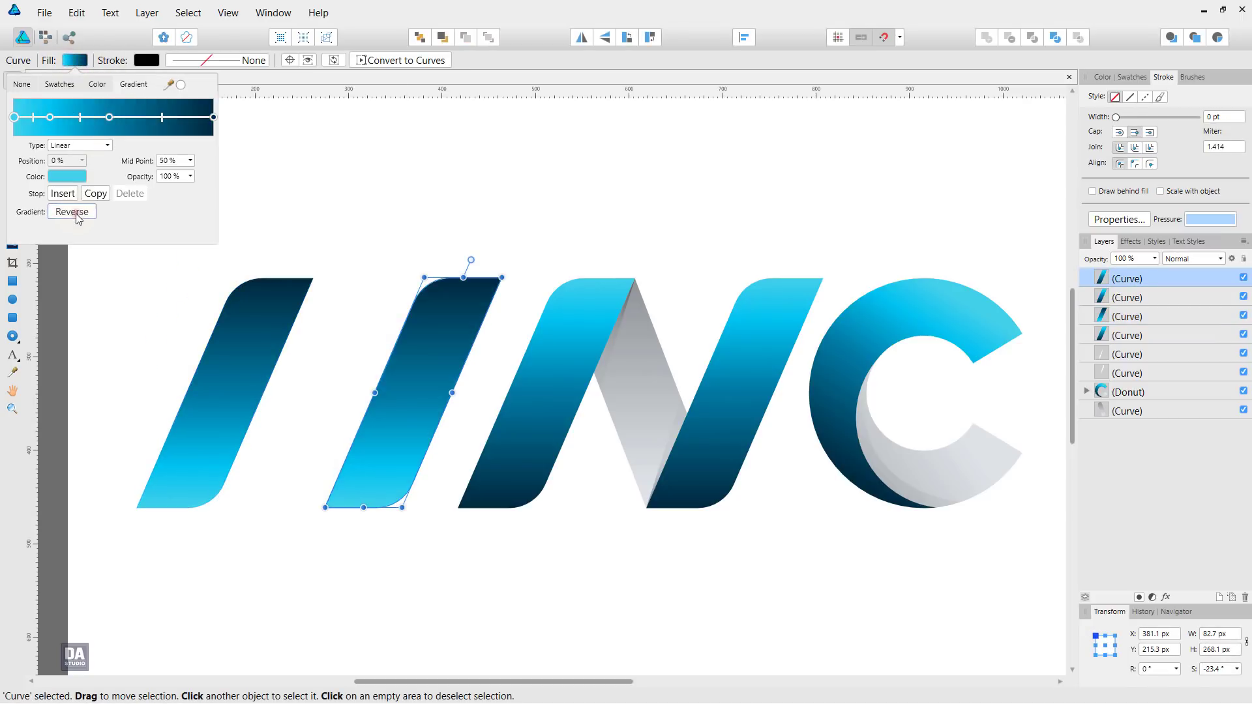
{"action": "left_click", "coordinate": [364, 222]}
{"action": "left_click", "coordinate": [267, 346]}
{"action": "left_click", "coordinate": [399, 376], "text": "shift"}
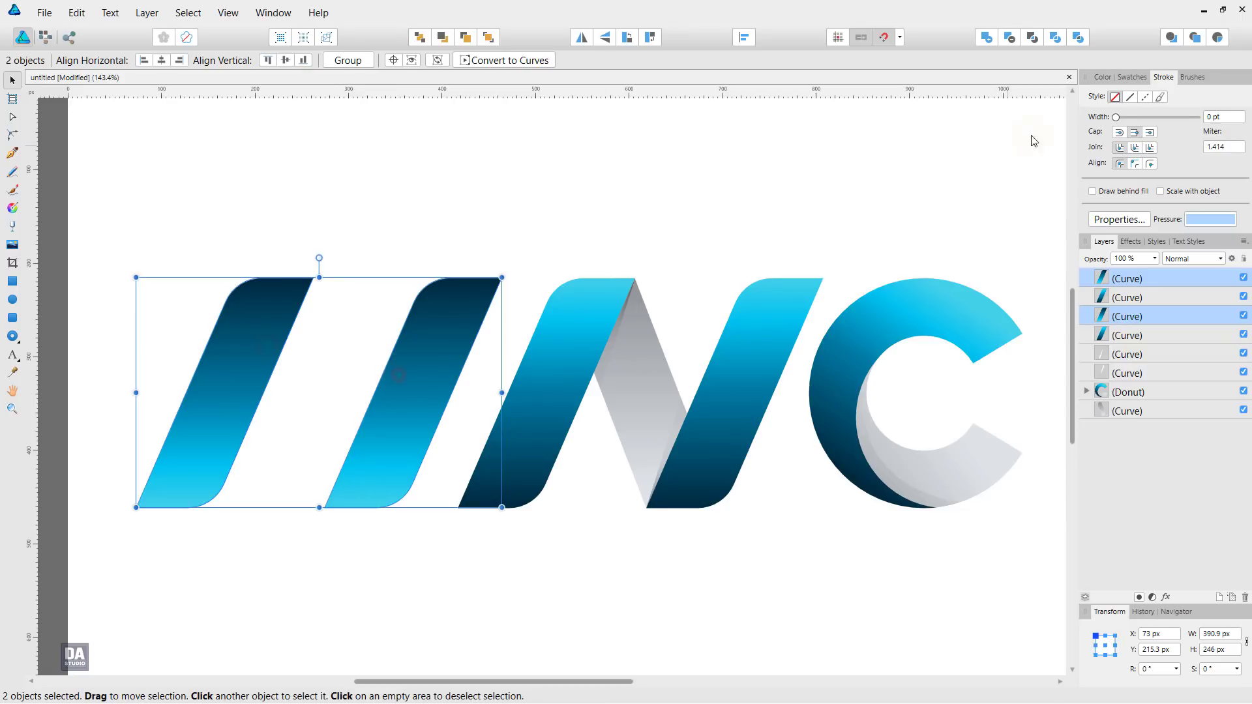
Turn the slash copies into centred 0.2 pt gradient outlines and move them over the N's bars
{"action": "left_click", "coordinate": [1132, 77]}
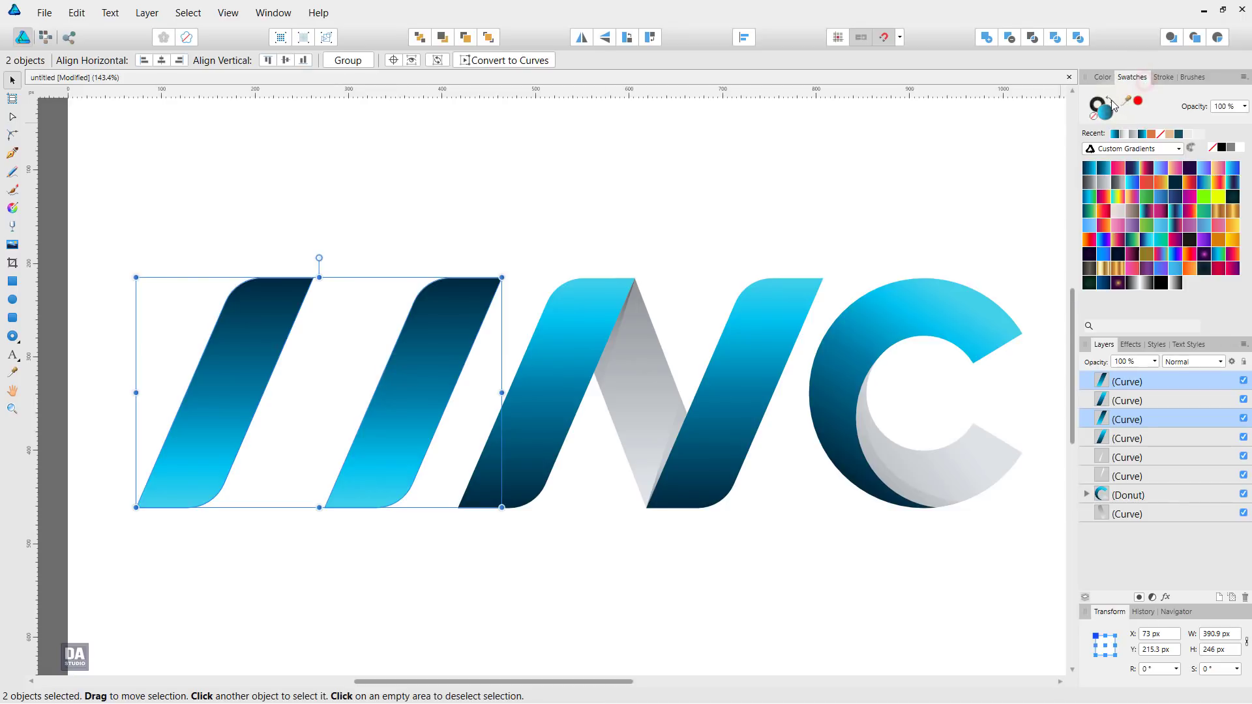
{"action": "left_click", "coordinate": [1112, 103]}
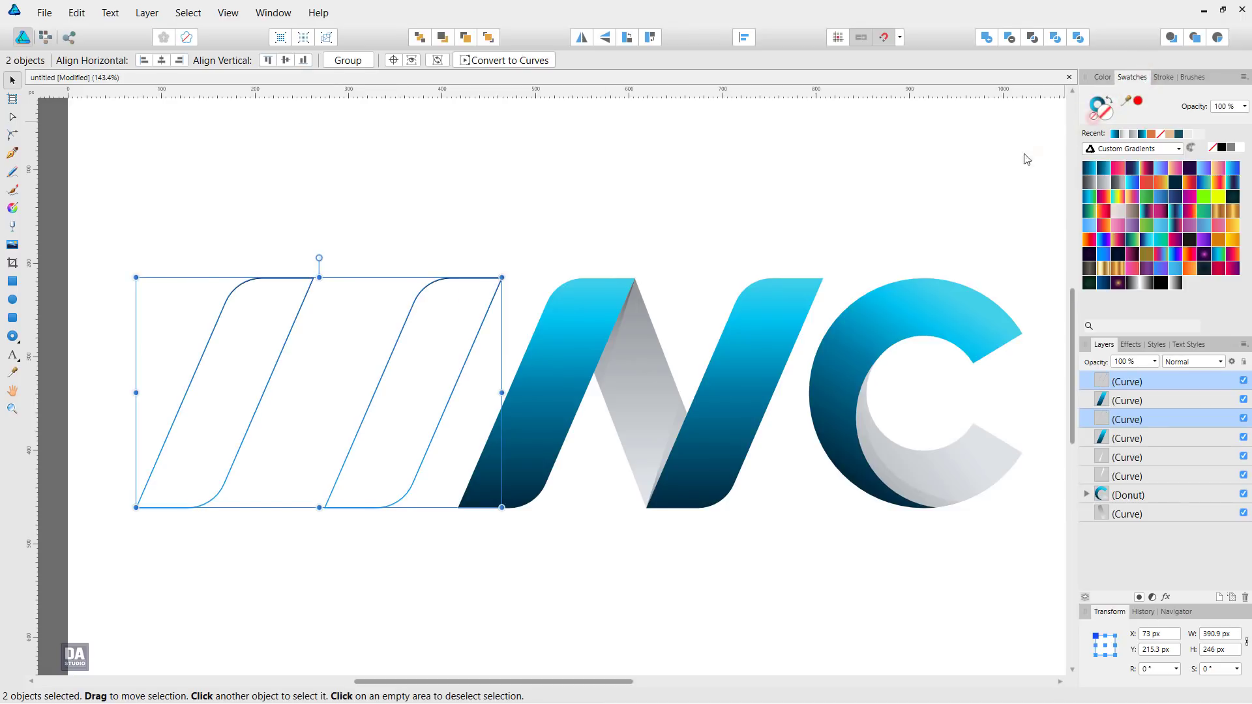
{"action": "left_click", "coordinate": [829, 188]}
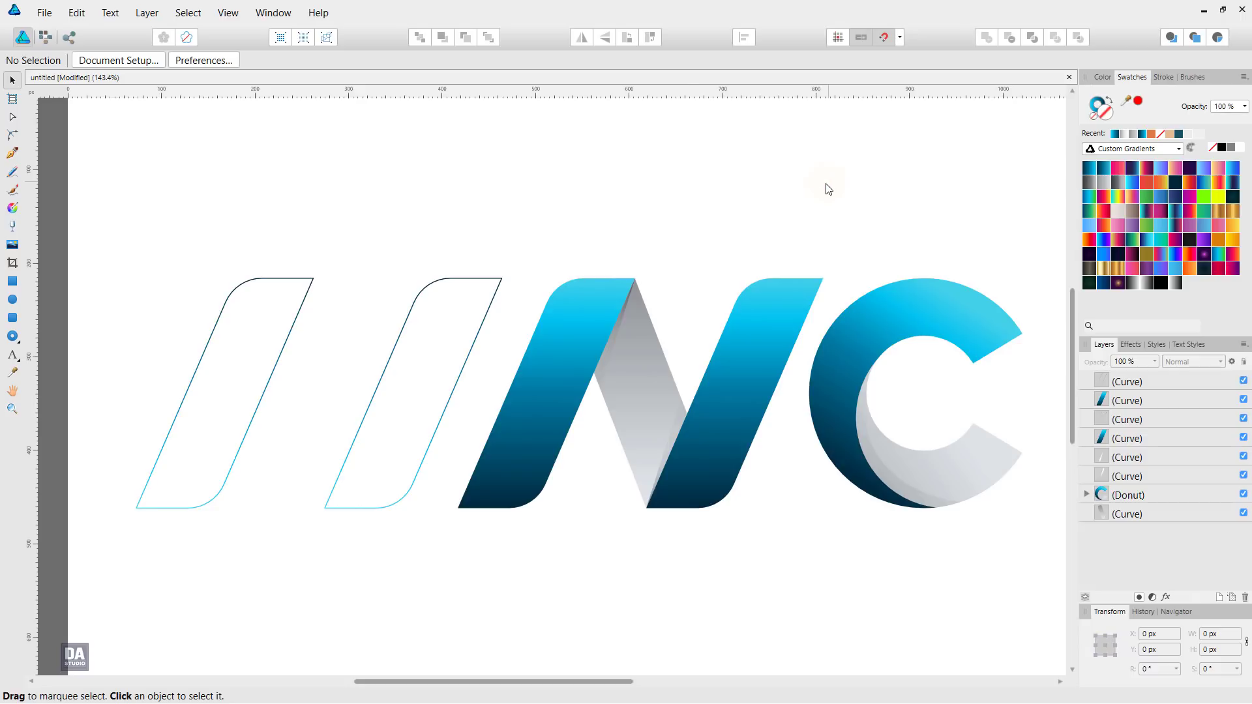
{"action": "left_click", "coordinate": [297, 320], "text": "shift"}
{"action": "left_click", "coordinate": [1165, 77]}
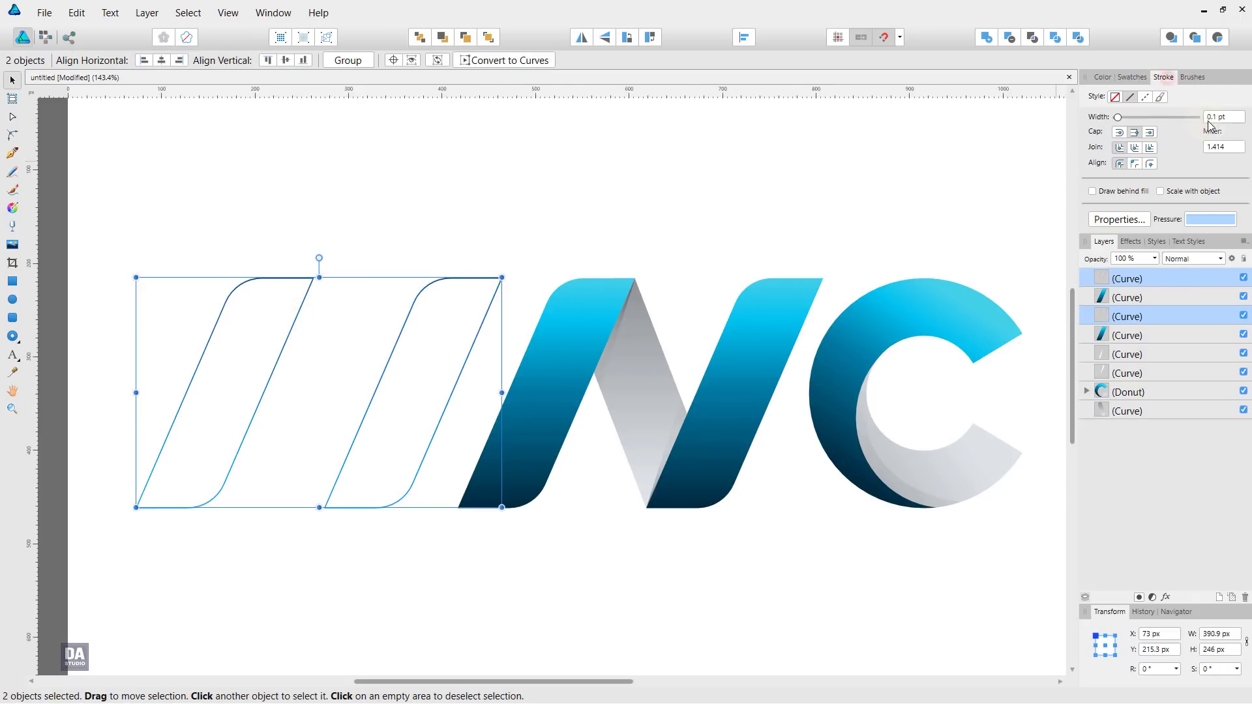
{"action": "scroll", "coordinate": [1208, 120], "scroll_direction": "up", "scroll_amount": 1}
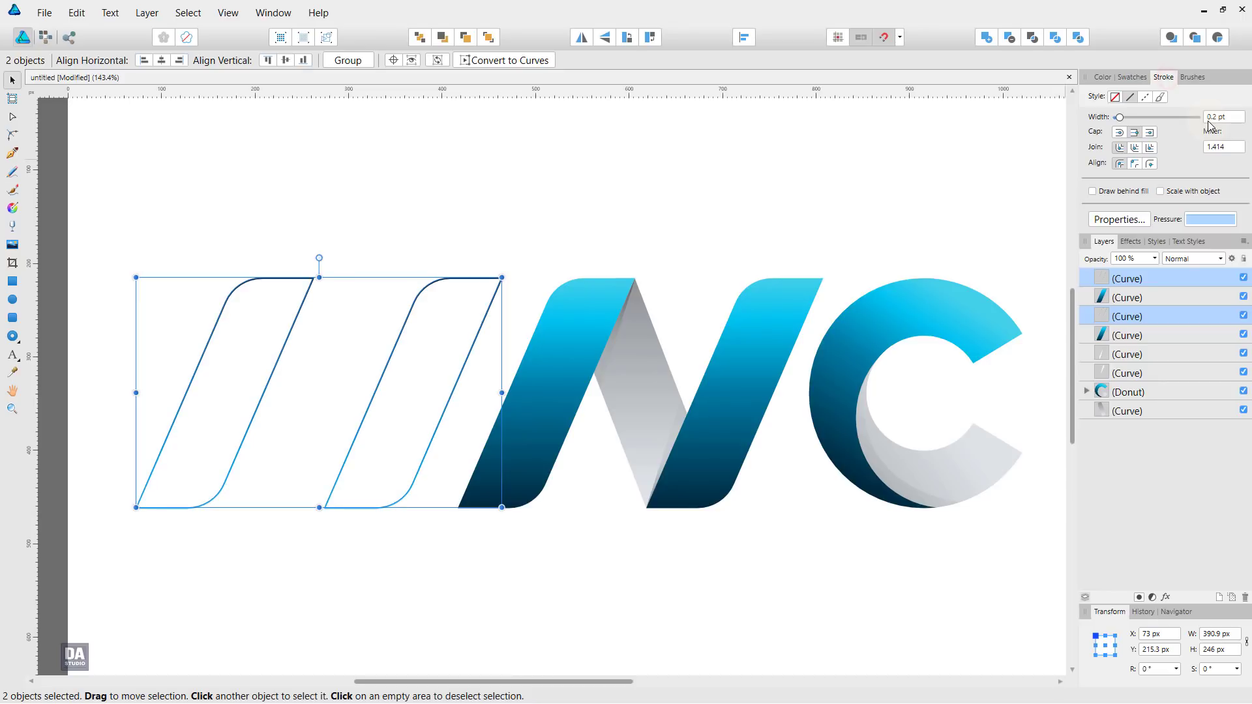
{"action": "left_click", "coordinate": [1135, 167]}
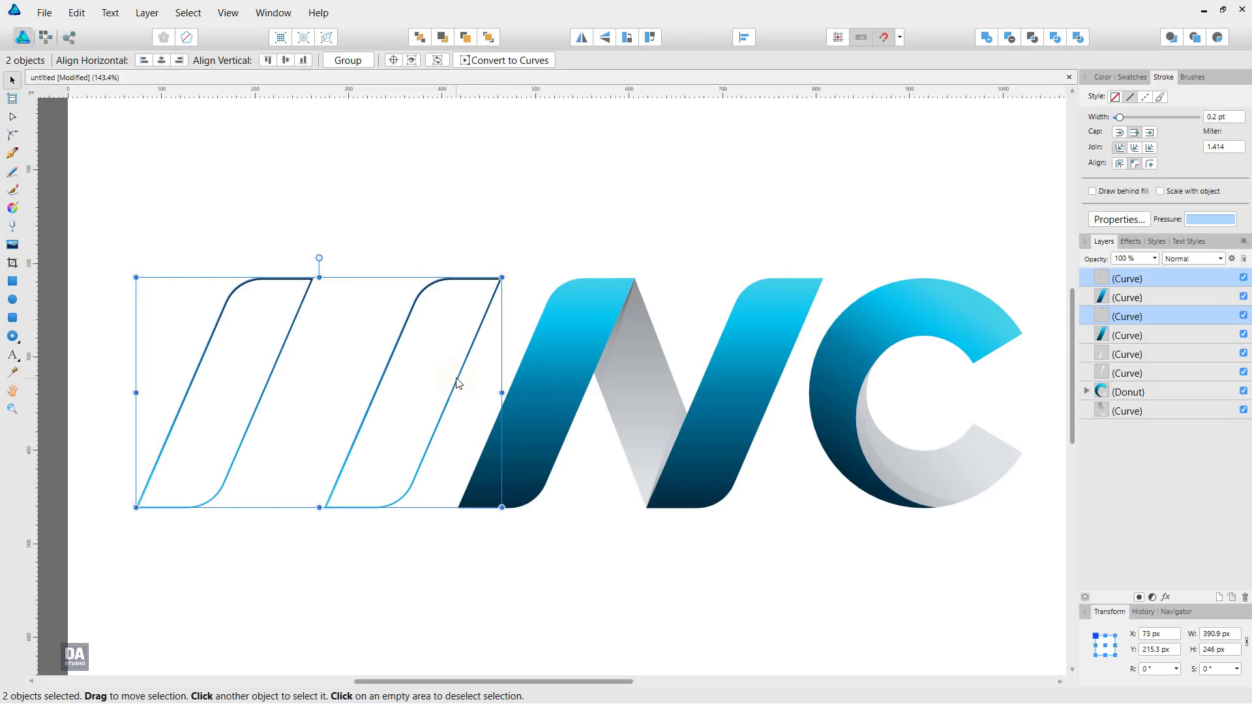
{"action": "left_click_drag", "start_coordinate": [466, 384], "coordinate": [779, 411]}
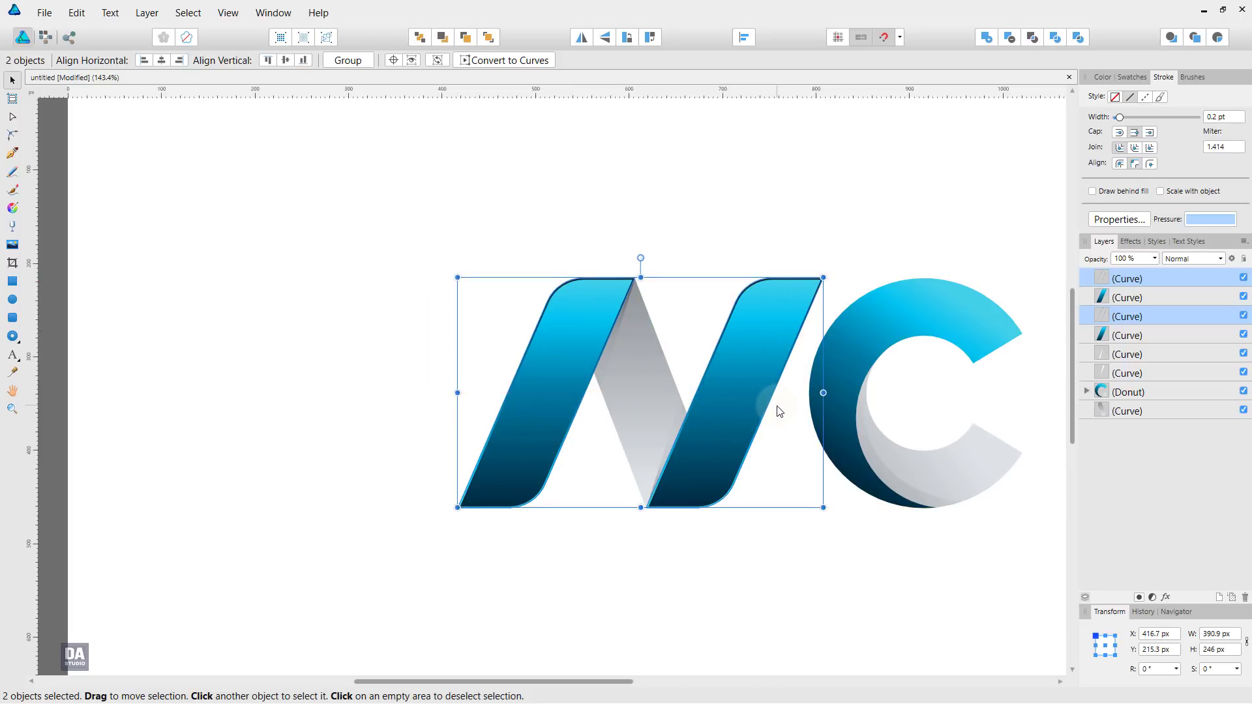
Select the C and duplicate its Donut layer
{"action": "left_click", "coordinate": [777, 544]}
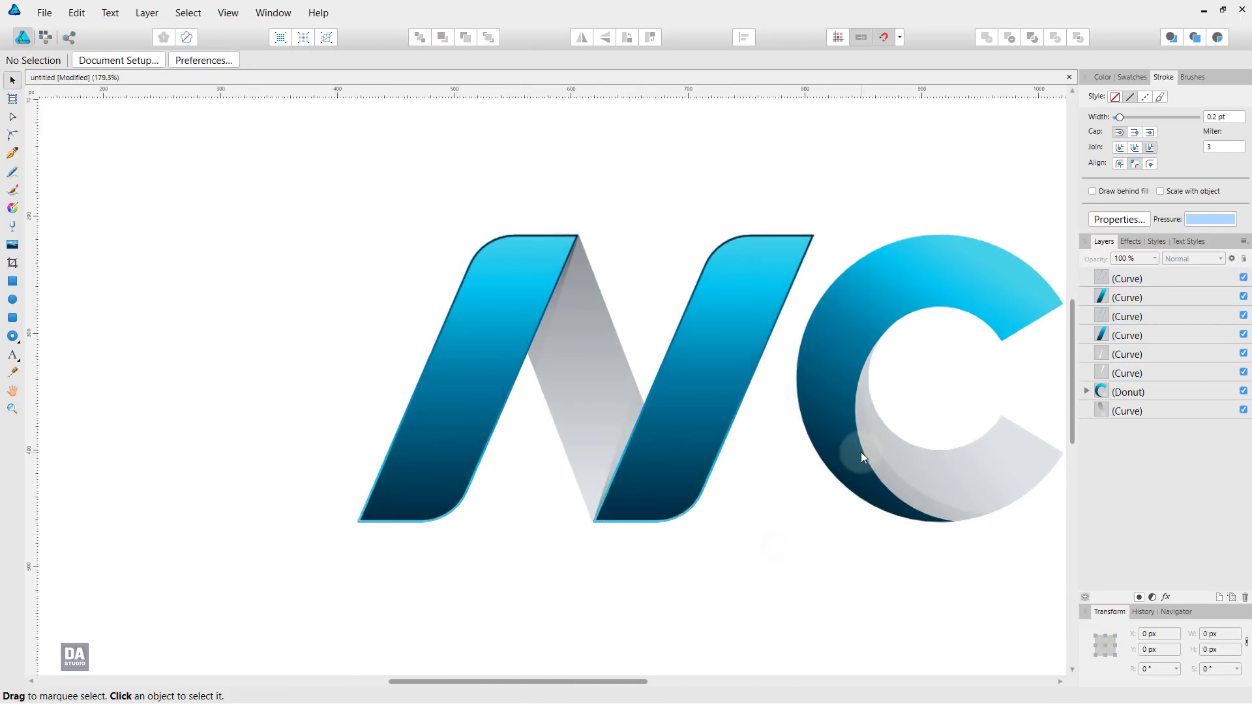
{"action": "scroll", "coordinate": [862, 452], "scroll_direction": "up", "scroll_amount": 3}
{"action": "scroll", "coordinate": [648, 402], "scroll_direction": "down", "scroll_amount": 1}
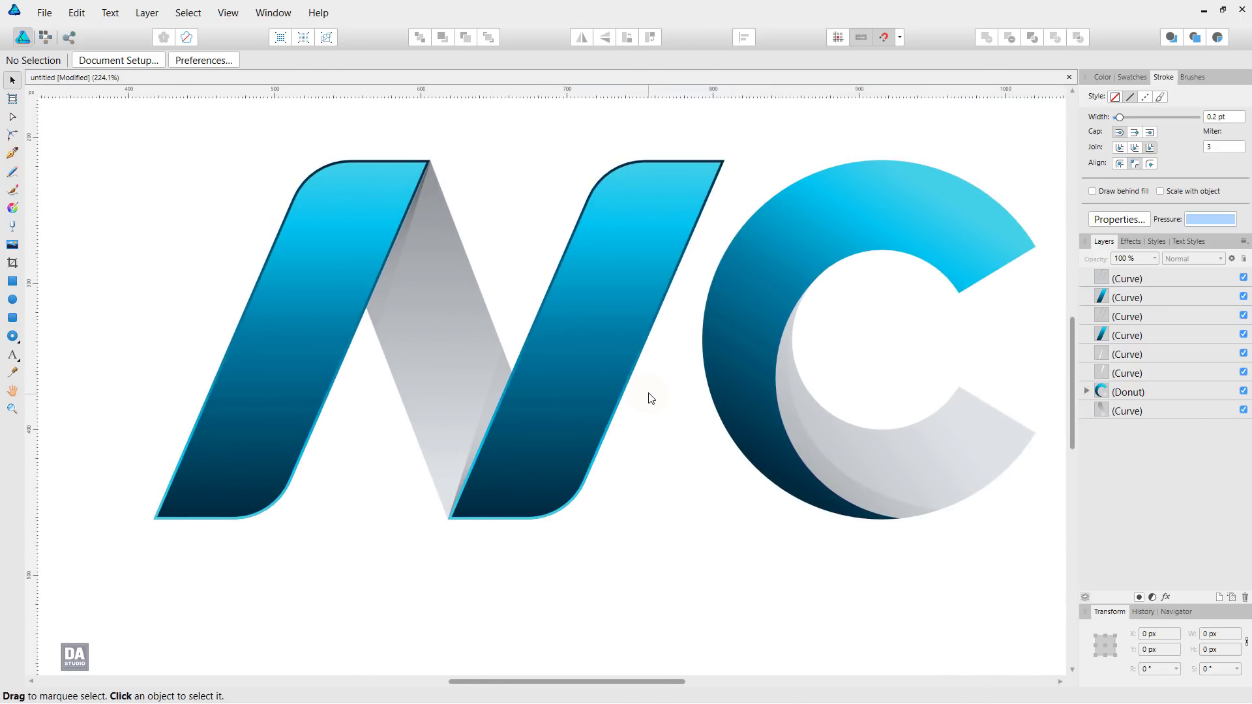
{"action": "left_click_drag", "start_coordinate": [708, 358], "coordinate": [611, 379]}
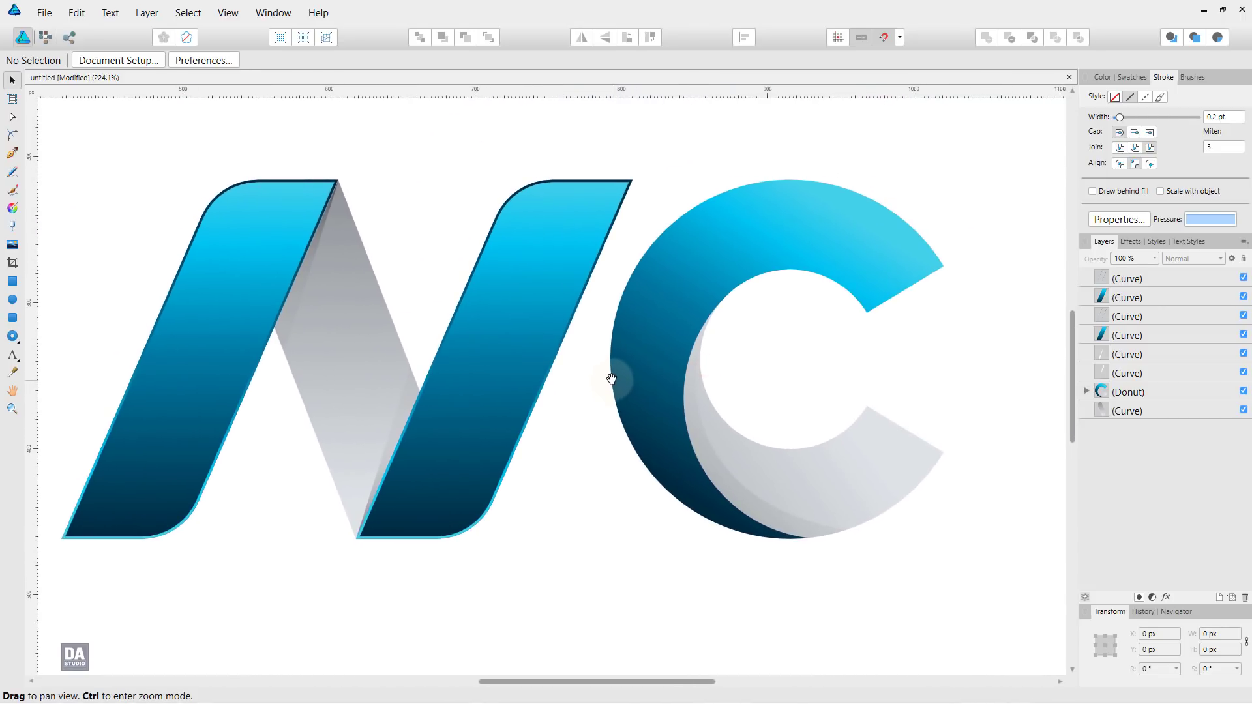
{"action": "left_click", "coordinate": [904, 465]}
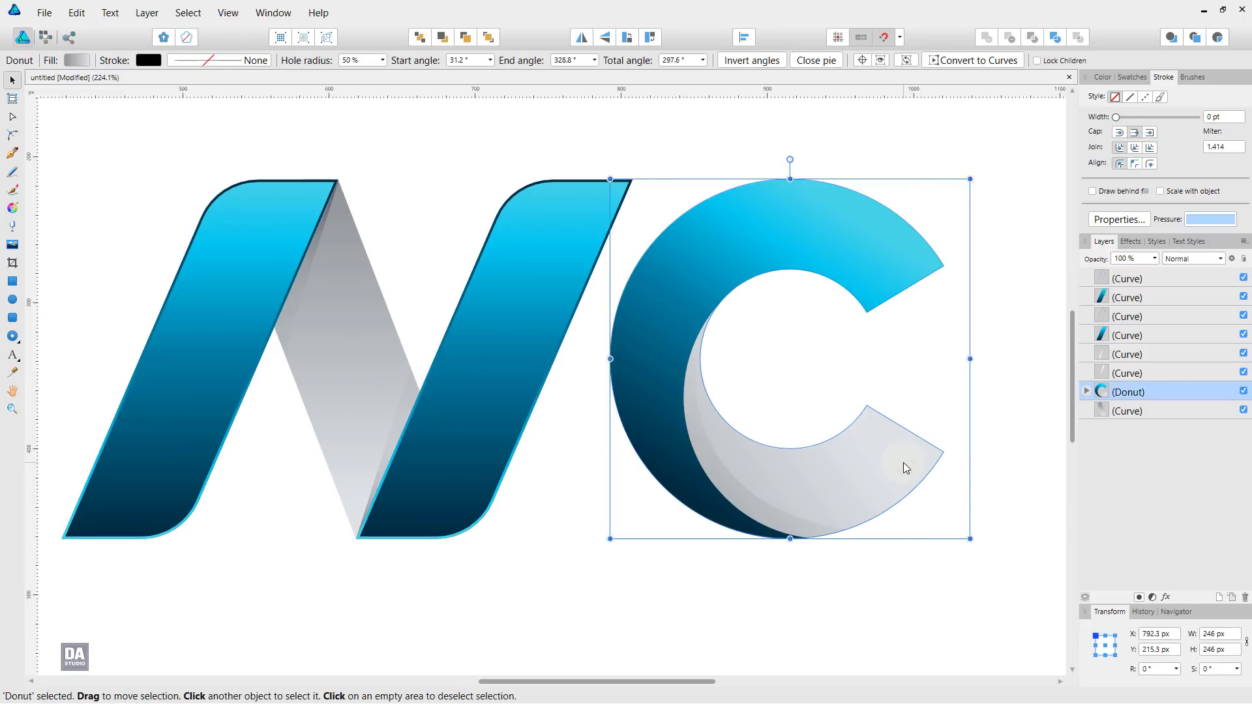
{"action": "right_click", "coordinate": [1151, 392]}
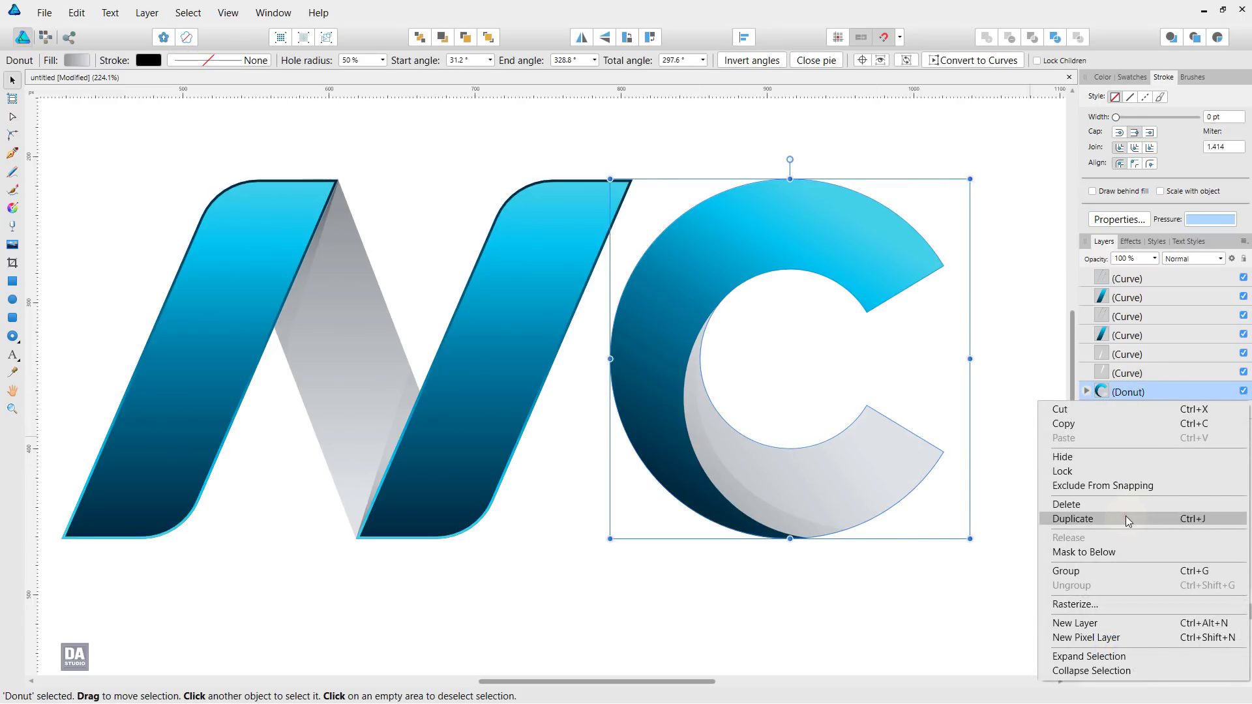
{"action": "left_click", "coordinate": [1126, 519]}
Delete the blue and inner shading curves from the C copy and fill it with the dark blue gradient
{"action": "left_click", "coordinate": [1087, 392]}
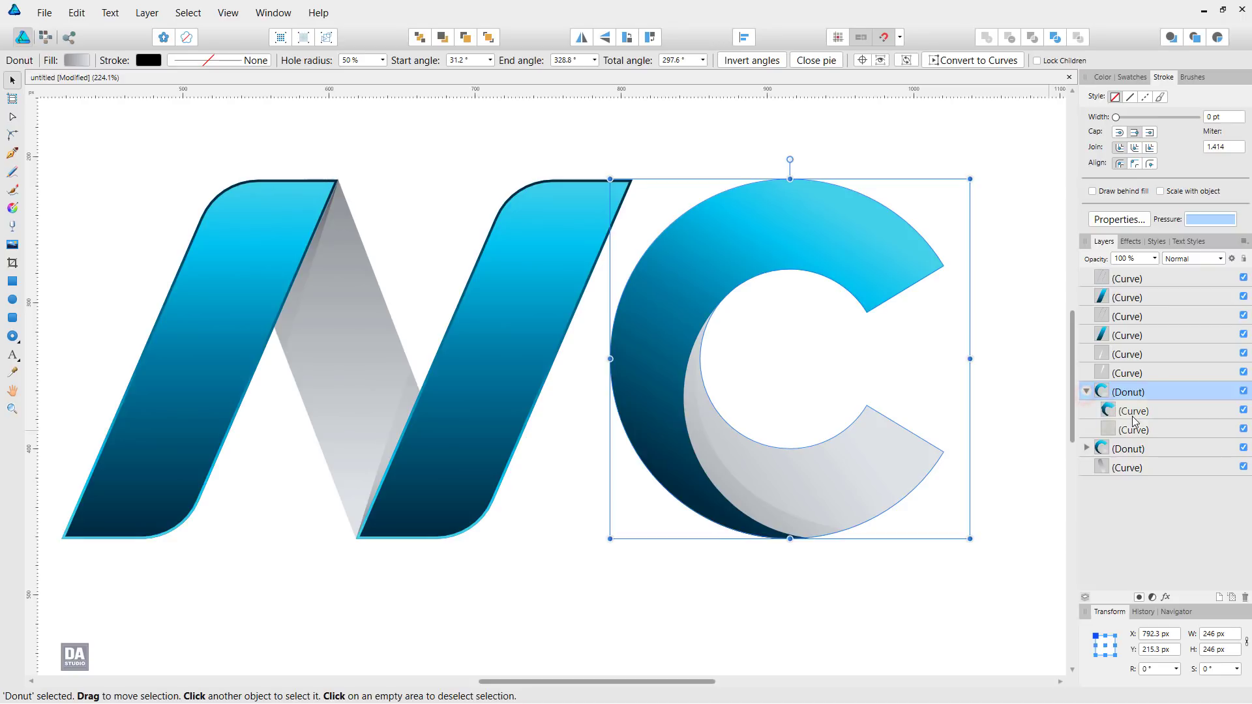
{"action": "left_click", "coordinate": [1136, 413]}
{"action": "key", "text": "Delete"}
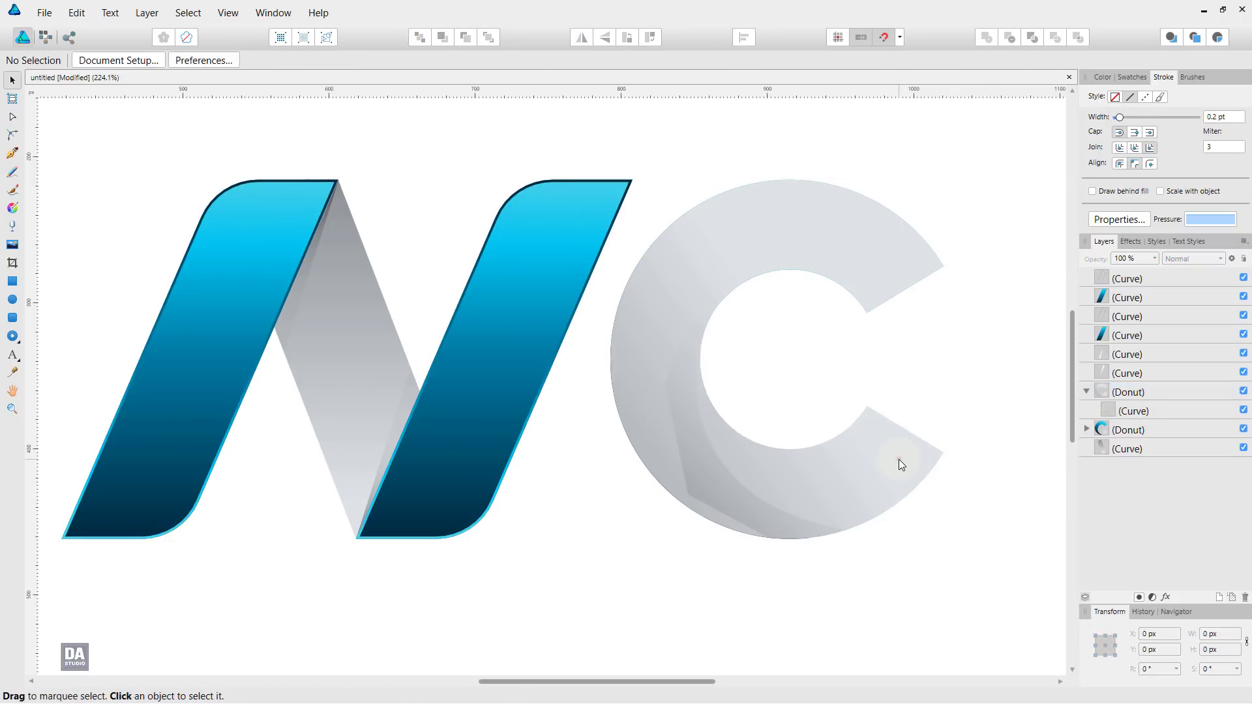
{"action": "left_click", "coordinate": [899, 459]}
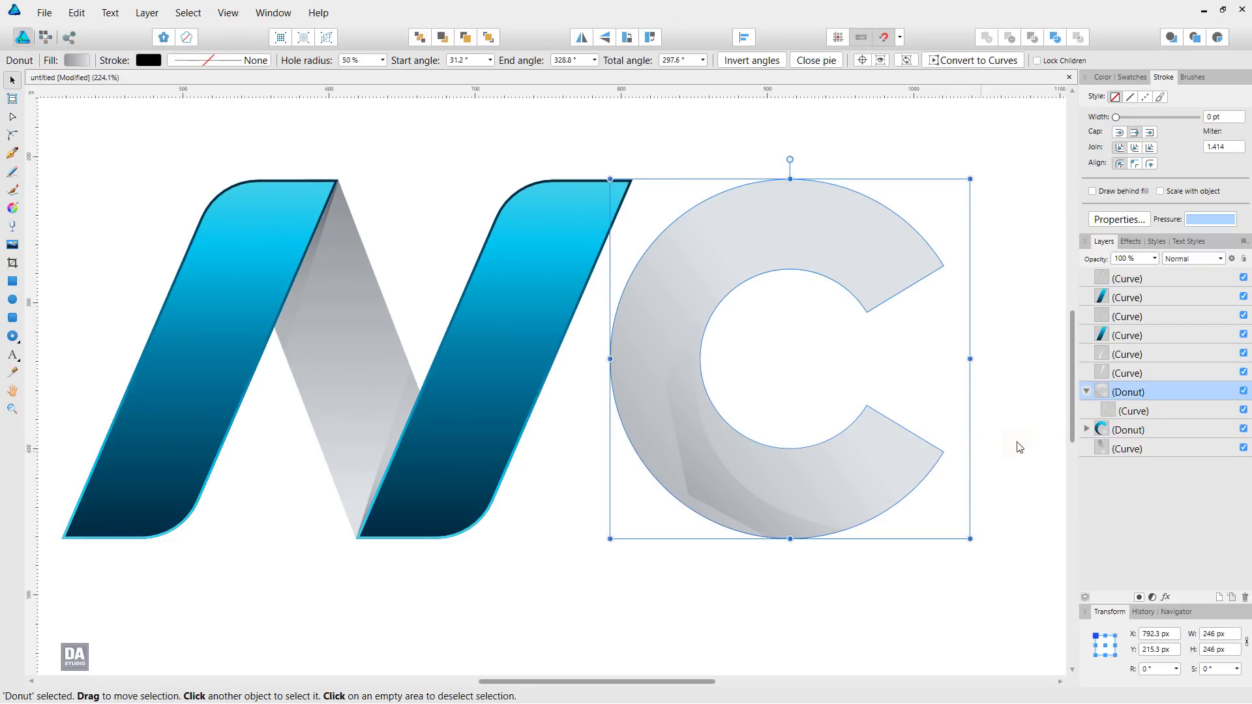
{"action": "left_click", "coordinate": [1123, 411]}
{"action": "key", "text": "Delete"}
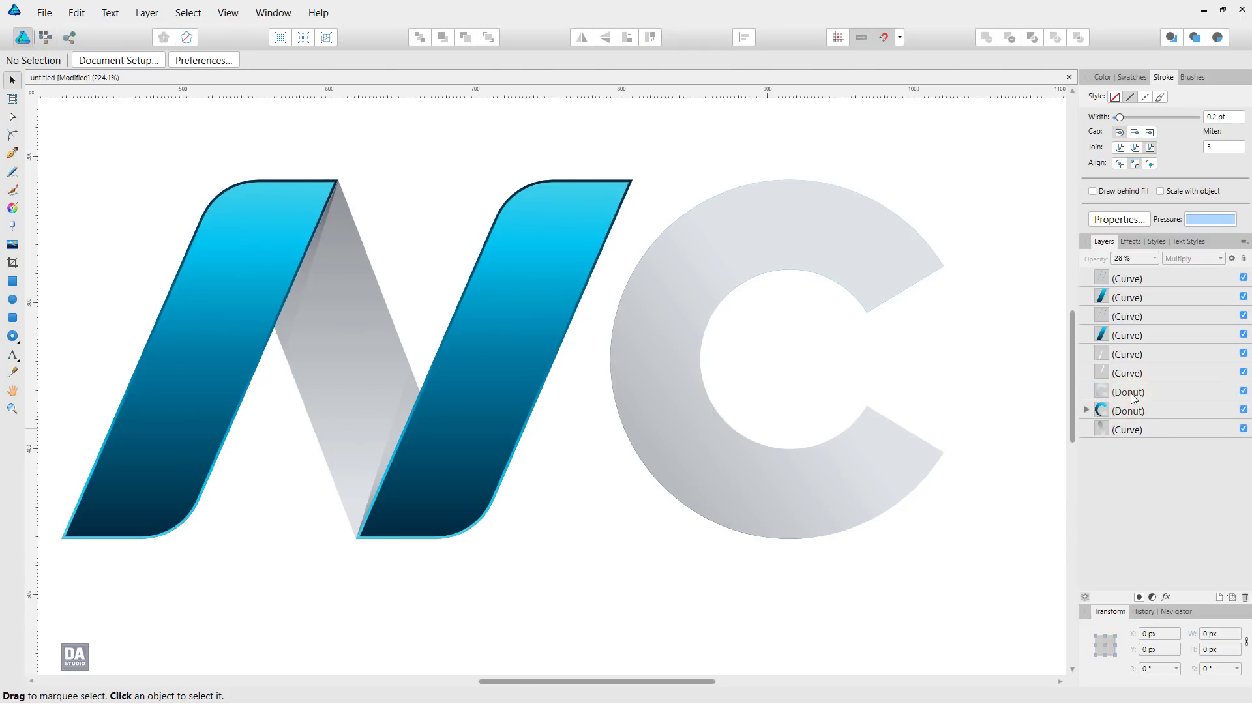
{"action": "left_click", "coordinate": [1131, 393]}
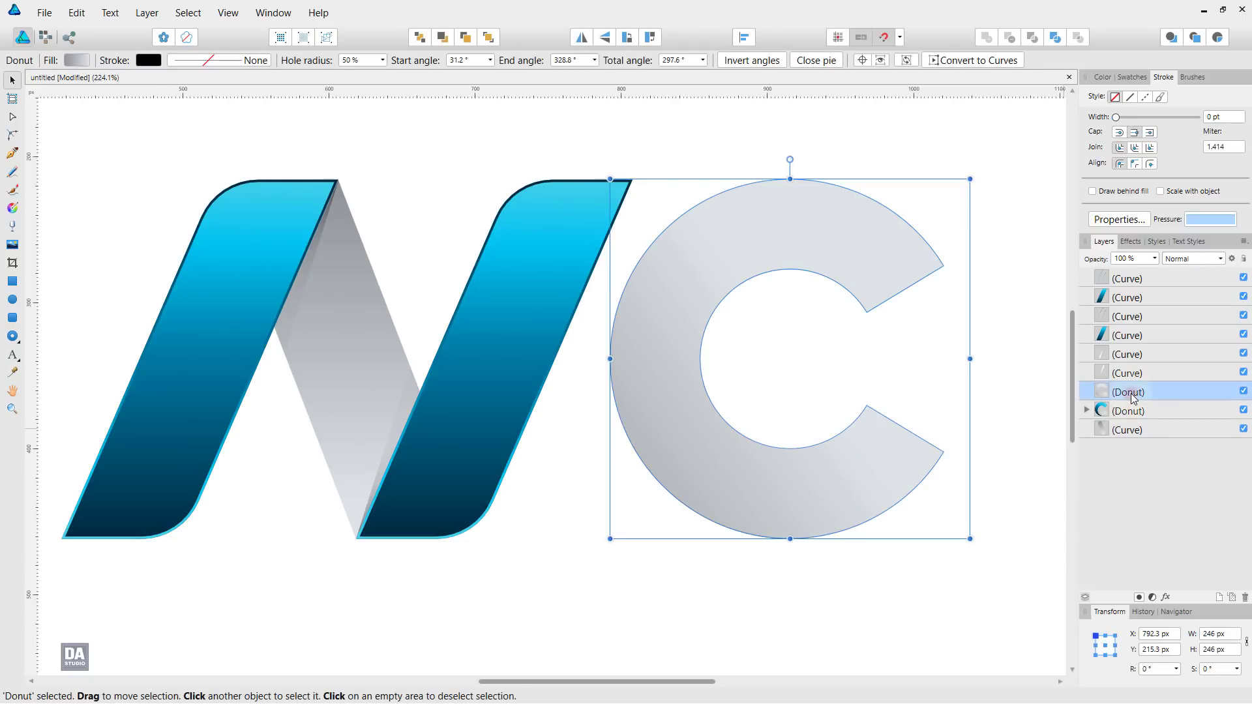
{"action": "left_click", "coordinate": [1133, 77]}
{"action": "left_click", "coordinate": [1116, 134]}
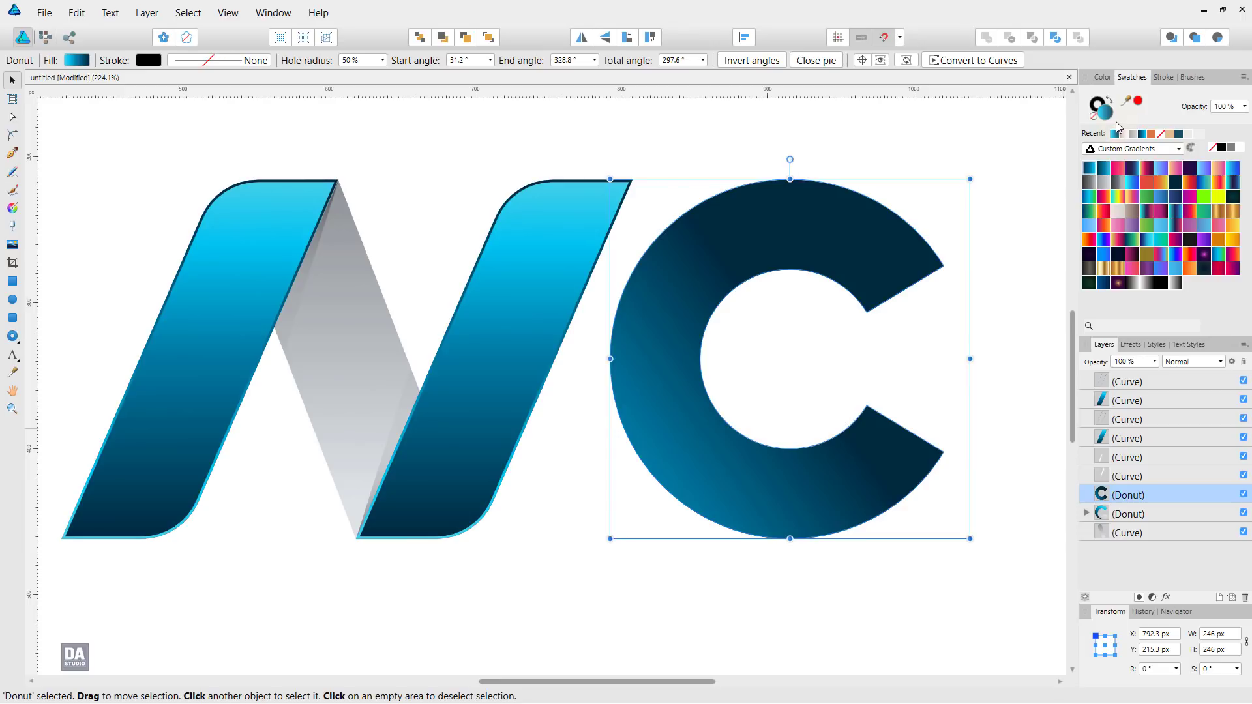
Angle the C copy's gradient lower-left to upper-right, make it a centred 0.2 pt outline, and convert to curves
{"action": "key", "text": "g"}
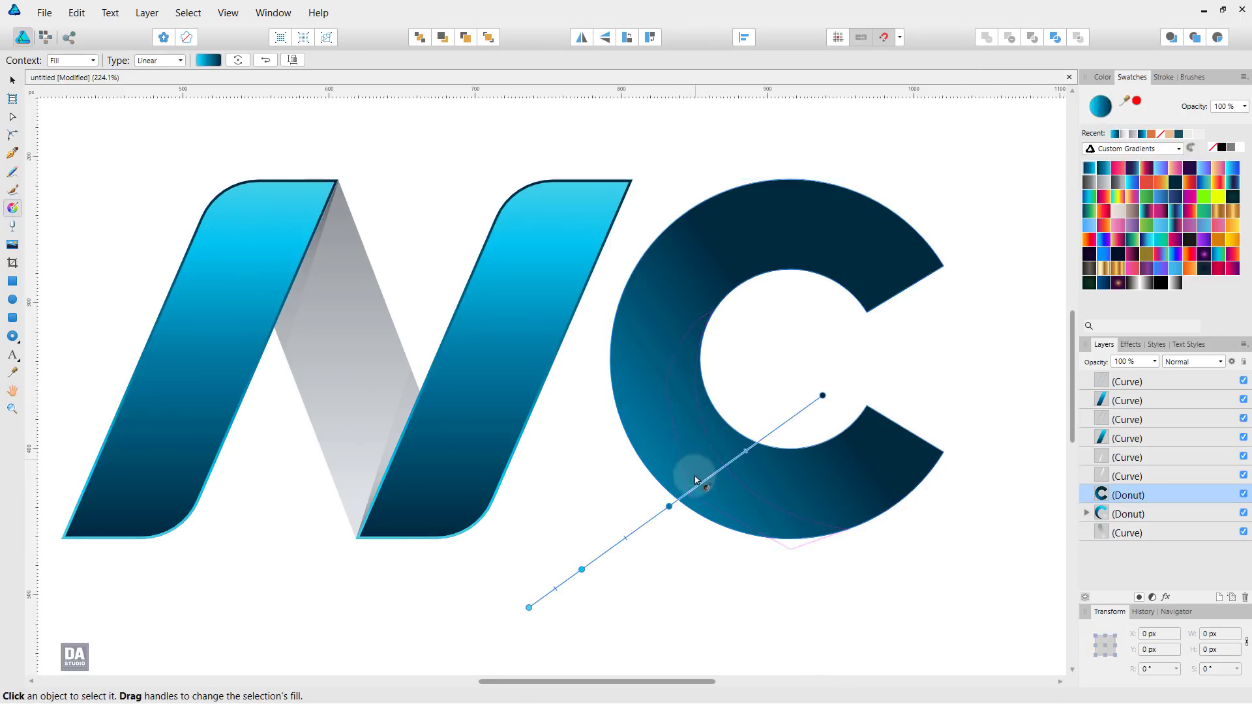
{"action": "left_click_drag", "start_coordinate": [698, 518], "coordinate": [886, 198]}
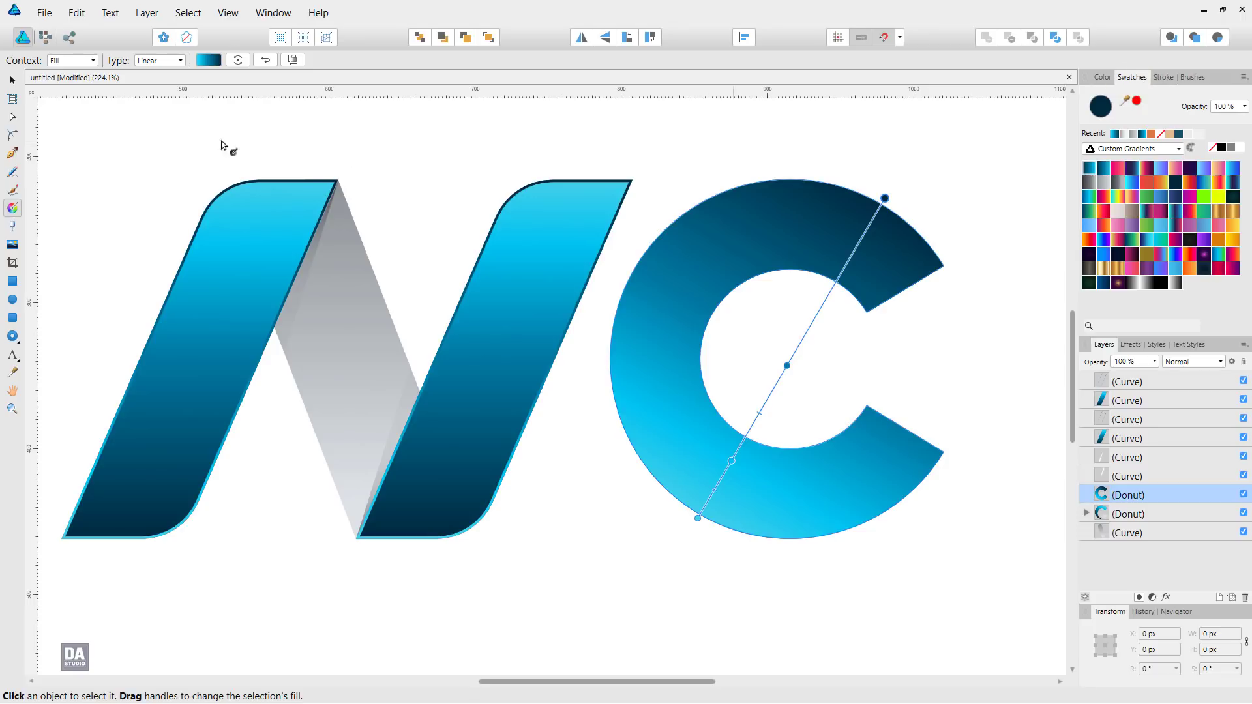
{"action": "left_click", "coordinate": [12, 80]}
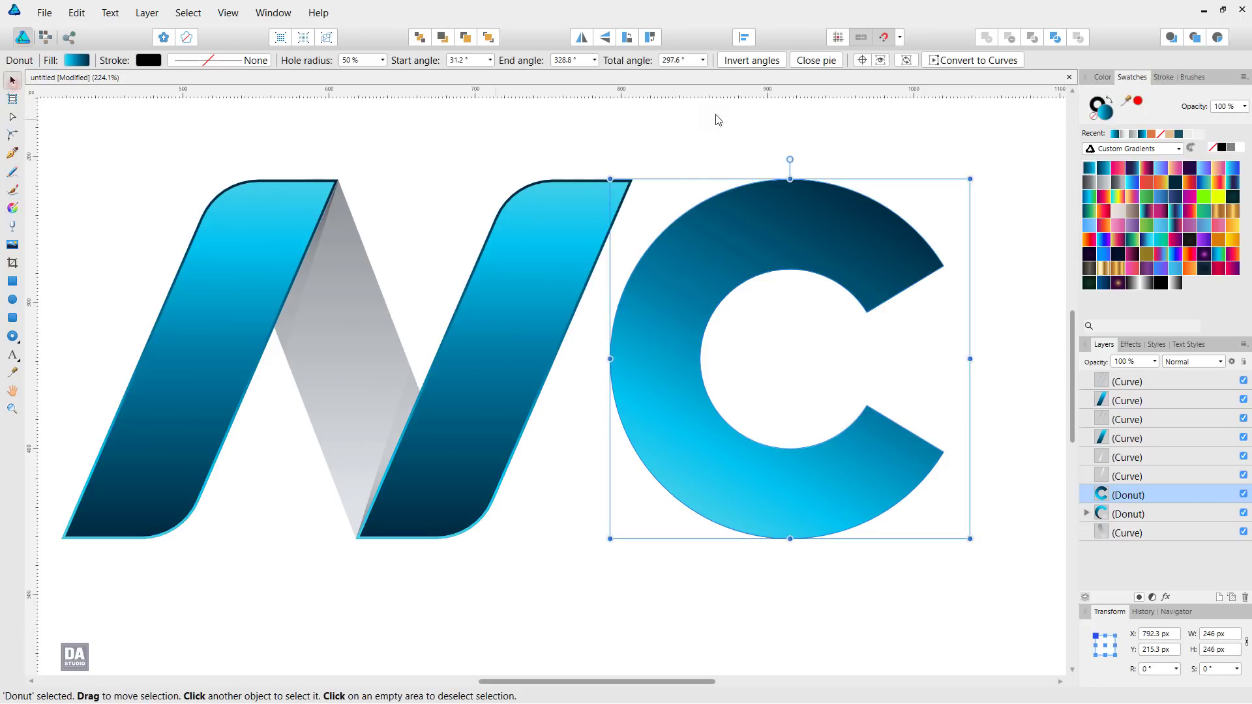
{"action": "left_click", "coordinate": [1111, 101]}
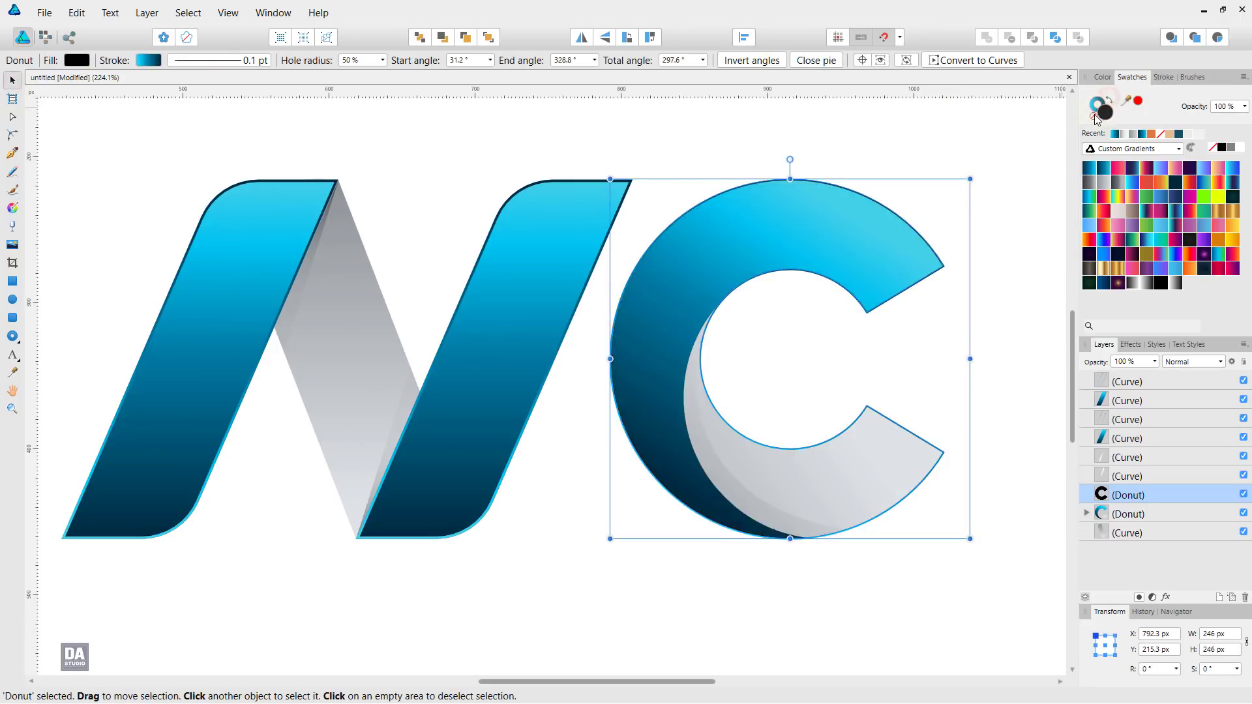
{"action": "left_click", "coordinate": [1163, 77]}
{"action": "scroll", "coordinate": [1217, 122], "scroll_direction": "up", "scroll_amount": 1}
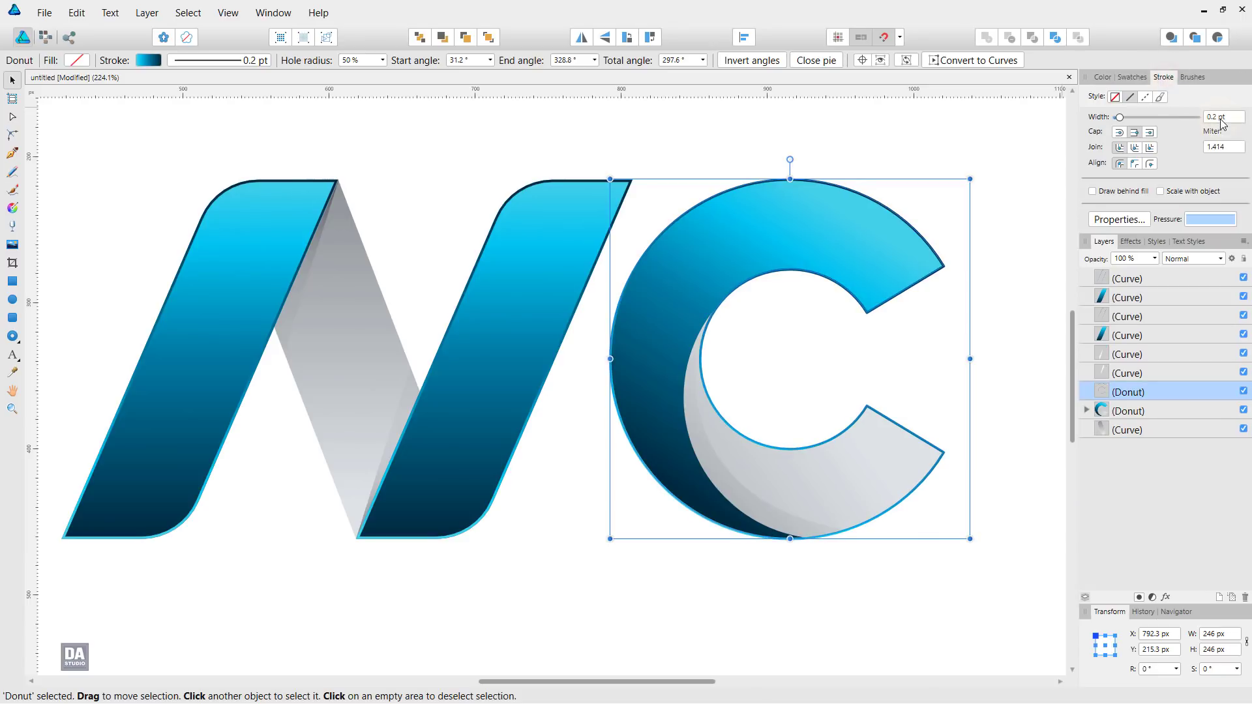
{"action": "left_click", "coordinate": [1136, 164]}
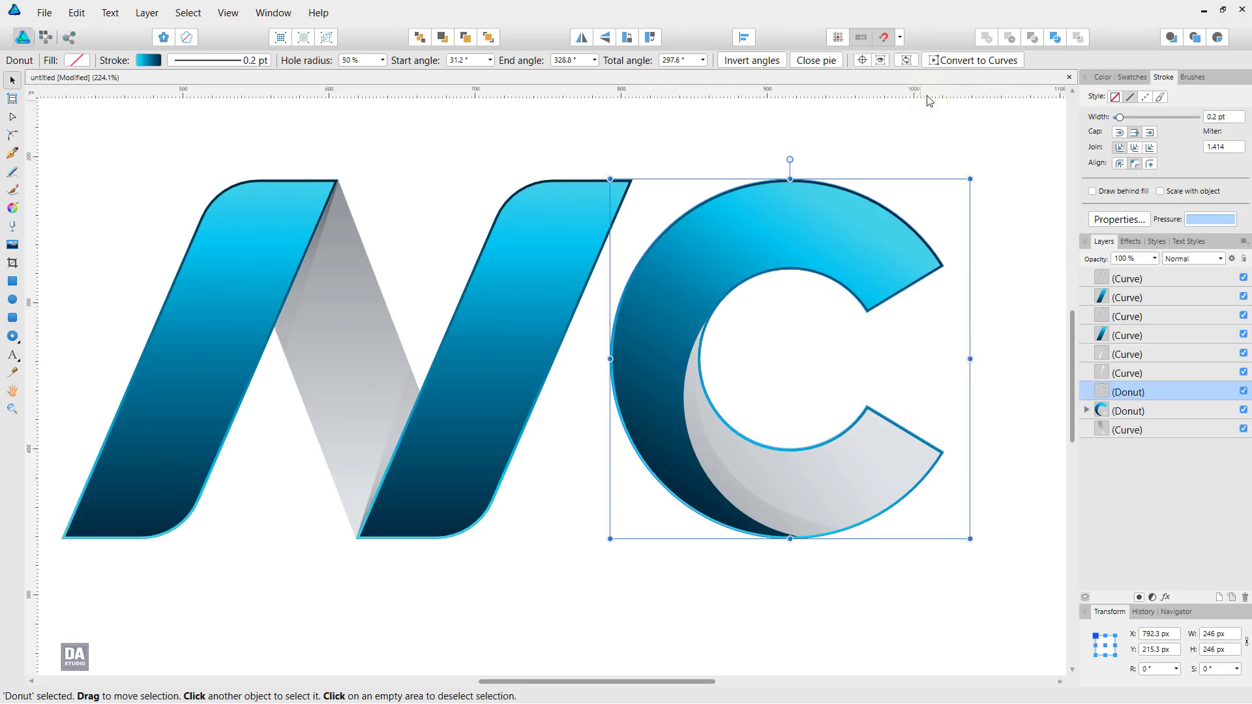
{"action": "left_click", "coordinate": [960, 61]}
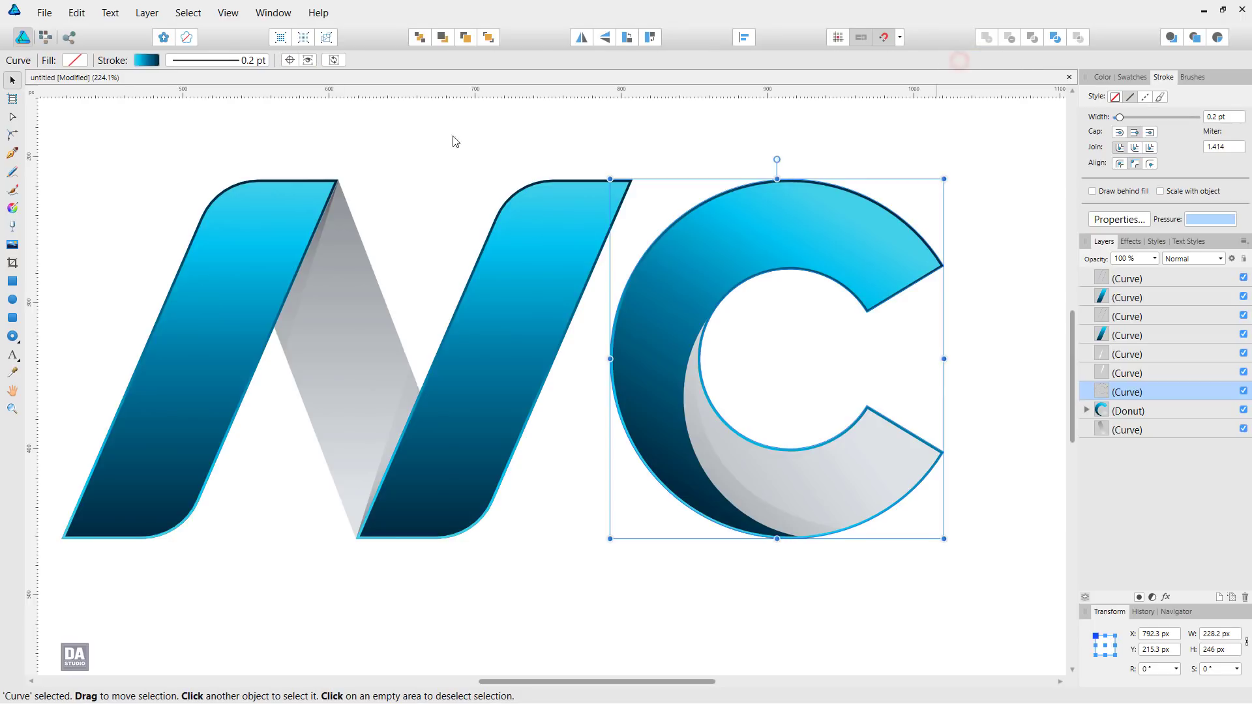
Break the C outline open at the node where the gray fold meets it
{"action": "left_click", "coordinate": [14, 118]}
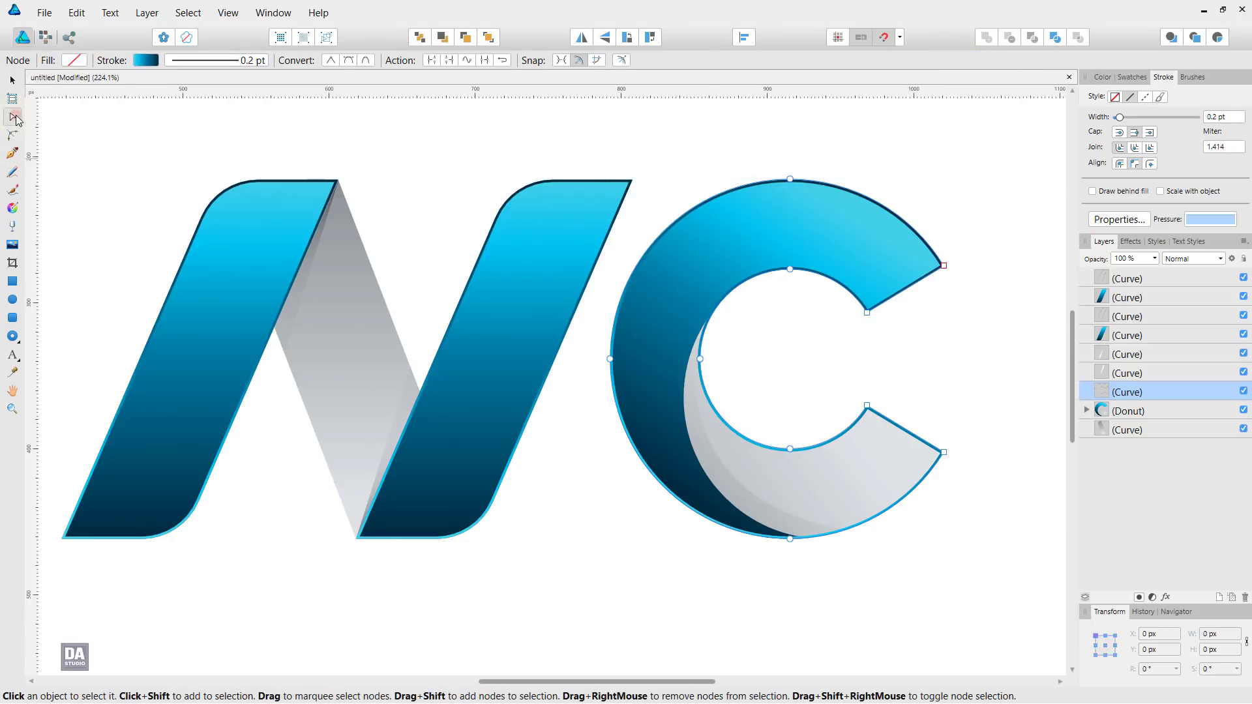
{"action": "left_click", "coordinate": [701, 360]}
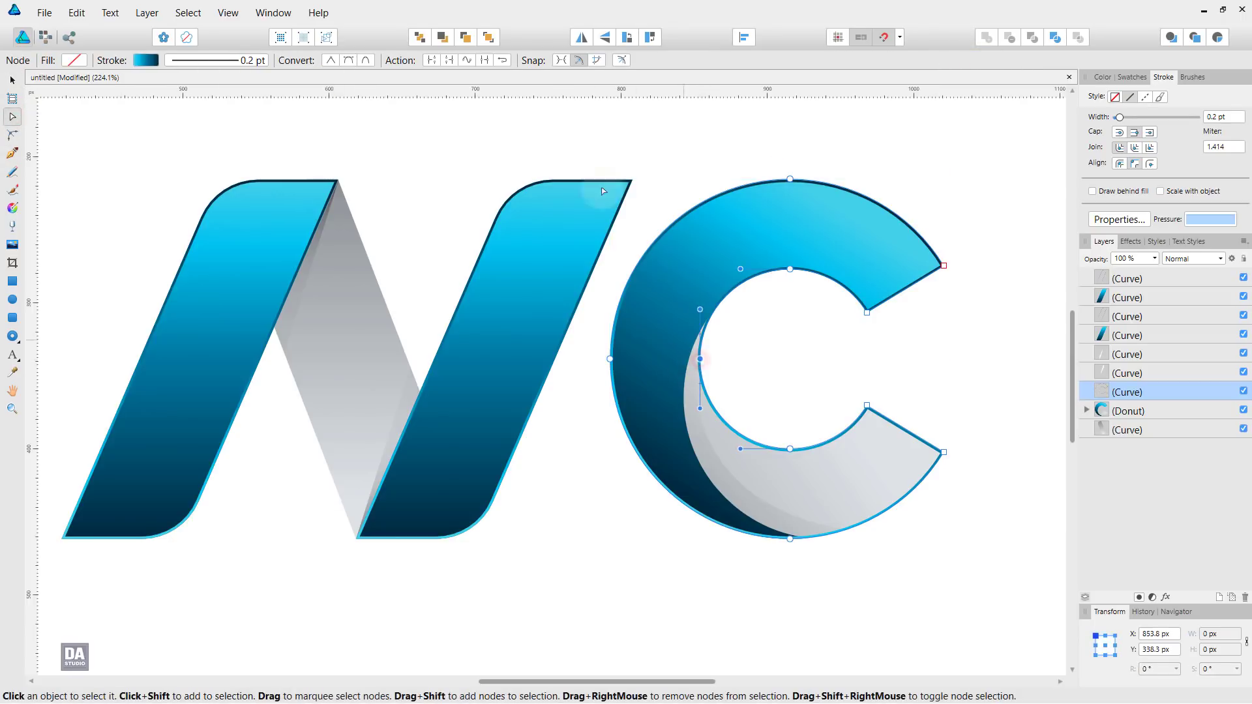
{"action": "left_click", "coordinate": [433, 60]}
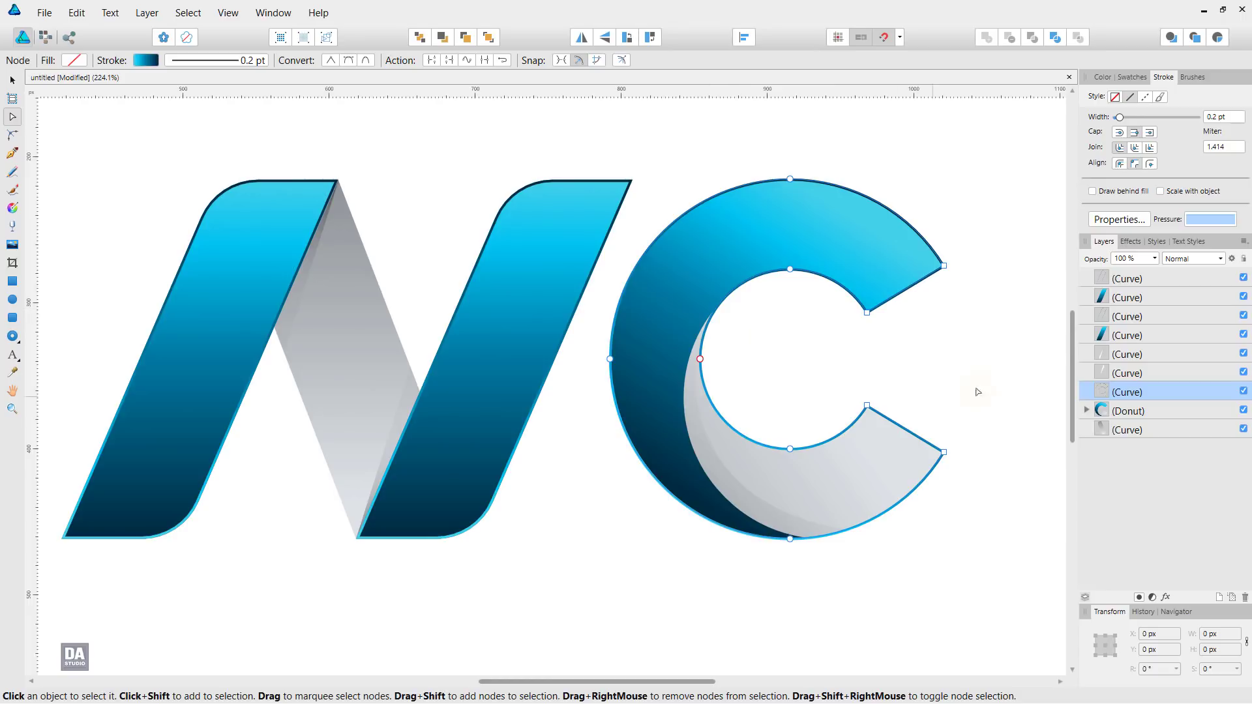
Arch the outline's pressure profile so it tapers toward both ends at 0.3 pt
{"action": "left_click", "coordinate": [1211, 223]}
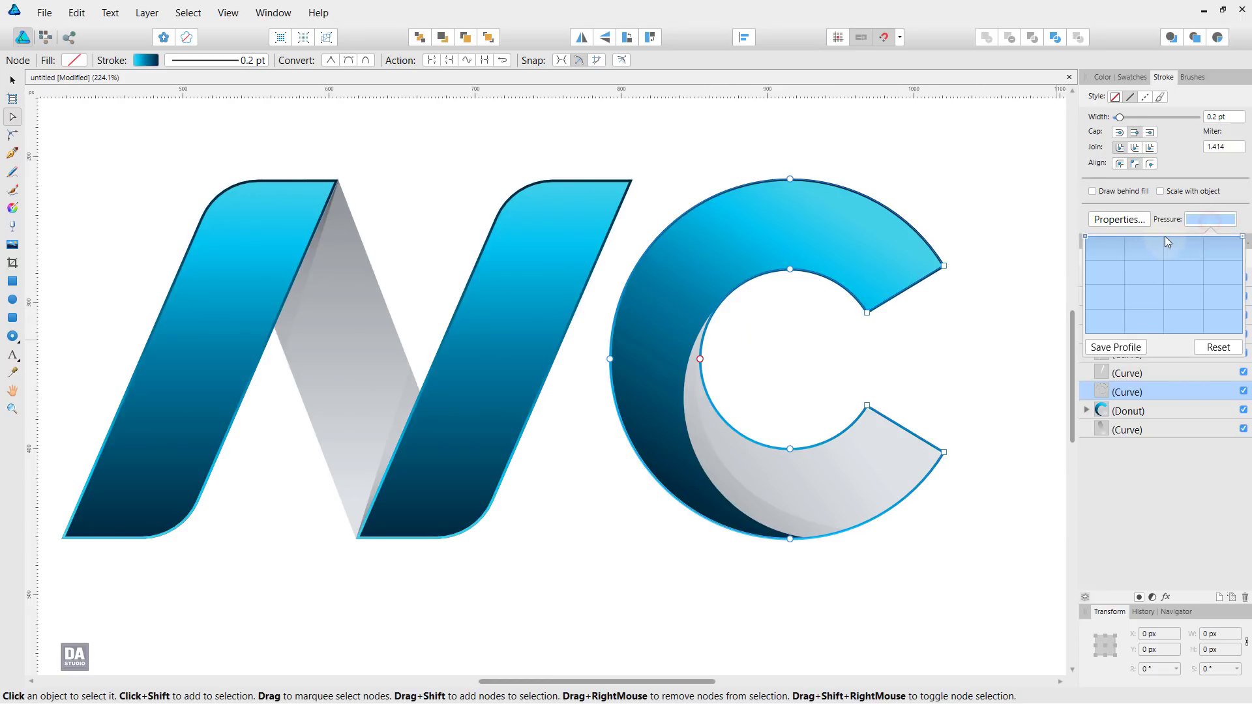
{"action": "left_click", "coordinate": [1165, 236]}
{"action": "left_click_drag", "start_coordinate": [1084, 235], "coordinate": [1086, 334]}
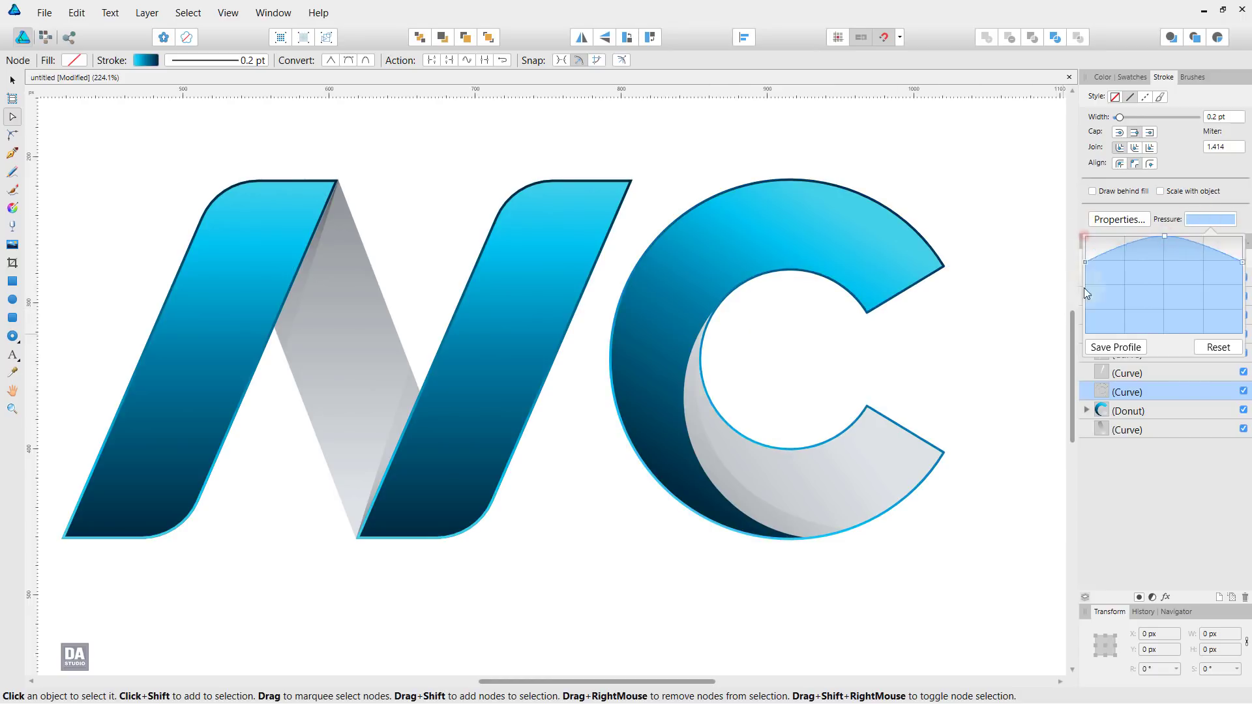
{"action": "left_click_drag", "start_coordinate": [1243, 236], "coordinate": [1242, 334]}
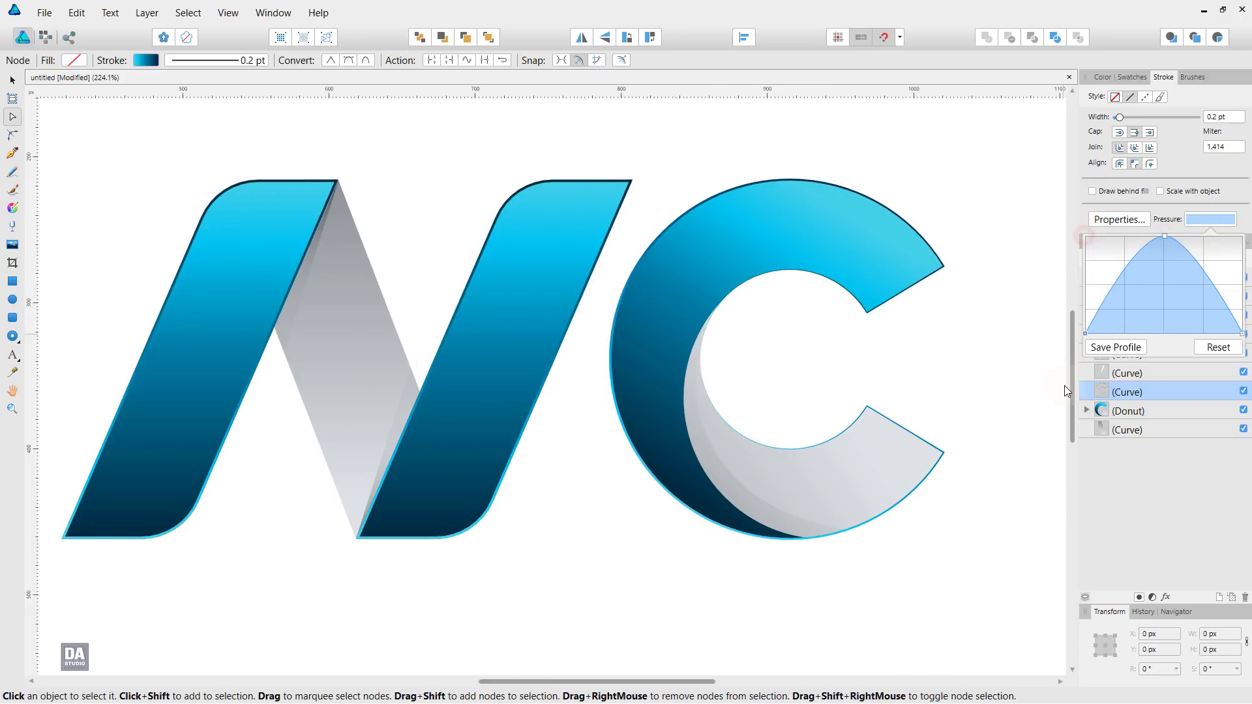
{"action": "left_click", "coordinate": [974, 350]}
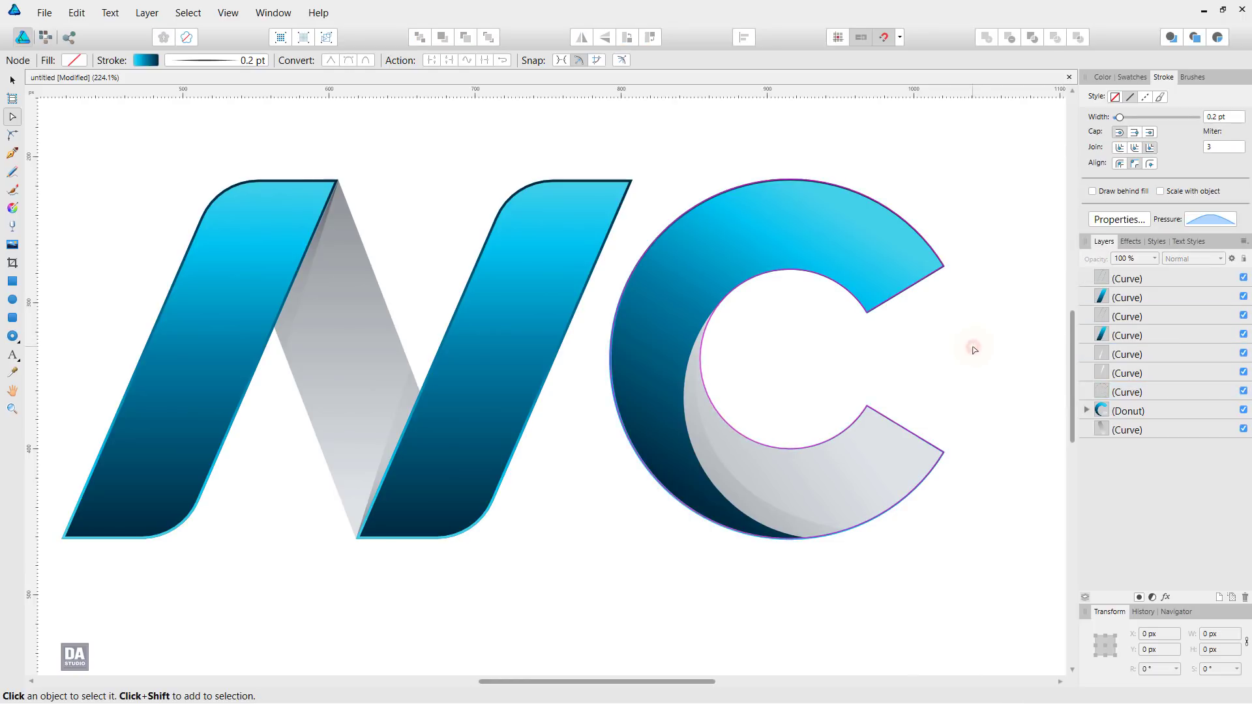
{"action": "left_click", "coordinate": [1120, 393]}
{"action": "scroll", "coordinate": [1229, 124], "scroll_direction": "up", "scroll_amount": 1}
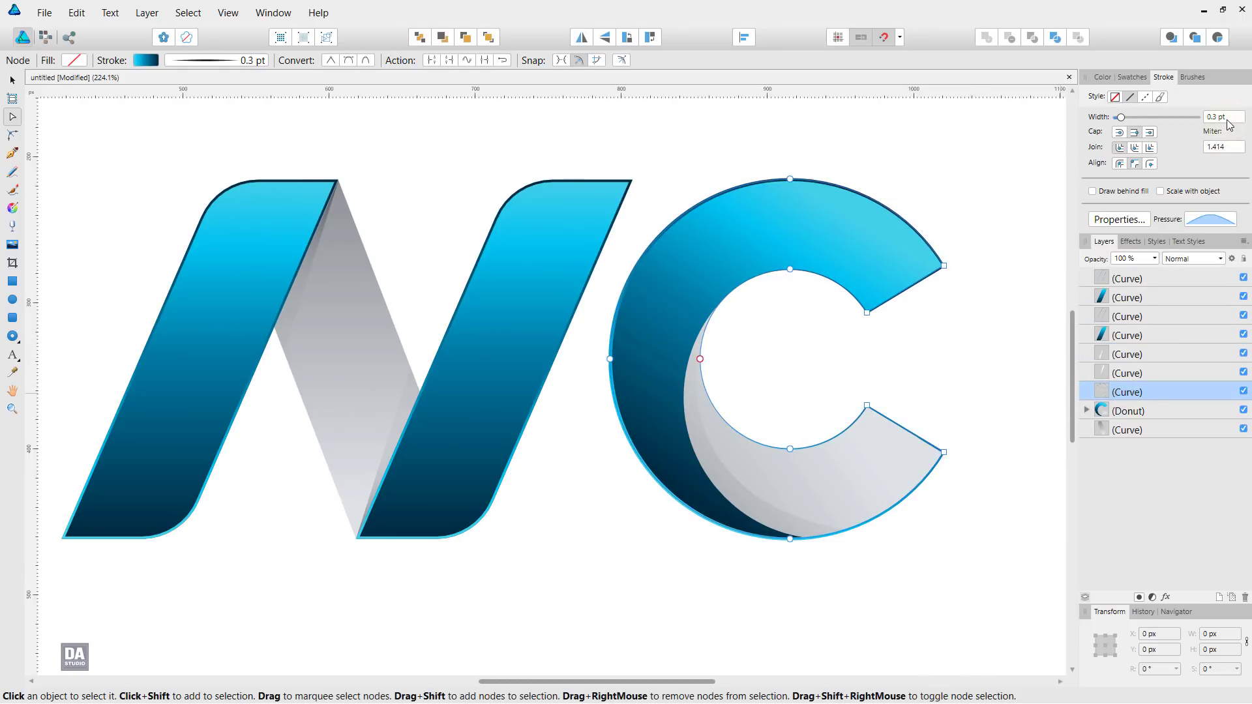
{"action": "left_click", "coordinate": [991, 299]}
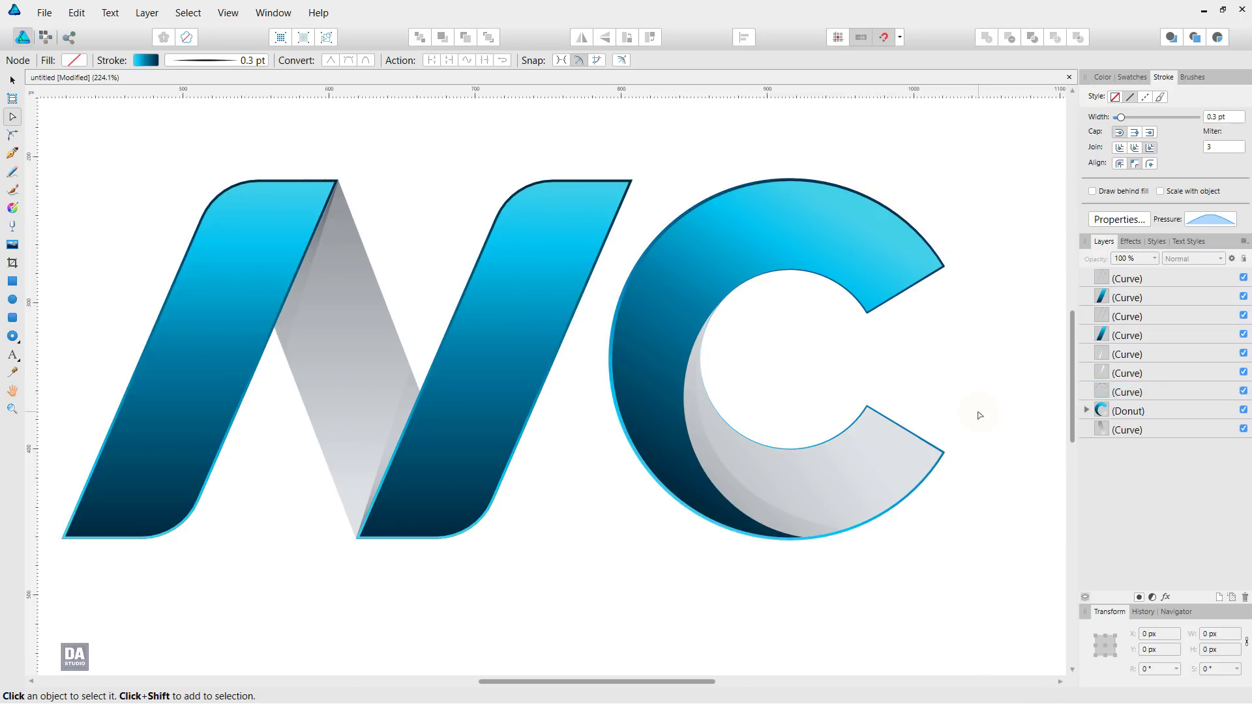
{"action": "key", "text": "v"}
{"action": "scroll", "coordinate": [980, 416], "scroll_direction": "down", "scroll_amount": 3}
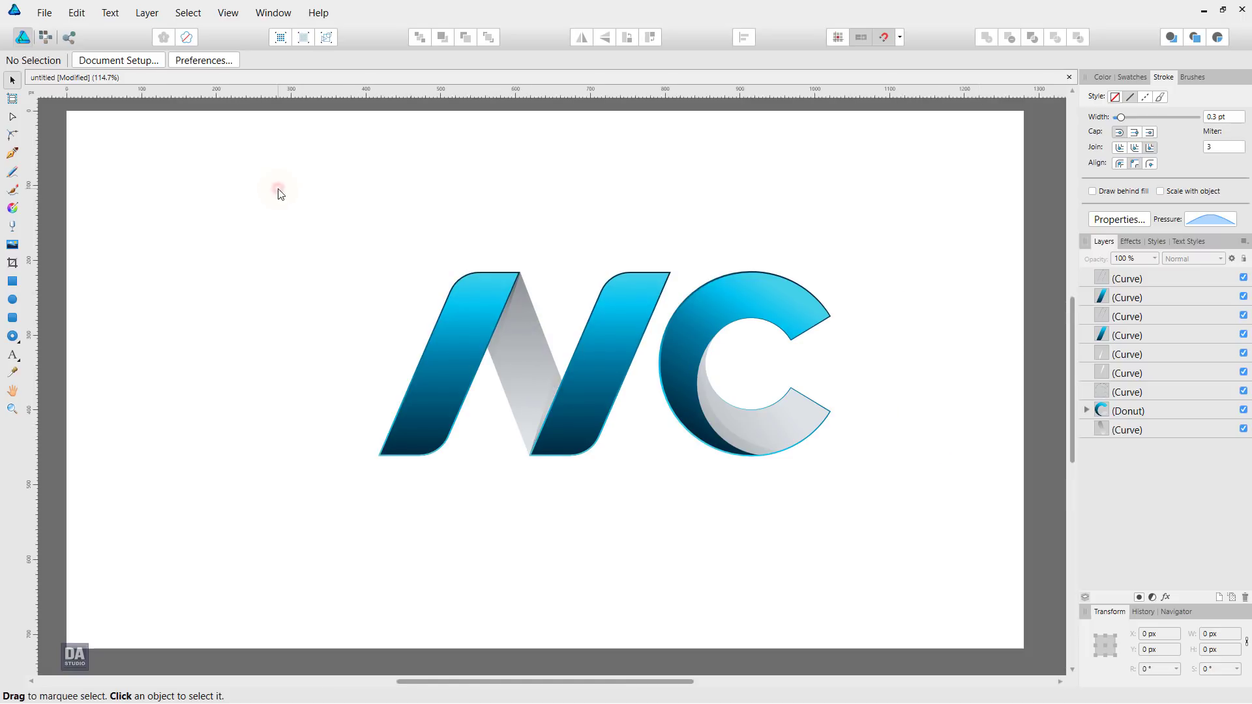
Group all nine NC logo parts together
{"action": "left_click_drag", "start_coordinate": [275, 206], "coordinate": [943, 522]}
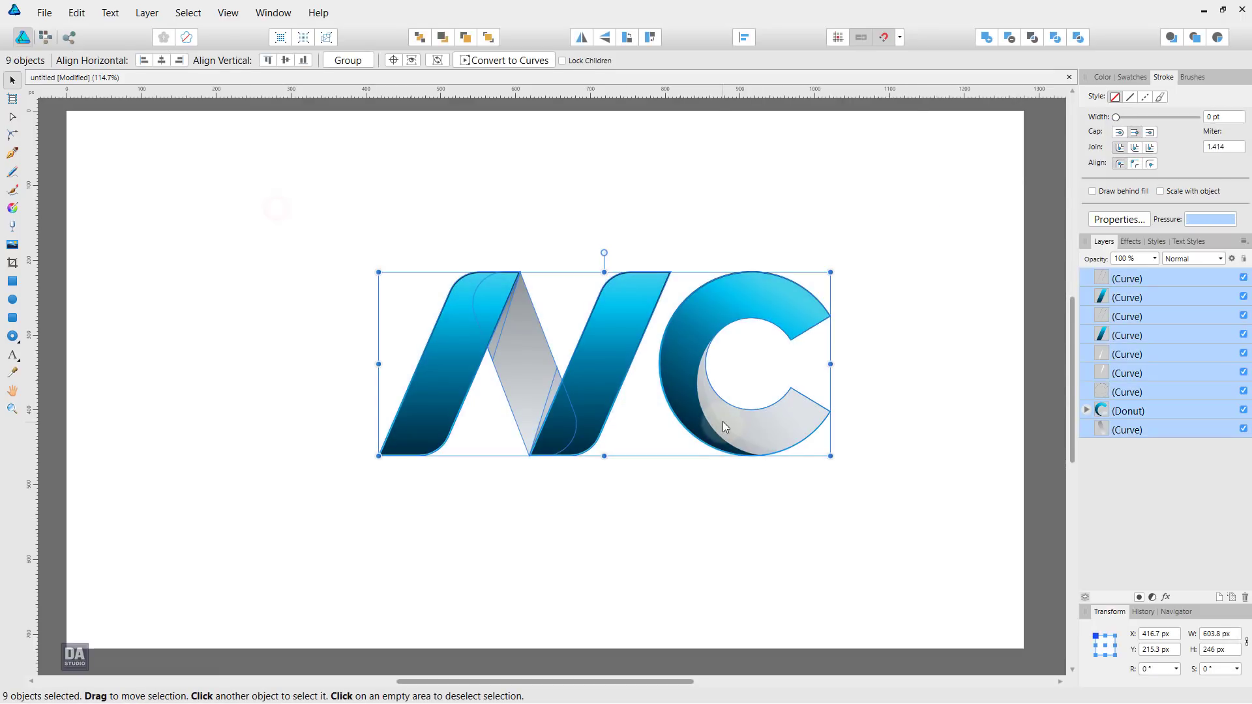
{"action": "right_click", "coordinate": [723, 421]}
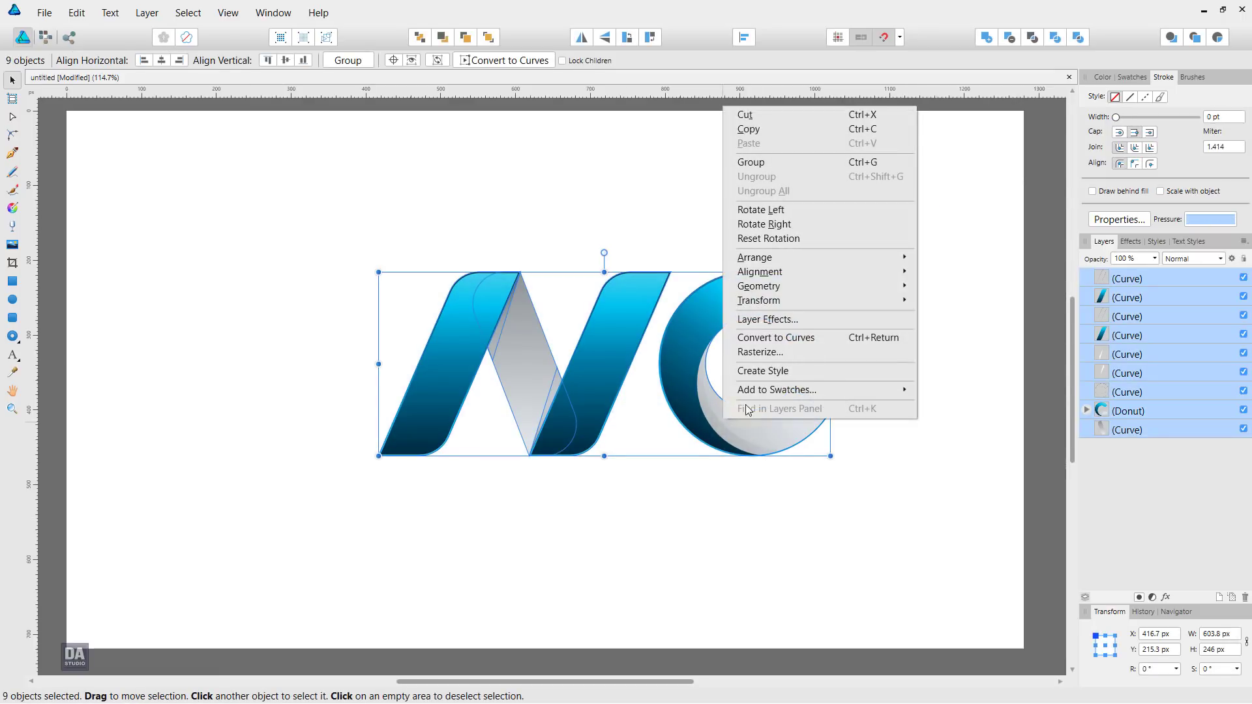
{"action": "left_click", "coordinate": [788, 162]}
Centre the logo group horizontally and vertically on the page, then pick the Rectangle Tool
{"action": "left_click", "coordinate": [743, 37]}
{"action": "left_click", "coordinate": [771, 78]}
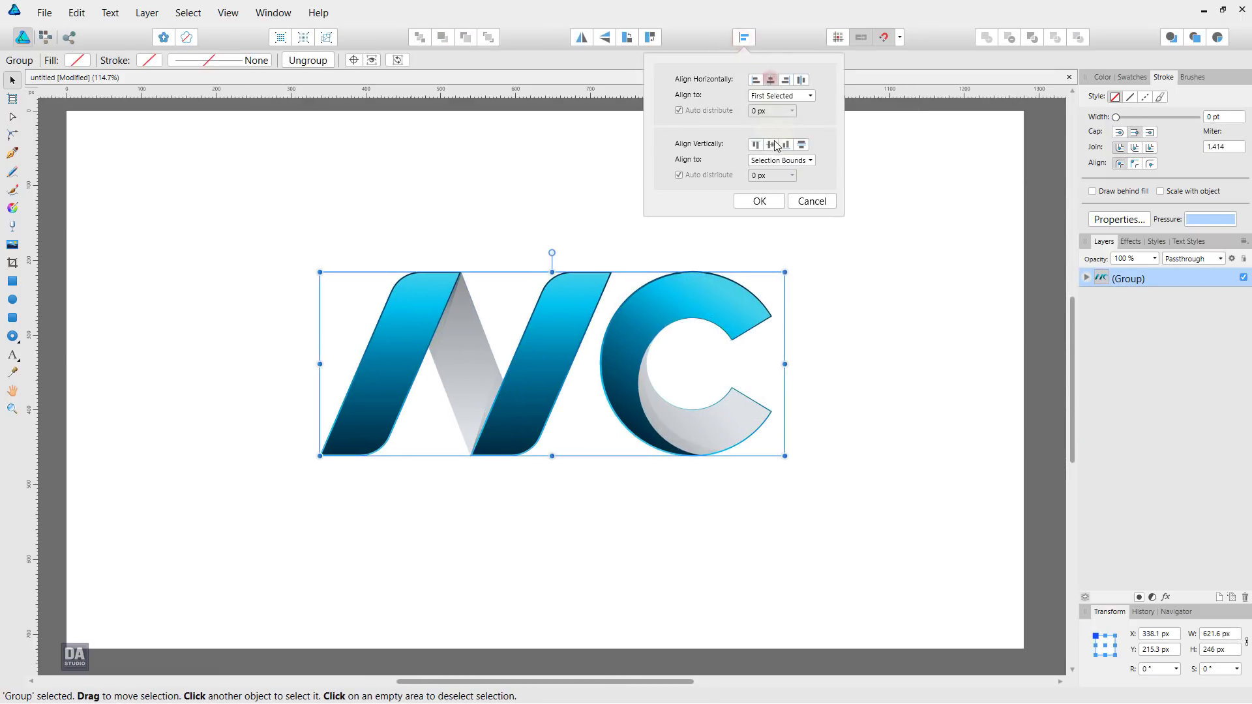
{"action": "left_click", "coordinate": [775, 145]}
{"action": "left_click", "coordinate": [764, 204]}
{"action": "left_click", "coordinate": [772, 236]}
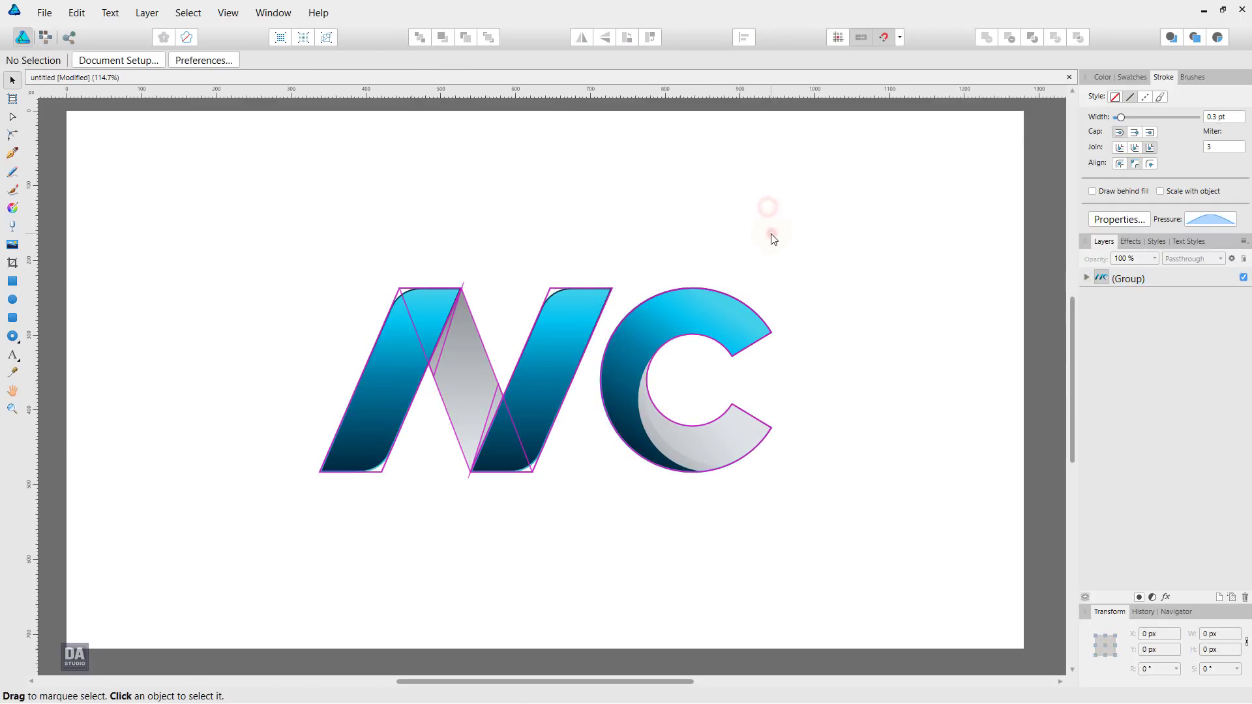
{"action": "left_click", "coordinate": [12, 281]}
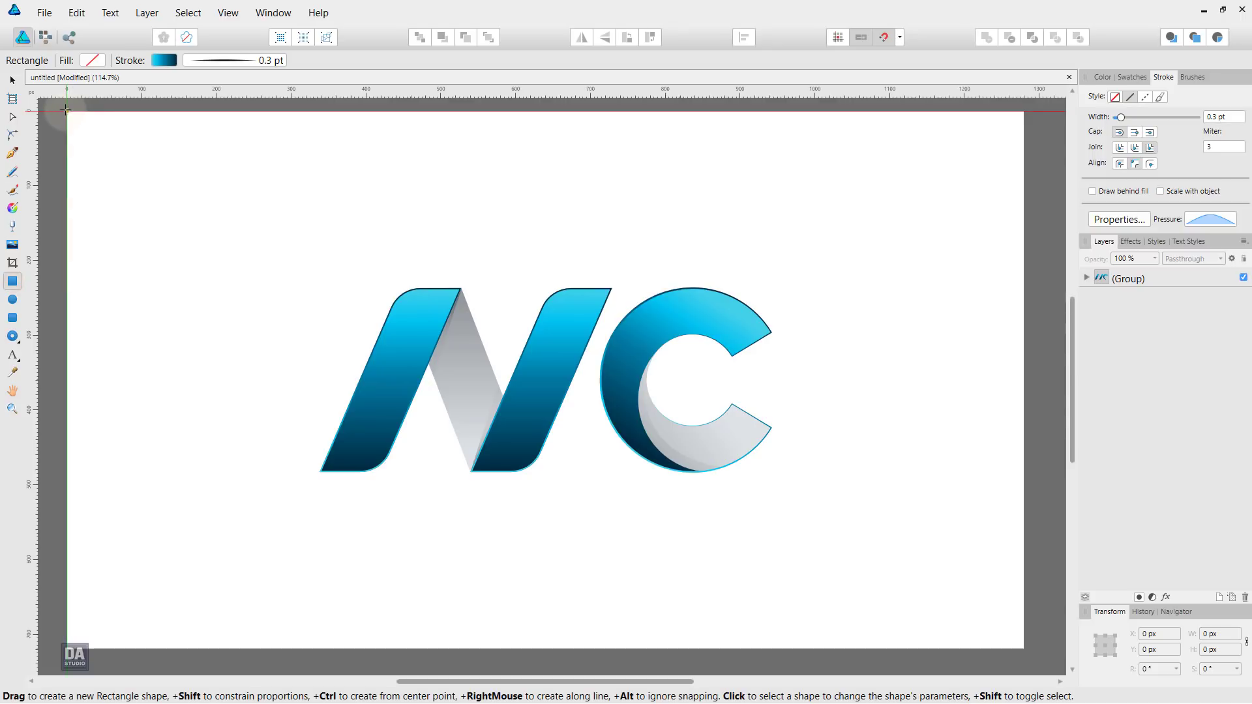
Draw a 1280×720 rectangle over the page, move it below the NC group, and fill it with a grey gradient
{"action": "left_click_drag", "start_coordinate": [67, 111], "coordinate": [1024, 650]}
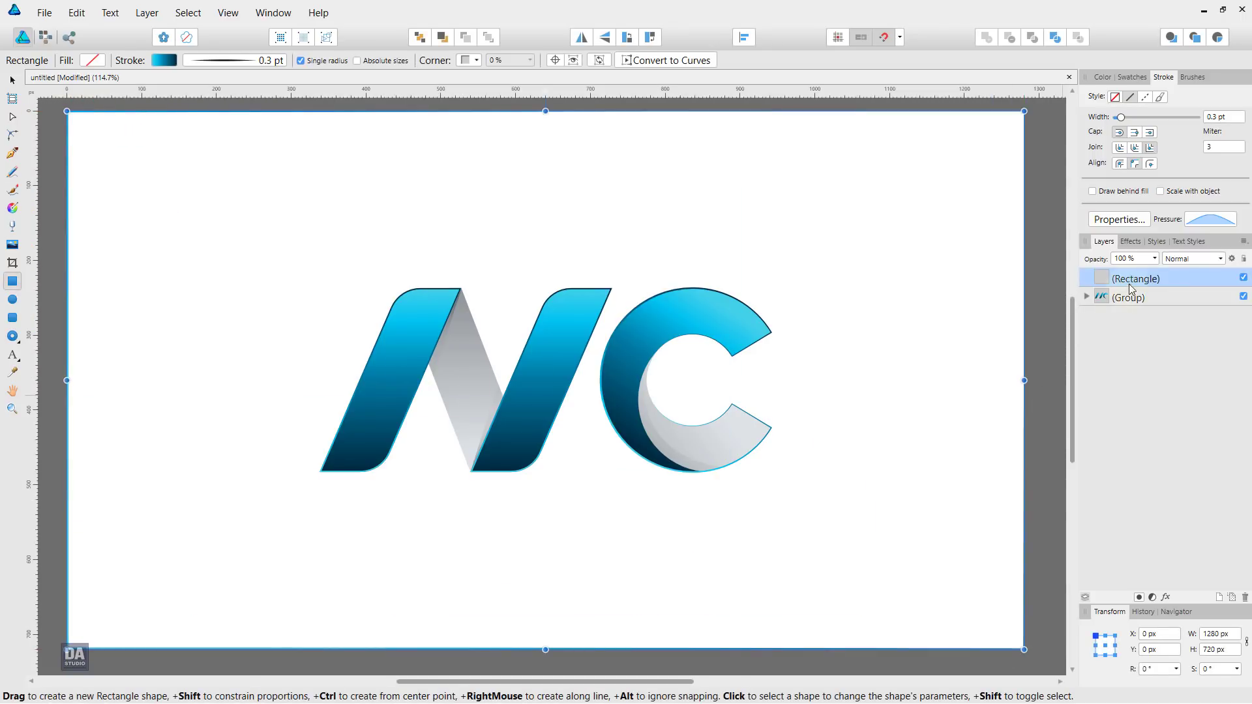
{"action": "left_click_drag", "start_coordinate": [1166, 285], "coordinate": [1183, 327]}
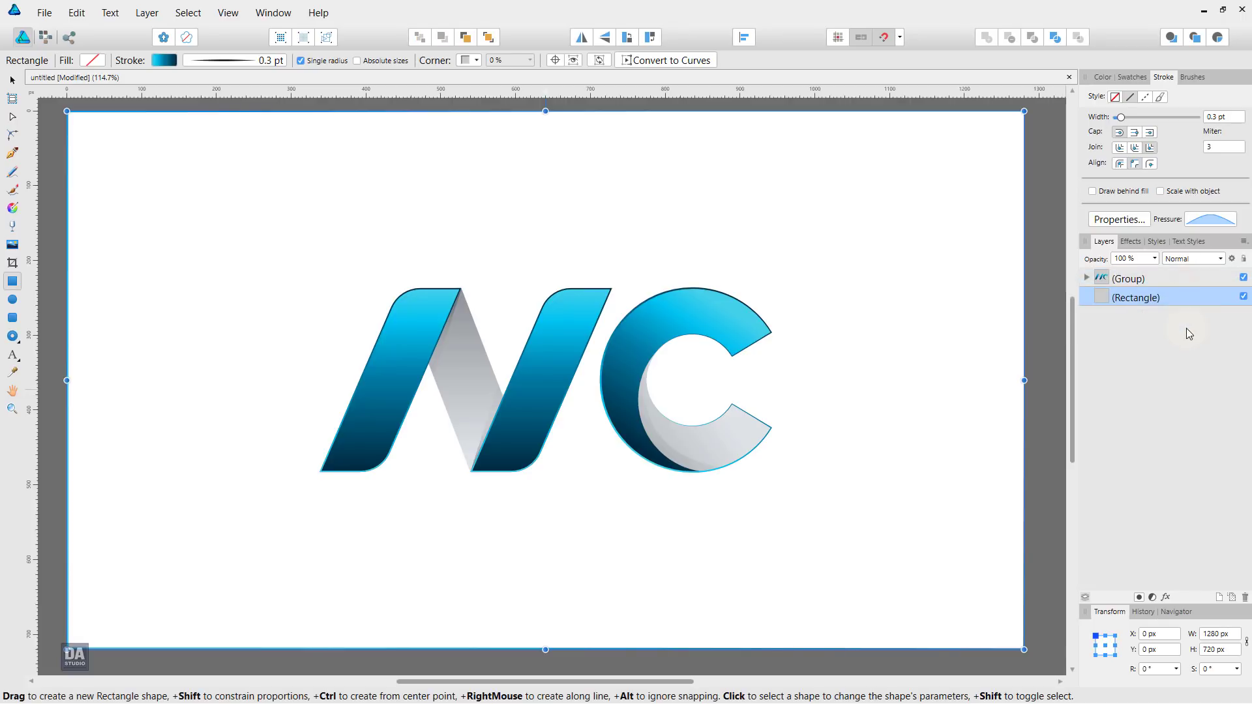
{"action": "left_click", "coordinate": [1135, 77]}
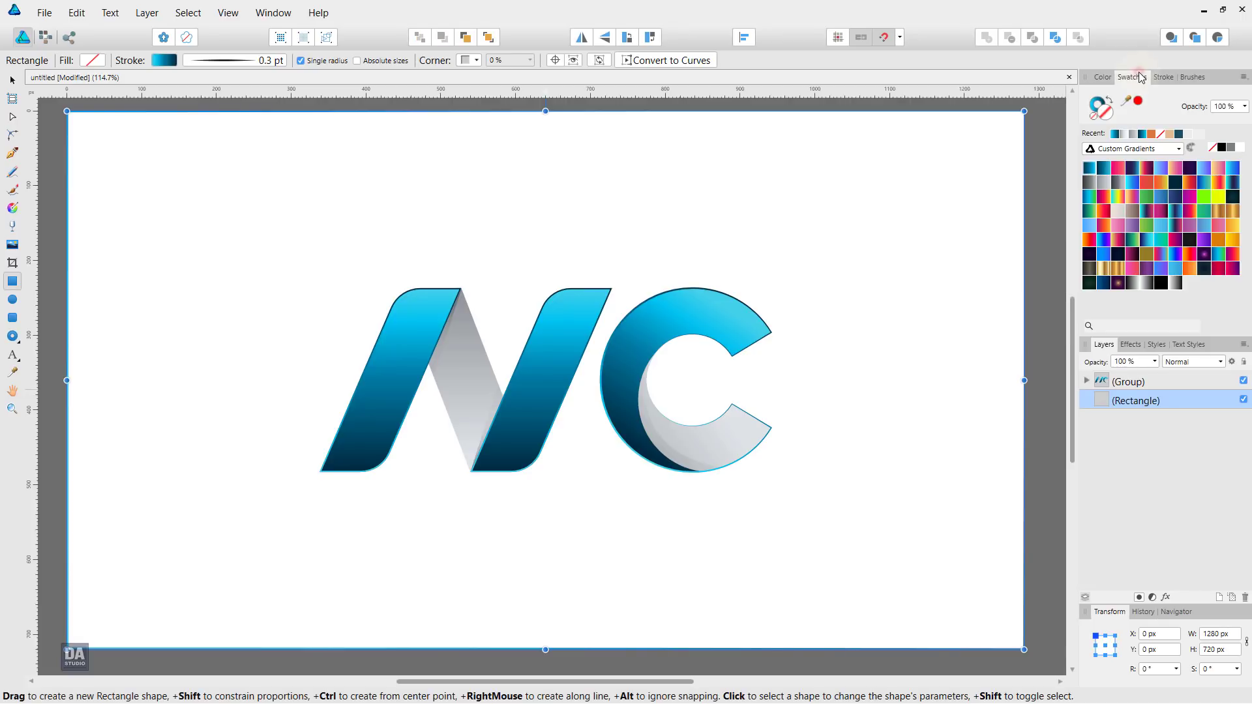
{"action": "left_click", "coordinate": [1112, 104]}
{"action": "left_click", "coordinate": [1128, 135]}
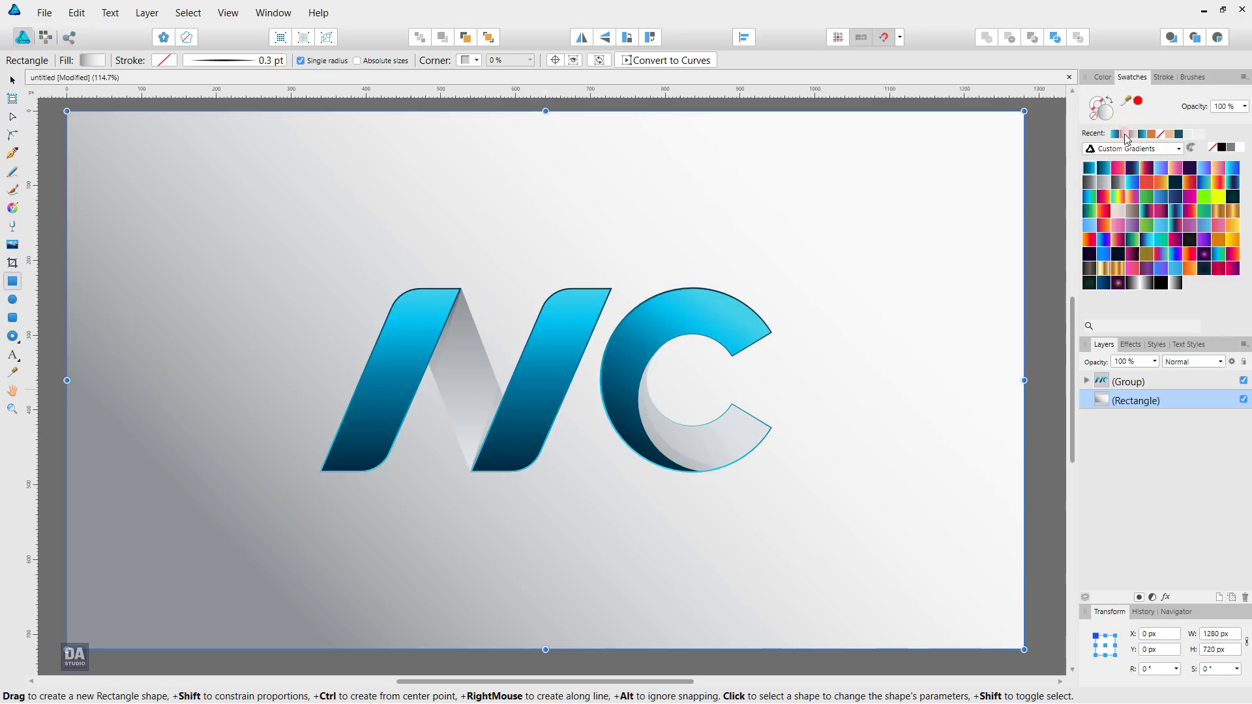
Make the gradient run vertically down the page and shift its mid point to about 52%
{"action": "key", "text": "g"}
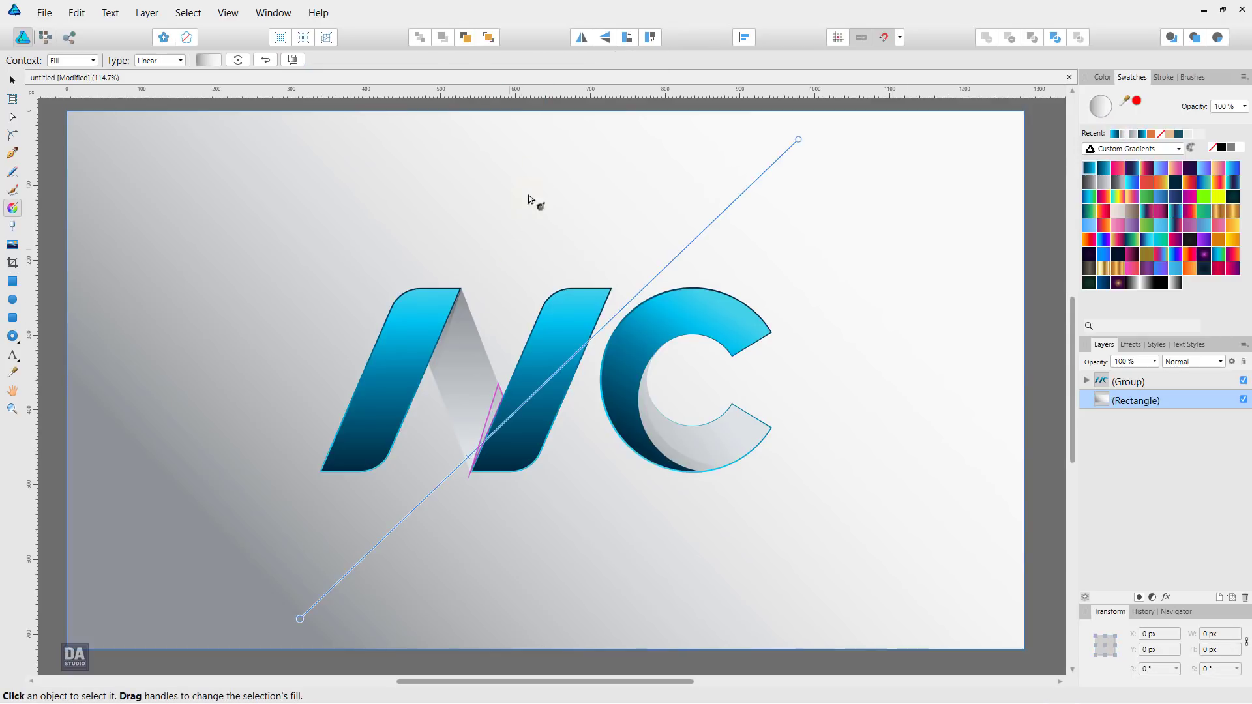
{"action": "left_click_drag", "start_coordinate": [551, 111], "coordinate": [551, 649]}
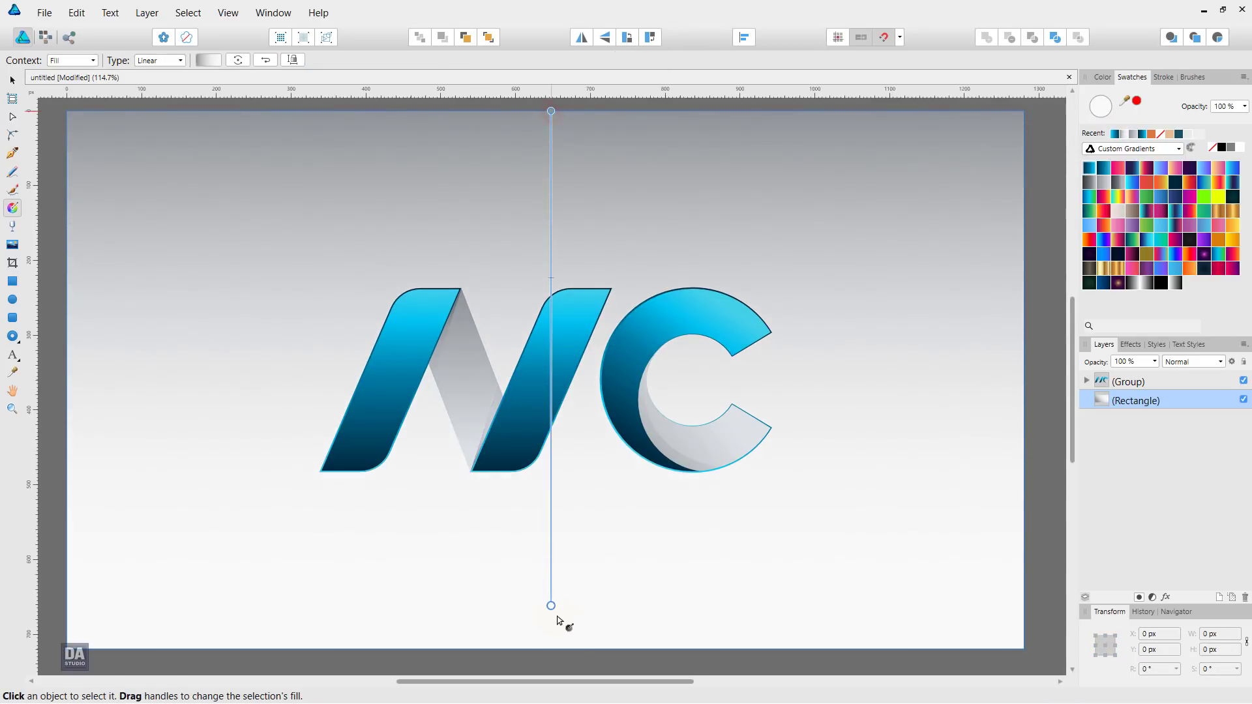
{"action": "left_click", "coordinate": [208, 60]}
{"action": "left_click", "coordinate": [168, 211]}
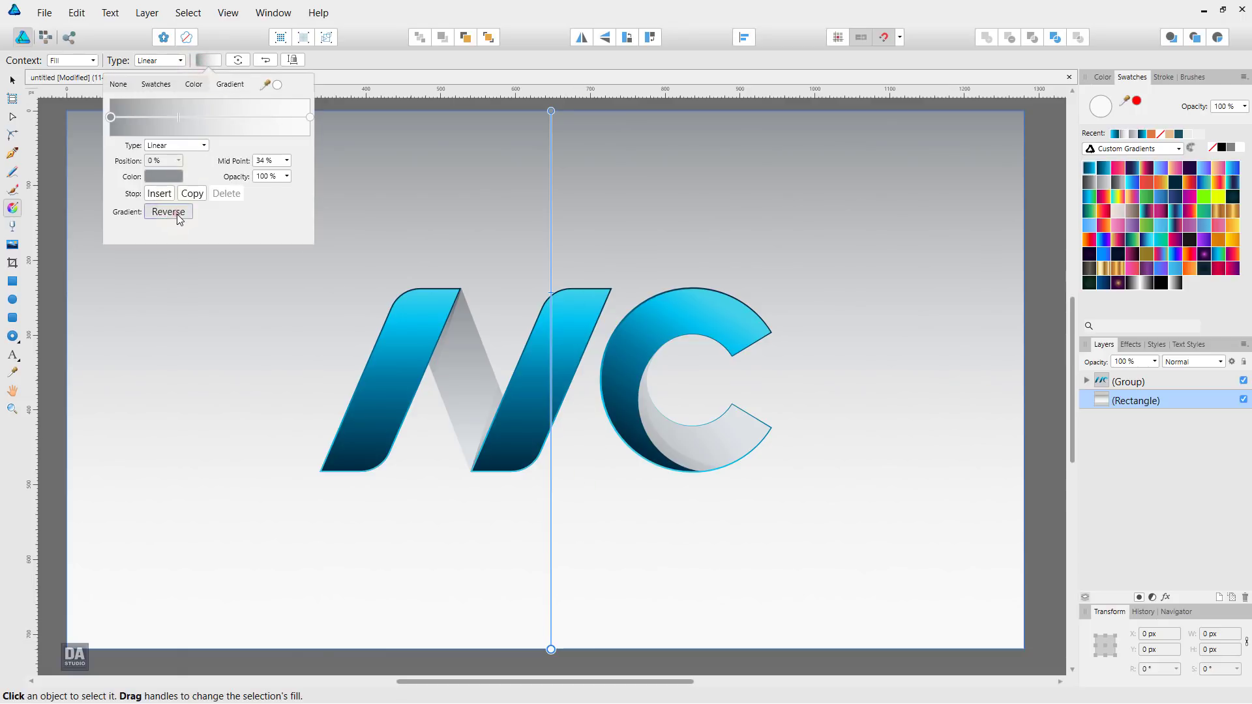
{"action": "left_click", "coordinate": [168, 212]}
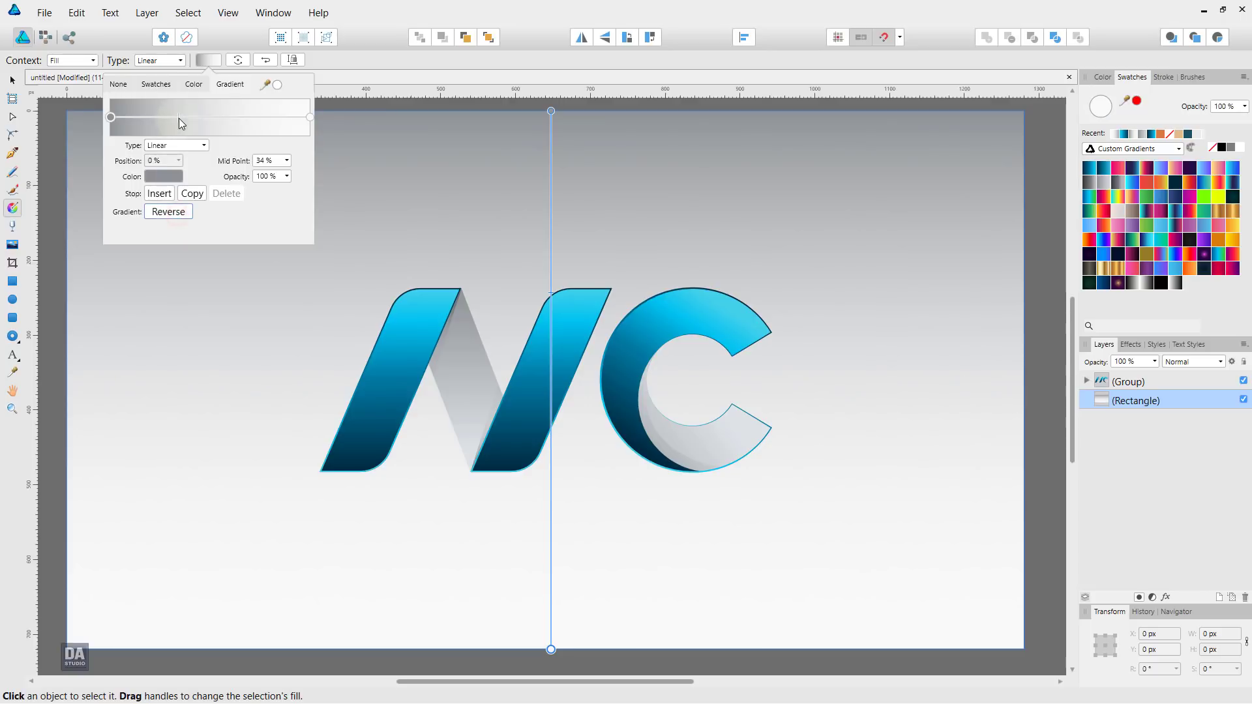
{"action": "left_click", "coordinate": [286, 161]}
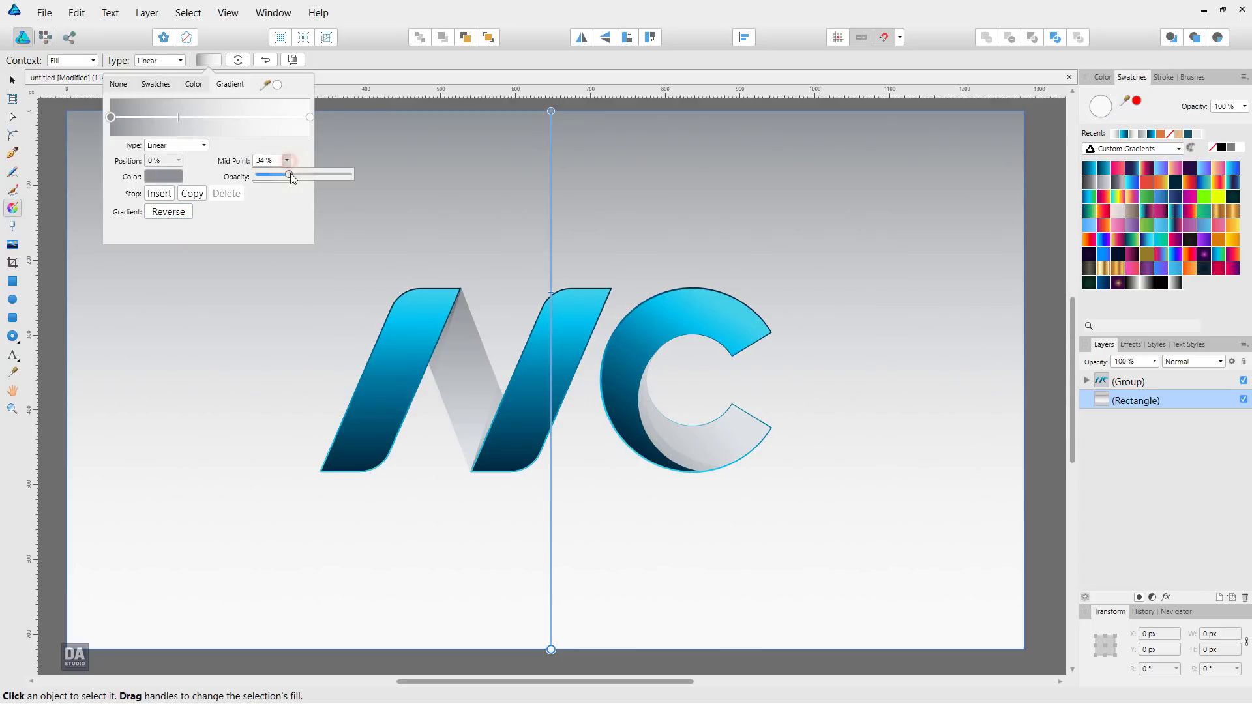
{"action": "left_click_drag", "start_coordinate": [291, 179], "coordinate": [307, 182]}
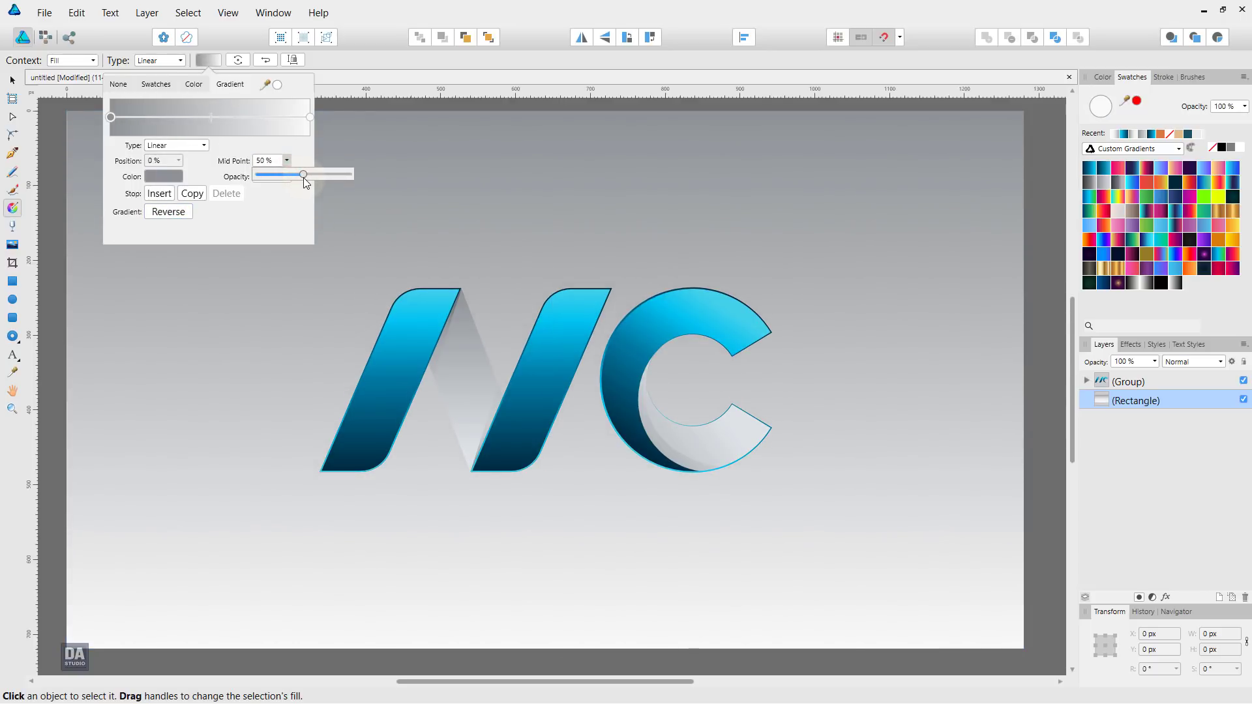
Add a gradient stop at 50% and make the end stop a sampled grey
{"action": "left_click", "coordinate": [160, 193]}
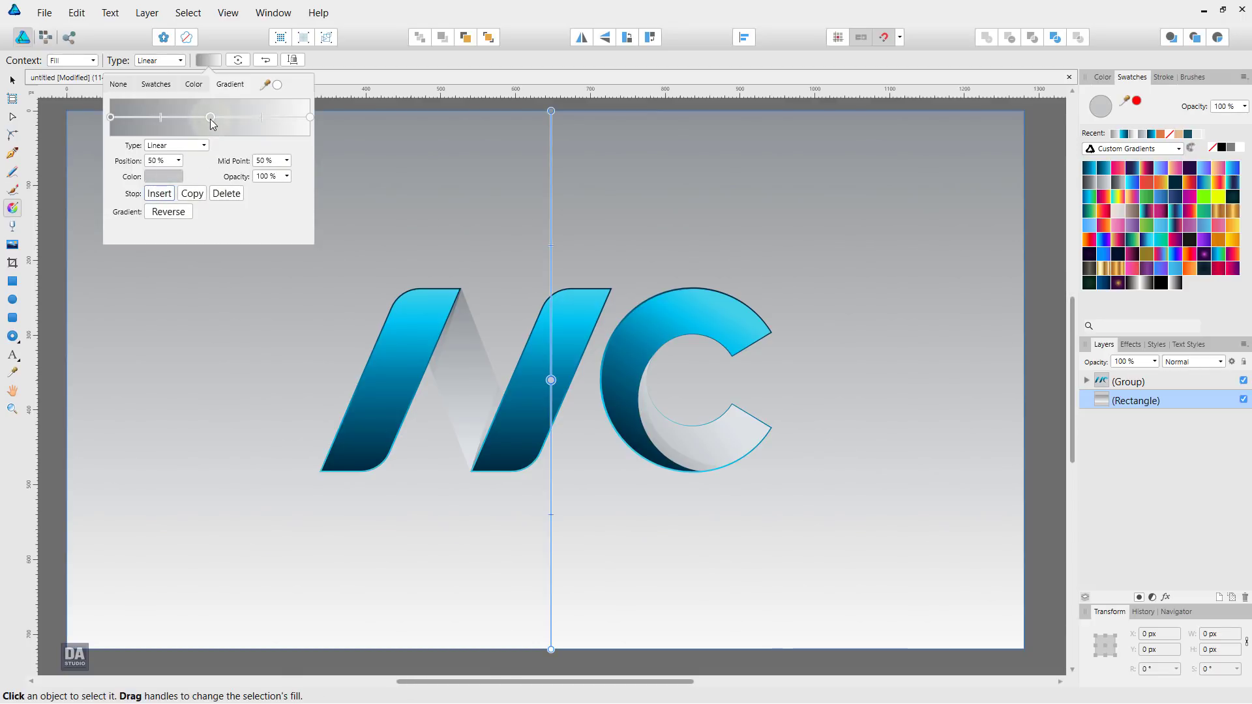
{"action": "left_click", "coordinate": [310, 118]}
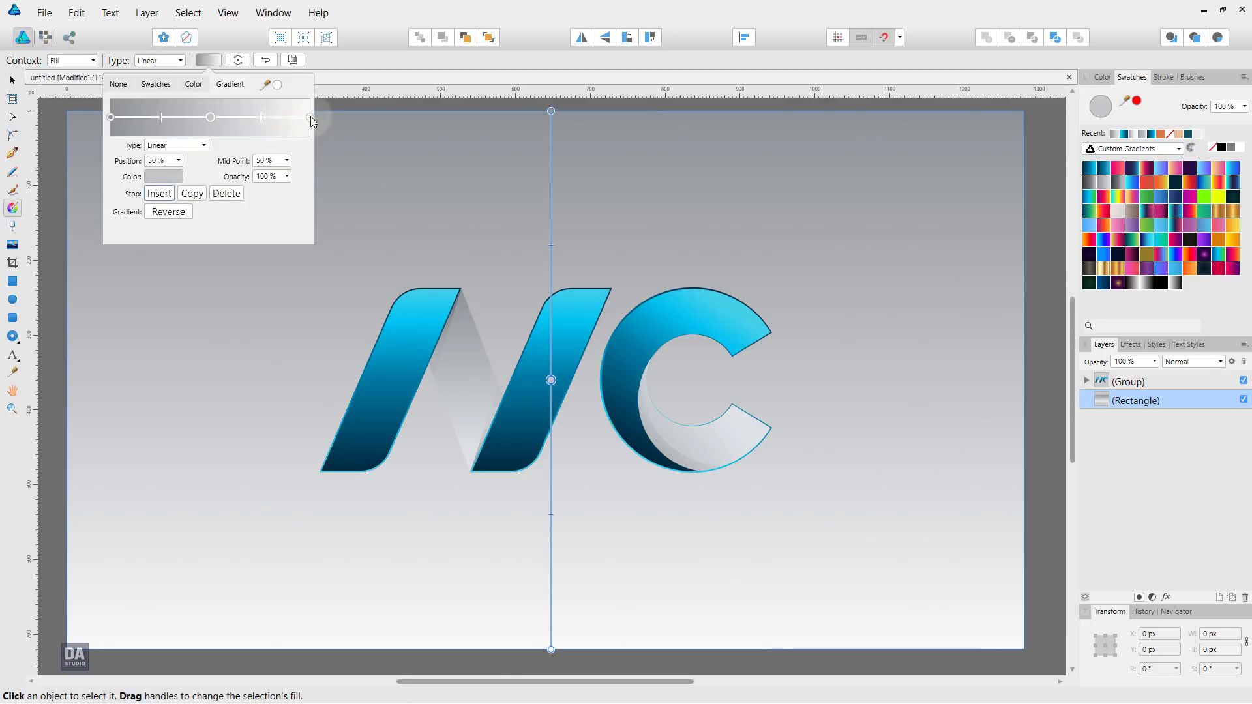
{"action": "left_click", "coordinate": [172, 176]}
{"action": "left_click_drag", "start_coordinate": [224, 198], "coordinate": [111, 135]}
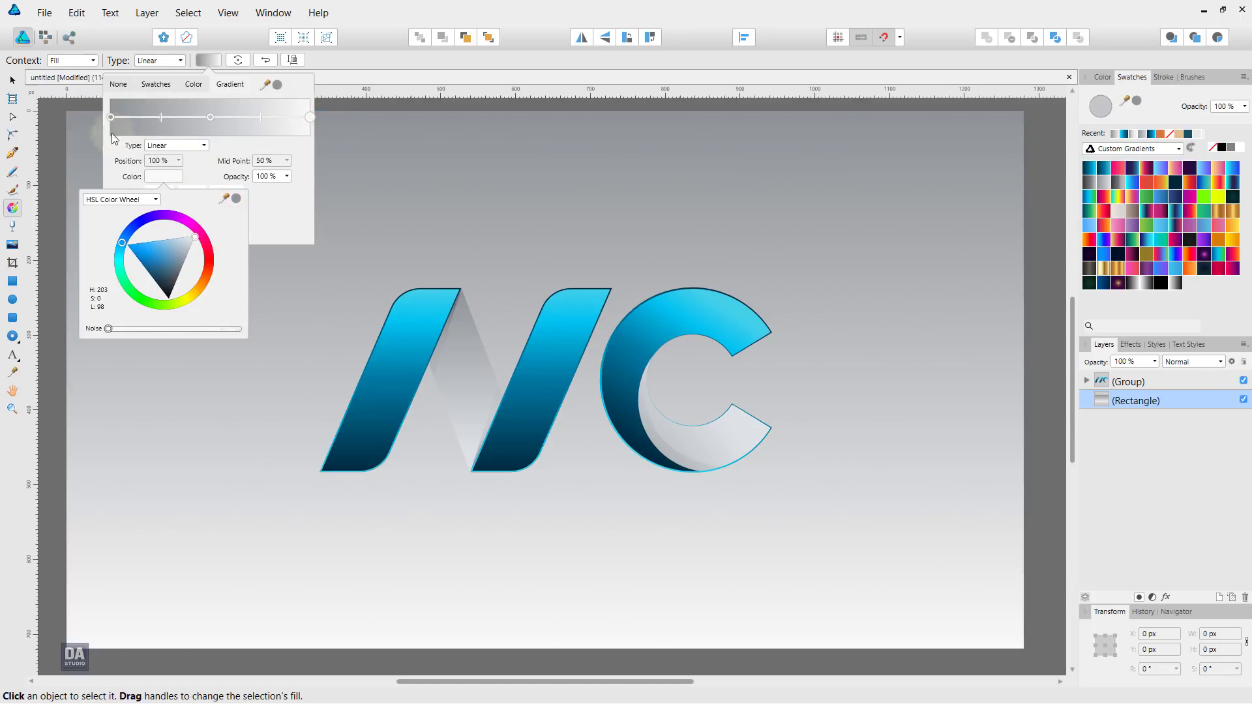
{"action": "left_click", "coordinate": [236, 199]}
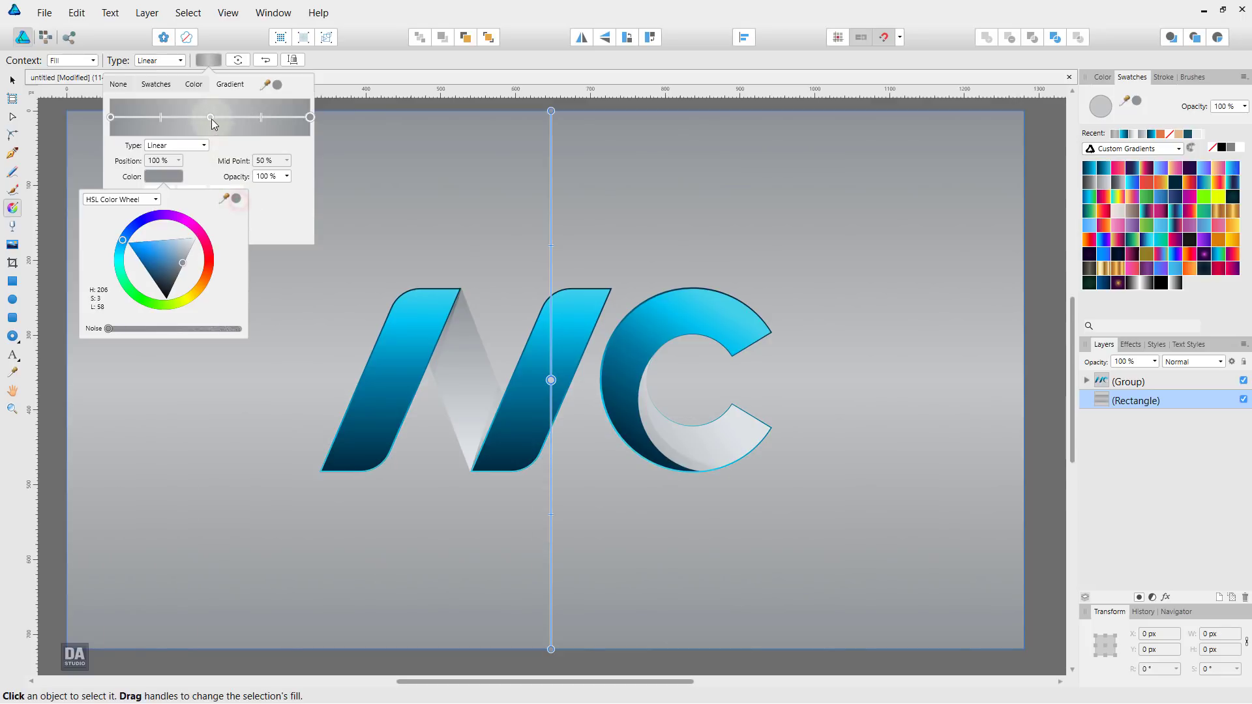
Make the middle stop near-white, set its mid point to 59%, and move the top transition upward
{"action": "left_click", "coordinate": [210, 118]}
{"action": "left_click", "coordinate": [176, 178]}
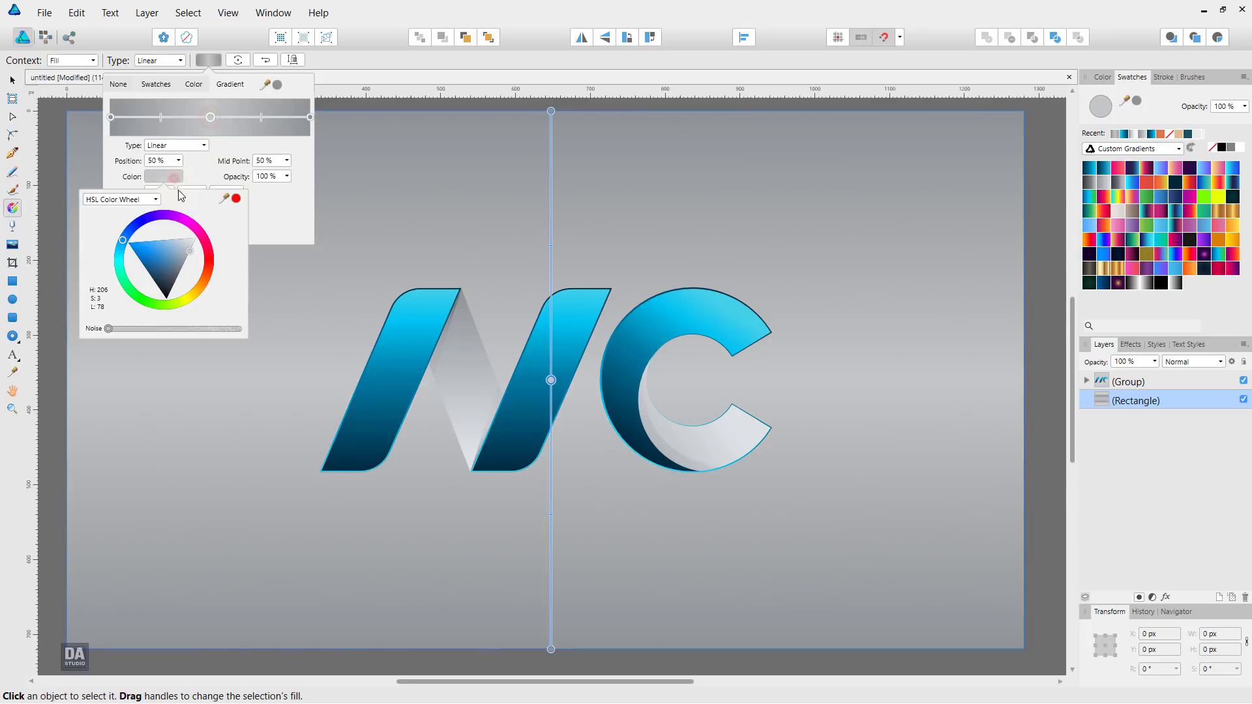
{"action": "left_click", "coordinate": [197, 253]}
{"action": "left_click_drag", "start_coordinate": [198, 253], "coordinate": [204, 250]}
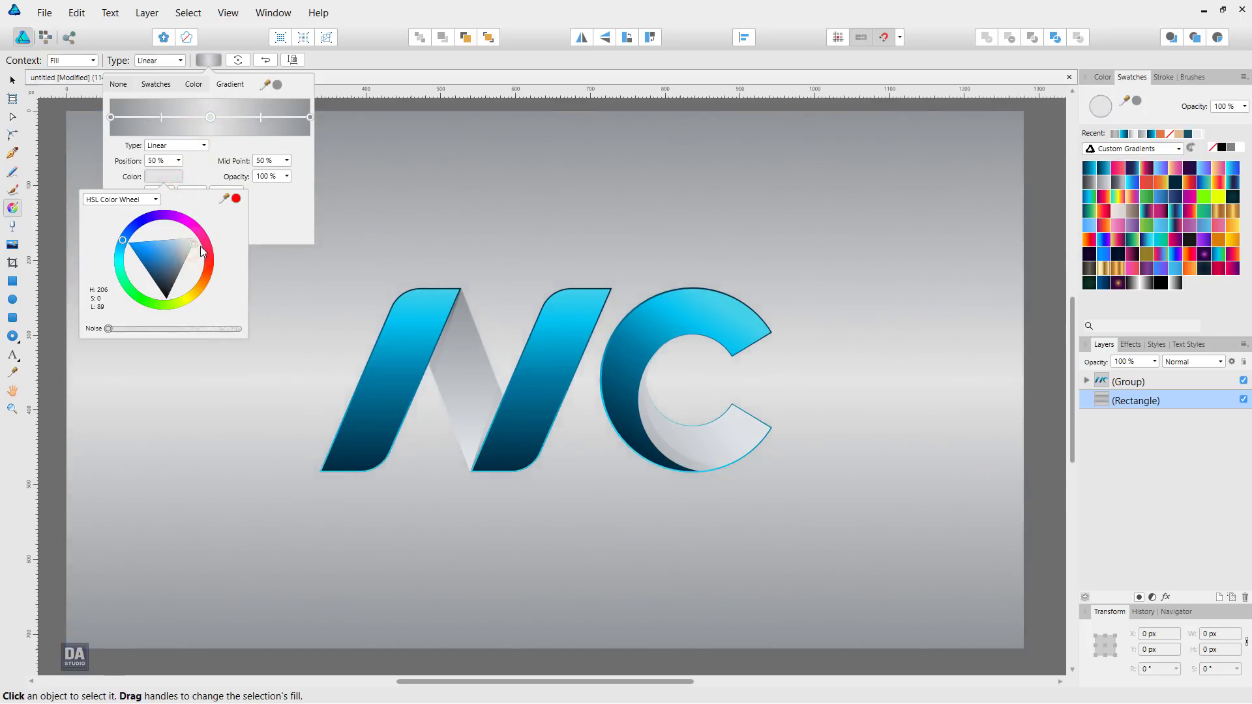
{"action": "left_click", "coordinate": [270, 220]}
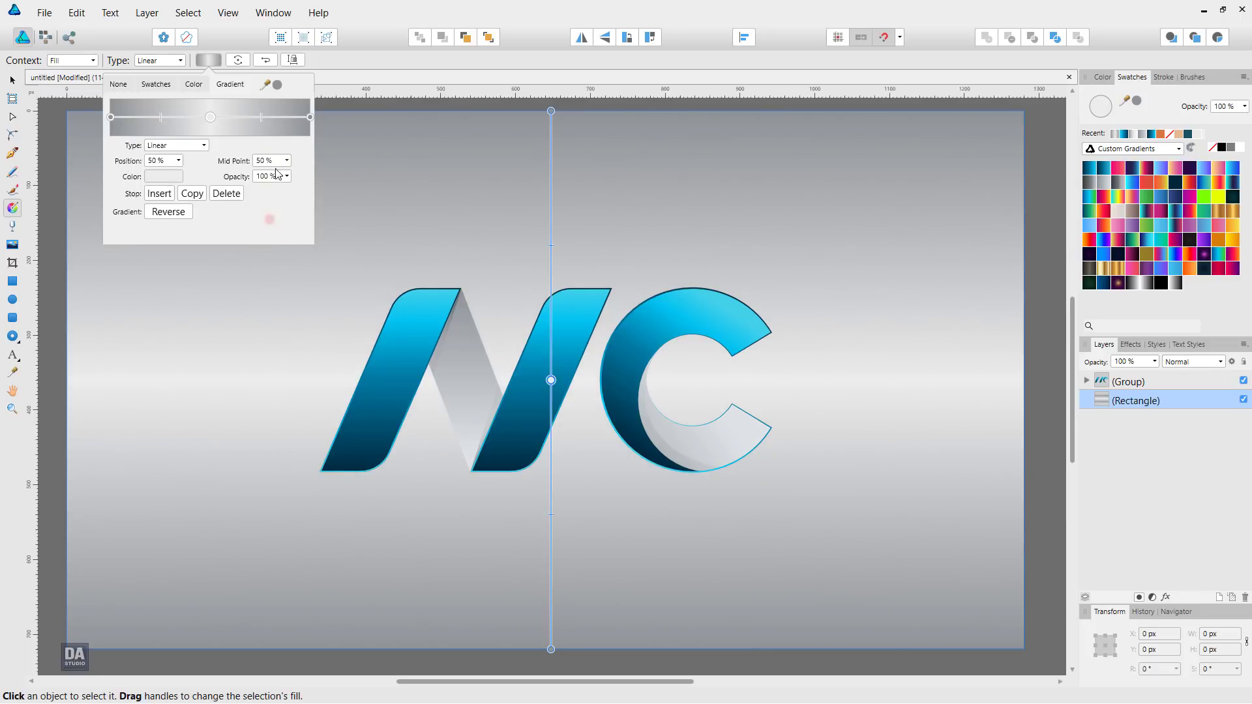
{"action": "left_click_drag", "start_coordinate": [261, 117], "coordinate": [293, 125]}
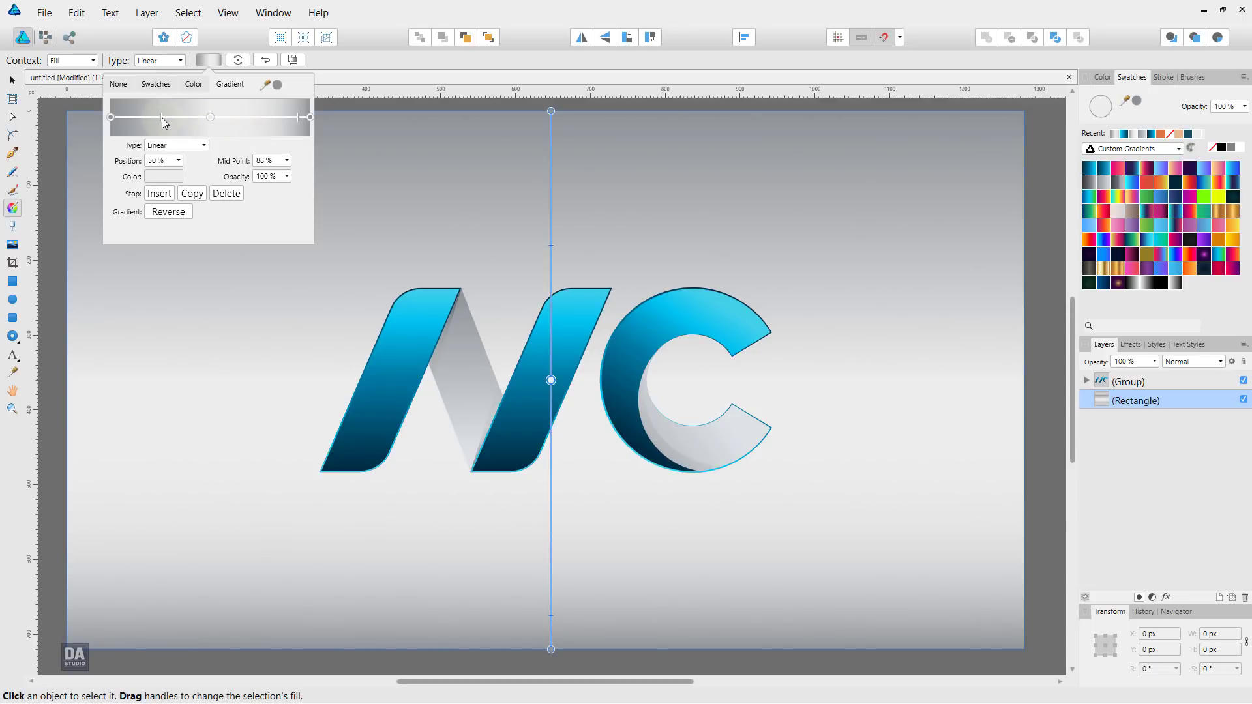
{"action": "left_click_drag", "start_coordinate": [161, 122], "coordinate": [131, 123]}
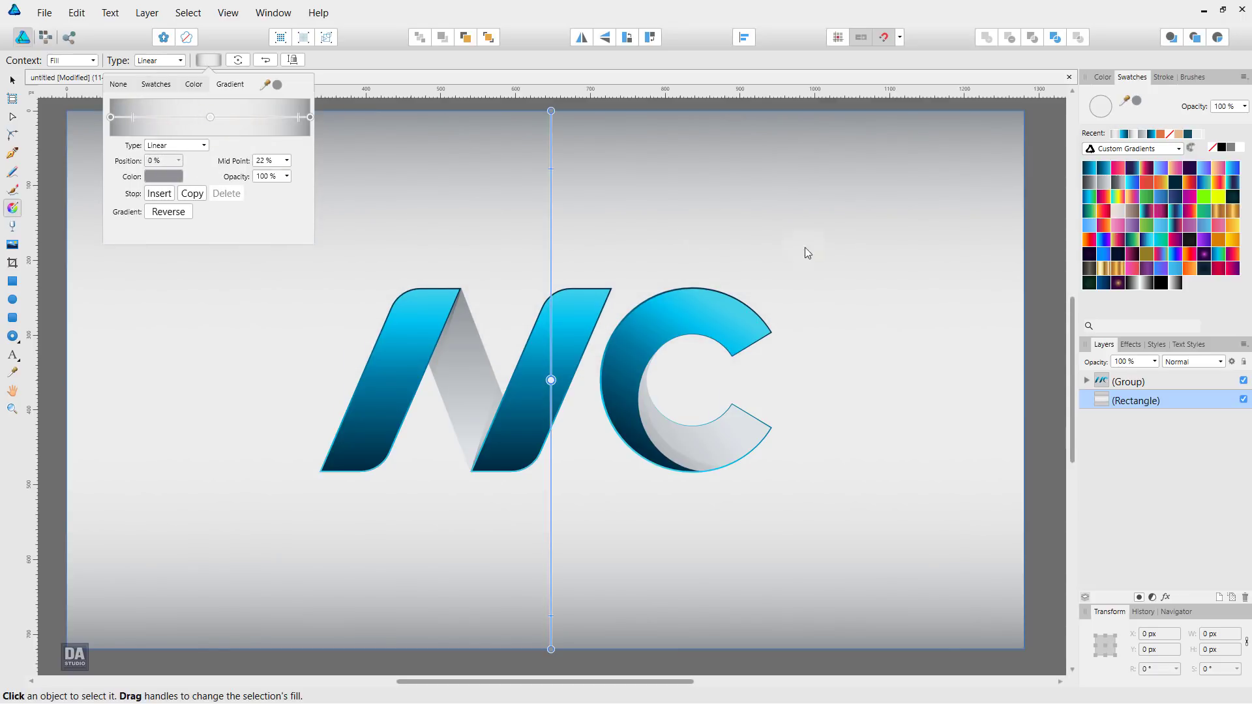
{"action": "left_click", "coordinate": [994, 340]}
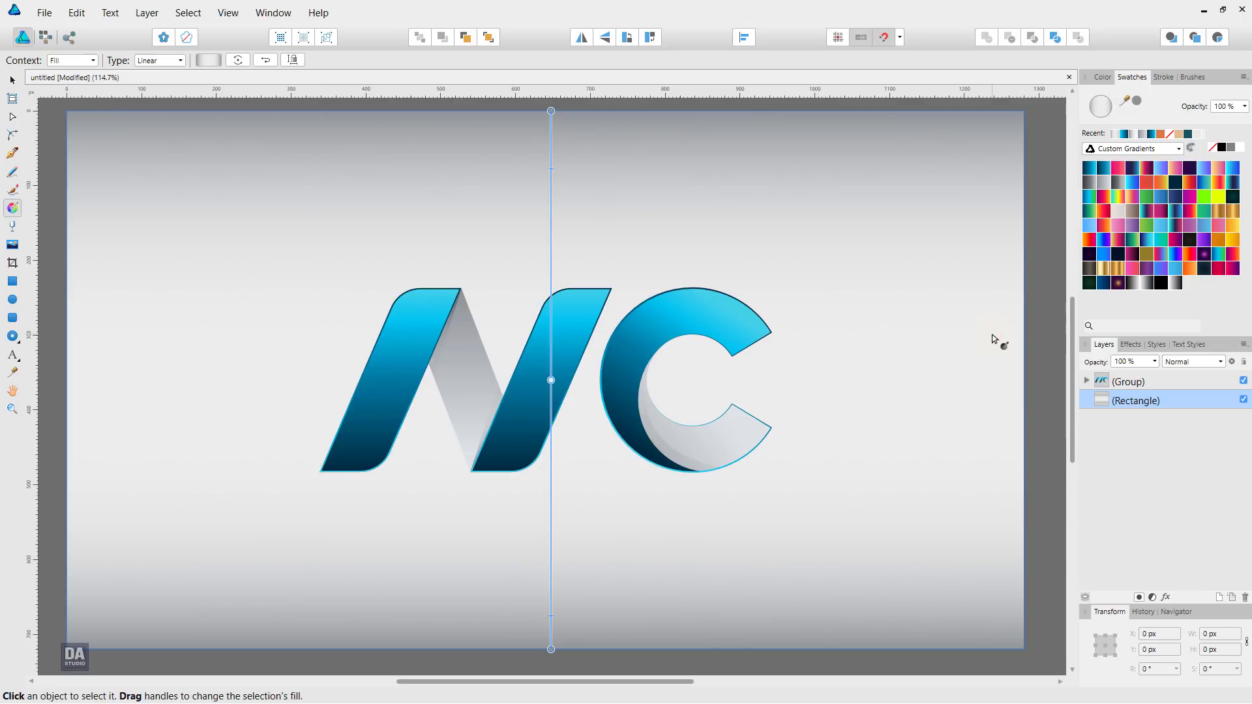
Set the background rectangle's layer opacity to 50% and deselect to view the result
{"action": "key", "text": "v"}
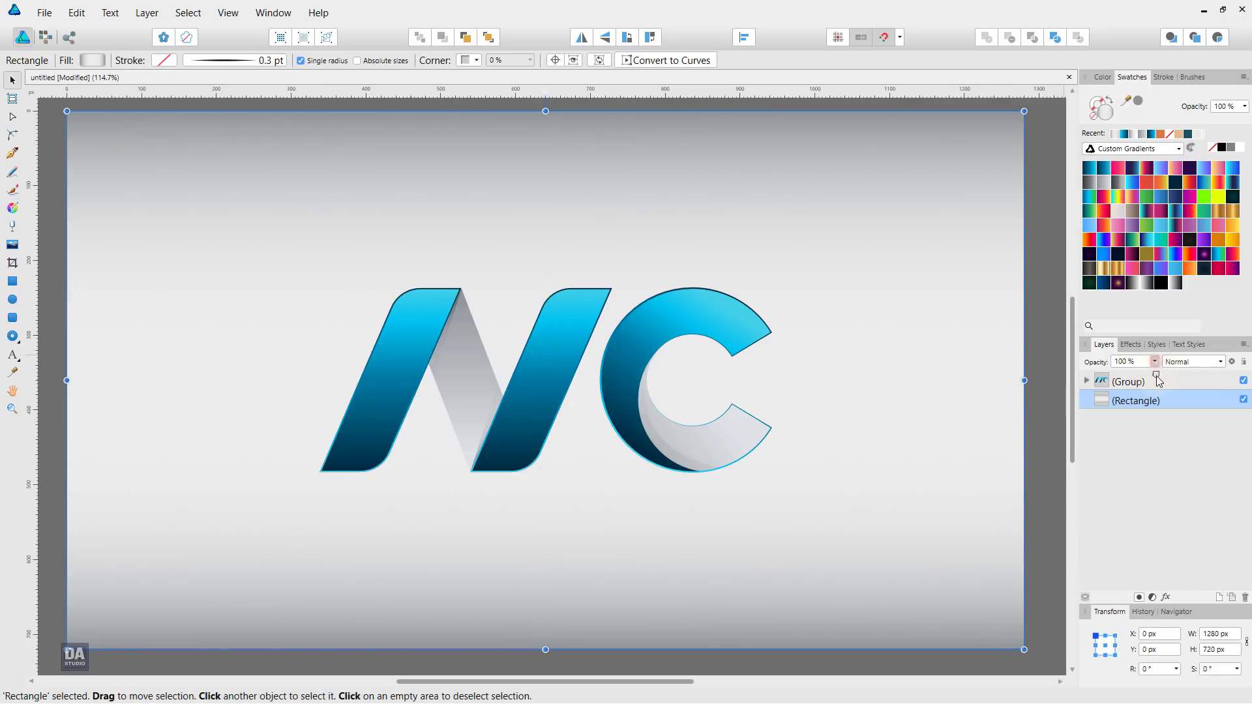
{"action": "left_click_drag", "start_coordinate": [1154, 361], "coordinate": [1114, 377]}
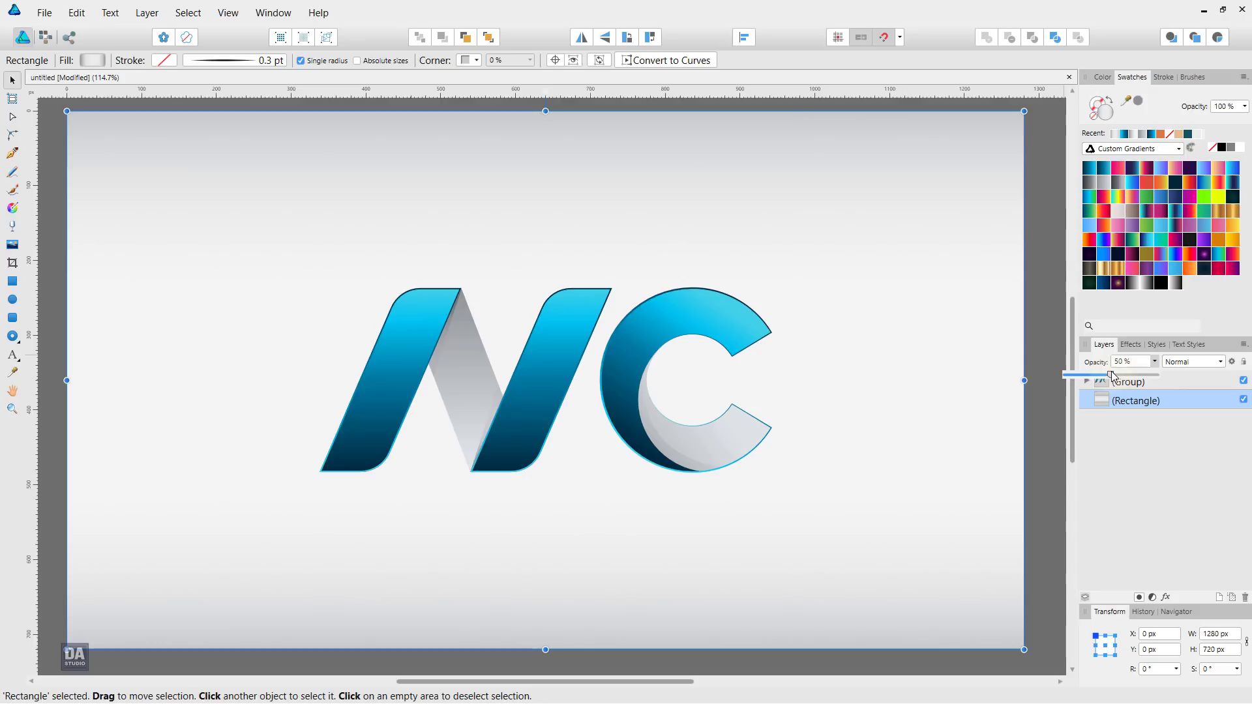
{"action": "left_click", "coordinate": [1048, 402]}
{"action": "left_click", "coordinate": [1049, 402]}
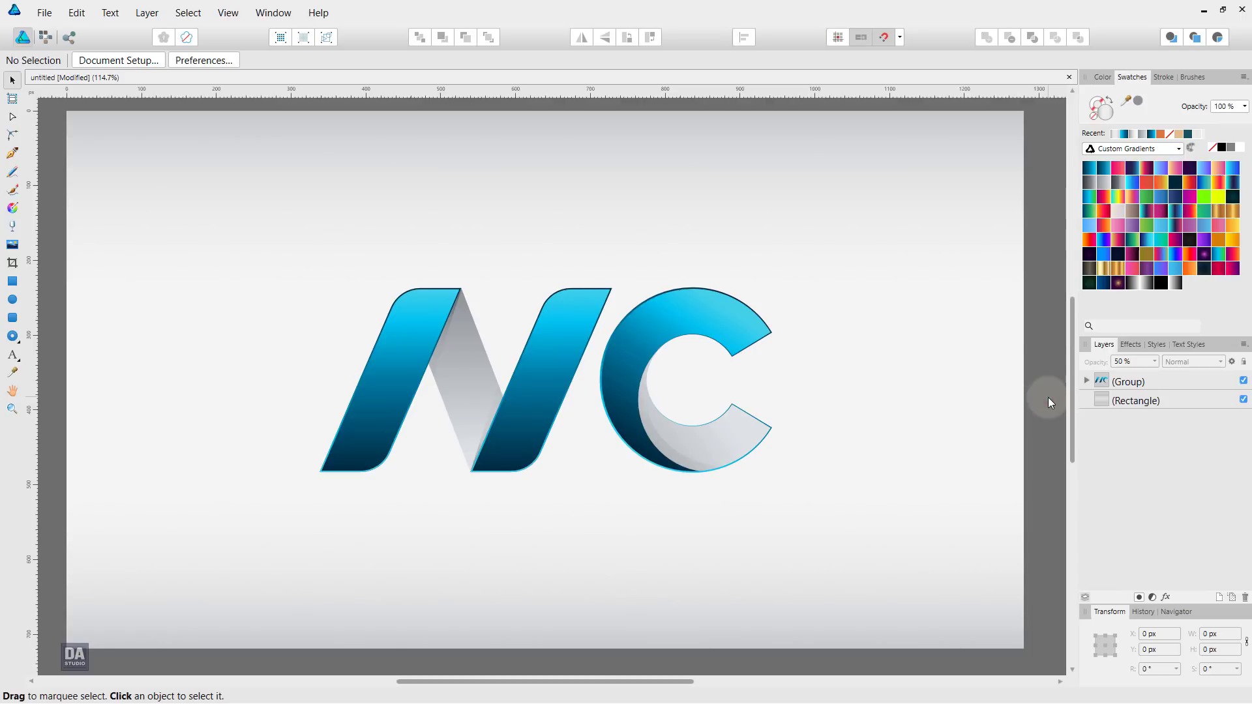